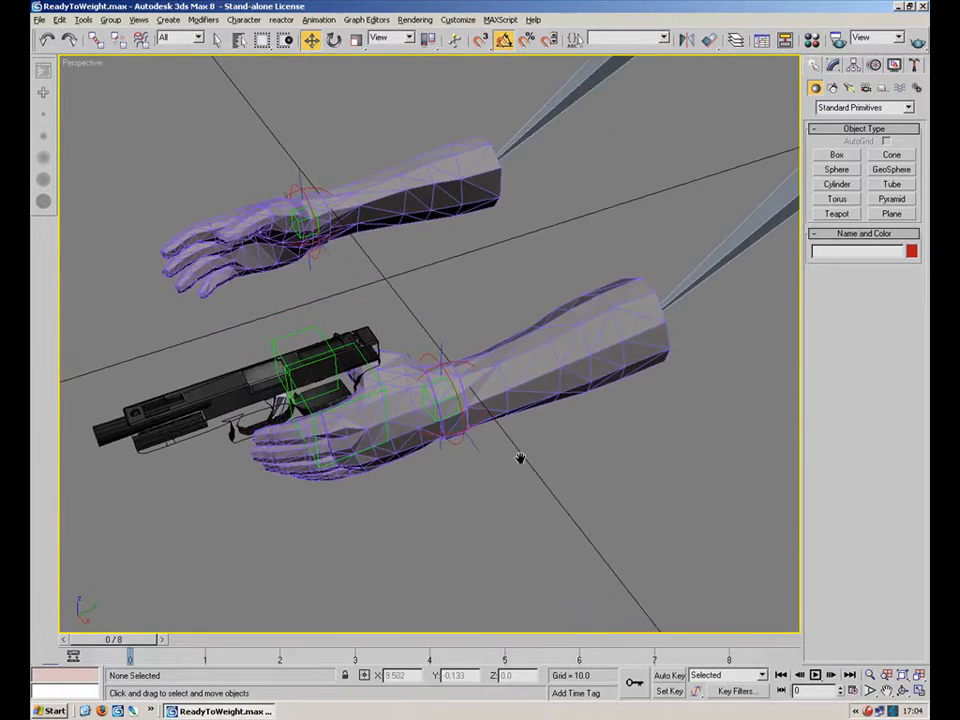
Select the lower arm mesh and add a Skin modifier to it.
{"action": "scroll", "coordinate": [530, 440], "scroll_direction": "up", "scroll_amount": 3}
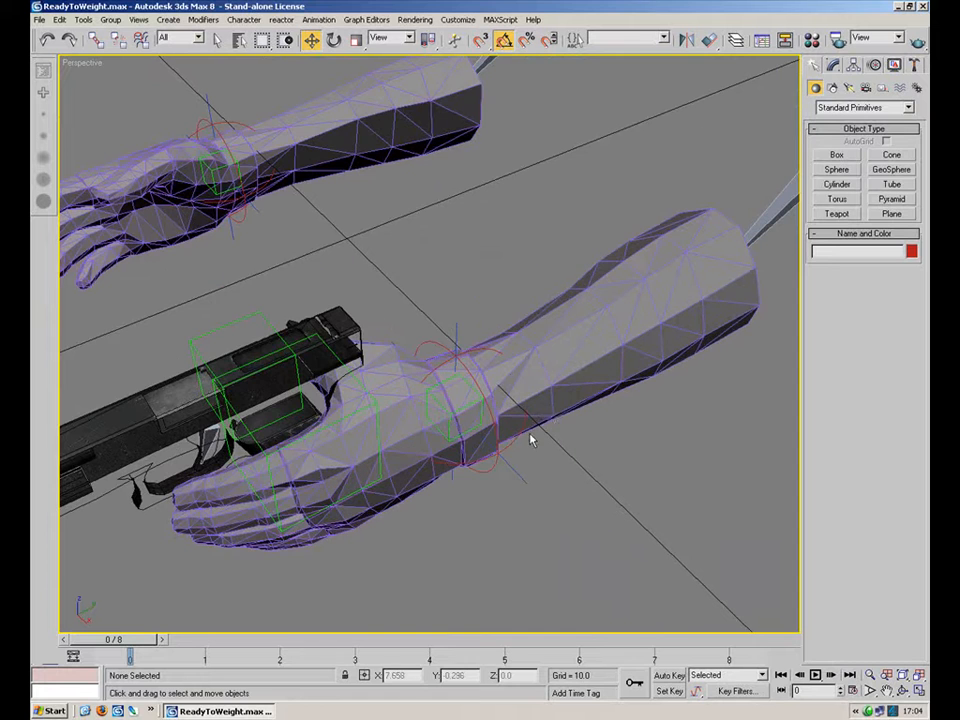
{"action": "left_click", "coordinate": [580, 381]}
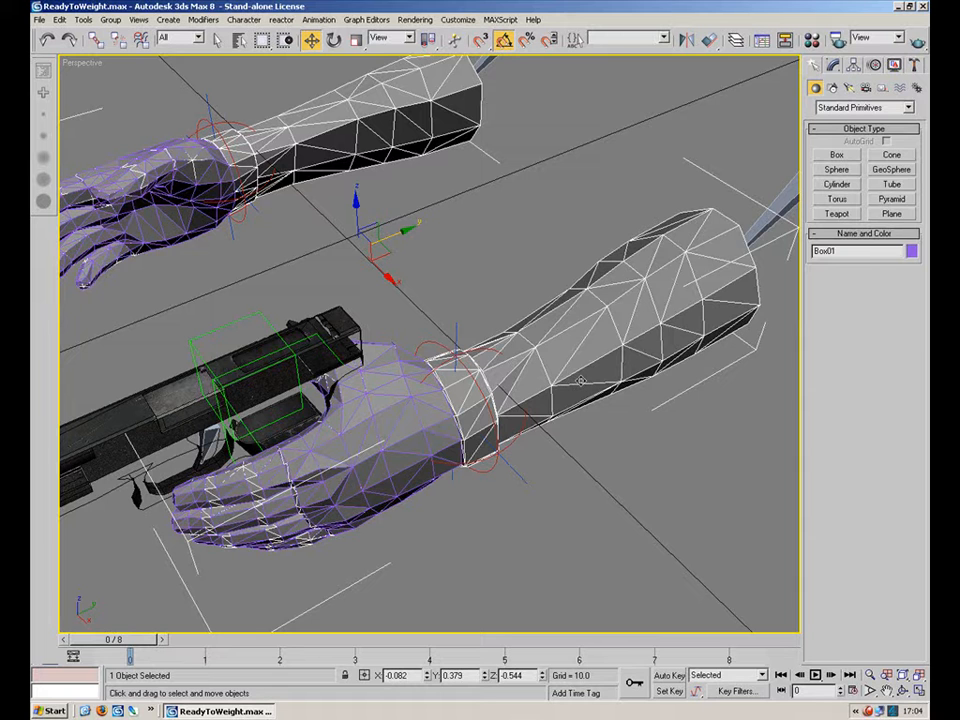
{"action": "left_click", "coordinate": [431, 421]}
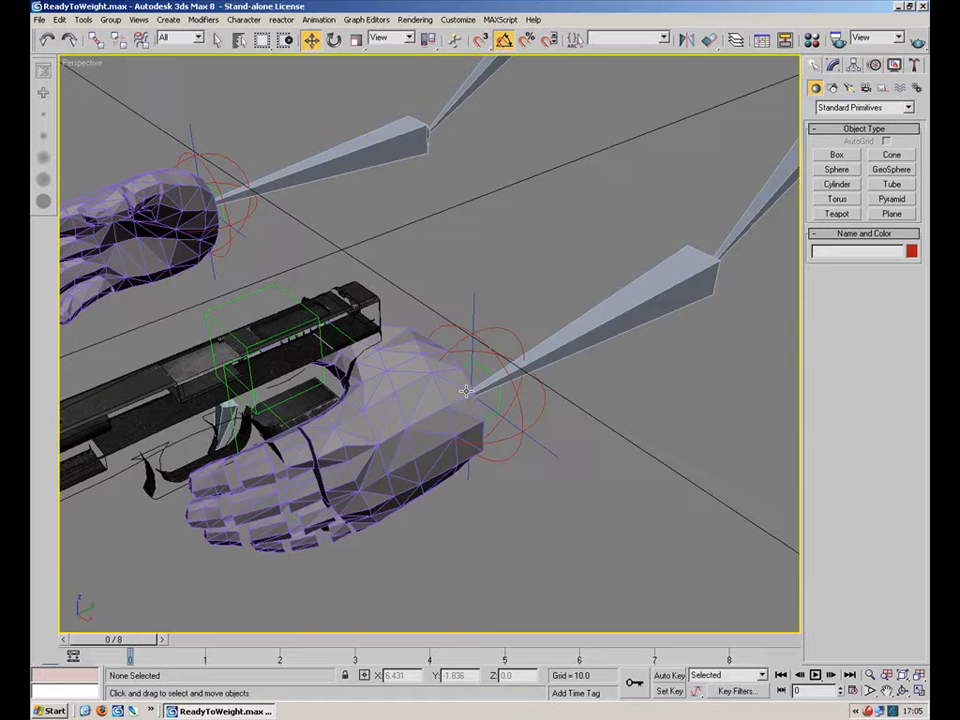
{"action": "right_click", "coordinate": [546, 253]}
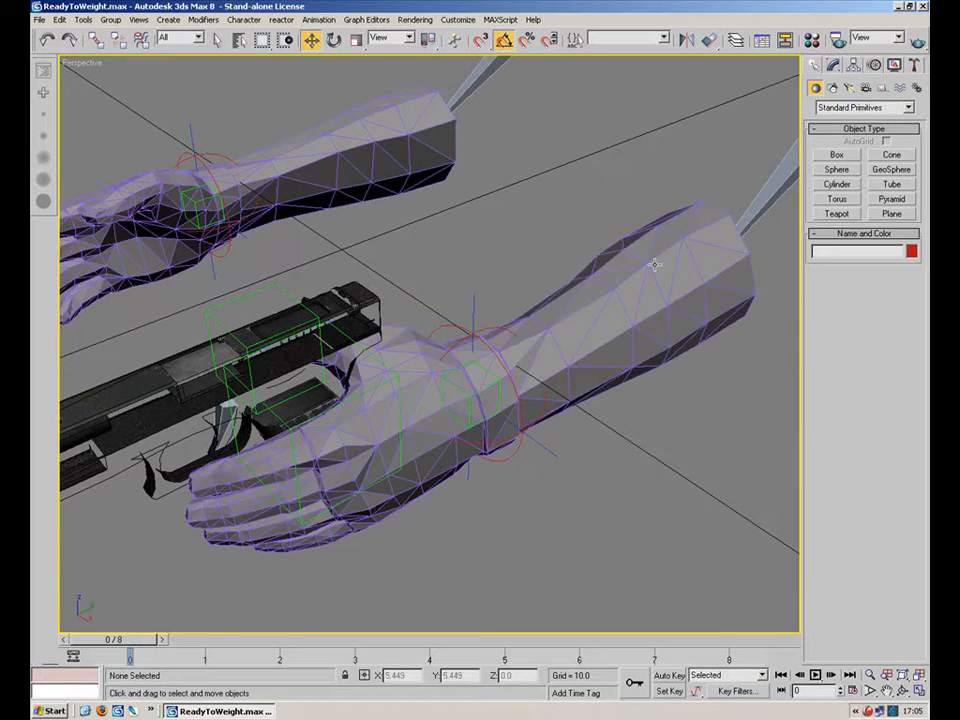
{"action": "left_click", "coordinate": [654, 264]}
{"action": "left_click", "coordinate": [833, 67]}
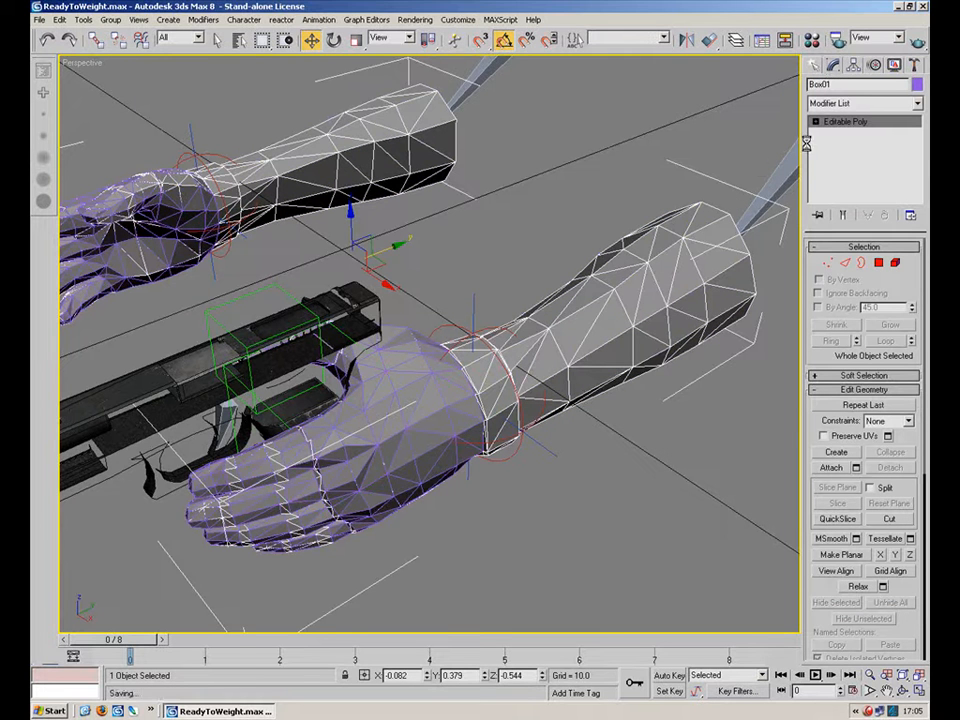
{"action": "left_click", "coordinate": [917, 103]}
{"action": "left_click_drag", "start_coordinate": [919, 138], "coordinate": [918, 388]}
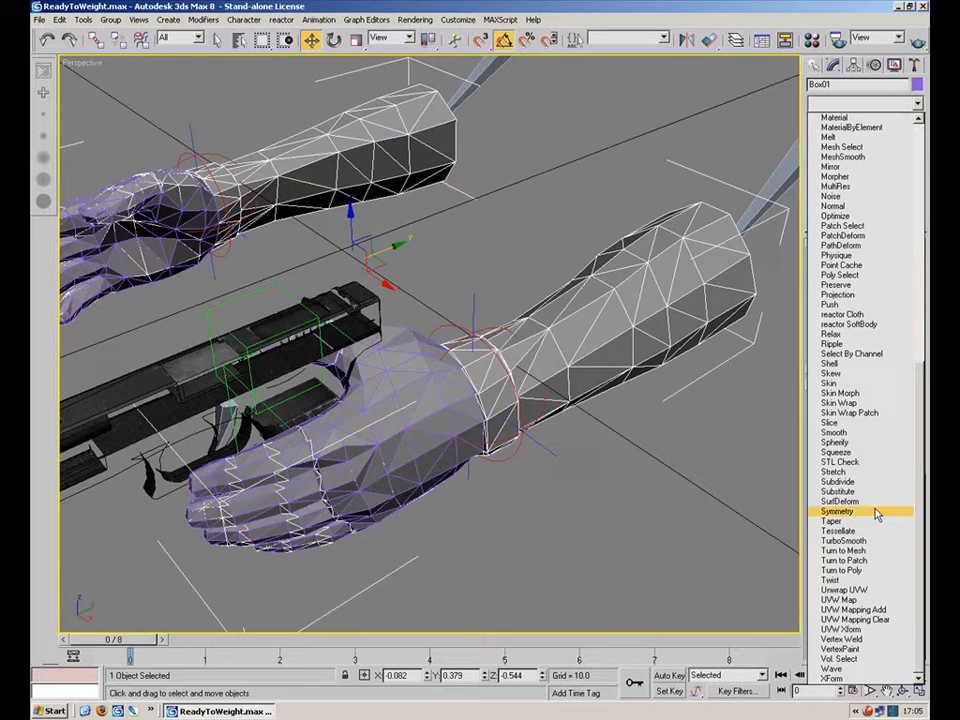
{"action": "left_click", "coordinate": [862, 384]}
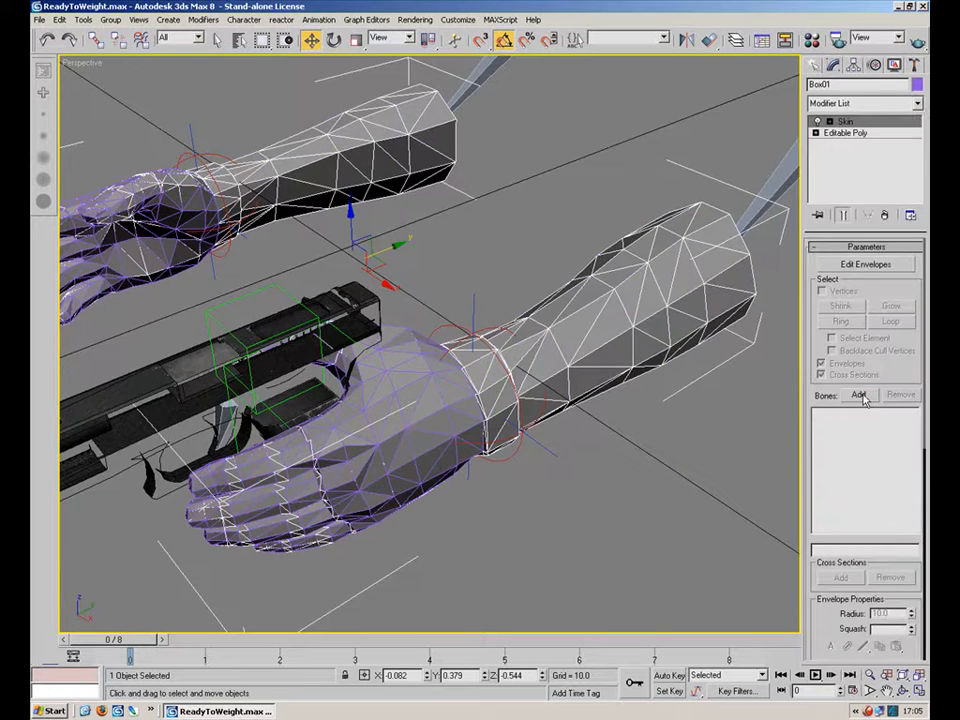
Open the bone picker and select Bone01, Bone02, L.Lowarm.Bone, L.Uparm.Bone and Object01 through Object32.
{"action": "left_click_drag", "start_coordinate": [863, 386], "coordinate": [878, 368]}
{"action": "left_click", "coordinate": [860, 373]}
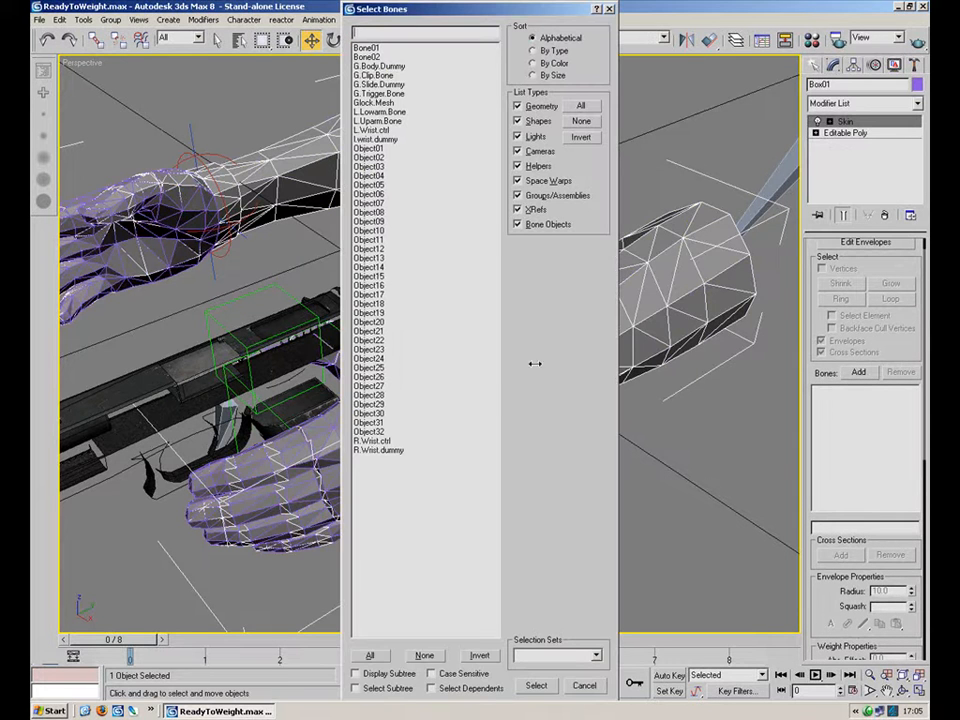
{"action": "left_click_drag", "start_coordinate": [453, 10], "coordinate": [713, 20]}
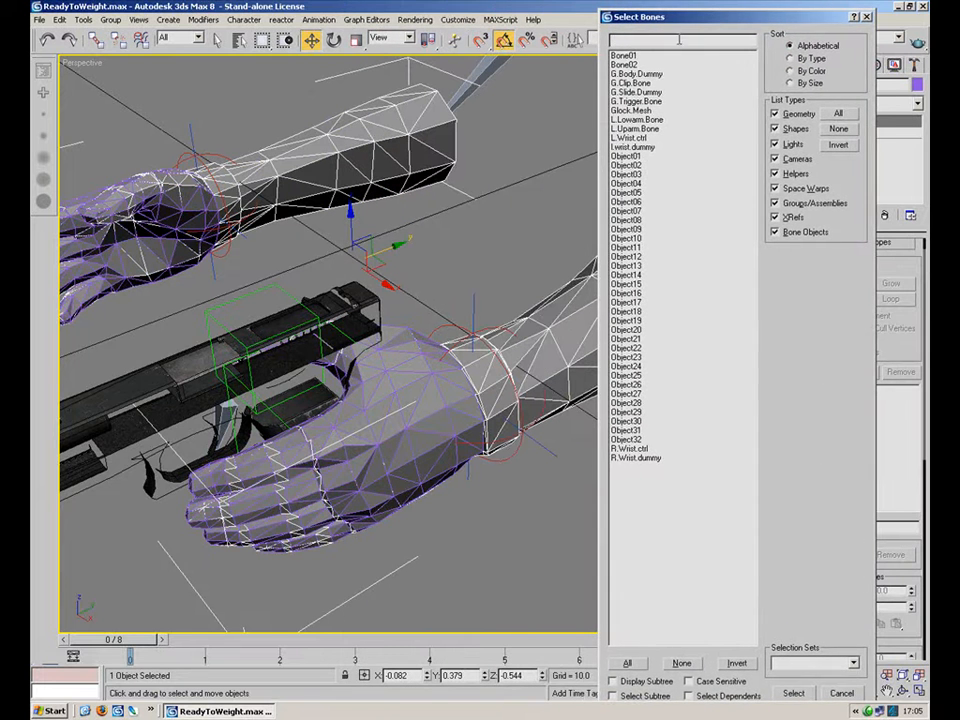
{"action": "left_click", "coordinate": [628, 56]}
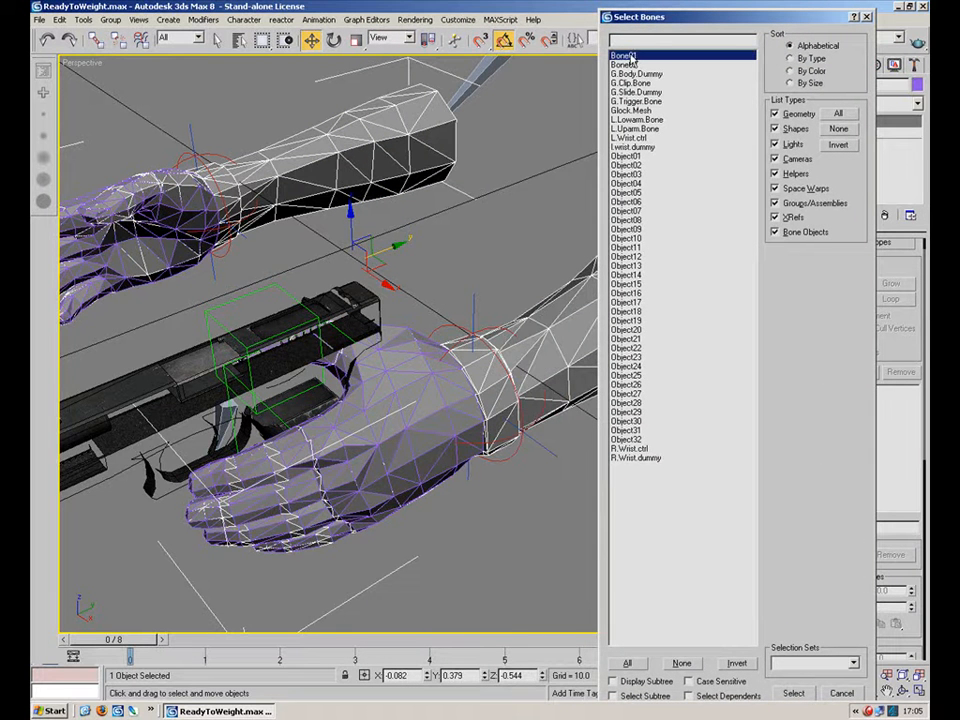
{"action": "left_click", "coordinate": [636, 65], "text": "ctrl"}
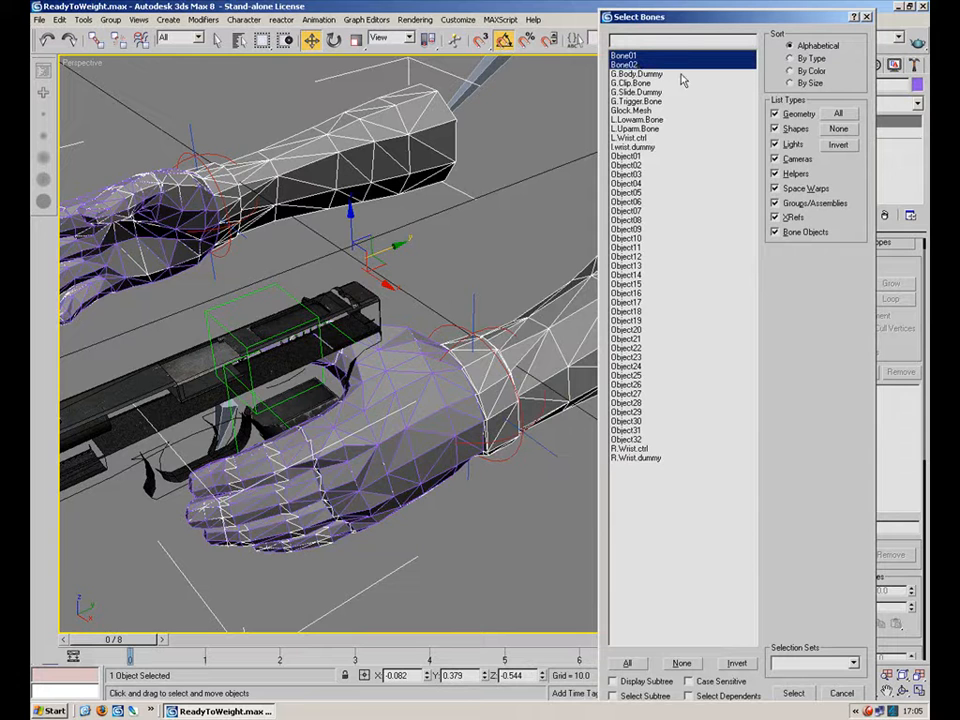
{"action": "left_click", "coordinate": [664, 120], "text": "ctrl"}
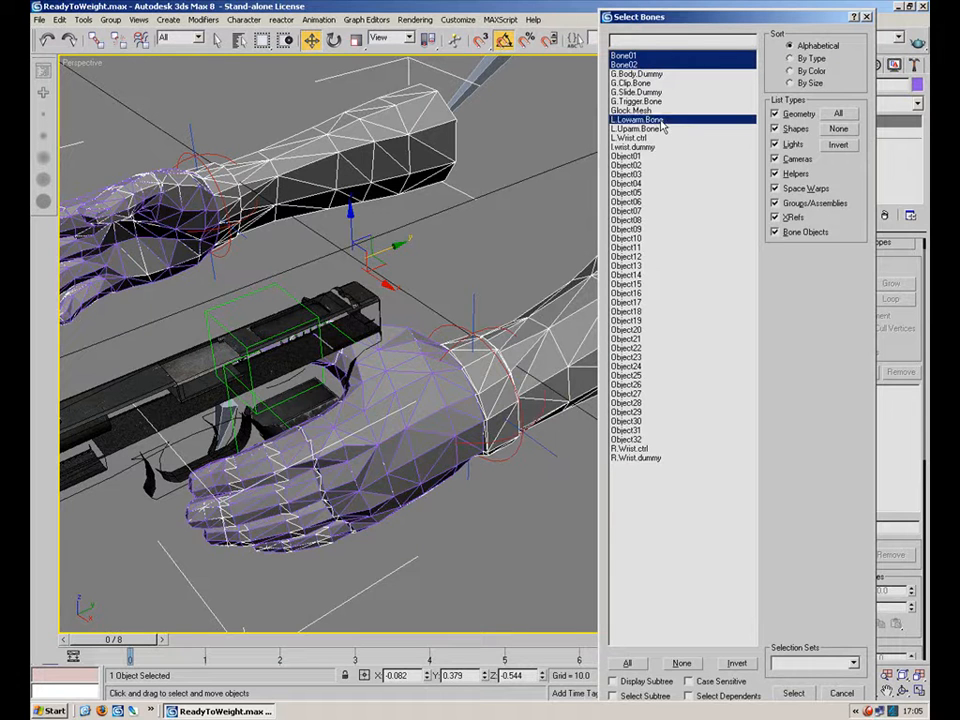
{"action": "left_click", "coordinate": [668, 129], "text": "ctrl"}
{"action": "left_click", "coordinate": [642, 157], "text": "ctrl"}
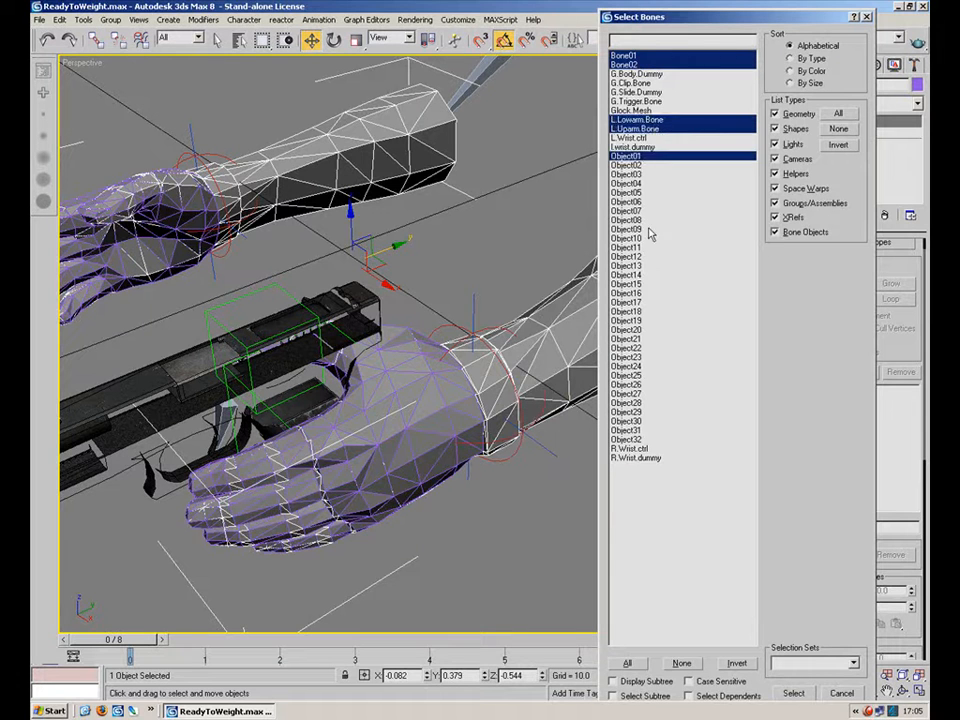
{"action": "left_click", "coordinate": [626, 165], "text": "ctrl"}
{"action": "left_click", "coordinate": [626, 174], "text": "ctrl"}
{"action": "left_click", "coordinate": [630, 183], "text": "ctrl"}
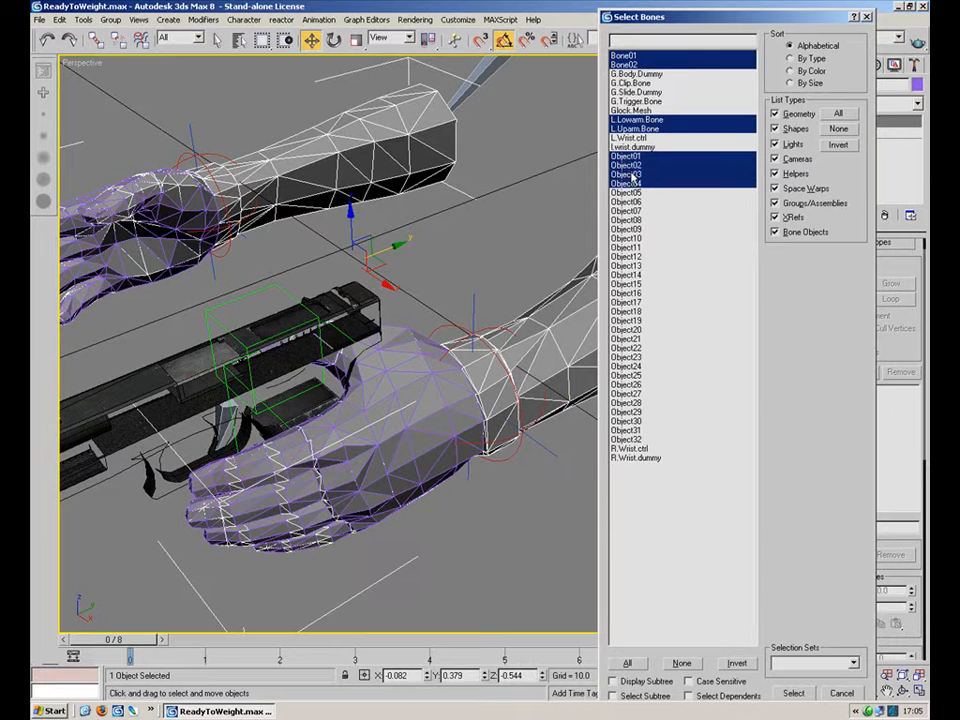
{"action": "left_click", "coordinate": [630, 192], "text": "ctrl"}
{"action": "left_click", "coordinate": [630, 201], "text": "ctrl"}
{"action": "left_click", "coordinate": [630, 211], "text": "ctrl"}
{"action": "left_click", "coordinate": [630, 220], "text": "ctrl"}
{"action": "left_click", "coordinate": [630, 229], "text": "ctrl"}
{"action": "left_click", "coordinate": [630, 238], "text": "ctrl"}
{"action": "left_click", "coordinate": [630, 247], "text": "ctrl"}
{"action": "left_click", "coordinate": [630, 256], "text": "ctrl"}
{"action": "left_click", "coordinate": [630, 265], "text": "ctrl"}
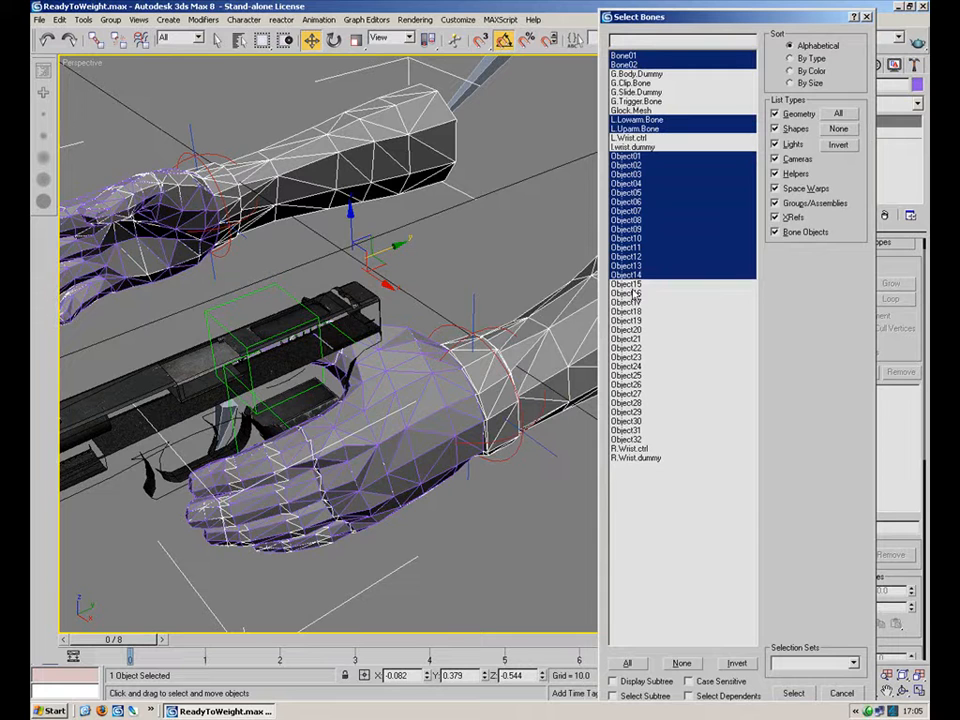
{"action": "left_click", "coordinate": [628, 274], "text": "ctrl"}
{"action": "left_click", "coordinate": [622, 292], "text": "ctrl"}
{"action": "left_click", "coordinate": [627, 284], "text": "ctrl"}
{"action": "left_click", "coordinate": [630, 301], "text": "ctrl"}
{"action": "left_click", "coordinate": [630, 311], "text": "ctrl"}
{"action": "left_click", "coordinate": [632, 320], "text": "ctrl"}
{"action": "left_click", "coordinate": [634, 329], "text": "ctrl"}
{"action": "left_click", "coordinate": [636, 339], "text": "ctrl"}
{"action": "left_click", "coordinate": [637, 348], "text": "ctrl"}
{"action": "left_click", "coordinate": [637, 357], "text": "ctrl"}
{"action": "left_click", "coordinate": [638, 366], "text": "ctrl"}
{"action": "left_click", "coordinate": [638, 375], "text": "ctrl"}
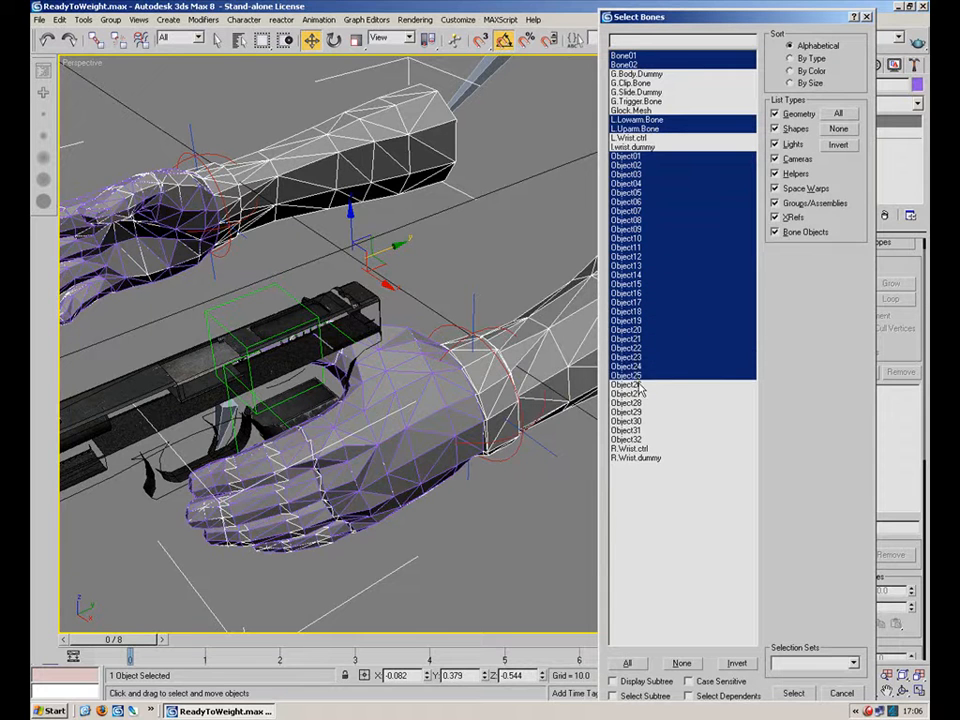
{"action": "left_click", "coordinate": [639, 384], "text": "ctrl"}
{"action": "left_click", "coordinate": [640, 394], "text": "ctrl"}
{"action": "left_click", "coordinate": [640, 403], "text": "ctrl"}
{"action": "left_click", "coordinate": [640, 412], "text": "ctrl"}
{"action": "left_click", "coordinate": [640, 421], "text": "ctrl"}
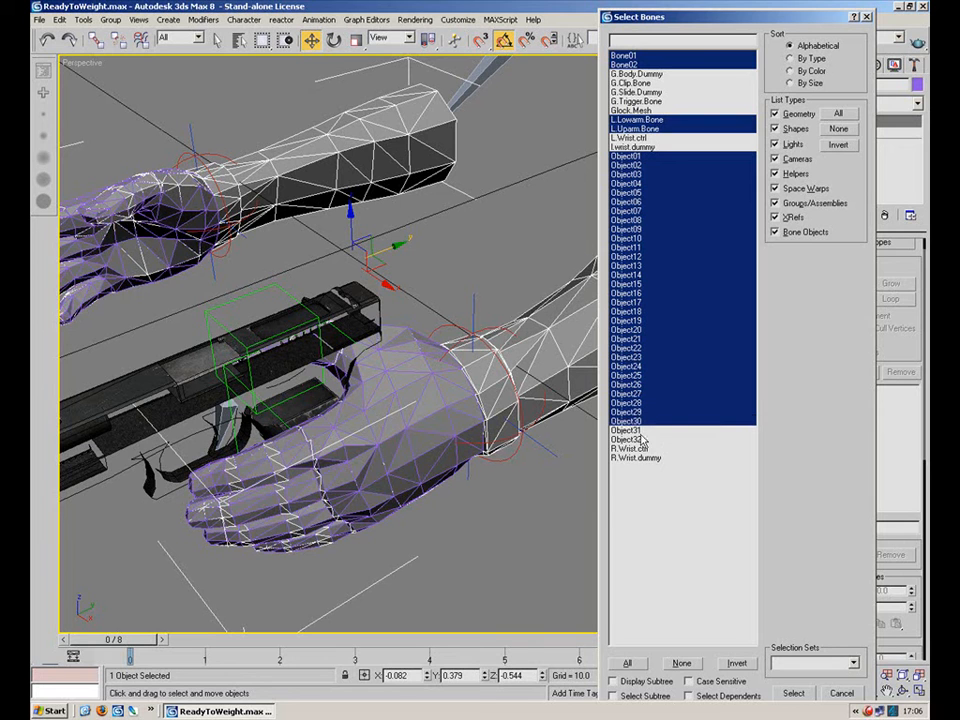
{"action": "left_click", "coordinate": [640, 430], "text": "ctrl"}
{"action": "left_click", "coordinate": [640, 439], "text": "ctrl"}
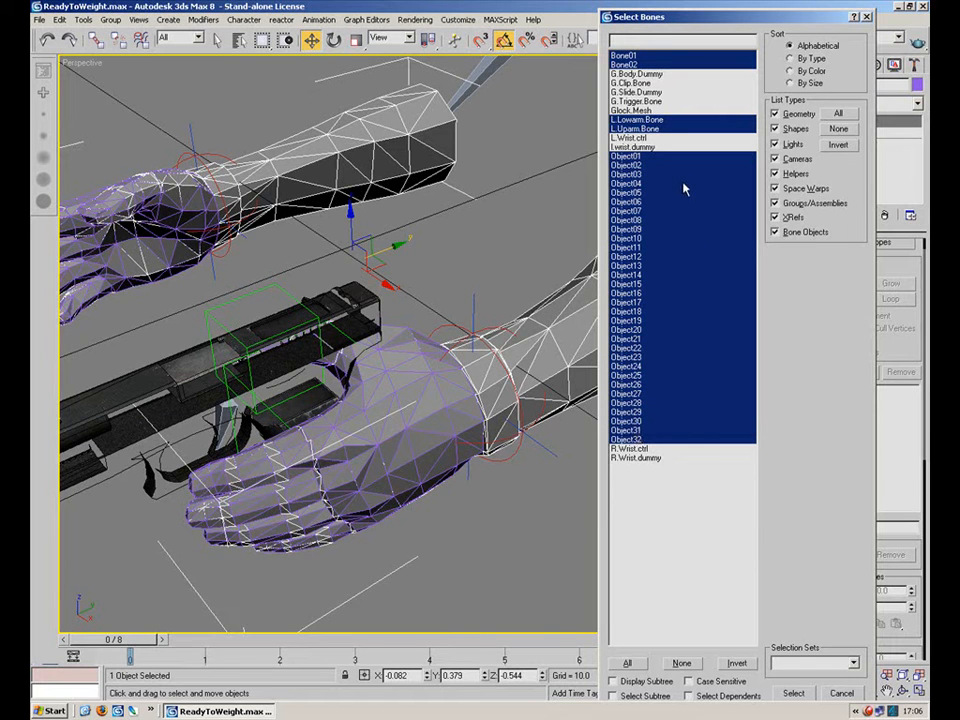
Filter the list to geometry and bone objects only and add the selected bones to the skin.
{"action": "left_click", "coordinate": [795, 129]}
{"action": "left_click", "coordinate": [792, 144]}
{"action": "left_click", "coordinate": [795, 159]}
{"action": "left_click", "coordinate": [795, 174]}
{"action": "left_click", "coordinate": [797, 188]}
{"action": "left_click", "coordinate": [797, 203]}
{"action": "left_click", "coordinate": [795, 217]}
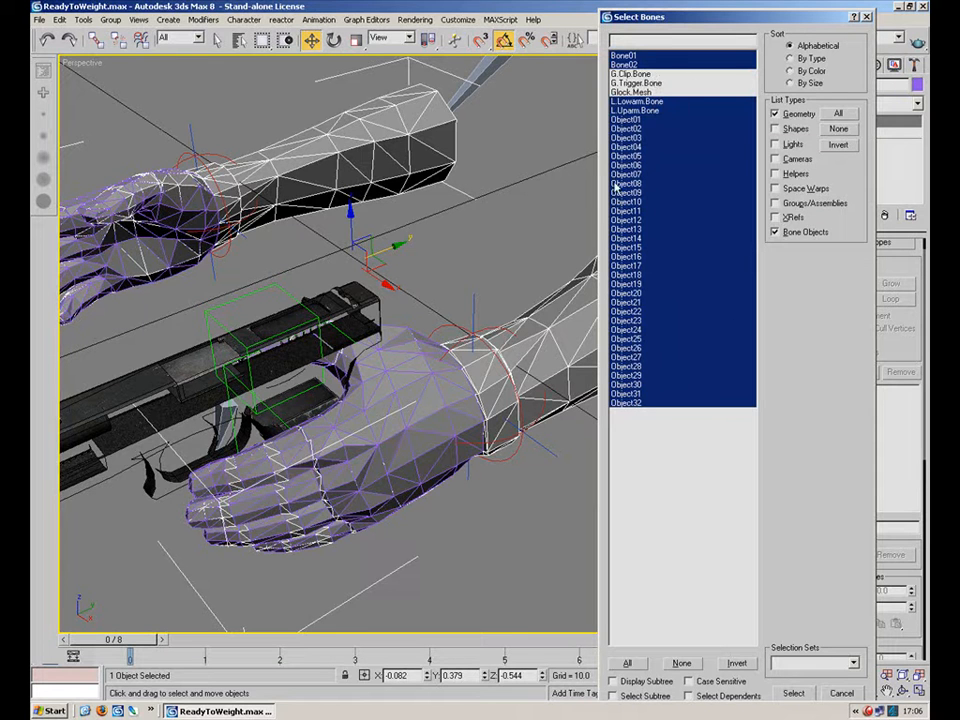
{"action": "left_click", "coordinate": [793, 693]}
Orbit around the hands and pistol to inspect the skinned arm.
{"action": "left_click", "coordinate": [507, 226]}
{"action": "left_click", "coordinate": [596, 339]}
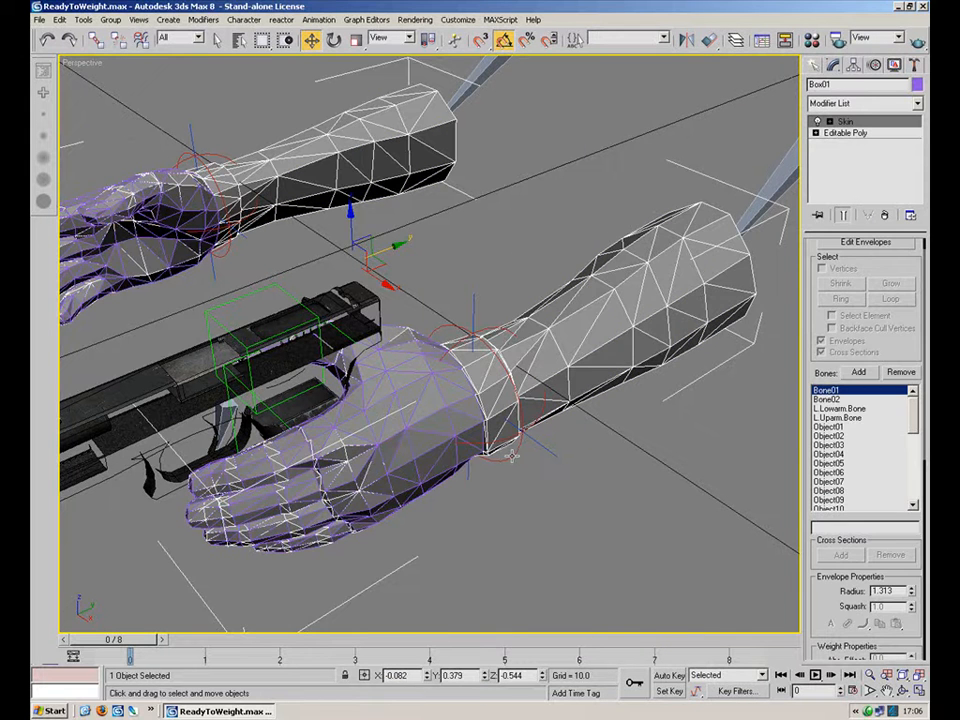
{"action": "left_click", "coordinate": [537, 363]}
{"action": "middle_click_drag", "start_coordinate": [565, 290], "coordinate": [492, 262], "text": "alt"}
{"action": "left_click_drag", "start_coordinate": [469, 378], "coordinate": [495, 352]}
{"action": "middle_click_drag", "start_coordinate": [561, 321], "coordinate": [457, 335], "text": "alt"}
{"action": "left_click_drag", "start_coordinate": [421, 347], "coordinate": [443, 371]}
{"action": "left_click", "coordinate": [547, 175]}
{"action": "middle_click_drag", "start_coordinate": [551, 346], "coordinate": [514, 396], "text": "alt"}
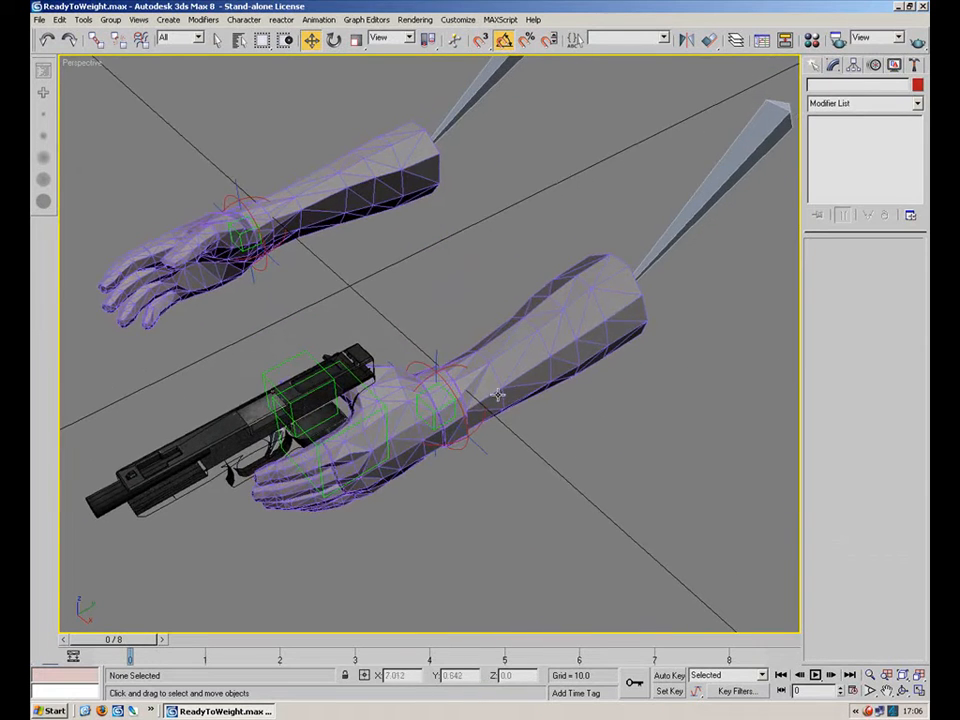
Hide the pistol model from the viewport.
{"action": "middle_click_drag", "start_coordinate": [429, 317], "coordinate": [497, 270], "text": "alt"}
{"action": "scroll", "coordinate": [497, 270], "scroll_direction": "up", "scroll_amount": 5}
{"action": "left_click", "coordinate": [414, 274]}
{"action": "right_click", "coordinate": [446, 234]}
{"action": "left_click", "coordinate": [474, 199]}
Zoom in on the hand and back out to review both arms.
{"action": "middle_click_drag", "start_coordinate": [475, 204], "coordinate": [433, 377], "text": "alt"}
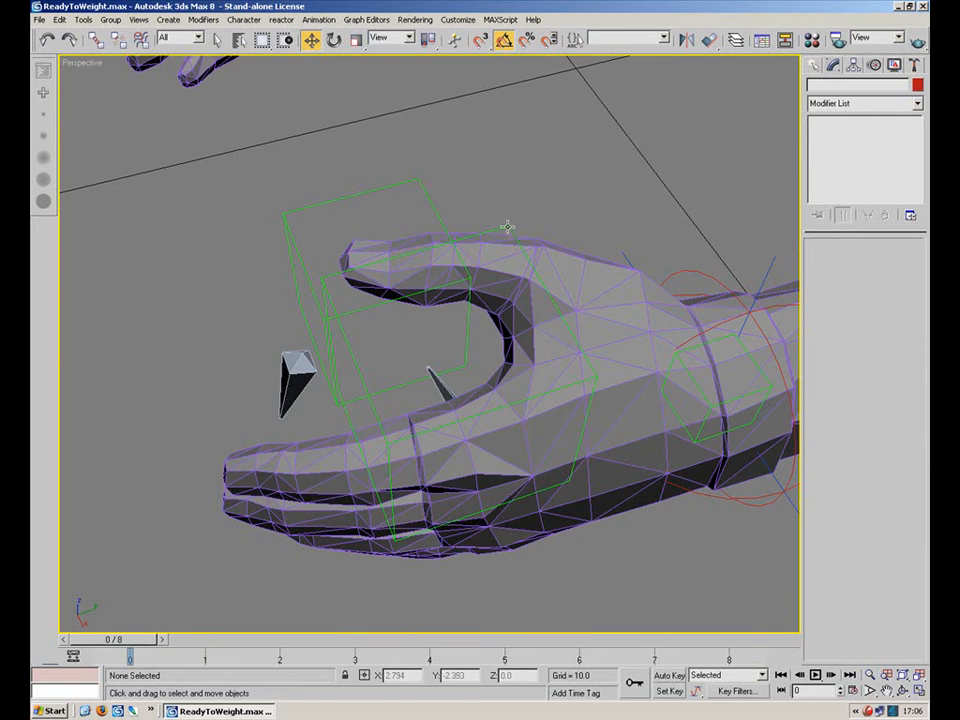
{"action": "left_click", "coordinate": [508, 224]}
{"action": "right_click", "coordinate": [505, 223]}
{"action": "left_click", "coordinate": [540, 184]}
{"action": "middle_click_drag", "start_coordinate": [555, 189], "coordinate": [508, 163], "text": "alt"}
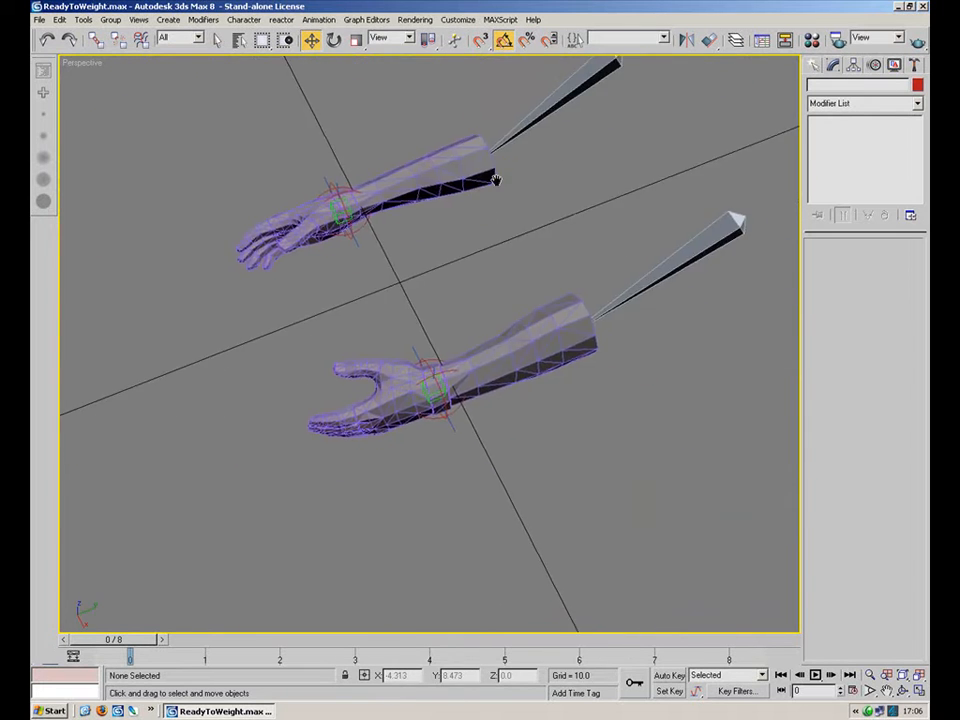
{"action": "scroll", "coordinate": [508, 163], "scroll_direction": "up", "scroll_amount": 3}
Select the arm mesh, enter the Skin modifier's Envelope mode and enable vertex selection.
{"action": "left_click", "coordinate": [573, 391]}
{"action": "middle_click_drag", "start_coordinate": [594, 395], "coordinate": [588, 379], "text": "alt"}
{"action": "left_click", "coordinate": [830, 122]}
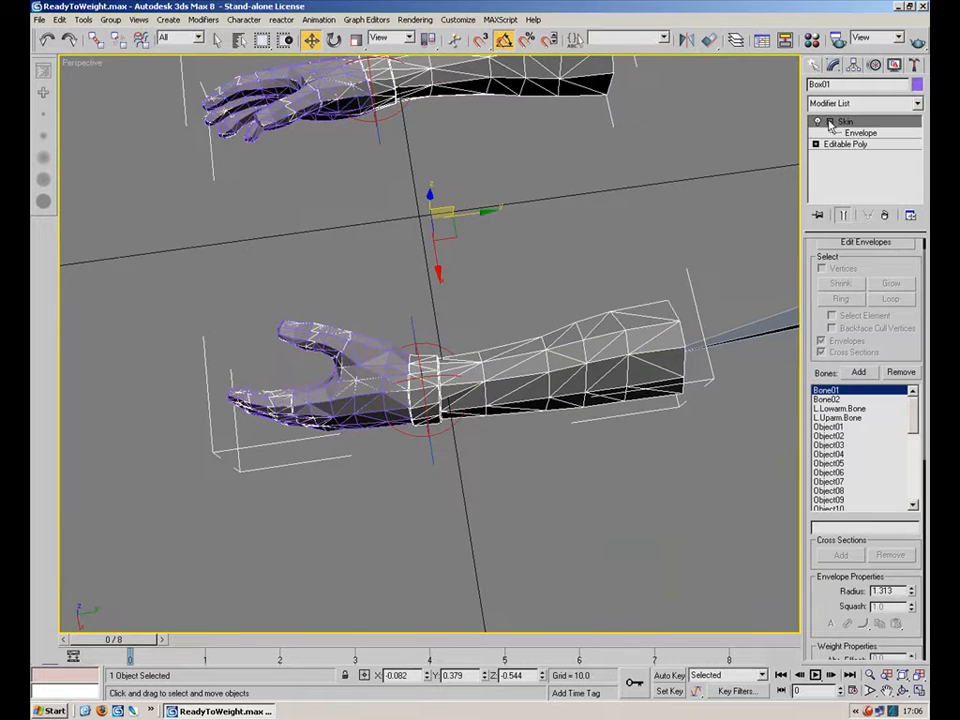
{"action": "left_click", "coordinate": [847, 134]}
{"action": "left_click_drag", "start_coordinate": [876, 258], "coordinate": [876, 303]}
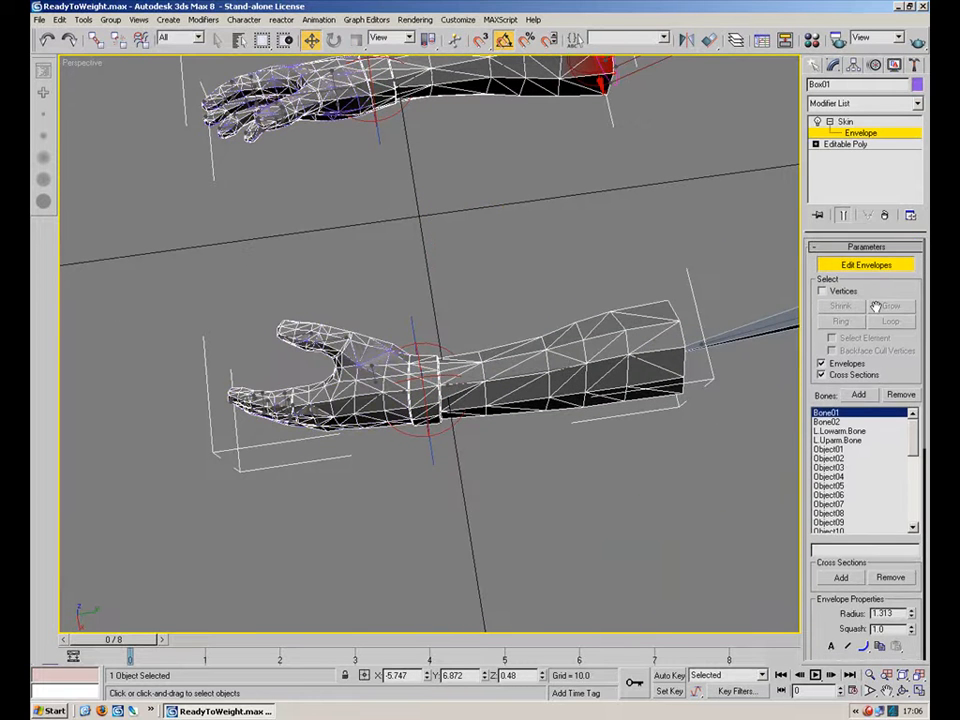
{"action": "left_click", "coordinate": [822, 291]}
Select all arm vertices, pick the L.Lowarm.Bone envelope and set the vertices' weight to 1 with the Weight Tool.
{"action": "left_click_drag", "start_coordinate": [729, 219], "coordinate": [62, 540]}
{"action": "middle_click_drag", "start_coordinate": [565, 348], "coordinate": [485, 362]}
{"action": "left_click", "coordinate": [523, 366]}
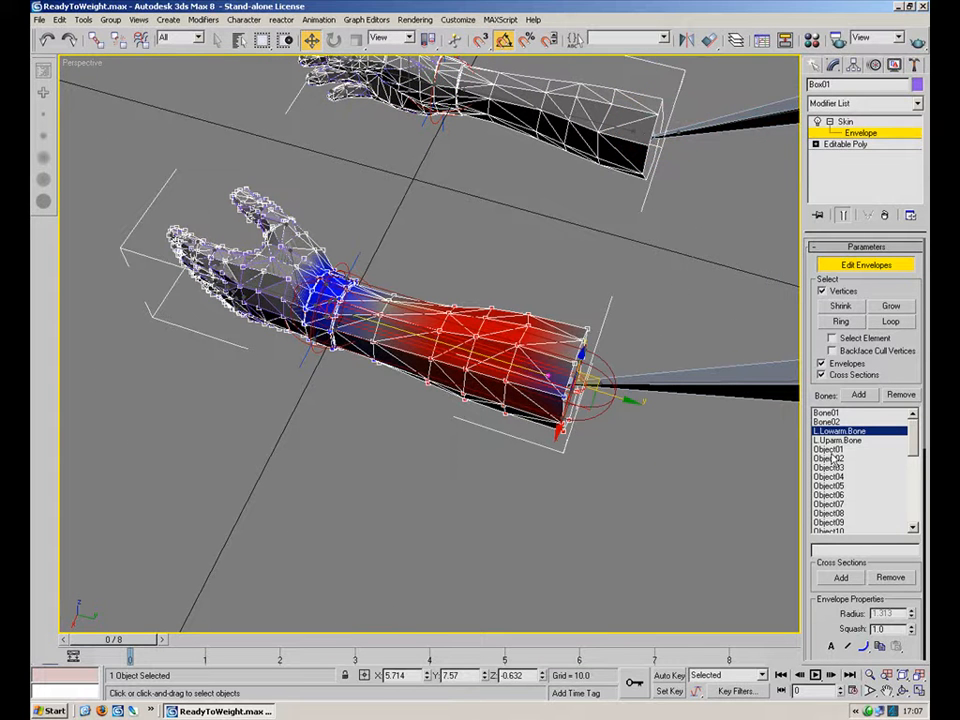
{"action": "scroll", "coordinate": [828, 568], "scroll_direction": "down", "scroll_amount": 5}
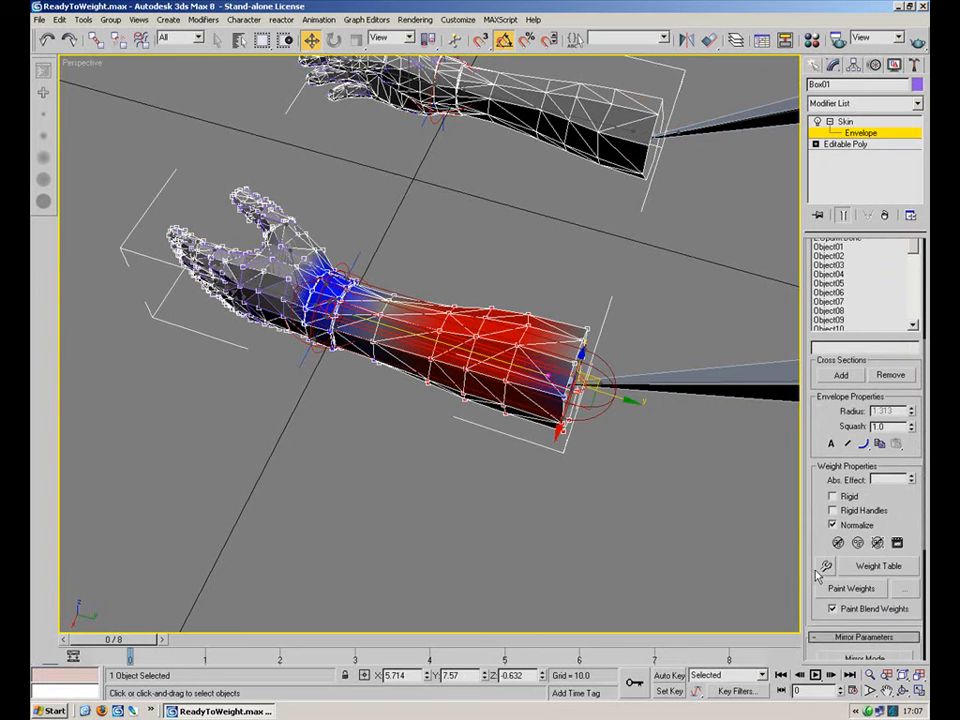
{"action": "left_click", "coordinate": [826, 568]}
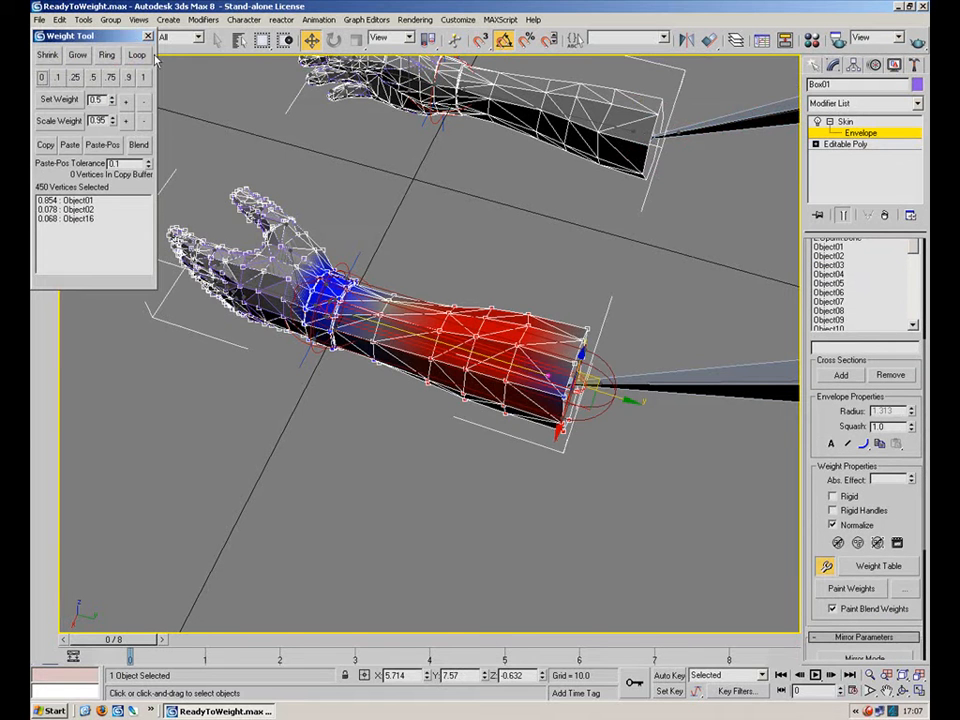
{"action": "left_click", "coordinate": [141, 79]}
{"action": "middle_click_drag", "start_coordinate": [346, 232], "coordinate": [529, 312], "text": "alt"}
Create a Dummy helper and clone it as one copy named Dummy02.
{"action": "left_click", "coordinate": [813, 65]}
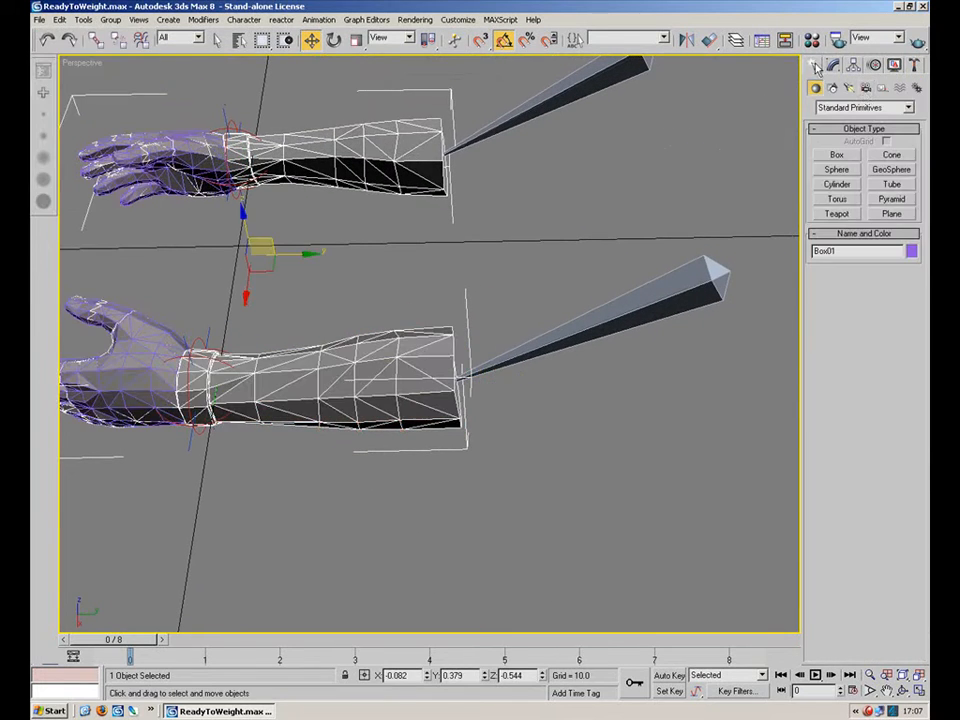
{"action": "left_click", "coordinate": [882, 87]}
{"action": "left_click", "coordinate": [837, 155]}
{"action": "mouse_move", "coordinate": [620, 473]}
{"action": "left_mouse_down"}
{"action": "mouse_move", "coordinate": [600, 506]}
{"action": "mouse_move", "coordinate": [617, 515]}
{"action": "mouse_move", "coordinate": [605, 285]}
{"action": "mouse_move", "coordinate": [613, 270]}
{"action": "left_mouse_up"}
{"action": "left_click", "coordinate": [311, 40]}
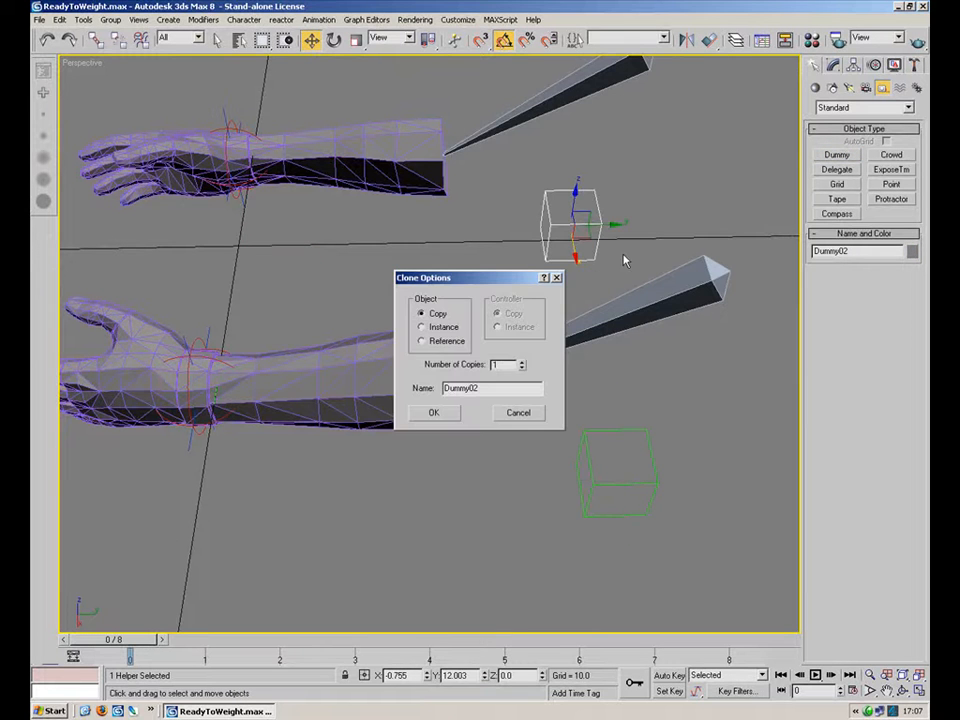
{"action": "left_click", "coordinate": [438, 419]}
Align Dummy02 to the tip of the upper arm's bone, Bone01.
{"action": "middle_click_drag", "start_coordinate": [566, 287], "coordinate": [525, 350]}
{"action": "left_click", "coordinate": [708, 40]}
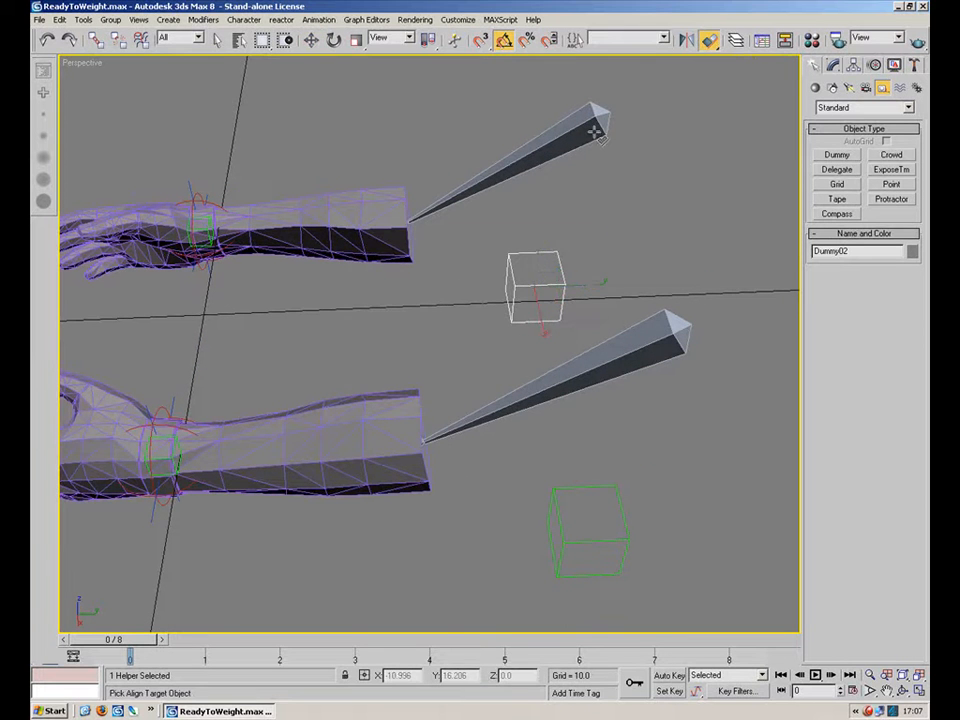
{"action": "left_click", "coordinate": [594, 129]}
{"action": "left_click", "coordinate": [584, 261]}
Align Dummy01 to the tip of the lower arm's bone, L.Uparm.Bone.
{"action": "left_click", "coordinate": [626, 503]}
{"action": "left_click", "coordinate": [708, 40]}
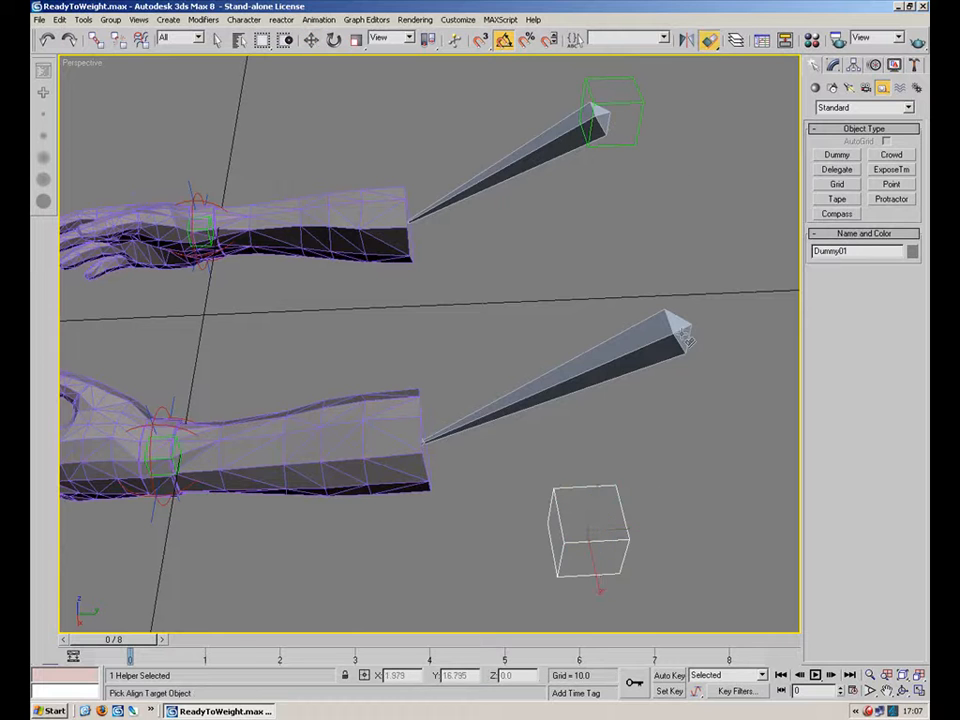
{"action": "left_click", "coordinate": [590, 365]}
{"action": "left_click", "coordinate": [566, 258]}
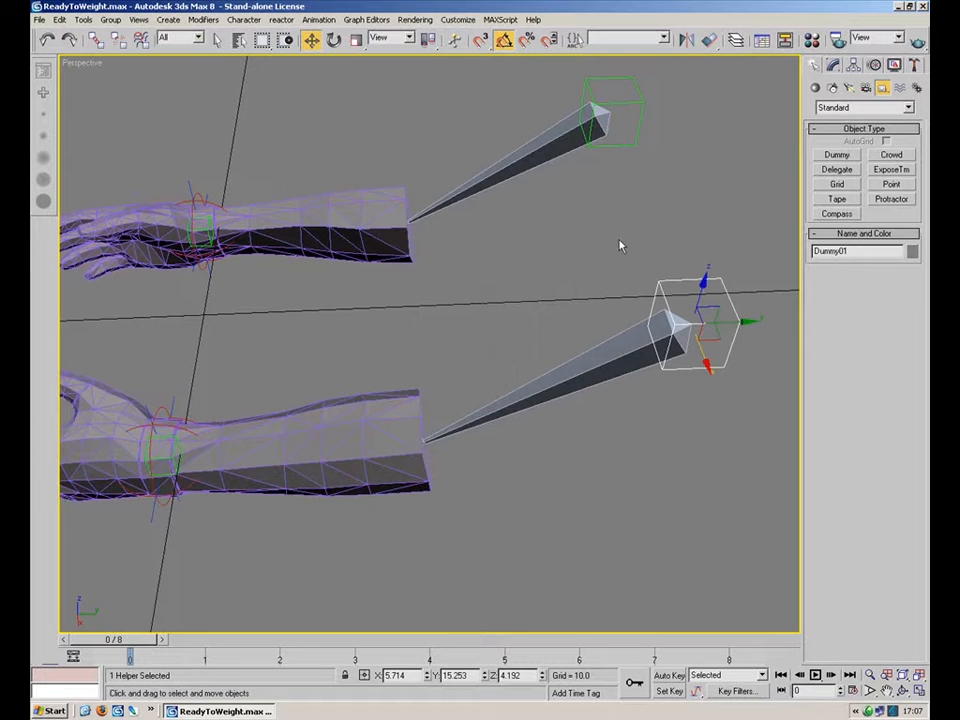
Link Bone01 to Dummy02 and L.Uparm.Bone to Dummy01 as their parents.
{"action": "left_click", "coordinate": [537, 150]}
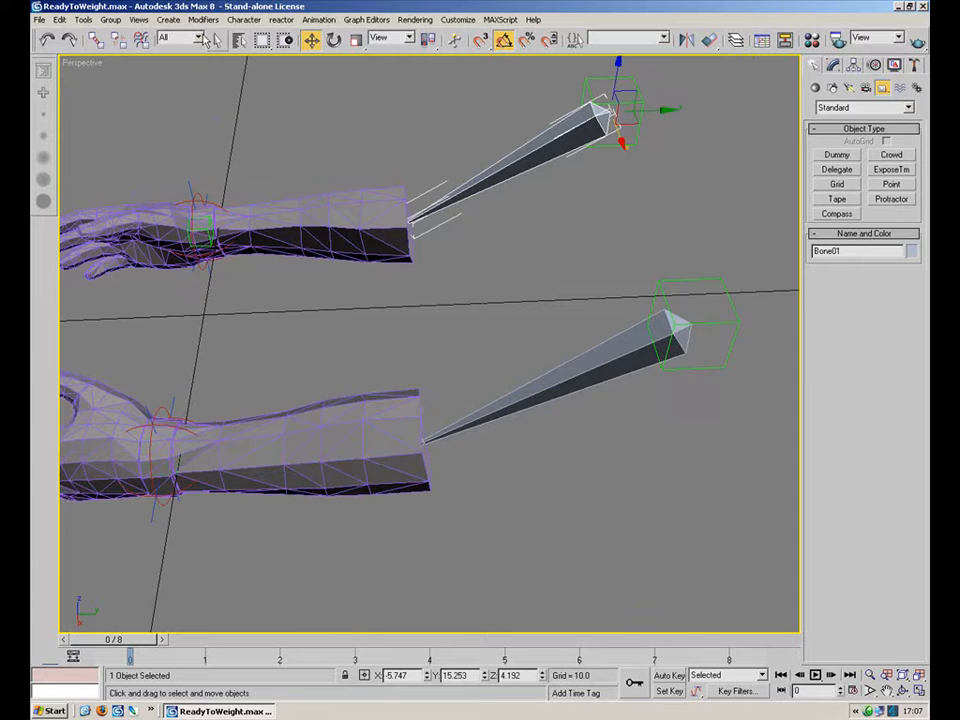
{"action": "left_click", "coordinate": [96, 39]}
{"action": "left_click_drag", "start_coordinate": [548, 146], "coordinate": [644, 104]}
{"action": "left_click_drag", "start_coordinate": [648, 345], "coordinate": [622, 370]}
{"action": "left_click_drag", "start_coordinate": [751, 326], "coordinate": [738, 323]}
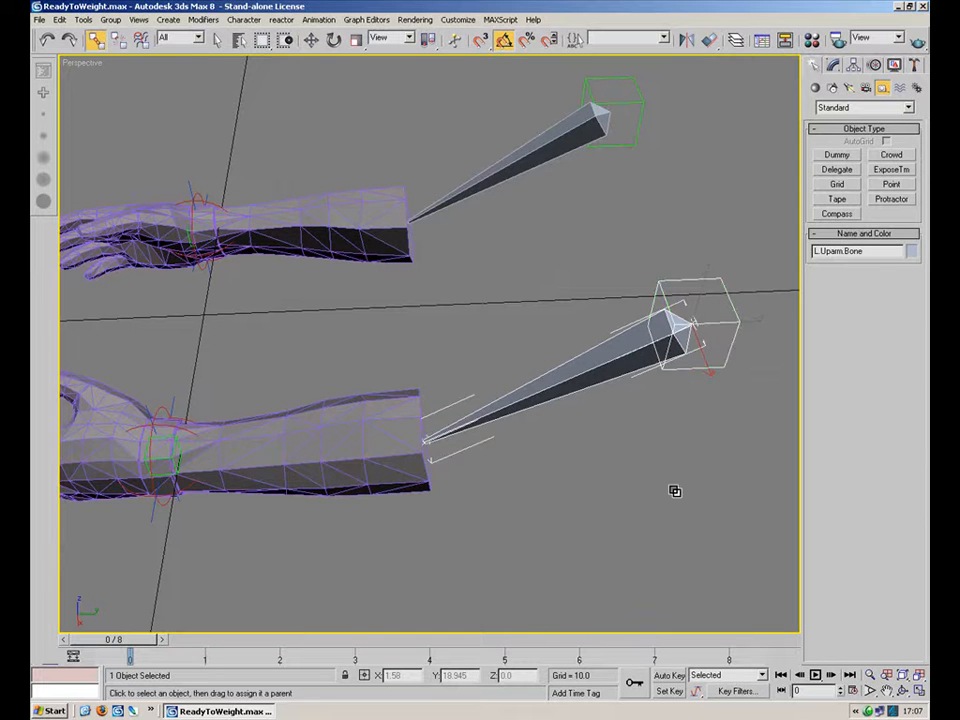
Leave the link tool, select the hand mesh Box01 and open its Skin modifier for editing.
{"action": "left_click", "coordinate": [708, 466]}
{"action": "right_click", "coordinate": [617, 488]}
{"action": "left_click", "coordinate": [498, 516]}
{"action": "left_click", "coordinate": [388, 486]}
{"action": "middle_click_drag", "start_coordinate": [411, 401], "coordinate": [620, 385]}
{"action": "scroll", "coordinate": [620, 385], "scroll_direction": "up", "scroll_amount": 4}
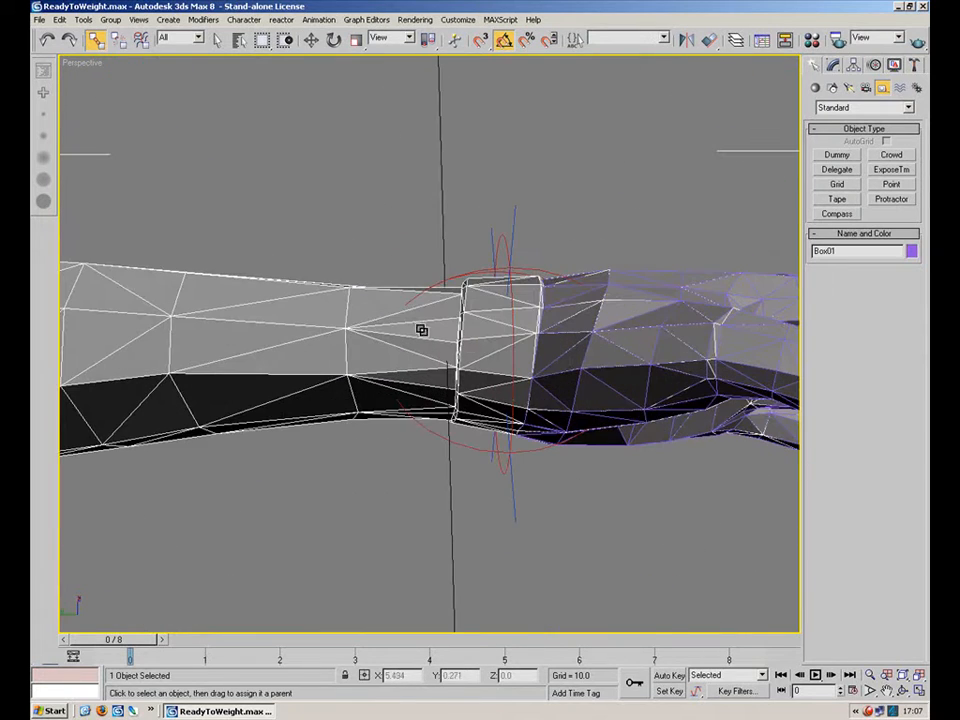
{"action": "left_click", "coordinate": [403, 197]}
{"action": "middle_click_drag", "start_coordinate": [321, 328], "coordinate": [436, 342], "text": "alt"}
{"action": "left_click", "coordinate": [436, 342]}
{"action": "middle_click_drag", "start_coordinate": [499, 338], "coordinate": [288, 342], "text": "alt"}
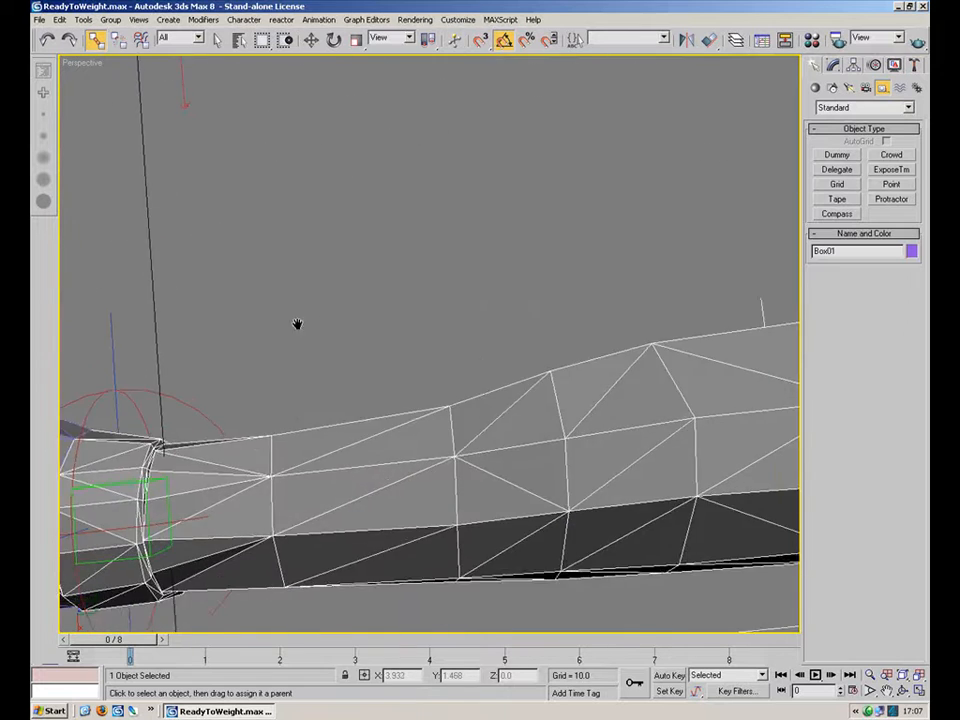
{"action": "scroll", "coordinate": [288, 342], "scroll_direction": "down", "scroll_amount": 5}
{"action": "middle_click_drag", "start_coordinate": [351, 388], "coordinate": [468, 318], "text": "alt"}
{"action": "left_click", "coordinate": [833, 64]}
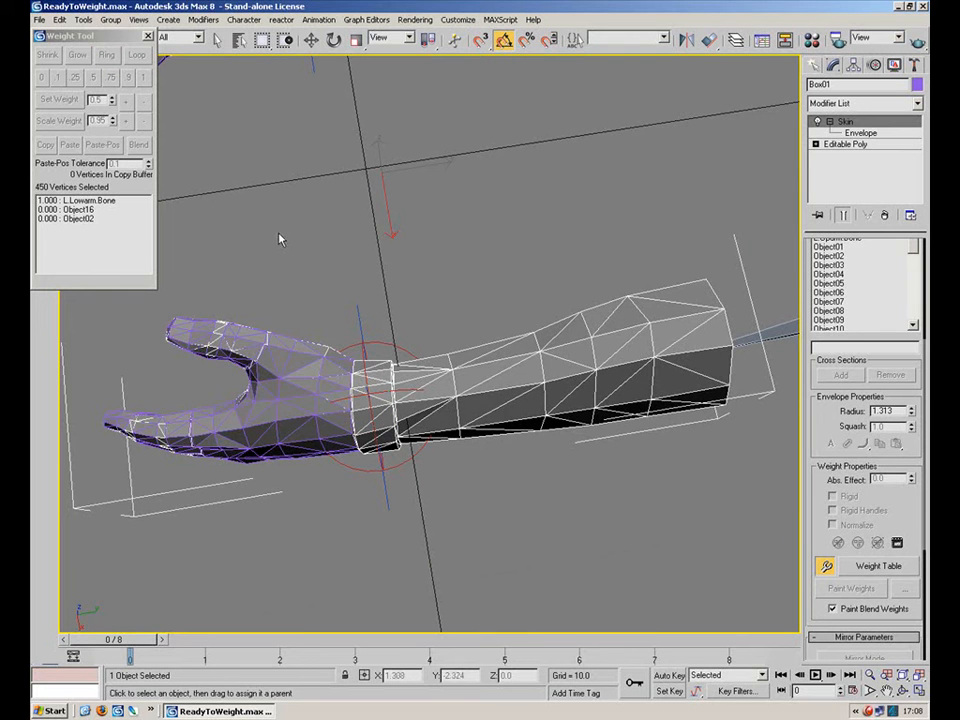
Enter Envelope sub-object editing in the hand's Skin modifier.
{"action": "middle_click_drag", "start_coordinate": [482, 299], "coordinate": [581, 286]}
{"action": "left_click", "coordinate": [848, 133]}
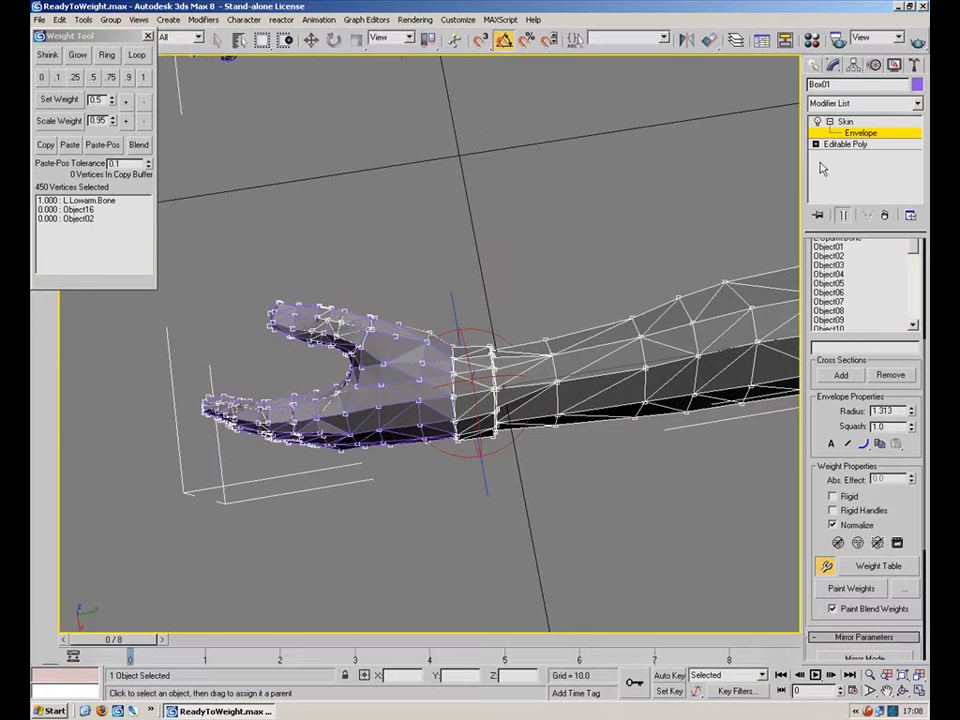
{"action": "middle_click_drag", "start_coordinate": [778, 360], "coordinate": [677, 321]}
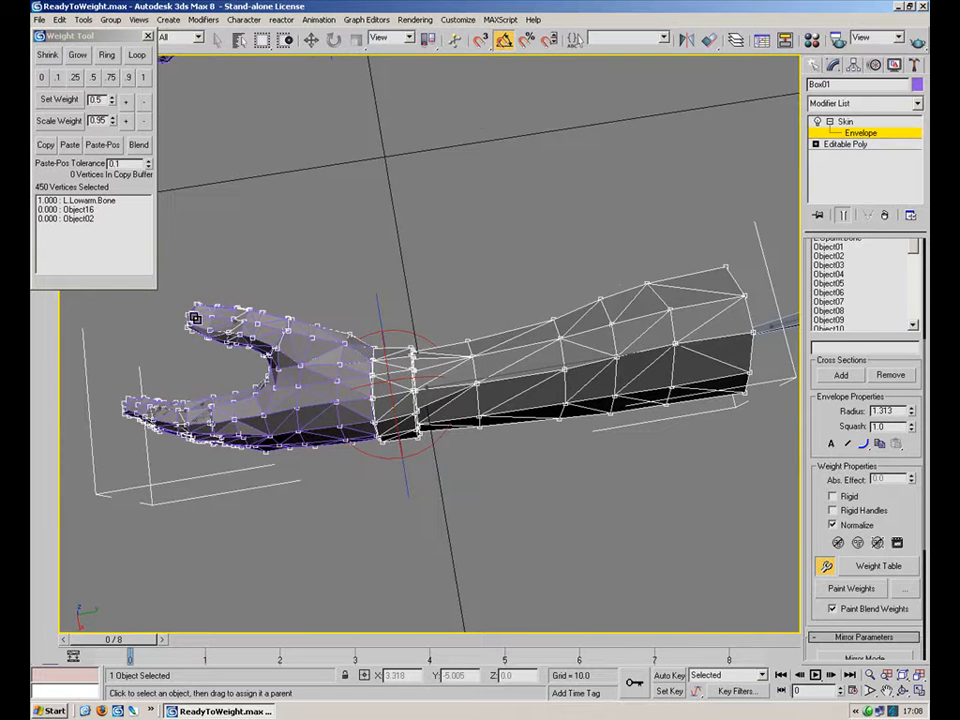
{"action": "middle_click_drag", "start_coordinate": [321, 360], "coordinate": [437, 334]}
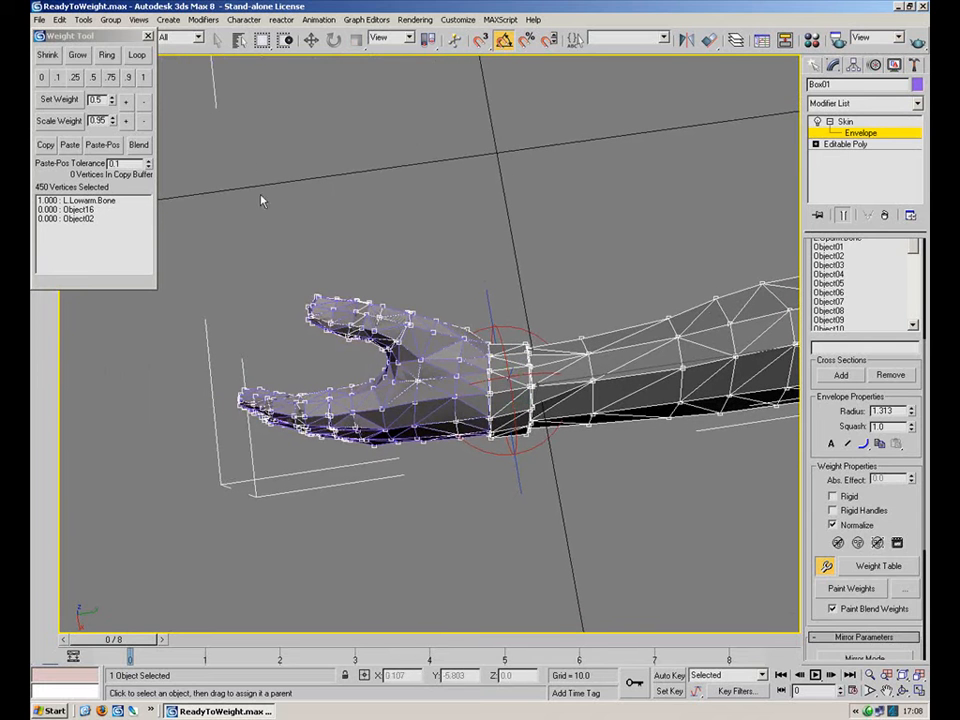
{"action": "left_click_drag", "start_coordinate": [818, 422], "coordinate": [816, 592]}
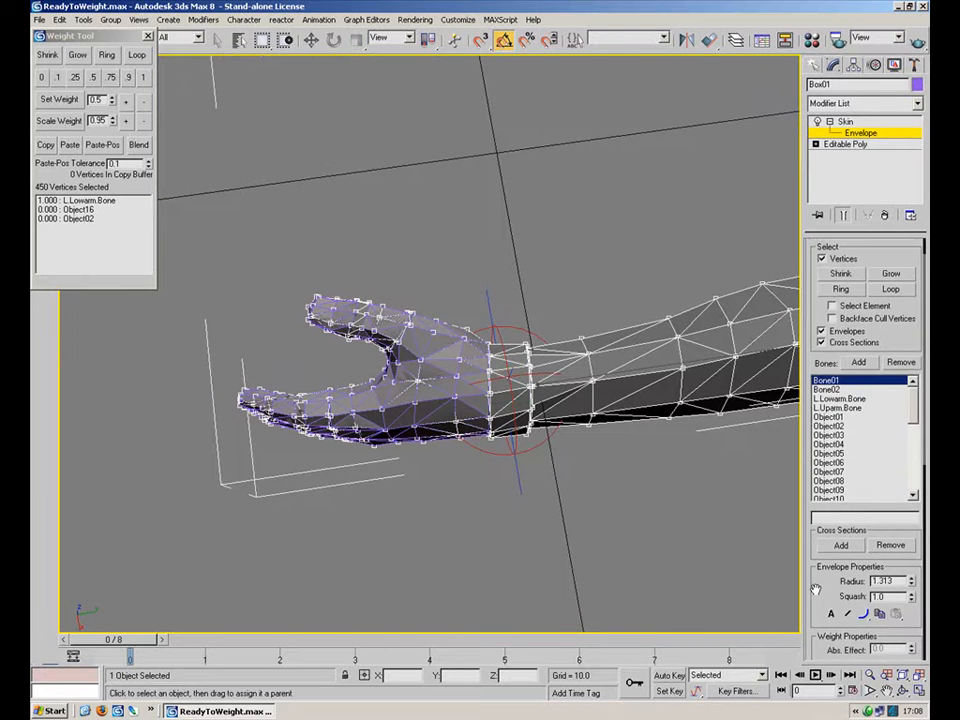
{"action": "left_click_drag", "start_coordinate": [225, 285], "coordinate": [510, 606]}
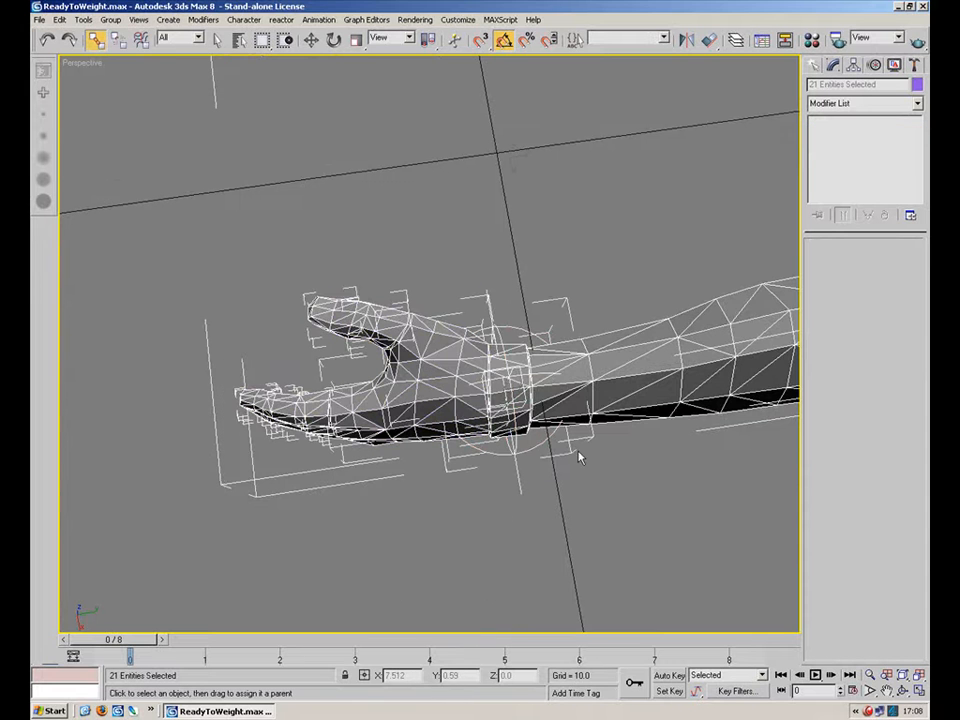
{"action": "left_click", "coordinate": [489, 274]}
{"action": "left_click", "coordinate": [845, 133]}
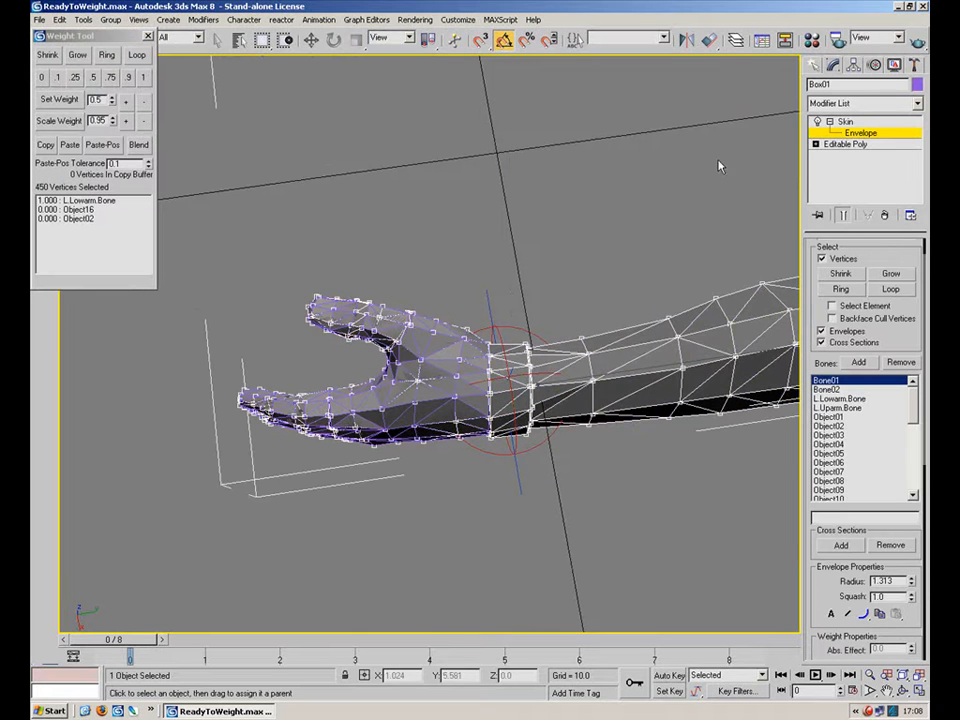
{"action": "left_click_drag", "start_coordinate": [215, 249], "coordinate": [508, 579]}
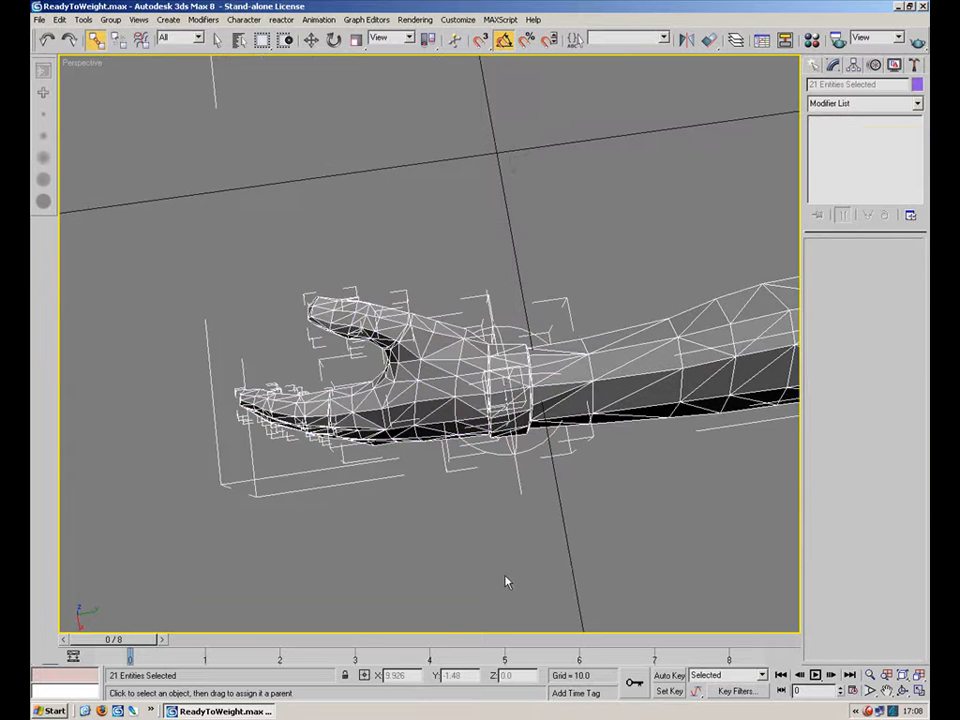
{"action": "key", "text": "ctrl+z"}
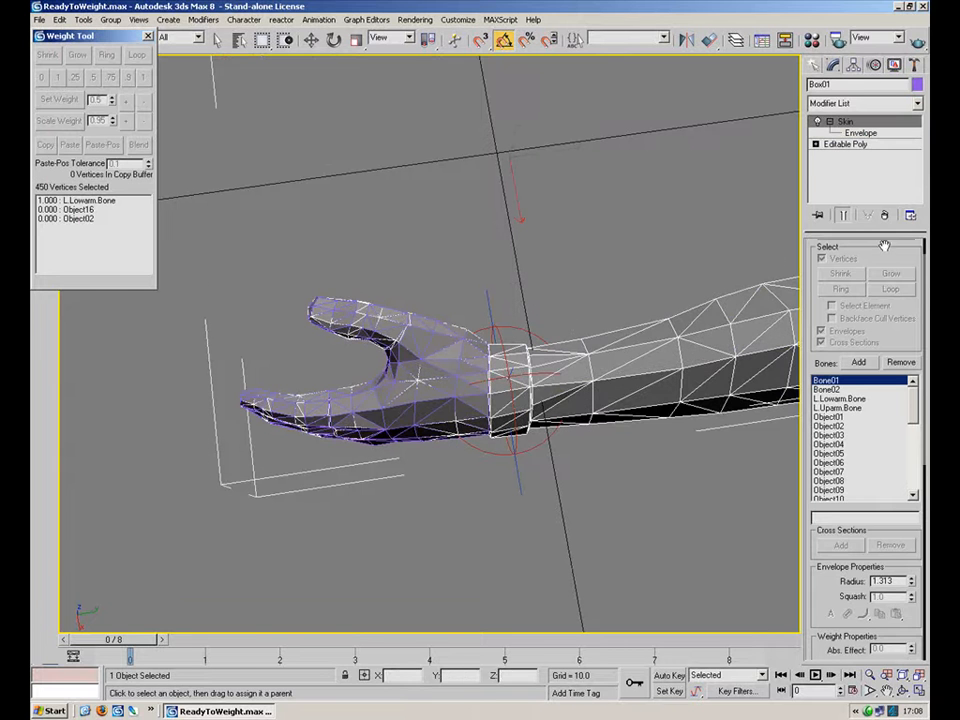
Re-enter Envelope editing on the hand's Skin and switch to the Select and Move tool.
{"action": "left_click", "coordinate": [863, 135]}
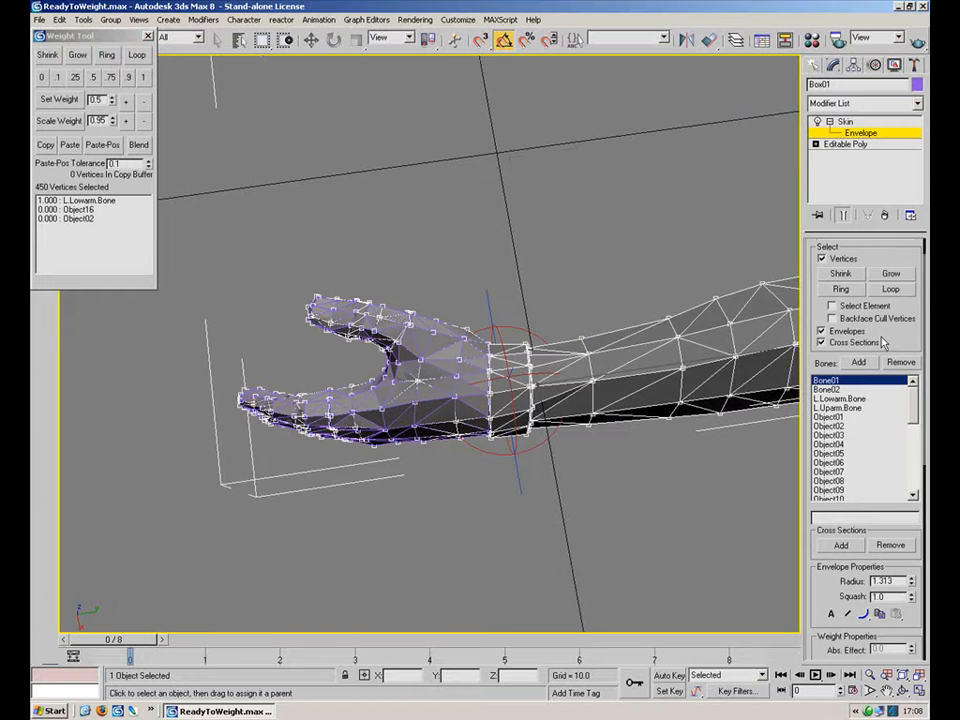
{"action": "scroll", "coordinate": [899, 339], "scroll_direction": "up", "scroll_amount": 2}
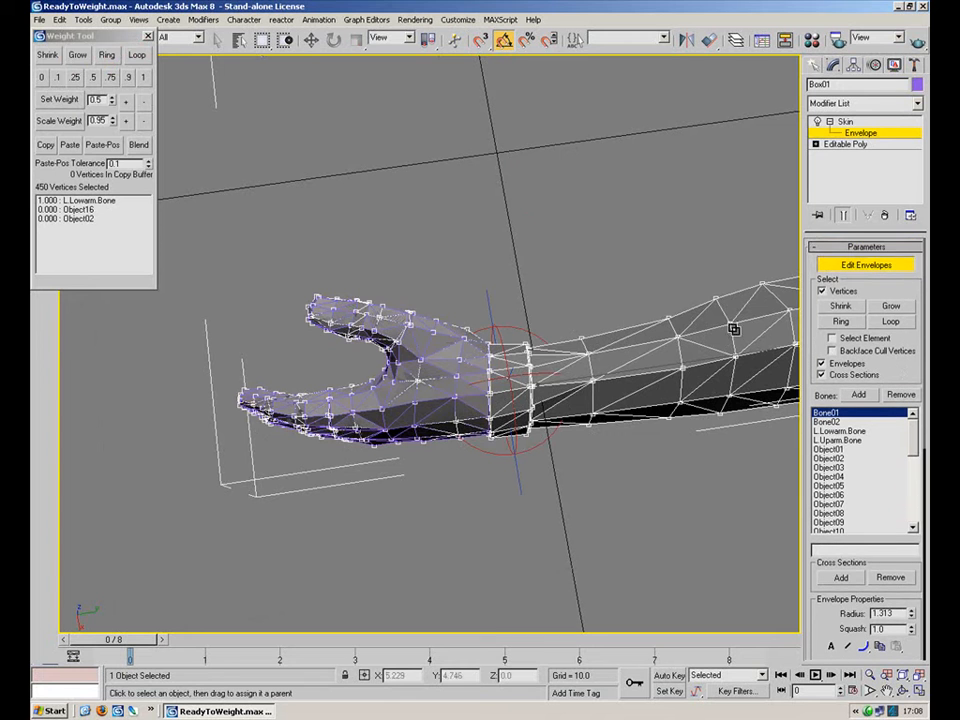
{"action": "left_click", "coordinate": [311, 40]}
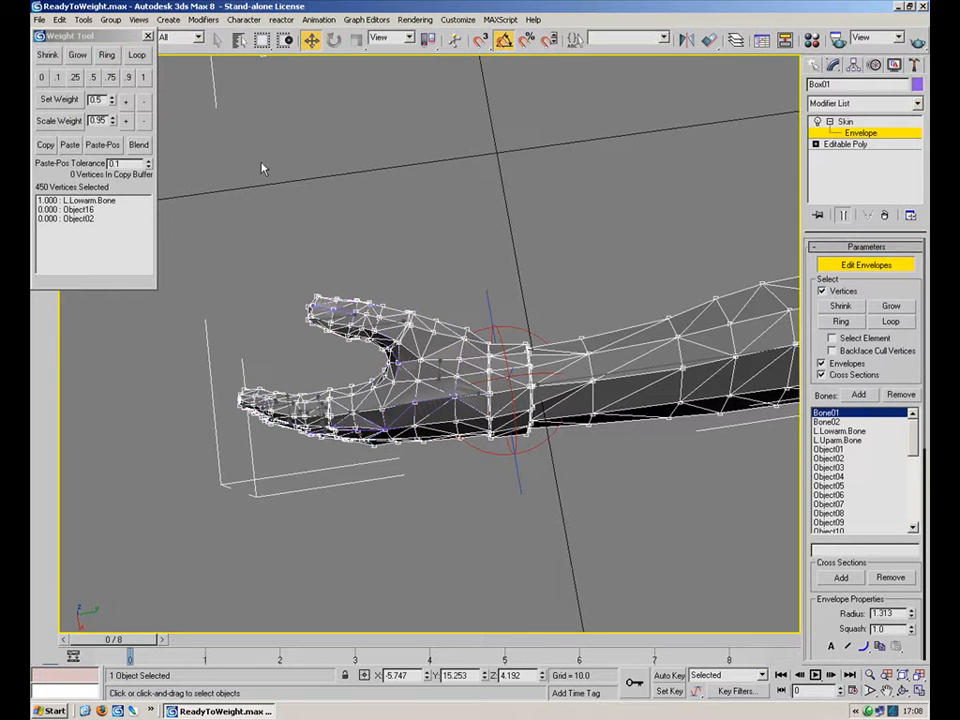
{"action": "left_click_drag", "start_coordinate": [72, 34], "coordinate": [84, 79]}
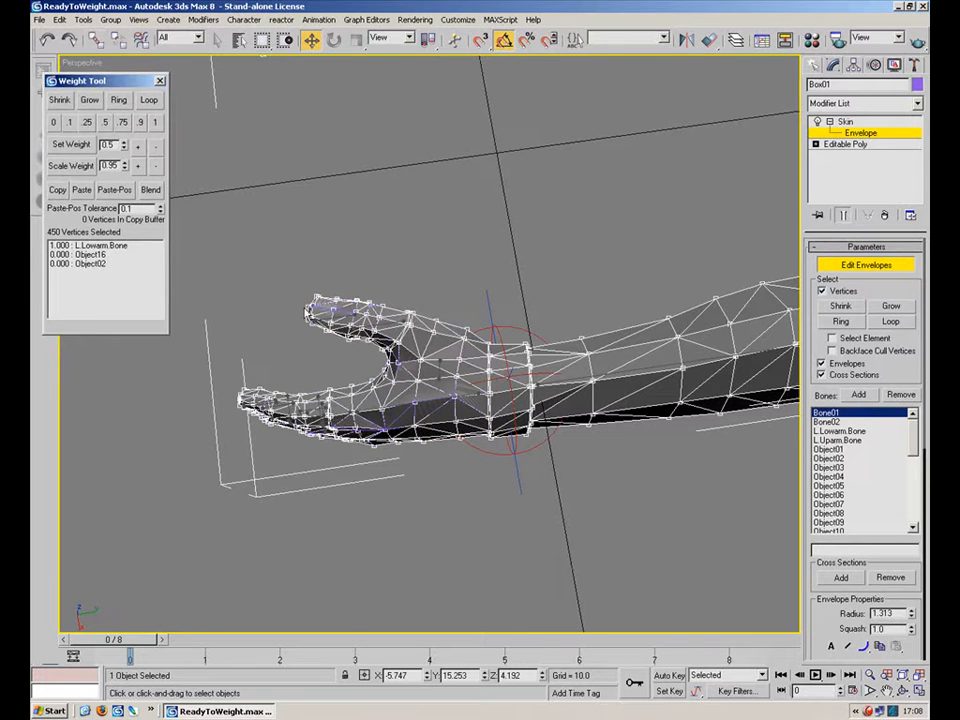
Select the hand's vertices, removing the wrist ring vertices from the selection.
{"action": "left_click_drag", "start_coordinate": [329, 388], "coordinate": [510, 578]}
{"action": "middle_click_drag", "start_coordinate": [499, 495], "coordinate": [489, 375], "text": "alt"}
{"action": "scroll", "coordinate": [530, 448], "scroll_direction": "up", "scroll_amount": 5}
{"action": "scroll", "coordinate": [489, 375], "scroll_direction": "down", "scroll_amount": 3}
{"action": "scroll", "coordinate": [566, 366], "scroll_direction": "up", "scroll_amount": 5}
{"action": "middle_click_drag", "start_coordinate": [567, 367], "coordinate": [465, 437], "text": "alt"}
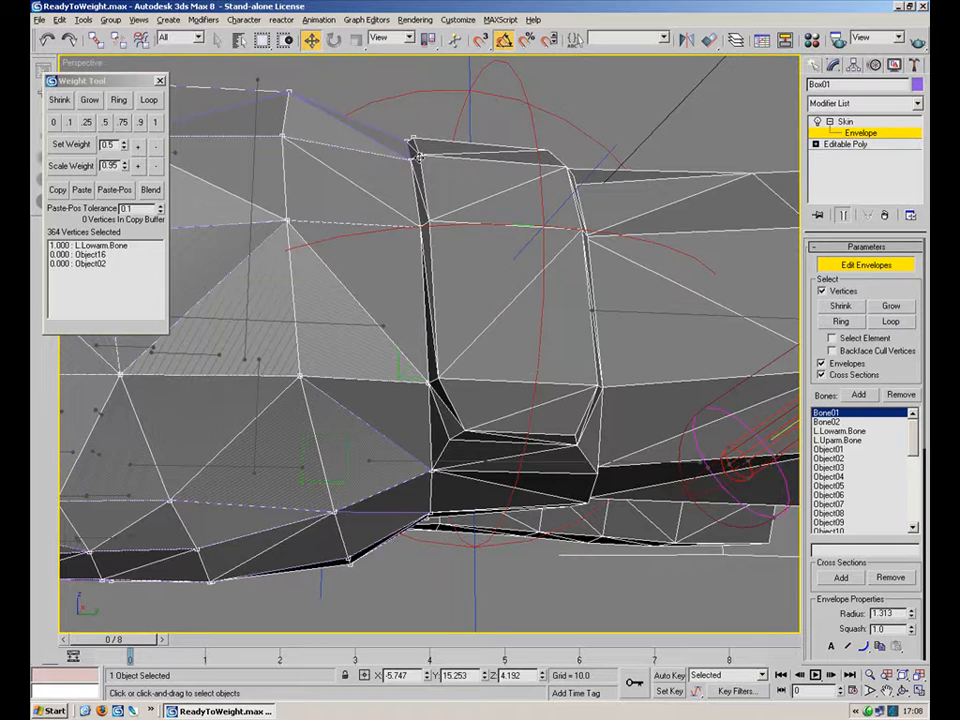
{"action": "middle_click_drag", "start_coordinate": [324, 126], "coordinate": [410, 276], "text": "alt"}
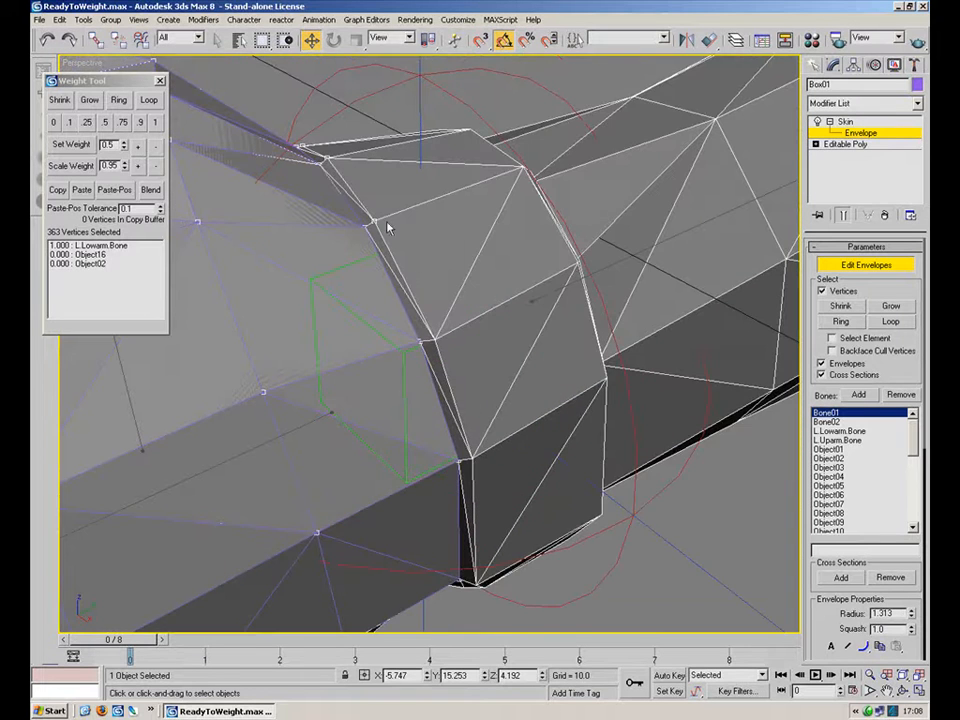
{"action": "middle_click_drag", "start_coordinate": [388, 230], "coordinate": [632, 427], "text": "alt"}
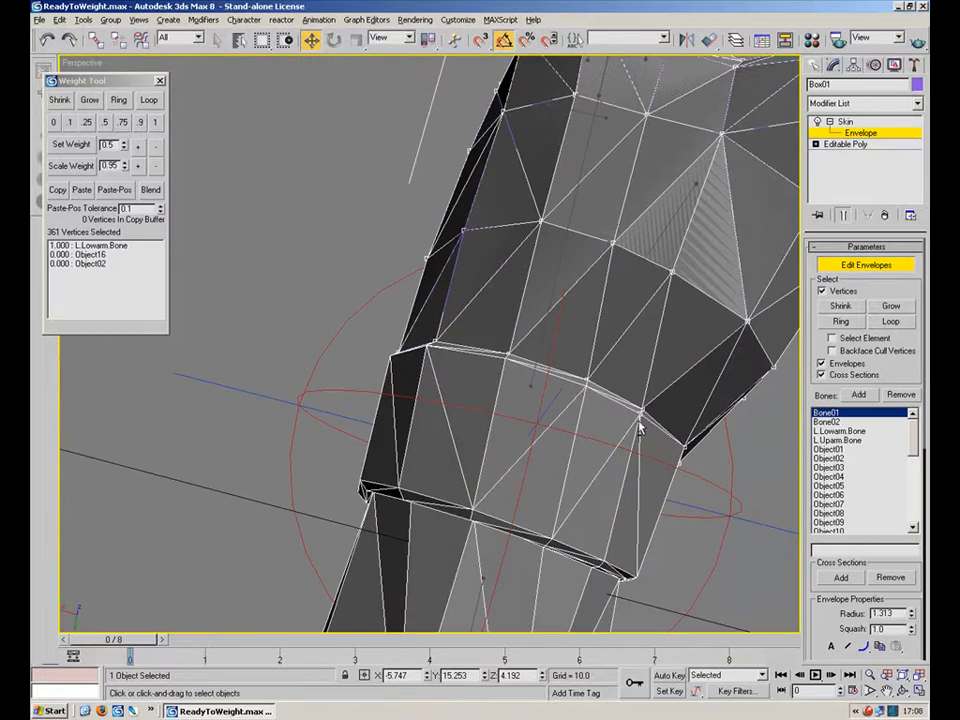
{"action": "middle_click_drag", "start_coordinate": [515, 335], "coordinate": [516, 400], "text": "alt"}
{"action": "middle_click_drag", "start_coordinate": [538, 500], "coordinate": [760, 425], "text": "alt"}
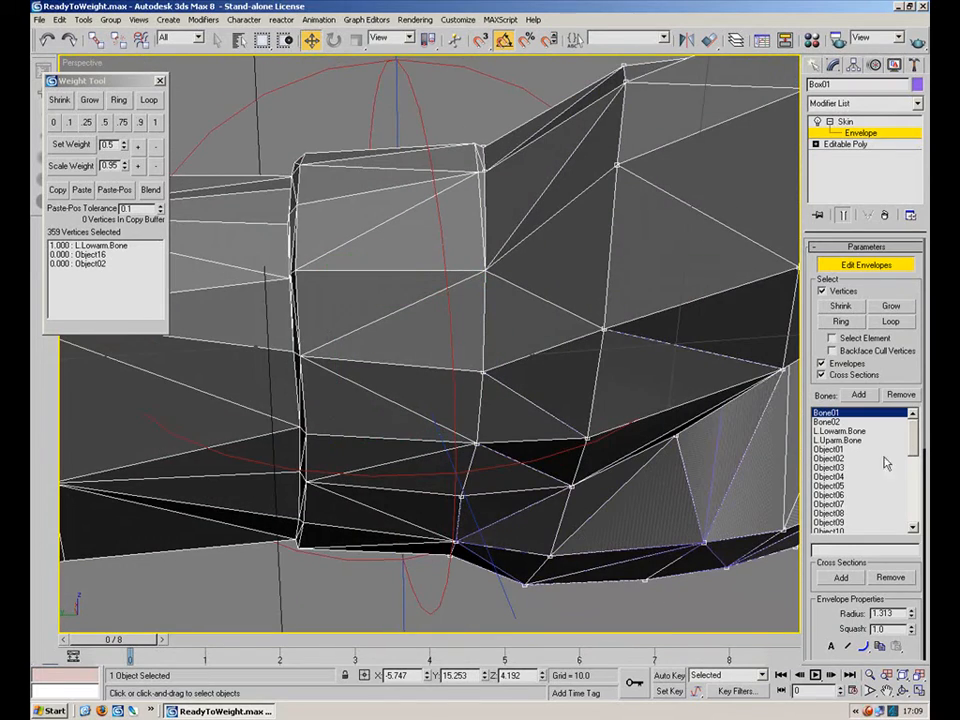
Pick bone Object16 and set the selected hand vertices' weight to 1 in the Weight Tool.
{"action": "mouse_move", "coordinate": [916, 432]}
{"action": "left_mouse_down"}
{"action": "mouse_move", "coordinate": [917, 512]}
{"action": "mouse_move", "coordinate": [915, 453]}
{"action": "left_mouse_up"}
{"action": "middle_click_drag", "start_coordinate": [715, 467], "coordinate": [468, 301]}
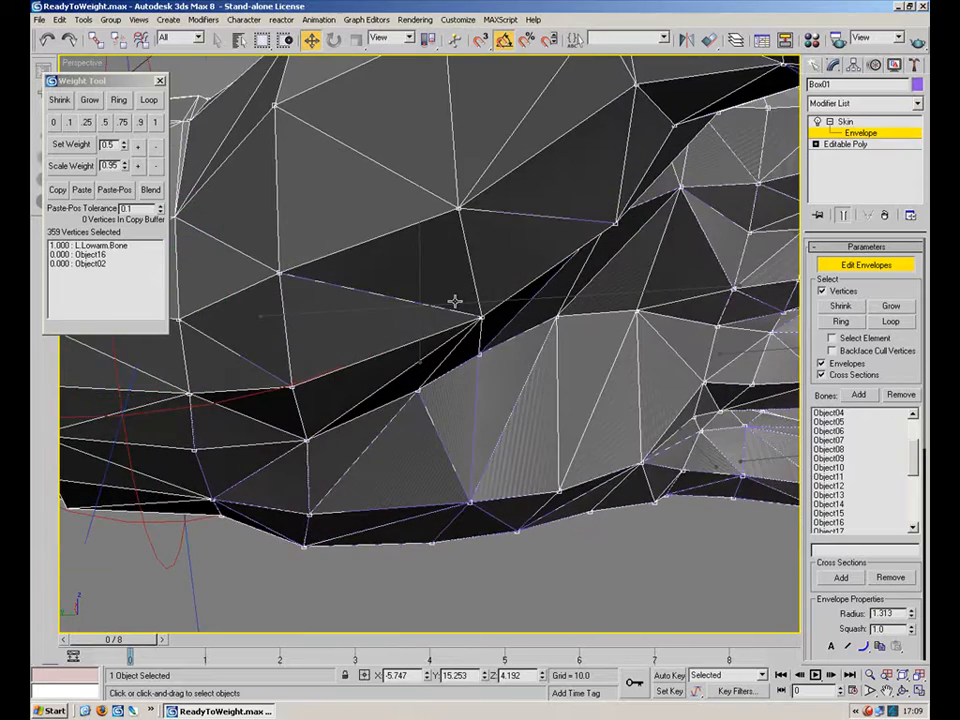
{"action": "left_click", "coordinate": [454, 301]}
{"action": "scroll", "coordinate": [502, 408], "scroll_direction": "down", "scroll_amount": 5}
{"action": "middle_click_drag", "start_coordinate": [472, 398], "coordinate": [743, 420], "text": "alt"}
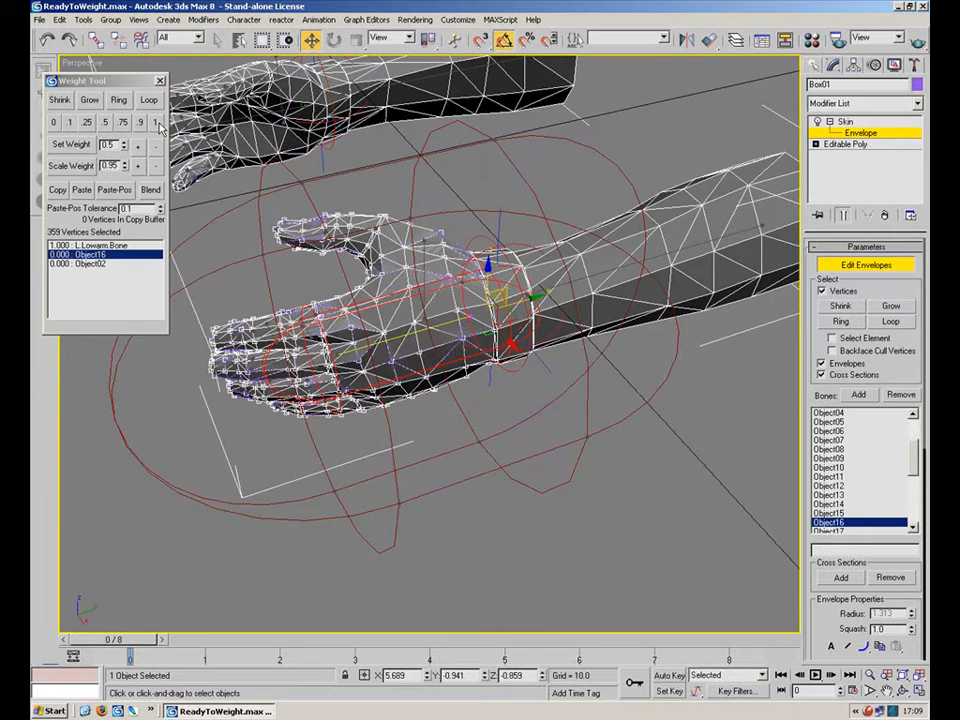
{"action": "left_click", "coordinate": [157, 123]}
Leave and re-enter Envelope editing on the hand's Skin to display the Object16 weights.
{"action": "mouse_move", "coordinate": [440, 358]}
{"action": "middle_mouse_down", "text": "alt"}
{"action": "mouse_move", "coordinate": [450, 401]}
{"action": "mouse_move", "coordinate": [463, 409]}
{"action": "mouse_move", "coordinate": [670, 460]}
{"action": "middle_mouse_up", "text": "alt"}
{"action": "left_click", "coordinate": [853, 266]}
{"action": "right_click", "coordinate": [720, 243]}
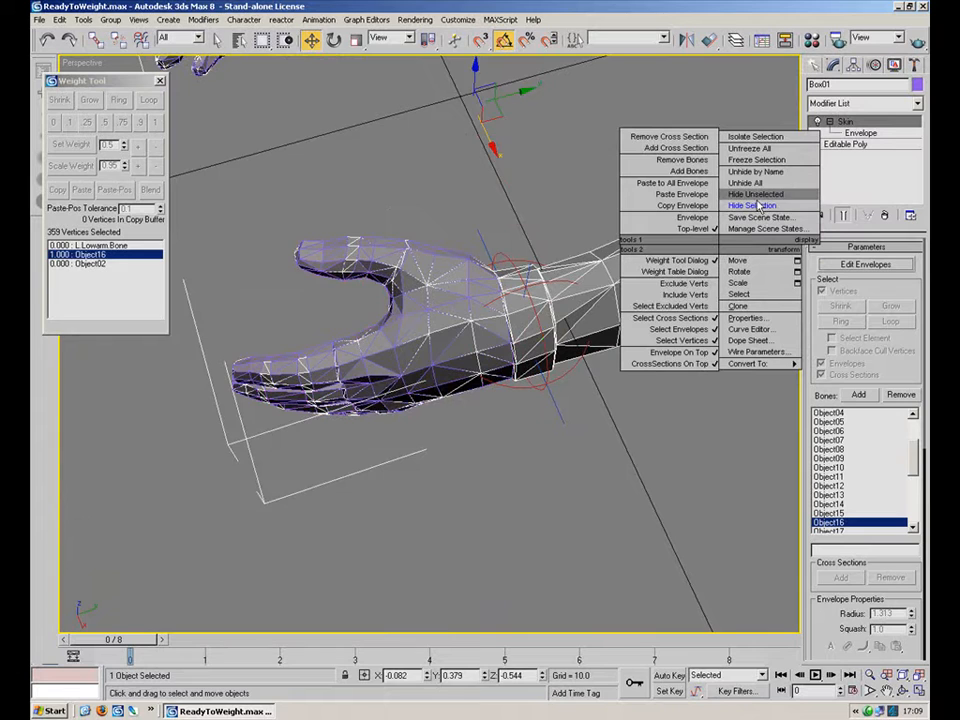
{"action": "left_click", "coordinate": [757, 199]}
{"action": "mouse_move", "coordinate": [590, 335]}
{"action": "middle_mouse_down", "text": "alt"}
{"action": "mouse_move", "coordinate": [540, 396]}
{"action": "mouse_move", "coordinate": [535, 371]}
{"action": "mouse_move", "coordinate": [586, 410]}
{"action": "mouse_move", "coordinate": [561, 386]}
{"action": "mouse_move", "coordinate": [592, 335]}
{"action": "middle_mouse_up", "text": "alt"}
{"action": "left_click", "coordinate": [840, 135]}
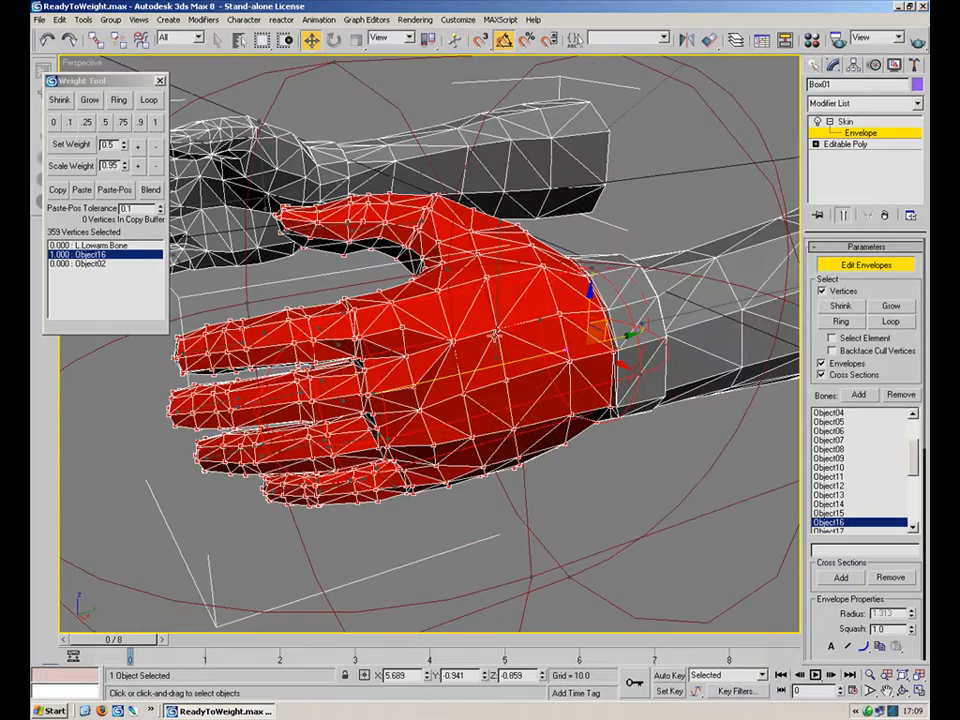
Open the Skin modifier's Display rollout.
{"action": "middle_click_drag", "start_coordinate": [496, 305], "coordinate": [575, 437], "text": "alt"}
{"action": "left_click_drag", "start_coordinate": [840, 614], "coordinate": [800, 190]}
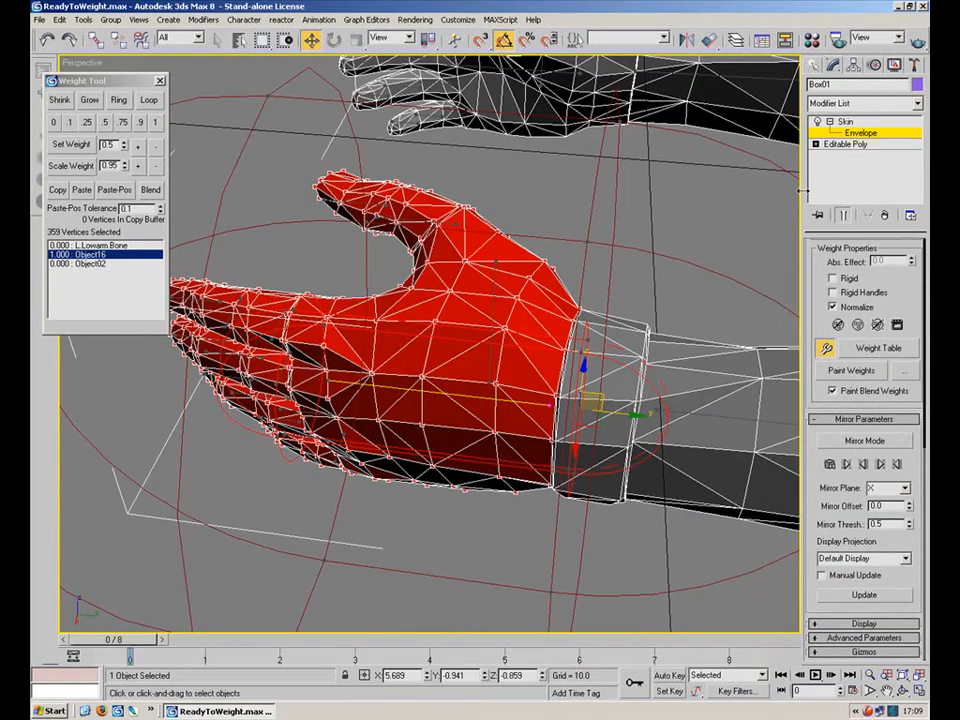
{"action": "left_click", "coordinate": [862, 623]}
Select the thumb's bone and the vertices of the whole thumb.
{"action": "middle_click_drag", "start_coordinate": [550, 428], "coordinate": [348, 347], "text": "alt"}
{"action": "left_click", "coordinate": [488, 394]}
{"action": "left_click", "coordinate": [559, 306]}
{"action": "middle_click_drag", "start_coordinate": [627, 382], "coordinate": [537, 338], "text": "alt"}
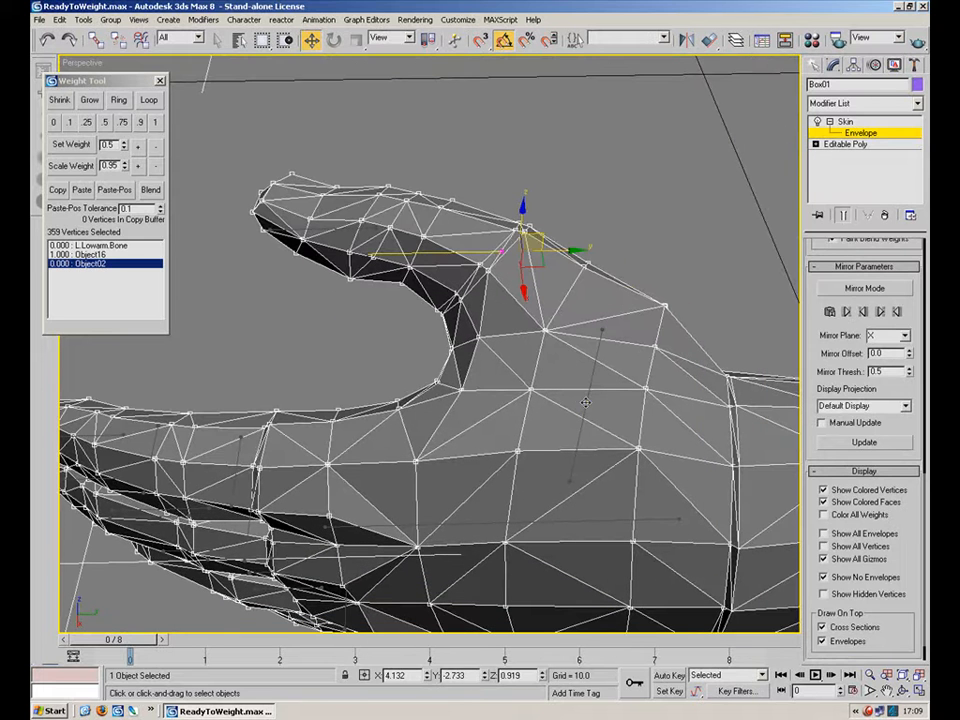
{"action": "left_click", "coordinate": [585, 402]}
{"action": "left_click_drag", "start_coordinate": [665, 101], "coordinate": [214, 354]}
{"action": "middle_click_drag", "start_coordinate": [407, 392], "coordinate": [767, 298], "text": "alt"}
{"action": "scroll", "coordinate": [508, 348], "scroll_direction": "up", "scroll_amount": 4}
{"action": "middle_click_drag", "start_coordinate": [336, 328], "coordinate": [533, 354], "text": "alt"}
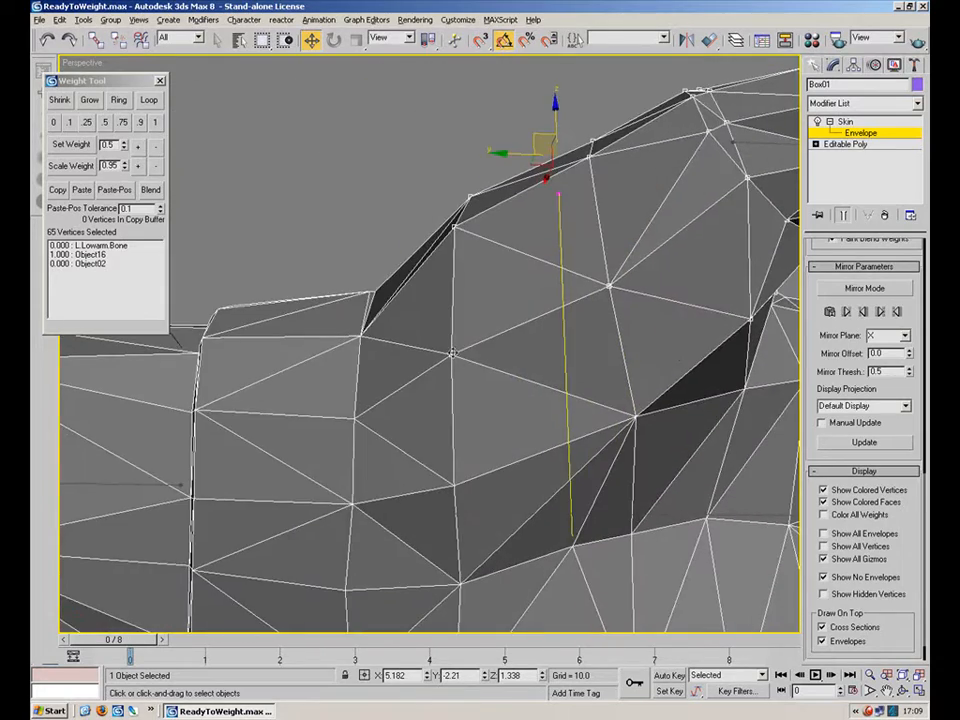
{"action": "middle_click_drag", "start_coordinate": [687, 408], "coordinate": [357, 407], "text": "alt"}
{"action": "middle_click_drag", "start_coordinate": [410, 325], "coordinate": [601, 440], "text": "alt"}
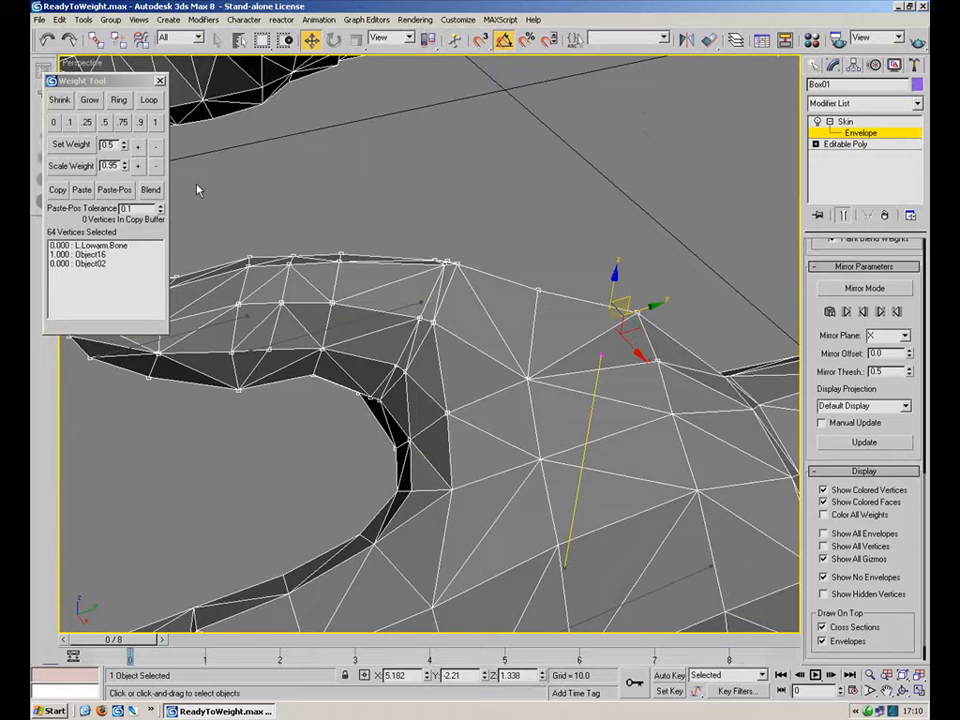
Set the selected thumb vertices' weight to 1 for bone Object03.
{"action": "left_click", "coordinate": [155, 123]}
{"action": "middle_click_drag", "start_coordinate": [450, 330], "coordinate": [392, 339], "text": "alt"}
{"action": "scroll", "coordinate": [392, 339], "scroll_direction": "down", "scroll_amount": 4}
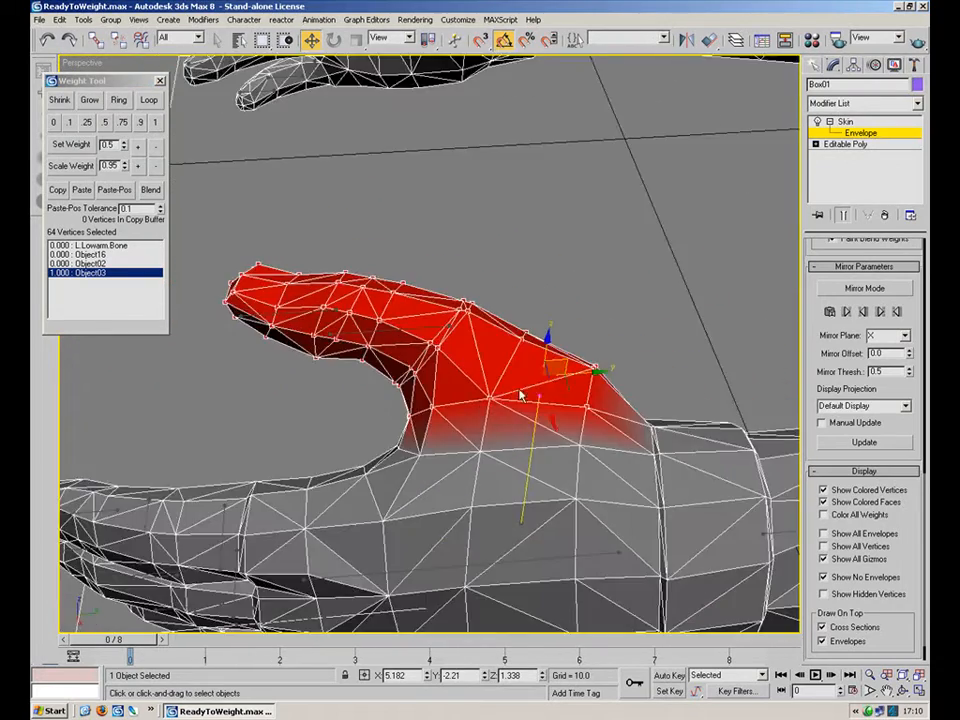
Select bone Object02 and the outer thumb segments' vertices, and set their weight to 1.
{"action": "middle_click_drag", "start_coordinate": [713, 390], "coordinate": [430, 484], "text": "alt"}
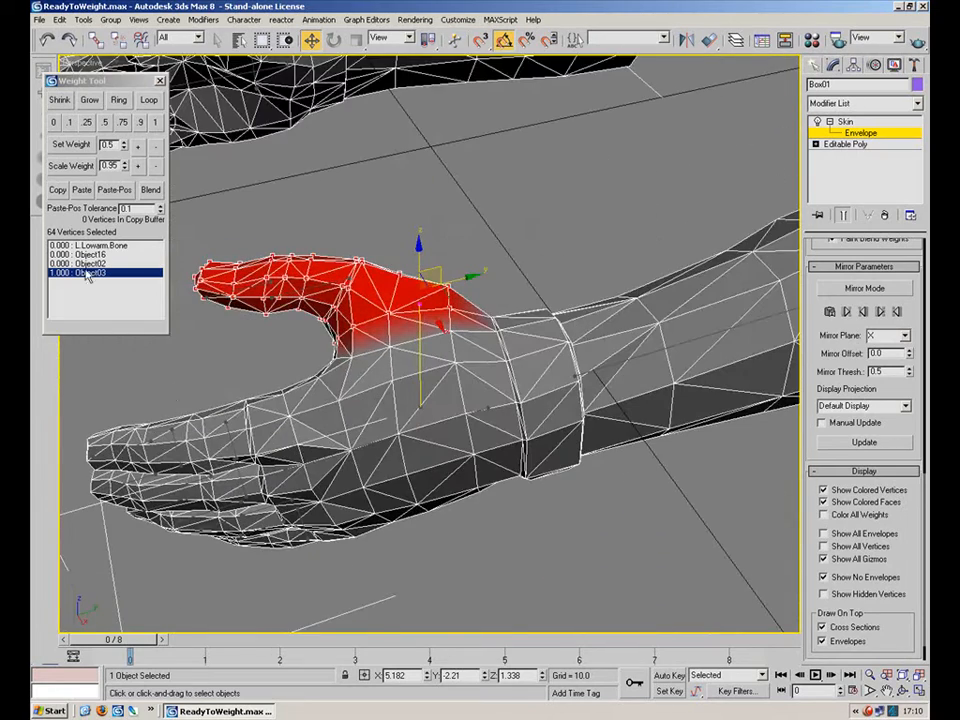
{"action": "scroll", "coordinate": [378, 378], "scroll_direction": "up", "scroll_amount": 5}
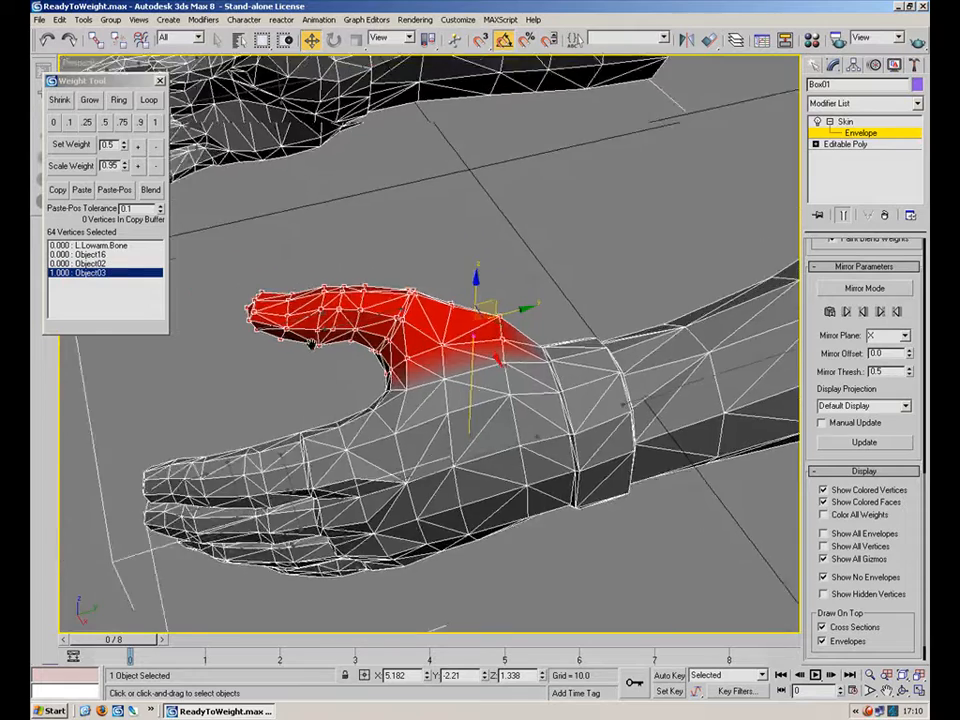
{"action": "middle_click_drag", "start_coordinate": [410, 368], "coordinate": [486, 375]}
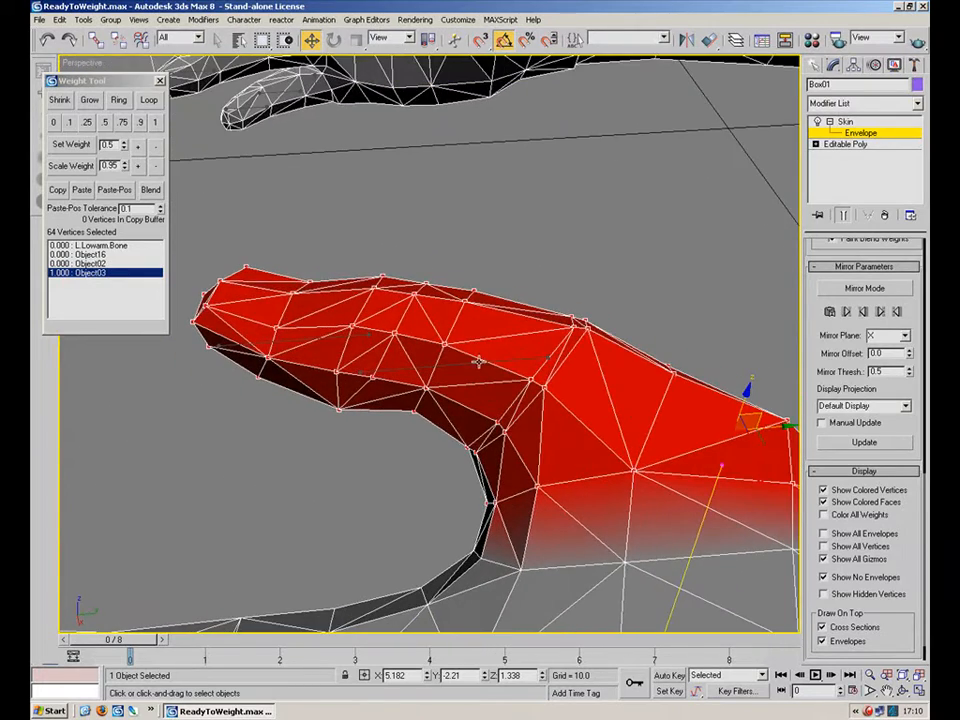
{"action": "left_click", "coordinate": [465, 362]}
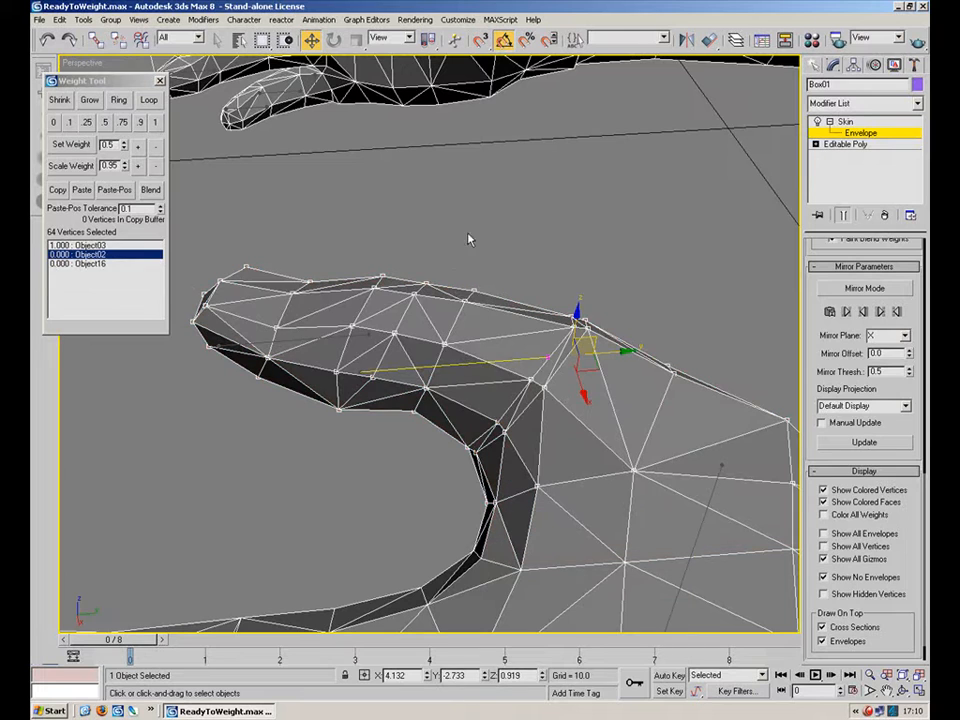
{"action": "left_click_drag", "start_coordinate": [491, 201], "coordinate": [182, 420]}
{"action": "middle_click_drag", "start_coordinate": [182, 420], "coordinate": [421, 383], "text": "alt"}
{"action": "left_click", "coordinate": [155, 122]}
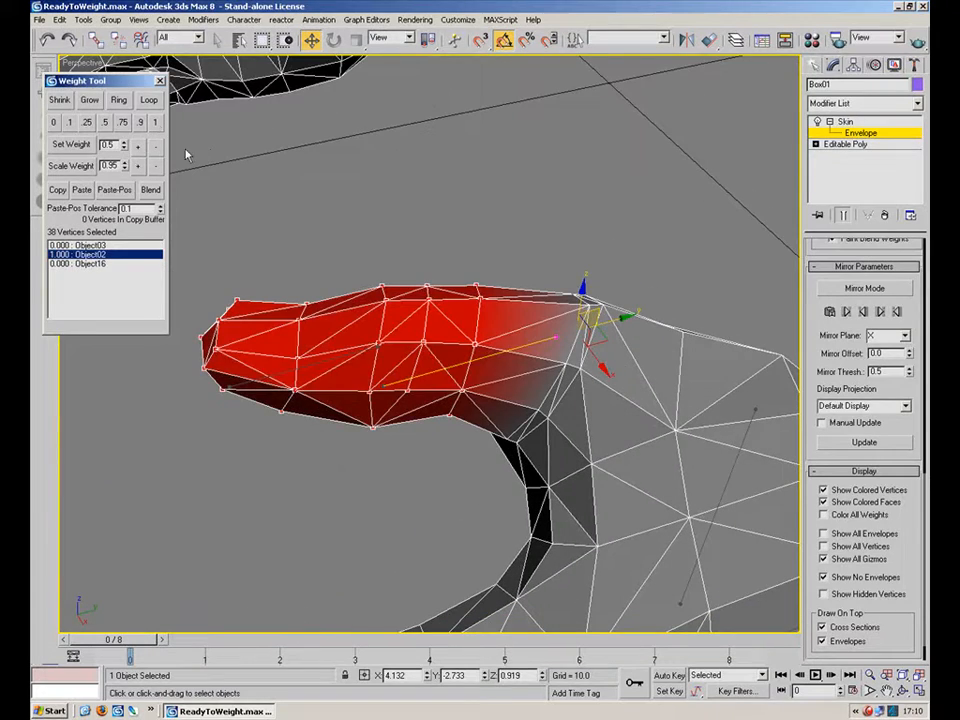
Select bone Object01 and the thumb tip's vertices, and set their weight to 1.
{"action": "left_click", "coordinate": [319, 366]}
{"action": "middle_click_drag", "start_coordinate": [369, 336], "coordinate": [444, 320]}
{"action": "mouse_move", "coordinate": [223, 197]}
{"action": "left_mouse_down"}
{"action": "mouse_move", "coordinate": [389, 430]}
{"action": "mouse_move", "coordinate": [380, 428]}
{"action": "left_mouse_up"}
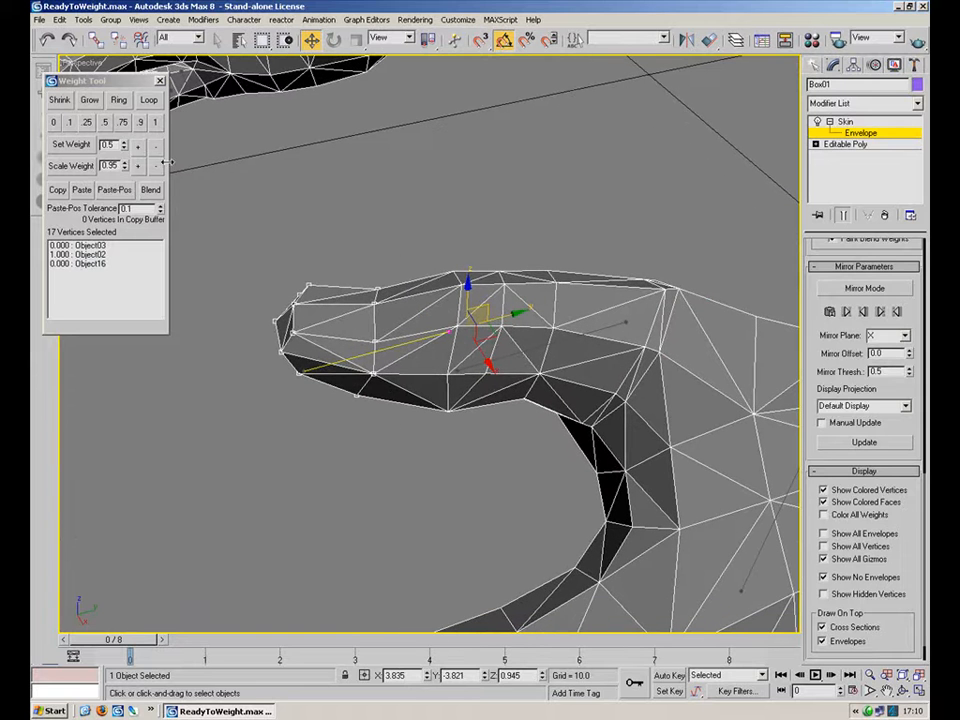
{"action": "left_click", "coordinate": [155, 122]}
{"action": "middle_click_drag", "start_coordinate": [573, 352], "coordinate": [522, 346]}
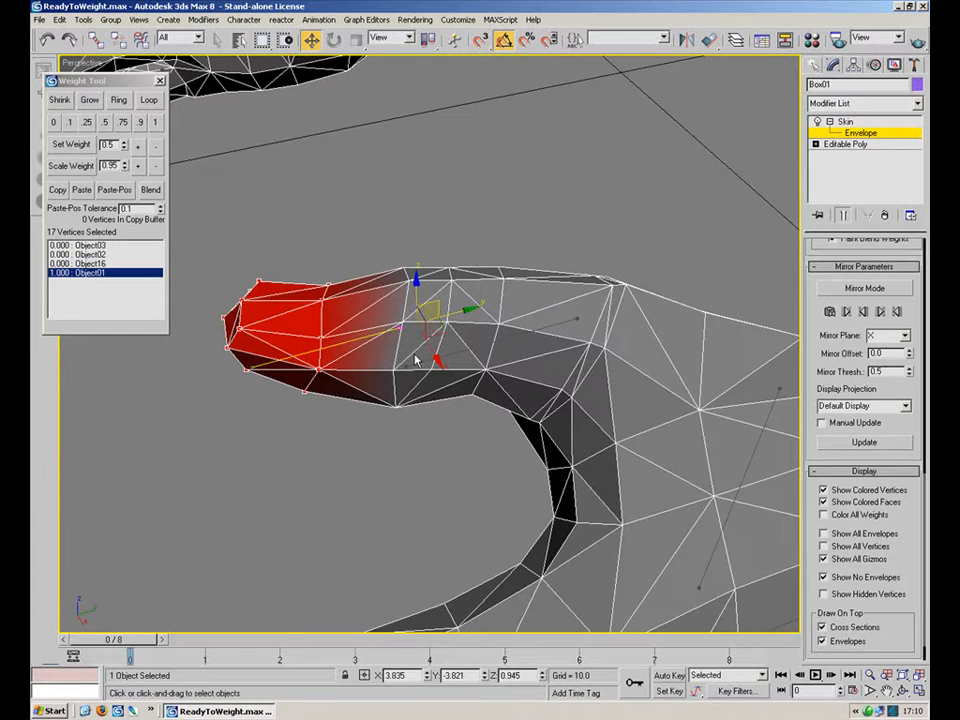
Select the vertices at the joint between bones Object02 and Object01 and set their weight to 0.5 for Object01.
{"action": "scroll", "coordinate": [417, 361], "scroll_direction": "up", "scroll_amount": 3}
{"action": "left_click_drag", "start_coordinate": [468, 254], "coordinate": [382, 330]}
{"action": "left_click_drag", "start_coordinate": [474, 358], "coordinate": [345, 470]}
{"action": "middle_click_drag", "start_coordinate": [345, 470], "coordinate": [423, 418], "text": "alt"}
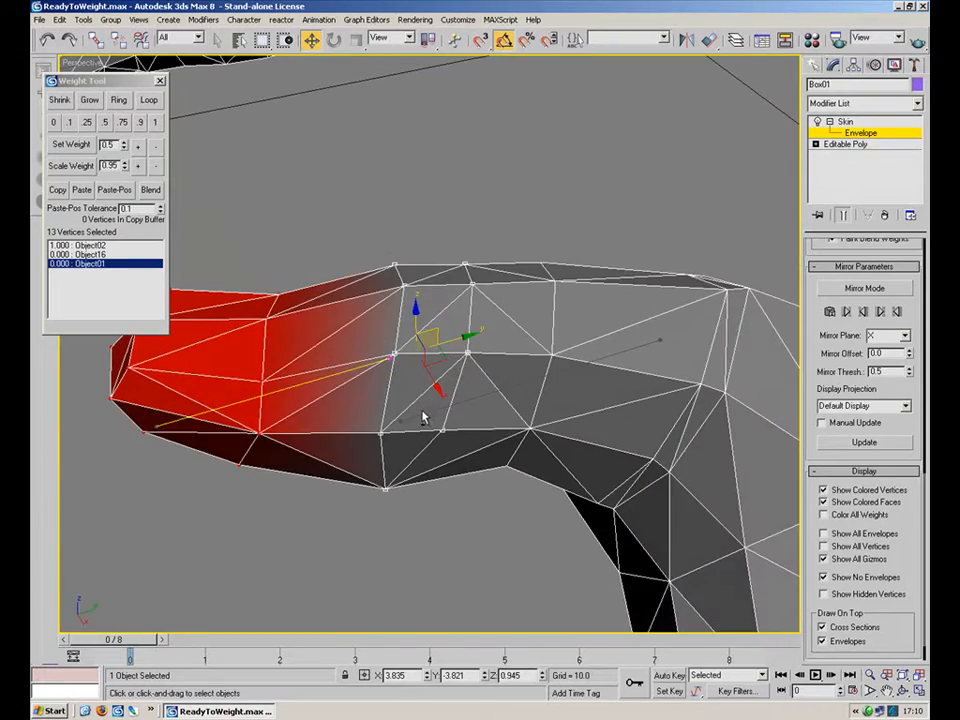
{"action": "left_click", "coordinate": [88, 247]}
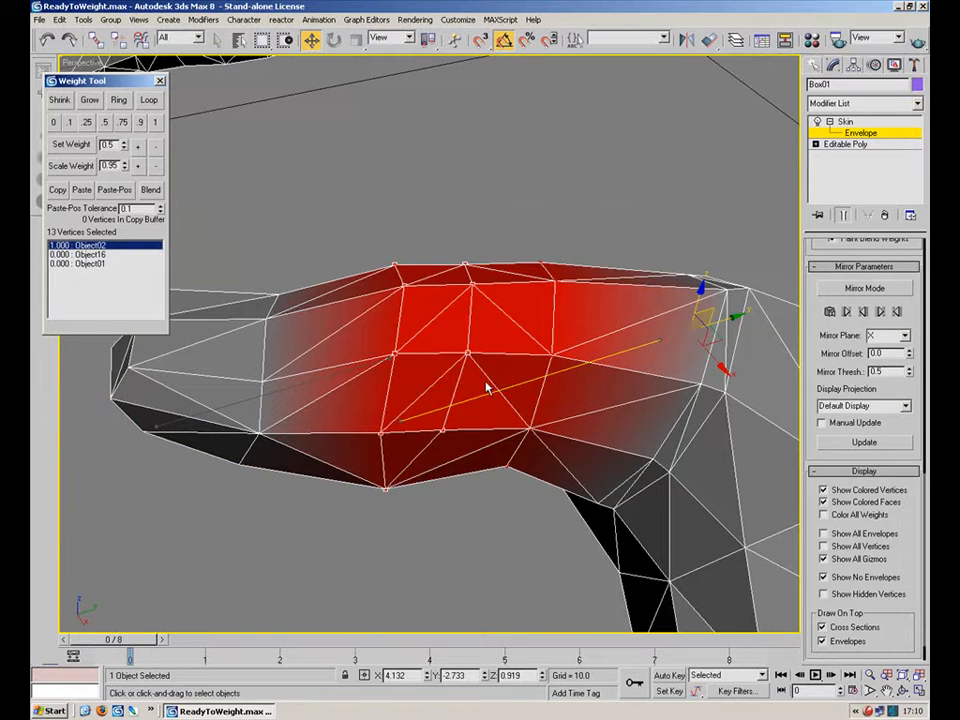
{"action": "left_click", "coordinate": [307, 383]}
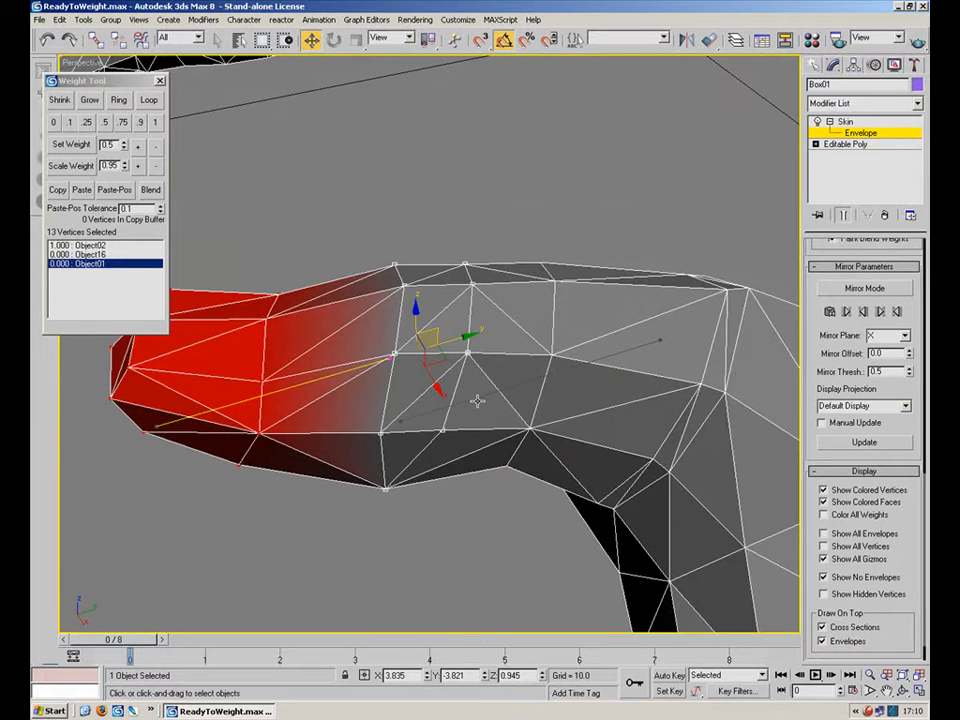
{"action": "left_click", "coordinate": [477, 401]}
{"action": "left_click", "coordinate": [321, 376]}
{"action": "middle_click_drag", "start_coordinate": [400, 340], "coordinate": [501, 202], "text": "alt"}
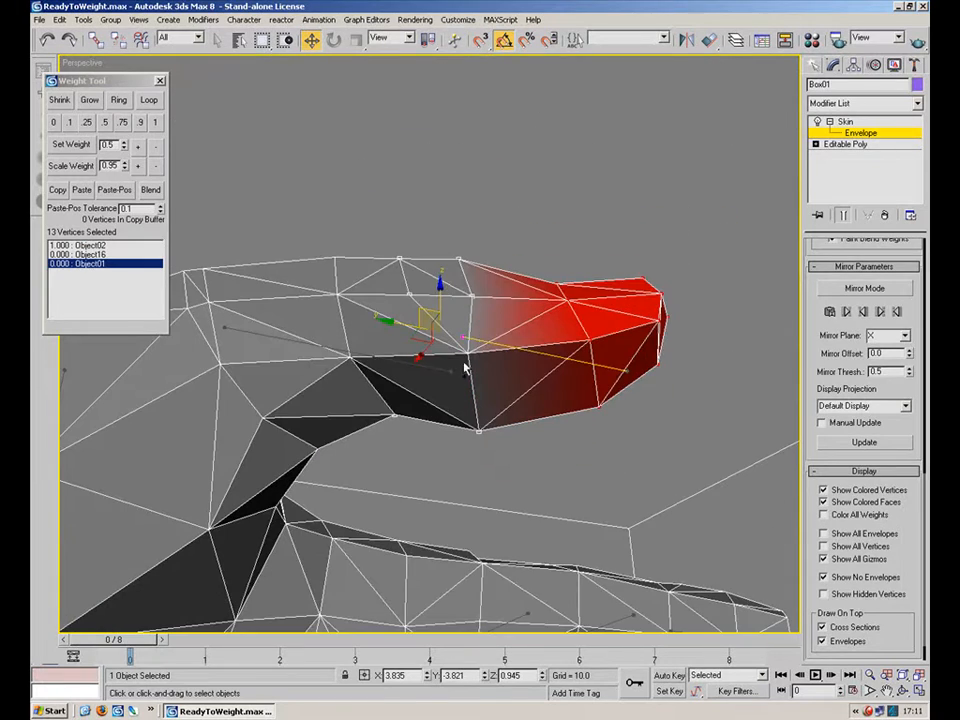
{"action": "middle_click_drag", "start_coordinate": [507, 370], "coordinate": [246, 423], "text": "alt"}
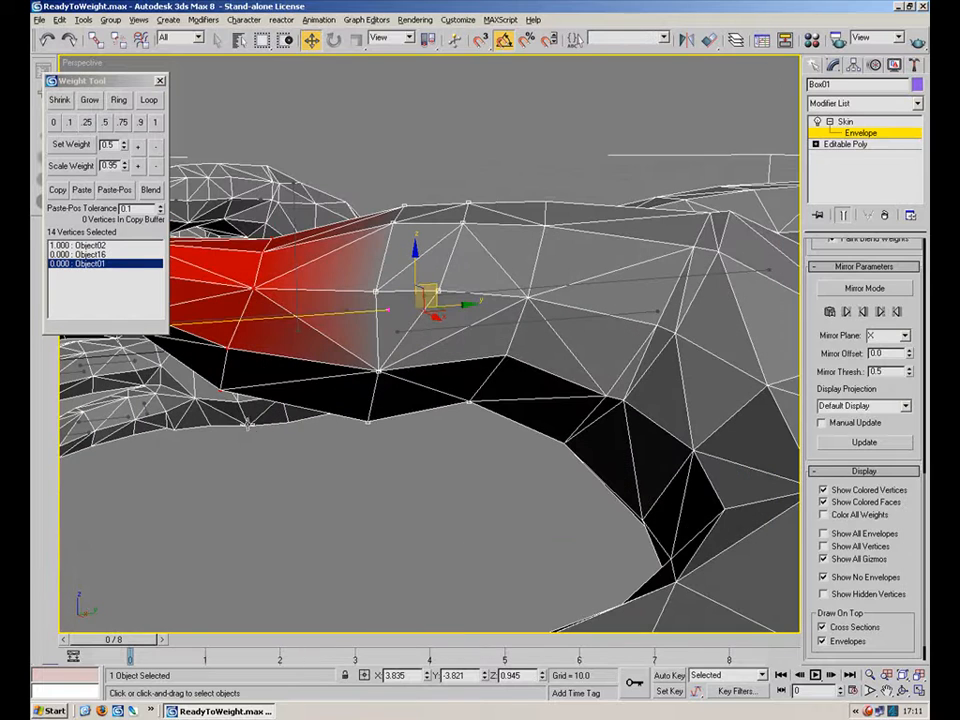
{"action": "left_click", "coordinate": [105, 122]}
Select the vertices at the thumb joint next to bone Object03 and set their weight to 0.5.
{"action": "middle_click_drag", "start_coordinate": [377, 302], "coordinate": [652, 383], "text": "alt"}
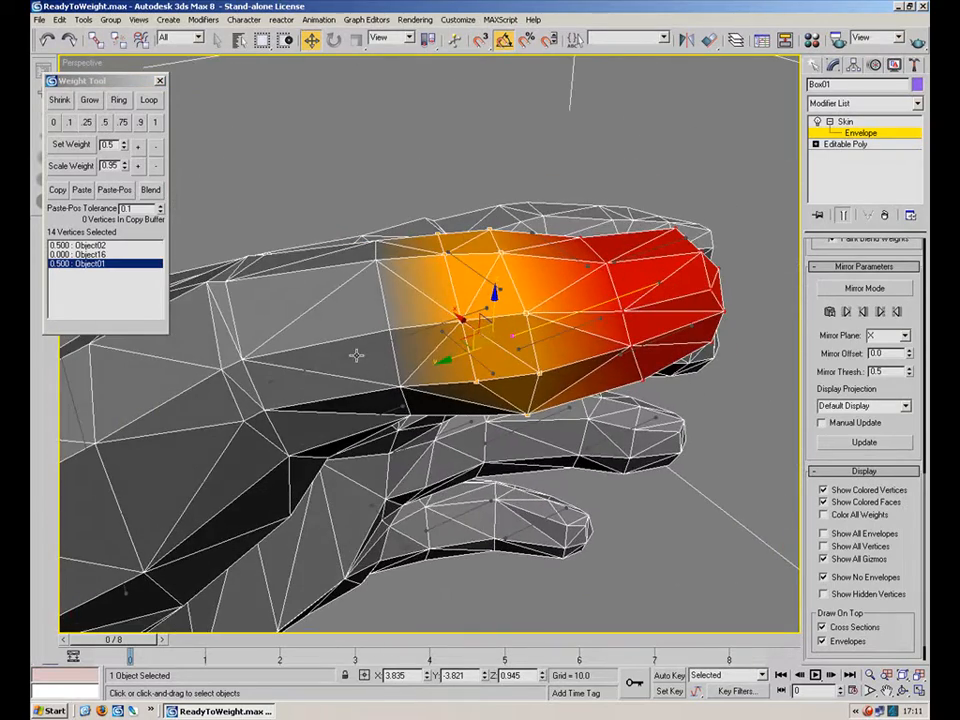
{"action": "left_click", "coordinate": [356, 355]}
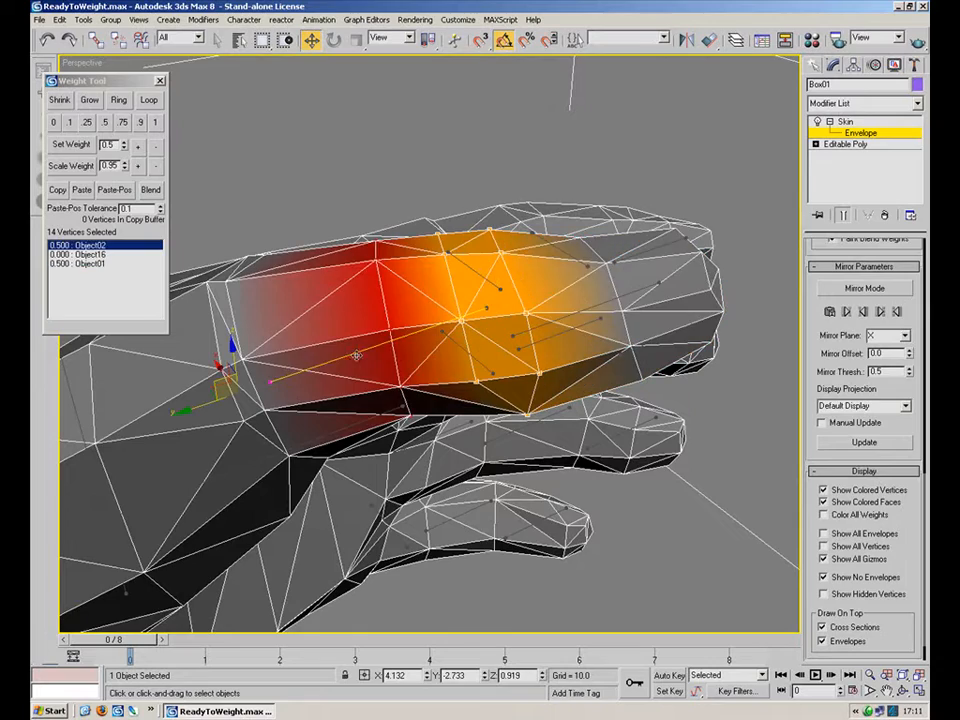
{"action": "left_click", "coordinate": [601, 303]}
{"action": "mouse_move", "coordinate": [601, 303]}
{"action": "middle_mouse_down", "text": "alt"}
{"action": "mouse_move", "coordinate": [399, 260]}
{"action": "mouse_move", "coordinate": [329, 273]}
{"action": "mouse_move", "coordinate": [347, 221]}
{"action": "mouse_move", "coordinate": [313, 206]}
{"action": "mouse_move", "coordinate": [370, 250]}
{"action": "middle_mouse_up", "text": "alt"}
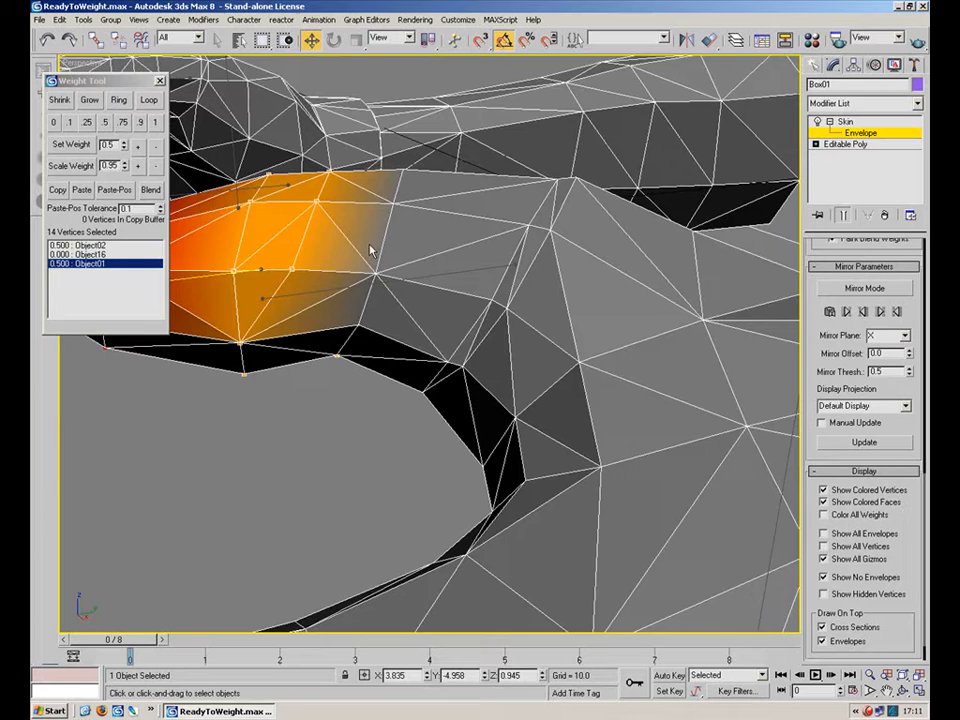
{"action": "left_click", "coordinate": [459, 273]}
{"action": "mouse_move", "coordinate": [528, 287]}
{"action": "middle_mouse_down", "text": "alt"}
{"action": "mouse_move", "coordinate": [443, 359]}
{"action": "mouse_move", "coordinate": [443, 381]}
{"action": "mouse_move", "coordinate": [449, 372]}
{"action": "middle_mouse_up", "text": "alt"}
{"action": "left_click_drag", "start_coordinate": [516, 236], "coordinate": [388, 401]}
{"action": "middle_click_drag", "start_coordinate": [388, 403], "coordinate": [412, 320]}
{"action": "left_click_drag", "start_coordinate": [447, 387], "coordinate": [399, 331], "text": "ctrl"}
{"action": "left_click_drag", "start_coordinate": [360, 394], "coordinate": [362, 396], "text": "ctrl"}
{"action": "middle_click_drag", "start_coordinate": [386, 332], "coordinate": [261, 221], "text": "alt"}
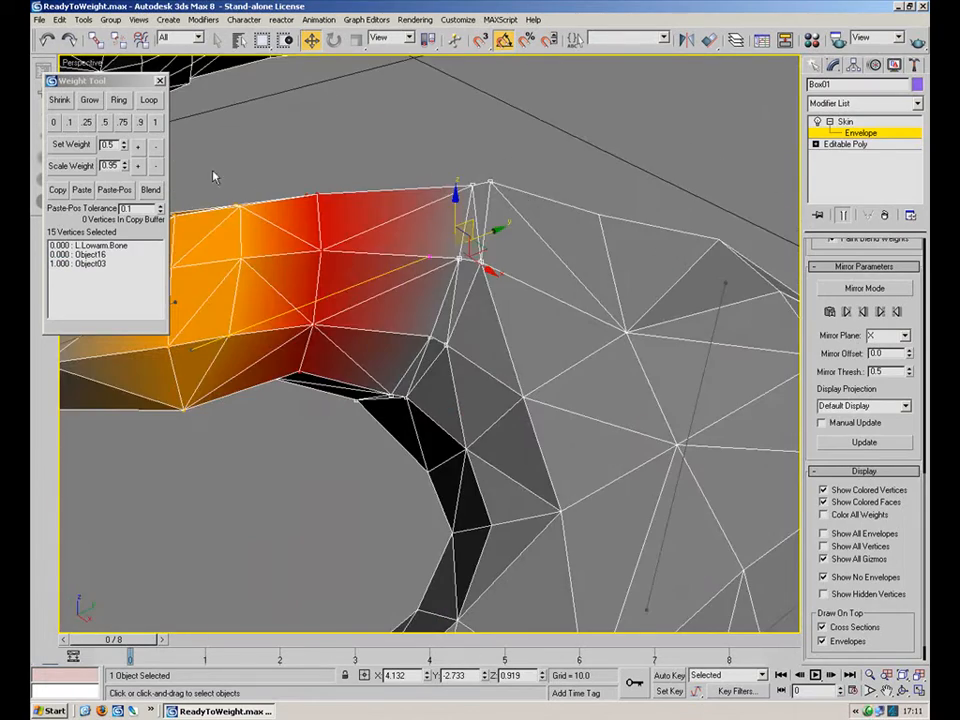
{"action": "left_click", "coordinate": [106, 122]}
Select two vertices at the thumb's base and set their weight to 0.1 for Object02.
{"action": "middle_click_drag", "start_coordinate": [527, 394], "coordinate": [639, 279], "text": "alt"}
{"action": "left_click_drag", "start_coordinate": [639, 279], "coordinate": [516, 356]}
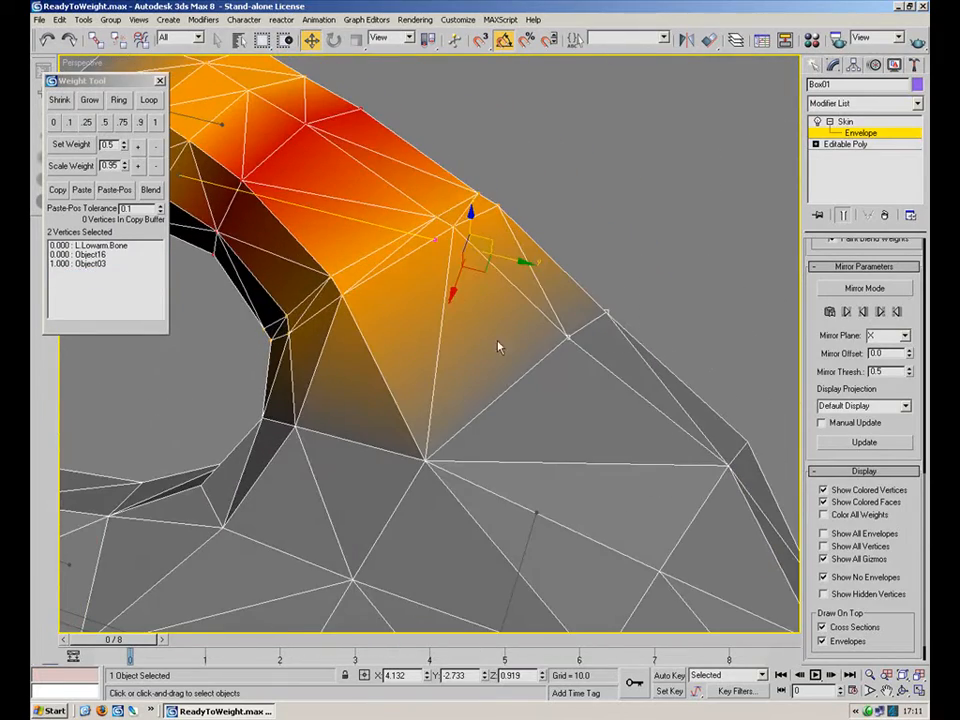
{"action": "left_click", "coordinate": [70, 122]}
{"action": "mouse_move", "coordinate": [463, 354]}
{"action": "middle_mouse_down", "text": "alt"}
{"action": "mouse_move", "coordinate": [392, 349]}
{"action": "mouse_move", "coordinate": [311, 300]}
{"action": "mouse_move", "coordinate": [271, 253]}
{"action": "mouse_move", "coordinate": [270, 210]}
{"action": "middle_mouse_up", "text": "alt"}
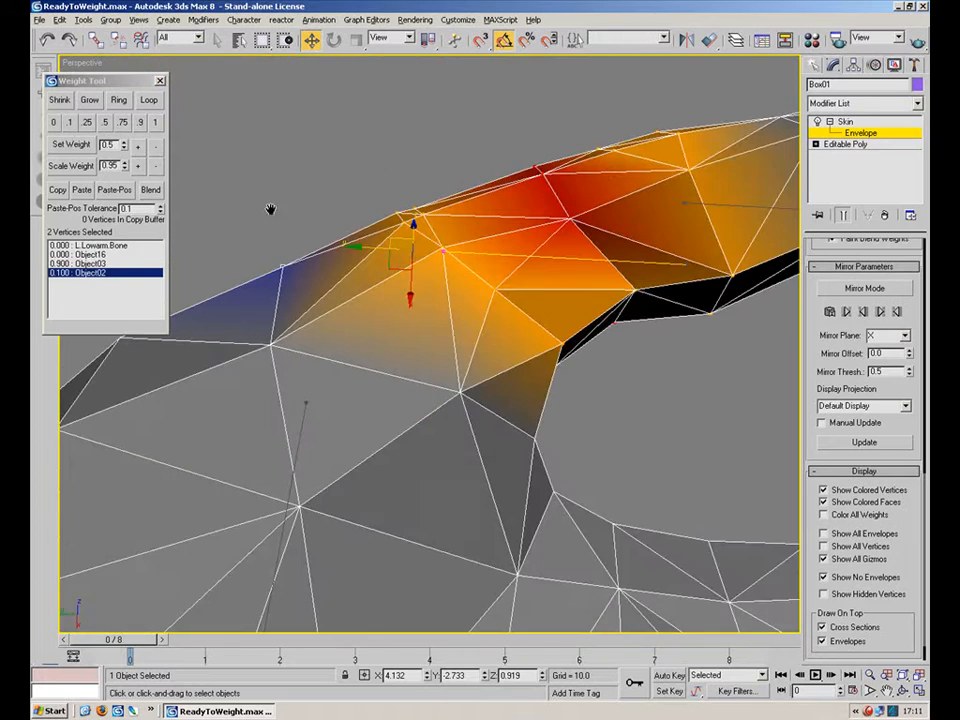
{"action": "left_click", "coordinate": [462, 394]}
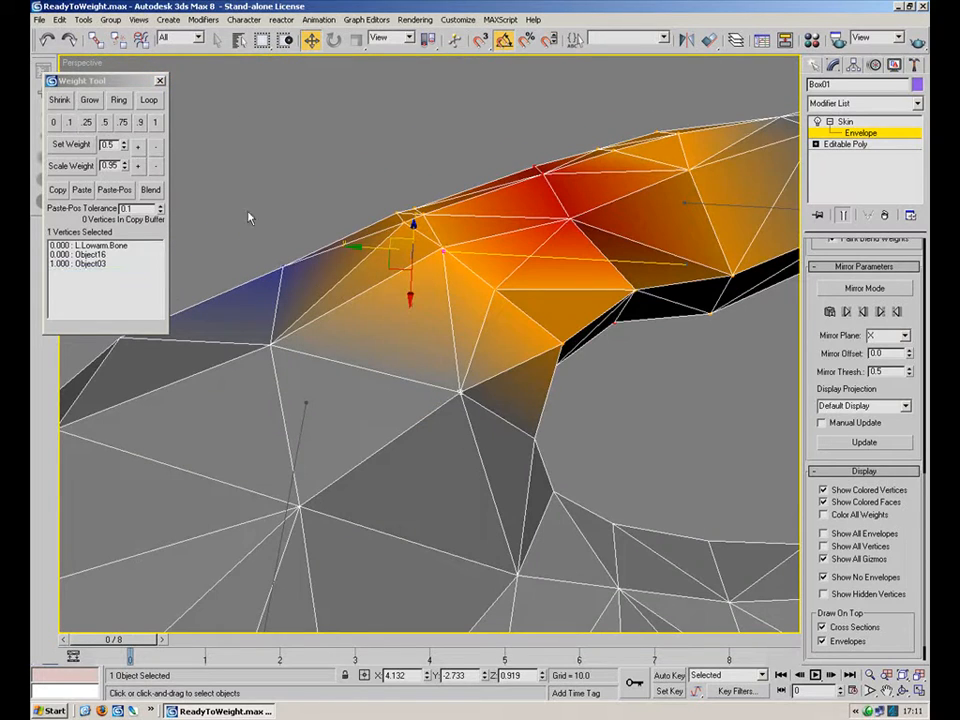
{"action": "left_click", "coordinate": [72, 122]}
Select further vertices around the thumb's base and set their weight to 0.1.
{"action": "left_click", "coordinate": [275, 348]}
{"action": "middle_click_drag", "start_coordinate": [485, 389], "coordinate": [555, 330], "text": "alt"}
{"action": "left_click", "coordinate": [600, 274], "text": "ctrl"}
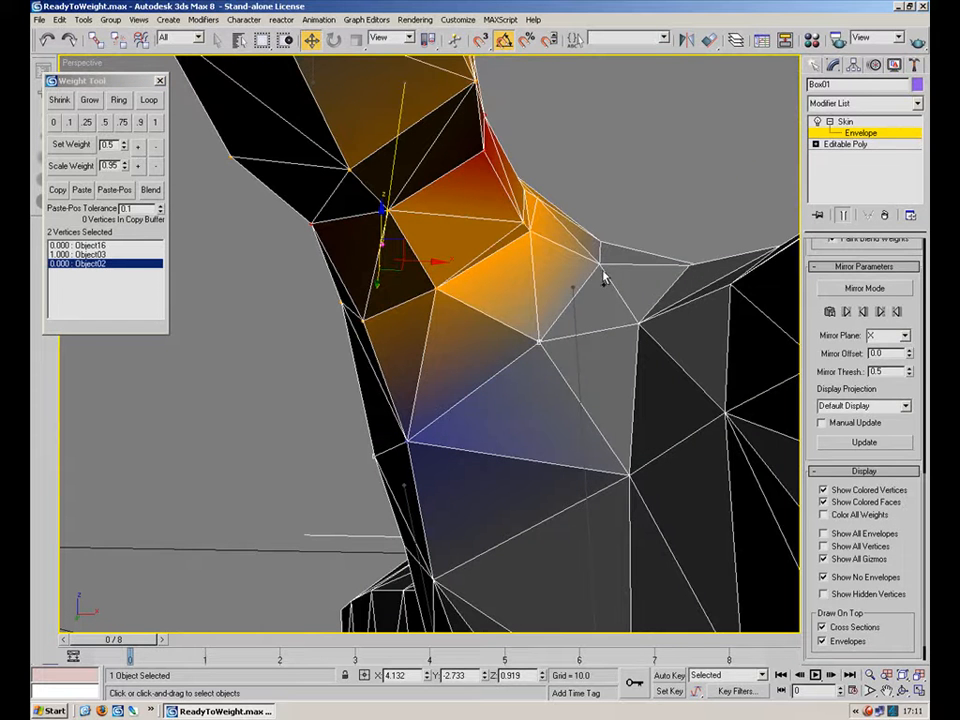
{"action": "left_click", "coordinate": [602, 247], "text": "ctrl"}
{"action": "middle_click_drag", "start_coordinate": [600, 240], "coordinate": [562, 358], "text": "alt"}
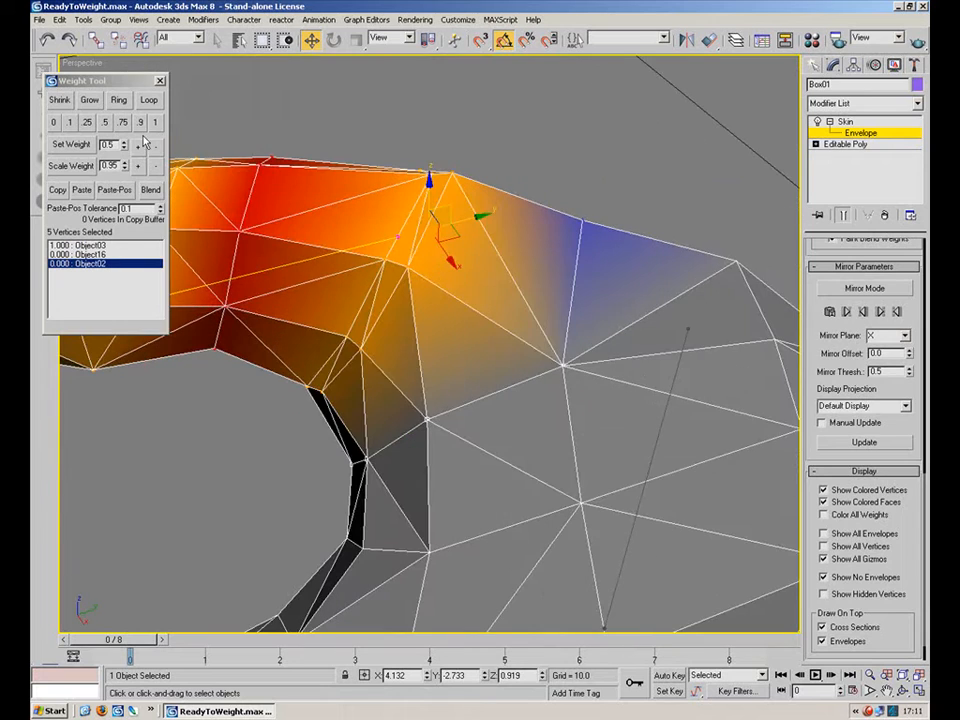
{"action": "left_click", "coordinate": [69, 124]}
{"action": "left_click", "coordinate": [469, 130]}
{"action": "middle_click_drag", "start_coordinate": [546, 392], "coordinate": [570, 358], "text": "alt"}
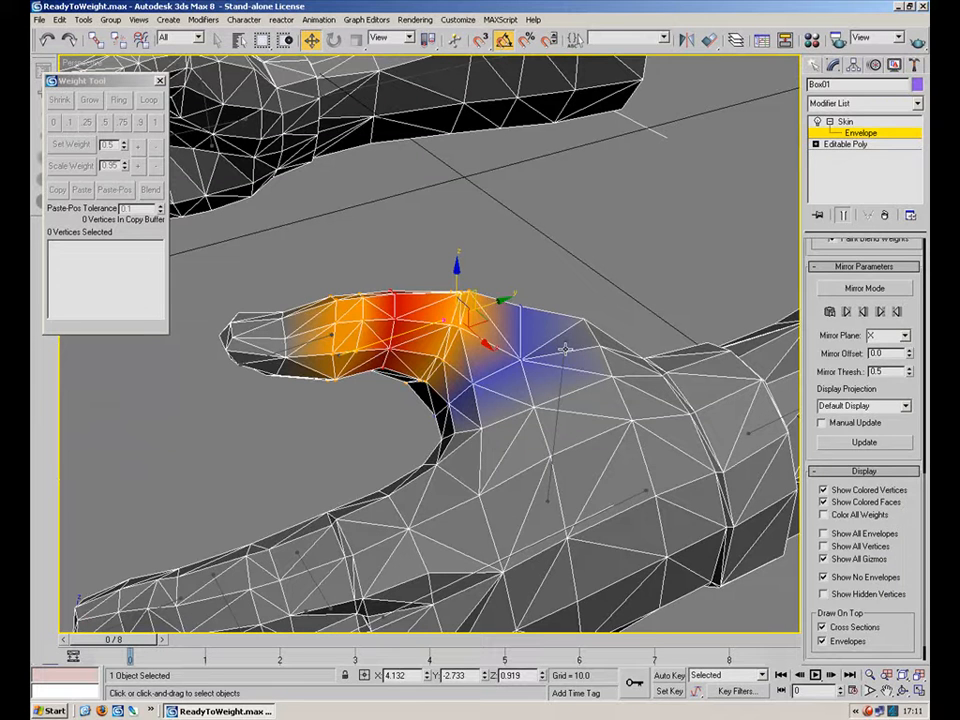
Select bone Object06 and the vertices of the whole finger, and set their weight to 1.
{"action": "middle_click_drag", "start_coordinate": [517, 403], "coordinate": [442, 430], "text": "alt"}
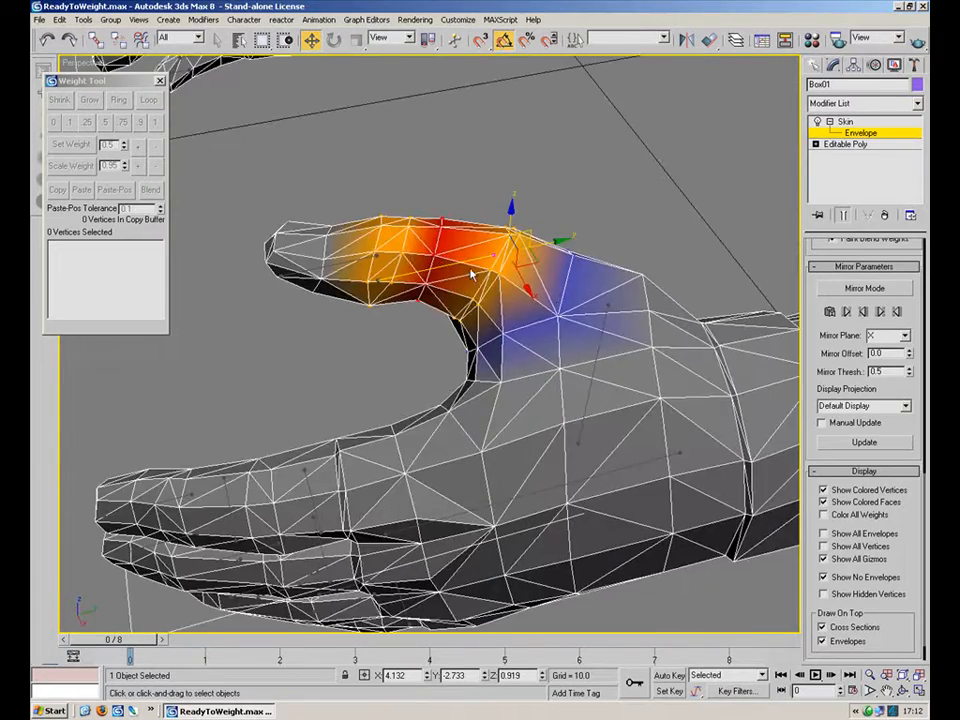
{"action": "scroll", "coordinate": [523, 349], "scroll_direction": "down", "scroll_amount": 10}
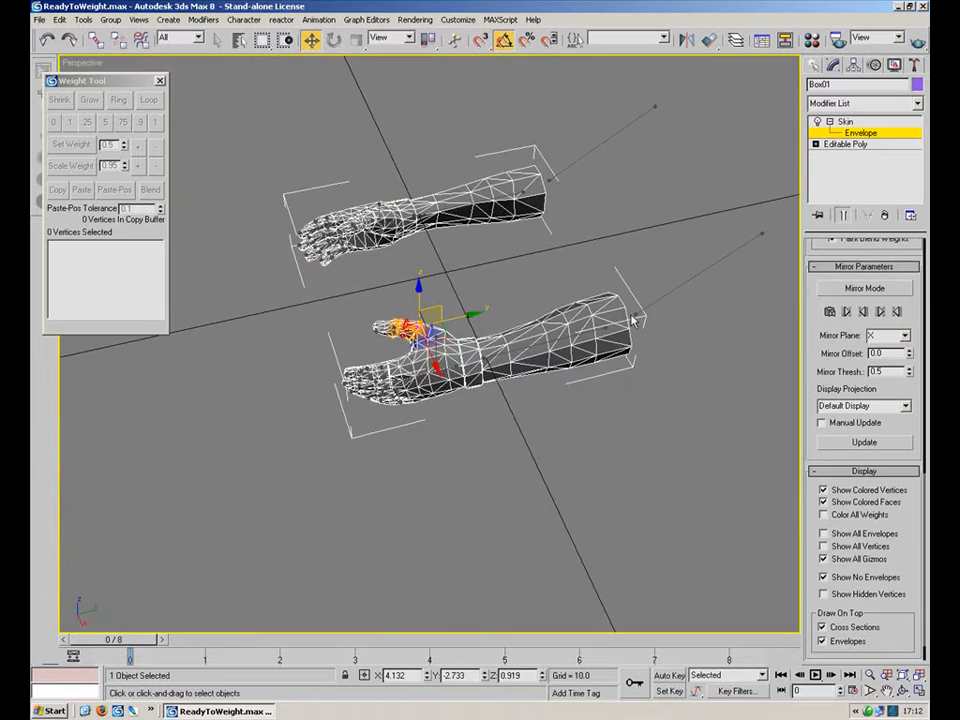
{"action": "scroll", "coordinate": [515, 420], "scroll_direction": "up", "scroll_amount": 10}
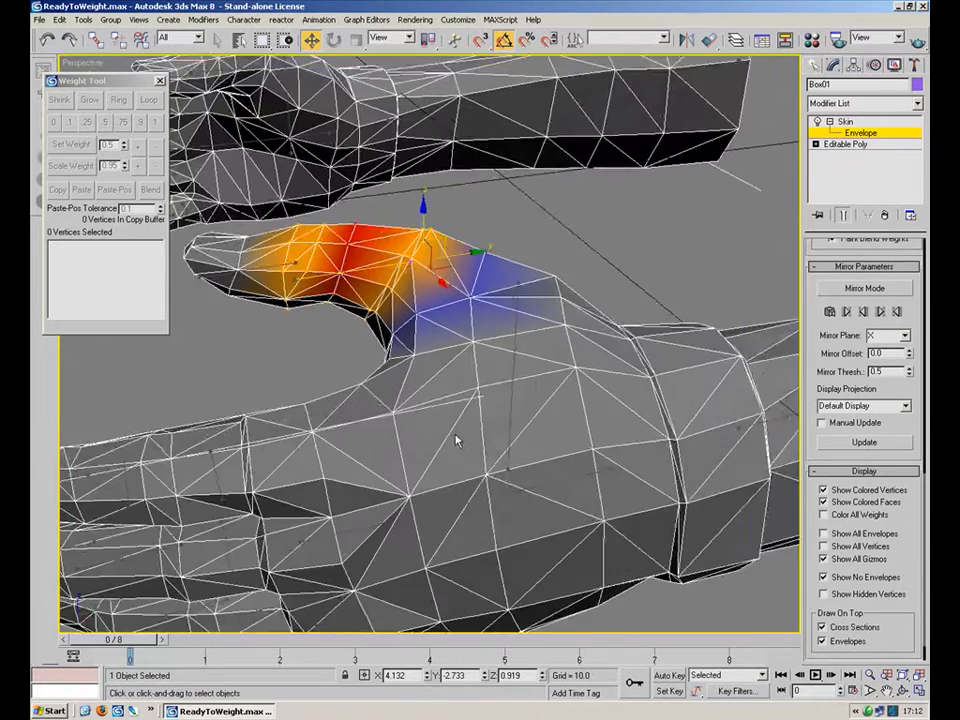
{"action": "middle_click_drag", "start_coordinate": [456, 439], "coordinate": [615, 380]}
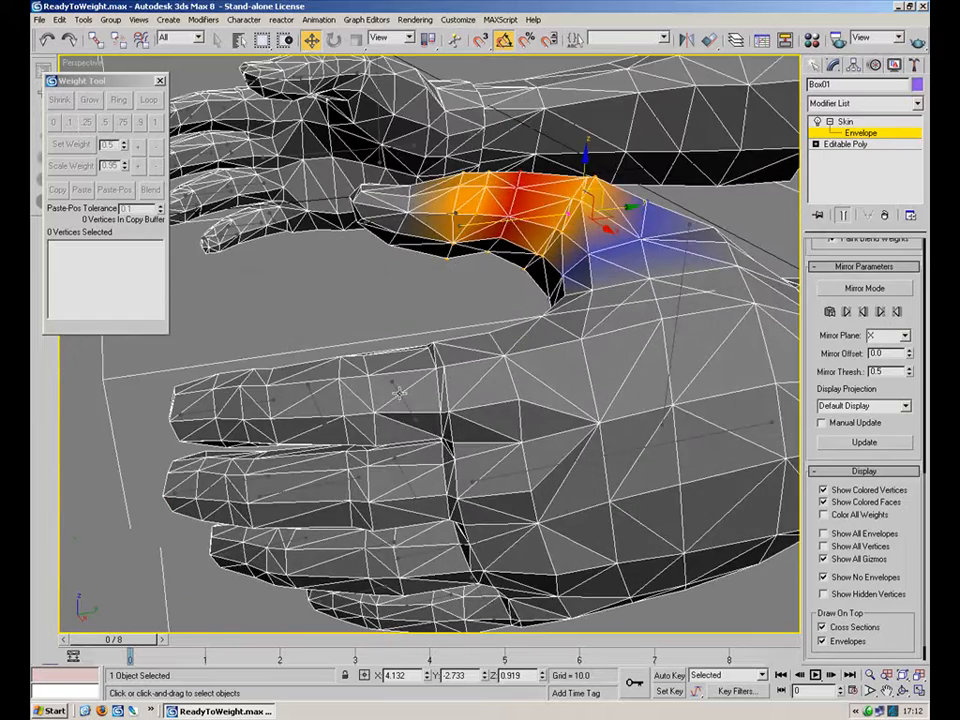
{"action": "left_click", "coordinate": [405, 408]}
{"action": "middle_click_drag", "start_coordinate": [407, 411], "coordinate": [283, 384], "text": "alt"}
{"action": "scroll", "coordinate": [442, 407], "scroll_direction": "up", "scroll_amount": 3}
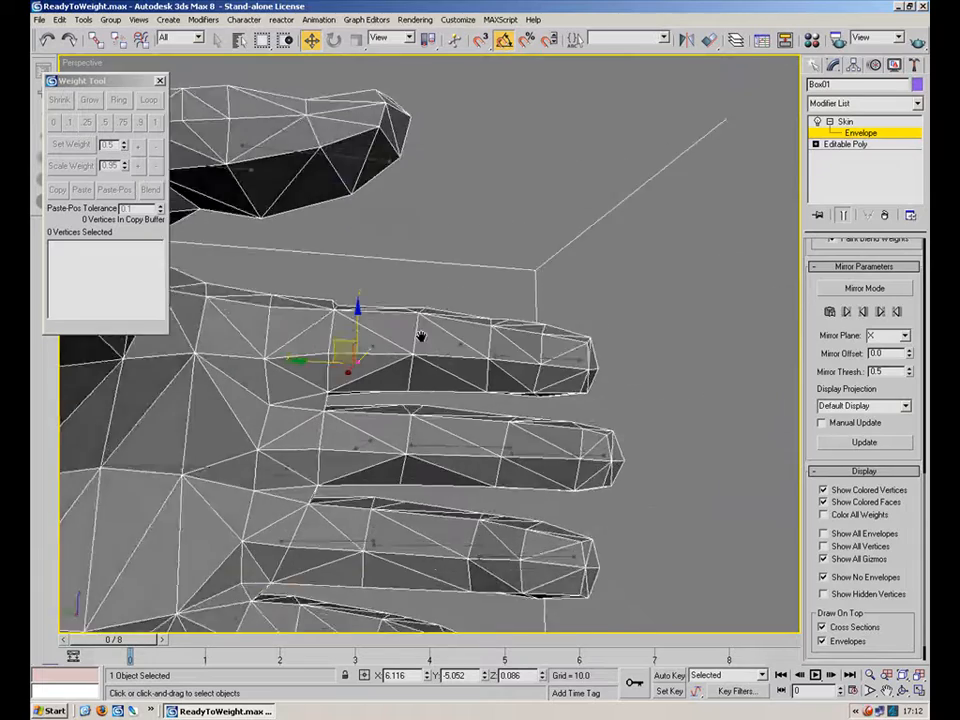
{"action": "scroll", "coordinate": [470, 322], "scroll_direction": "up", "scroll_amount": 3}
{"action": "left_click_drag", "start_coordinate": [622, 316], "coordinate": [352, 345]}
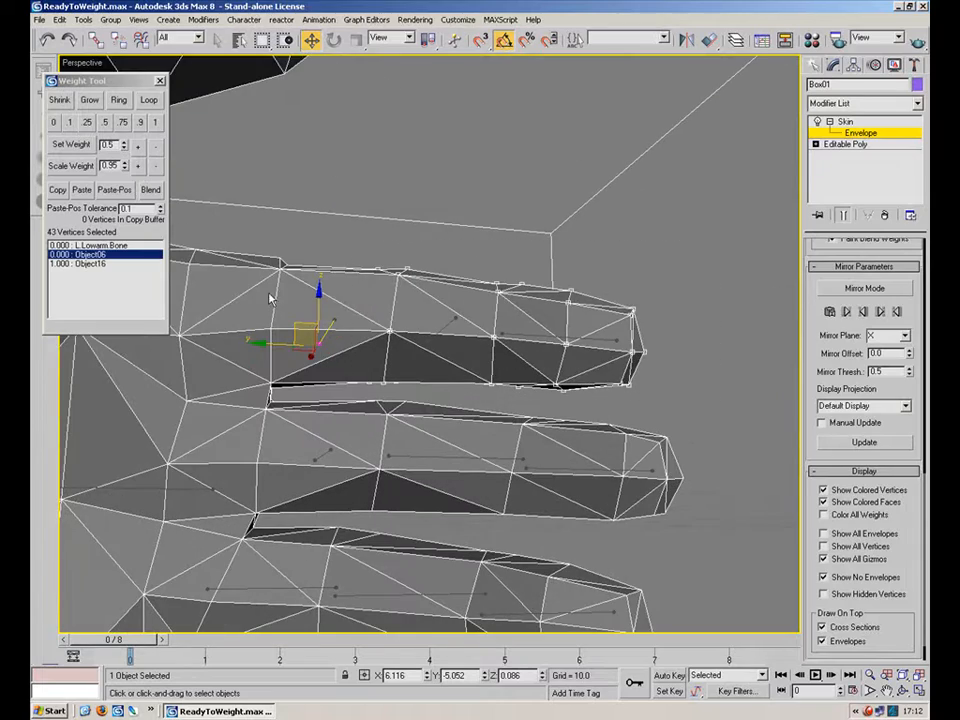
{"action": "middle_click_drag", "start_coordinate": [597, 293], "coordinate": [326, 341], "text": "alt"}
{"action": "scroll", "coordinate": [484, 324], "scroll_direction": "down", "scroll_amount": 4}
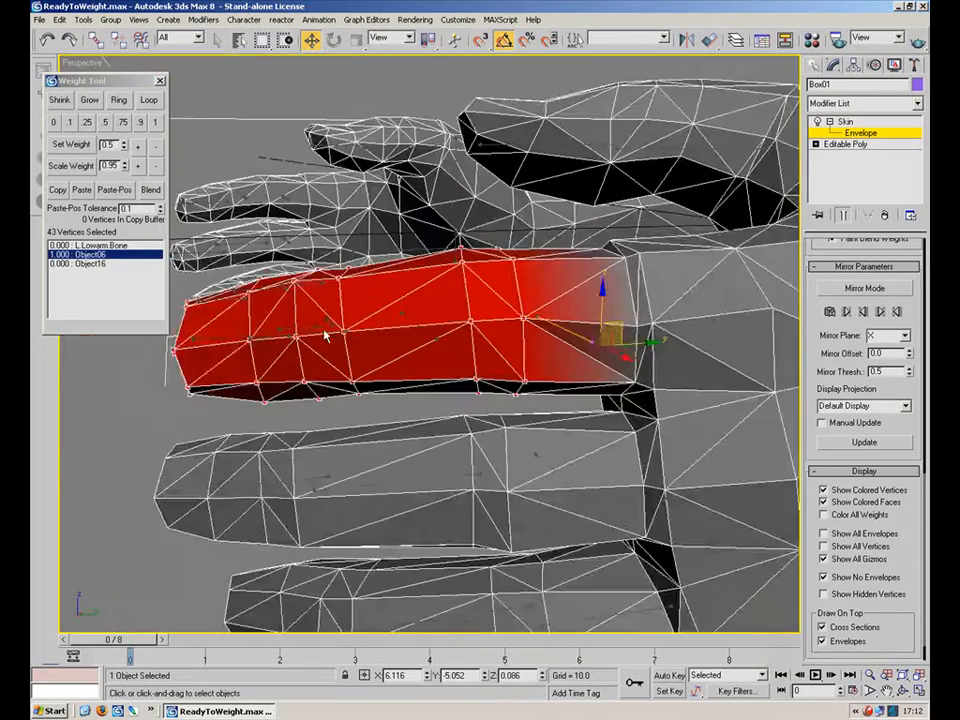
Select the vertices at the finger's base and set their weight to 1 for Object06.
{"action": "middle_click_drag", "start_coordinate": [484, 324], "coordinate": [222, 328], "text": "alt"}
{"action": "scroll", "coordinate": [222, 328], "scroll_direction": "up", "scroll_amount": 4}
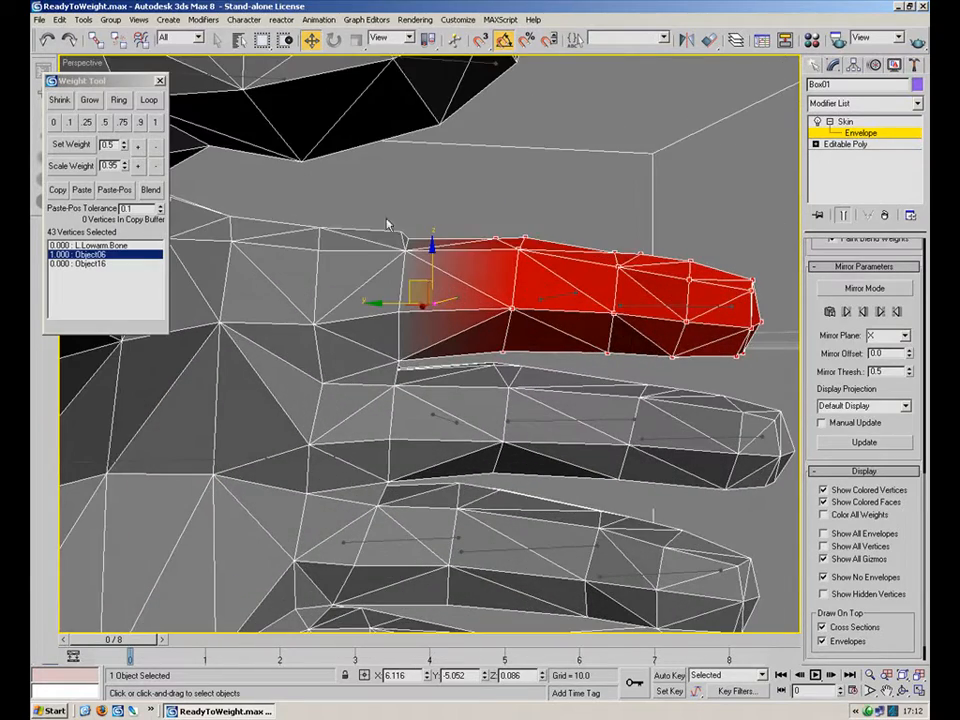
{"action": "left_click_drag", "start_coordinate": [411, 262], "coordinate": [378, 367]}
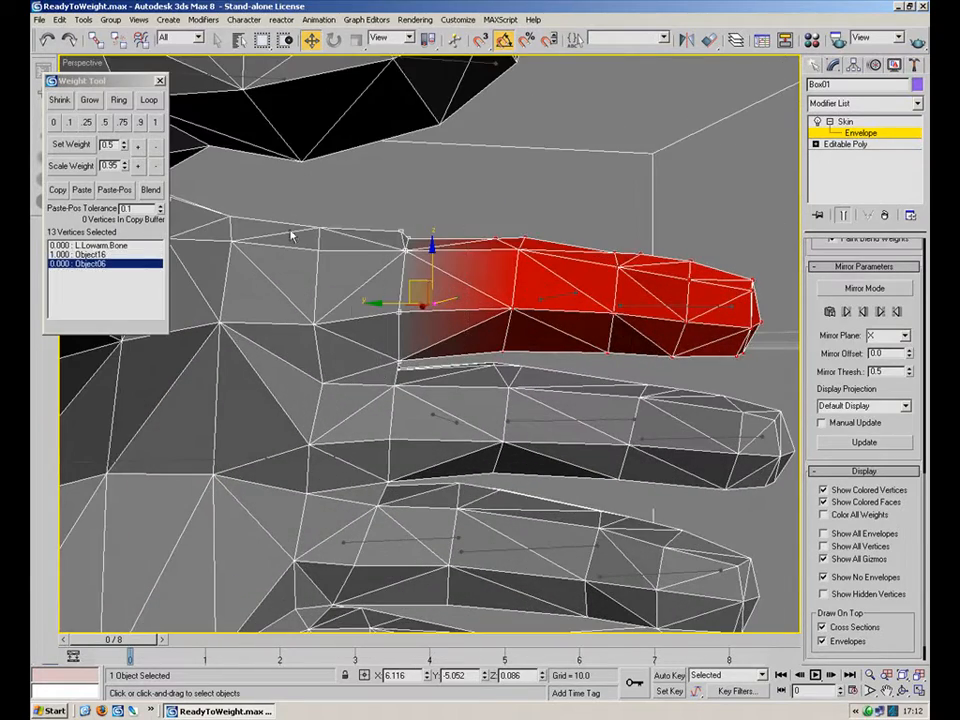
{"action": "left_click", "coordinate": [155, 126]}
Select bone Object05 and the fingertip's vertices, and set their weight to 1.
{"action": "middle_click_drag", "start_coordinate": [611, 310], "coordinate": [275, 329], "text": "alt"}
{"action": "middle_click_drag", "start_coordinate": [265, 329], "coordinate": [724, 427]}
{"action": "scroll", "coordinate": [724, 427], "scroll_direction": "up", "scroll_amount": 3}
{"action": "scroll", "coordinate": [724, 427], "scroll_direction": "up", "scroll_amount": 2}
{"action": "left_click", "coordinate": [470, 326]}
{"action": "middle_click_drag", "start_coordinate": [470, 326], "coordinate": [580, 295], "text": "alt"}
{"action": "middle_click_drag", "start_coordinate": [580, 295], "coordinate": [645, 240]}
{"action": "middle_click_drag", "start_coordinate": [645, 240], "coordinate": [625, 208], "text": "alt"}
{"action": "left_click_drag", "start_coordinate": [727, 114], "coordinate": [414, 349]}
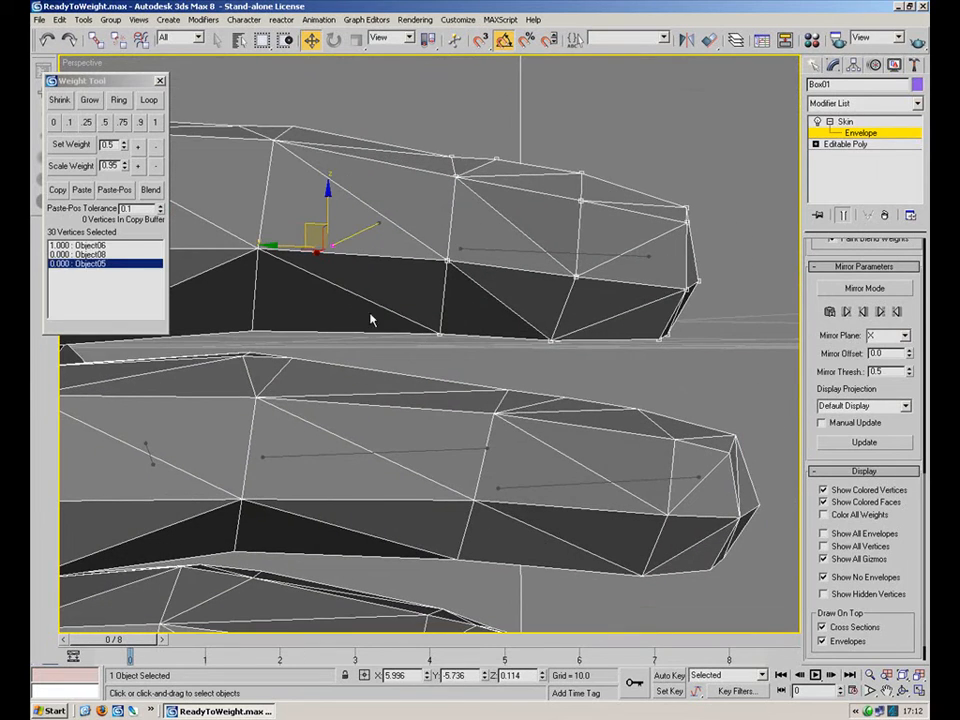
{"action": "left_click", "coordinate": [156, 123]}
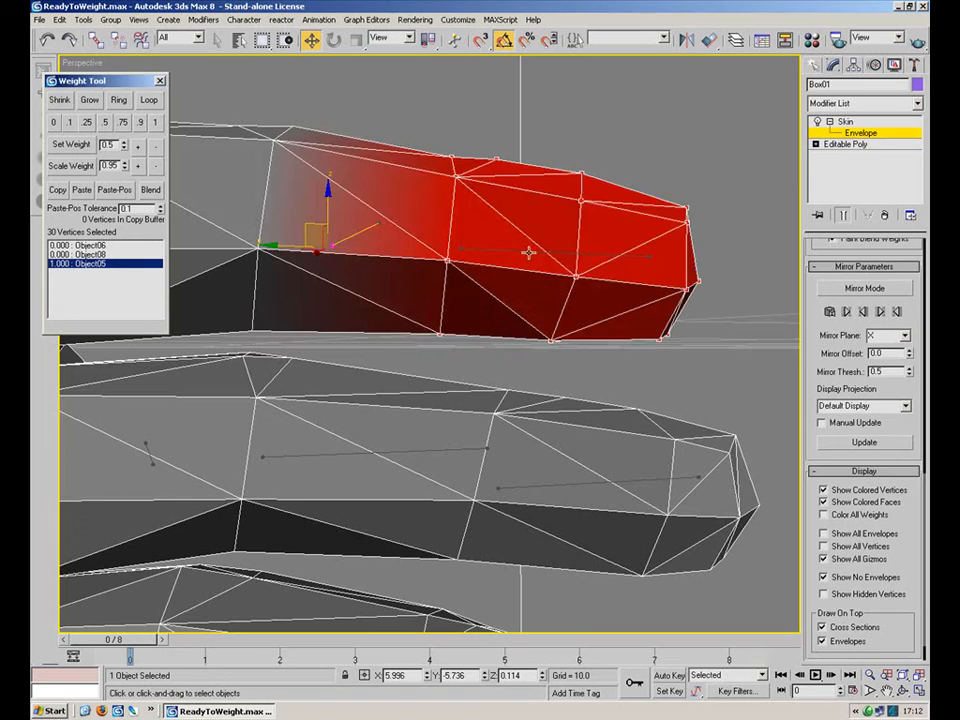
Select bone Object04 and its fingertip's vertices, and set their weight to 1.
{"action": "left_click", "coordinate": [528, 252]}
{"action": "middle_click_drag", "start_coordinate": [633, 302], "coordinate": [449, 316], "text": "alt"}
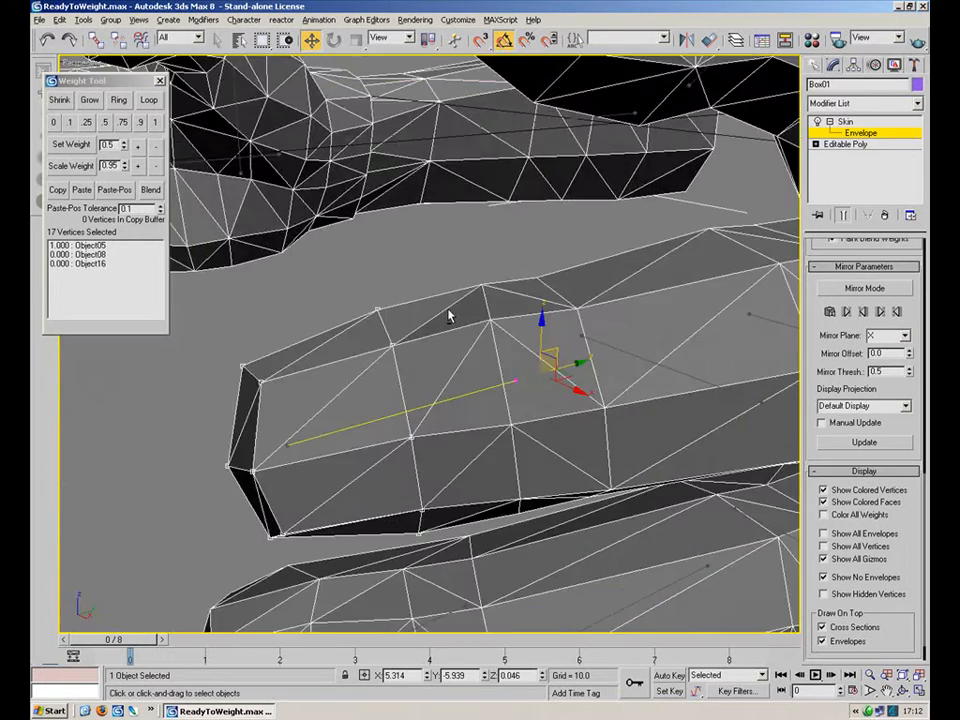
{"action": "left_click", "coordinate": [155, 122]}
Select a knuckle vertex of the finger and set its weight to 1 for the hand bone Object16.
{"action": "scroll", "coordinate": [493, 347], "scroll_direction": "down", "scroll_amount": 6}
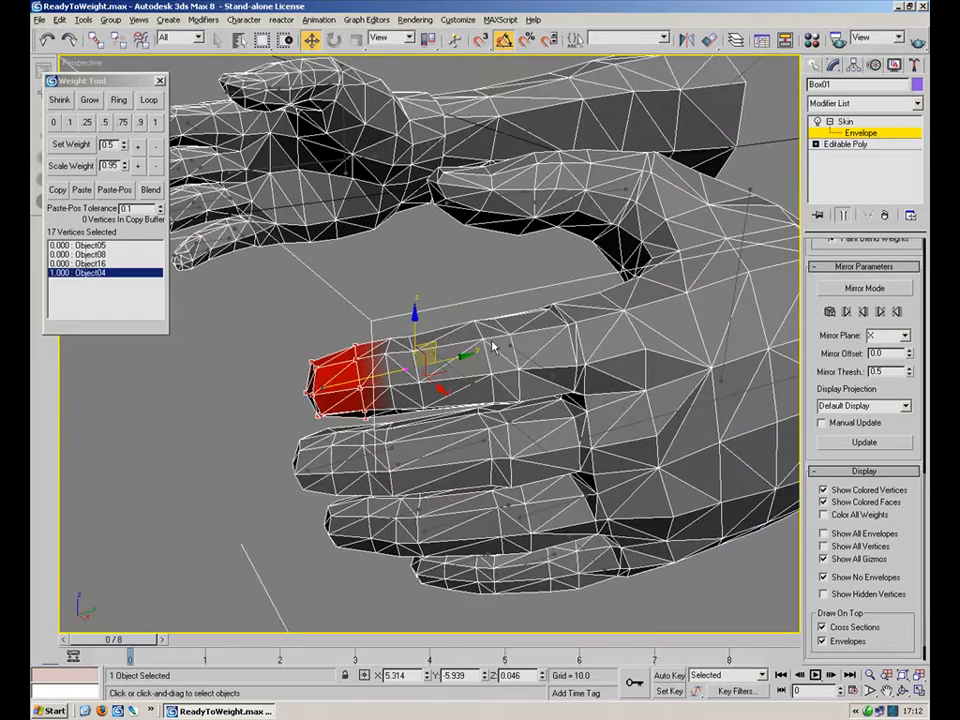
{"action": "left_click", "coordinate": [538, 361]}
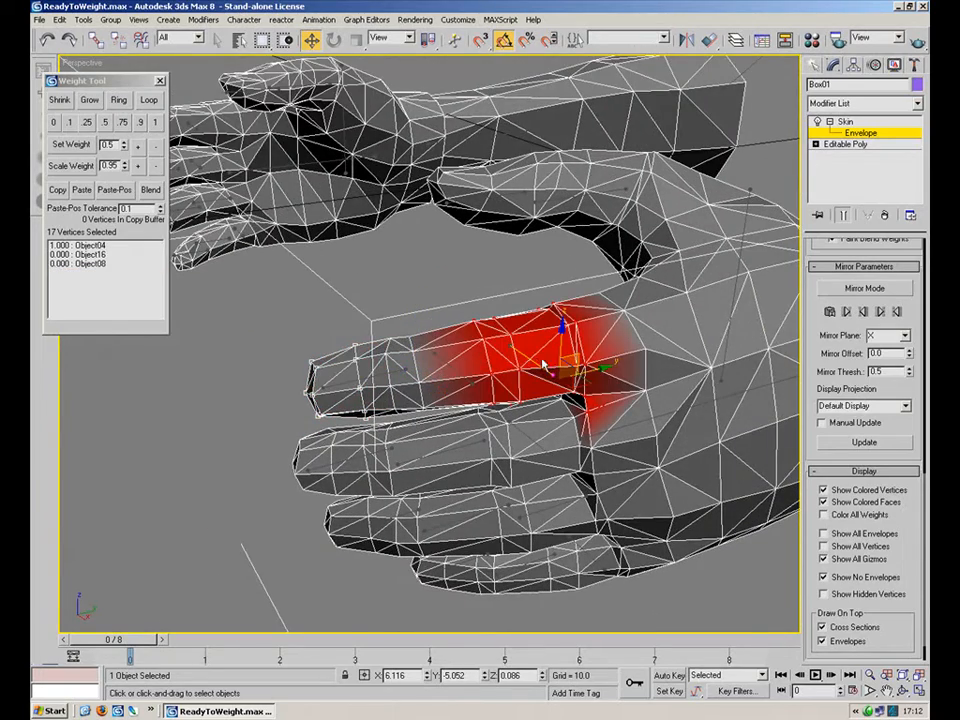
{"action": "scroll", "coordinate": [545, 363], "scroll_direction": "up", "scroll_amount": 5}
{"action": "left_click", "coordinate": [577, 367]}
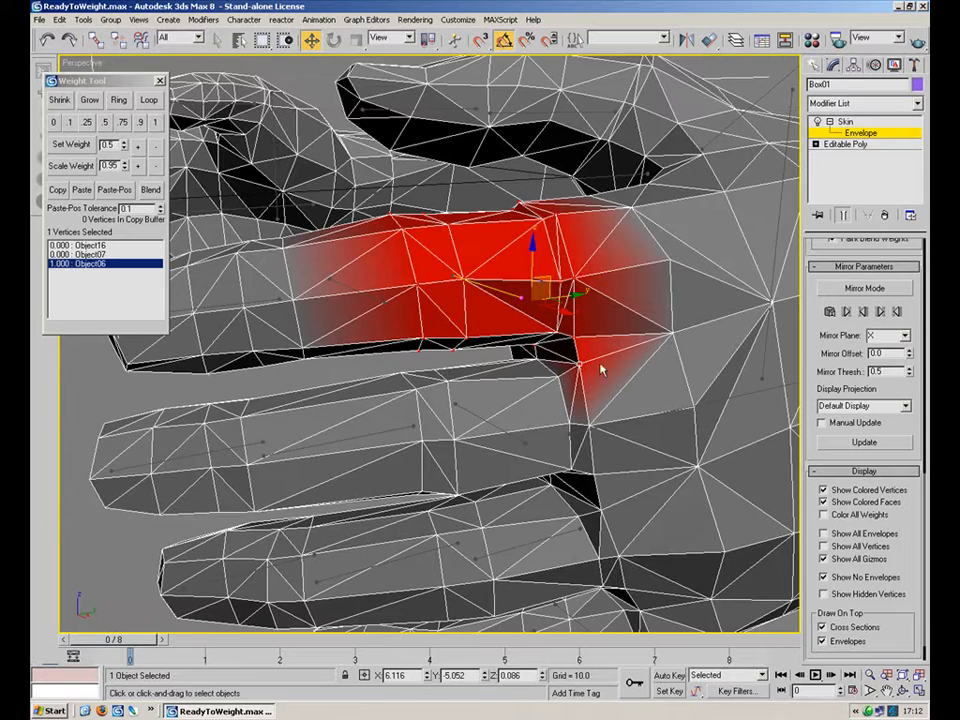
{"action": "scroll", "coordinate": [606, 362], "scroll_direction": "down", "scroll_amount": 4}
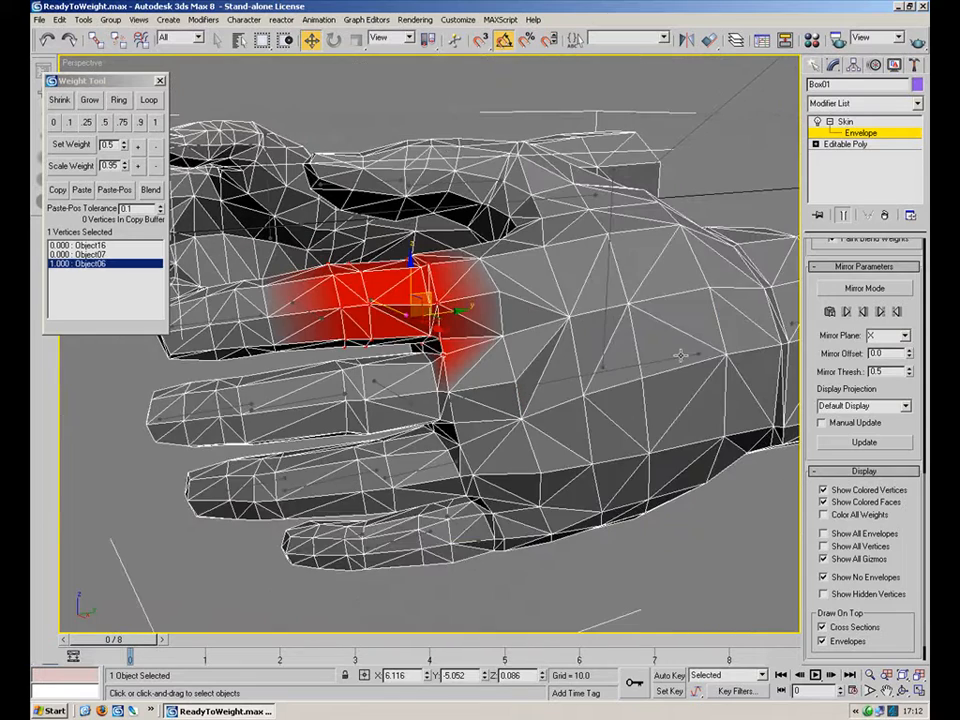
{"action": "left_click", "coordinate": [680, 357]}
{"action": "left_click", "coordinate": [155, 123]}
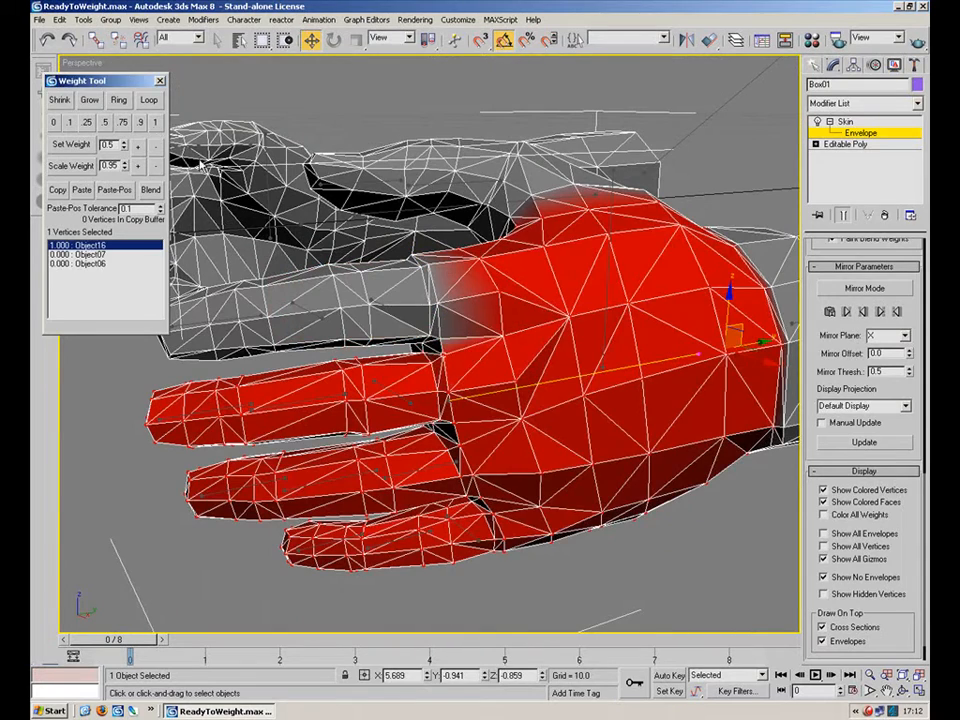
Review the finger weights by selecting bones and vertices along the fingers.
{"action": "scroll", "coordinate": [410, 293], "scroll_direction": "up", "scroll_amount": 4}
{"action": "left_click", "coordinate": [385, 289]}
{"action": "mouse_move", "coordinate": [432, 290]}
{"action": "middle_mouse_down", "text": "alt"}
{"action": "mouse_move", "coordinate": [435, 343]}
{"action": "mouse_move", "coordinate": [429, 299]}
{"action": "mouse_move", "coordinate": [412, 323]}
{"action": "mouse_move", "coordinate": [492, 340]}
{"action": "middle_mouse_up", "text": "alt"}
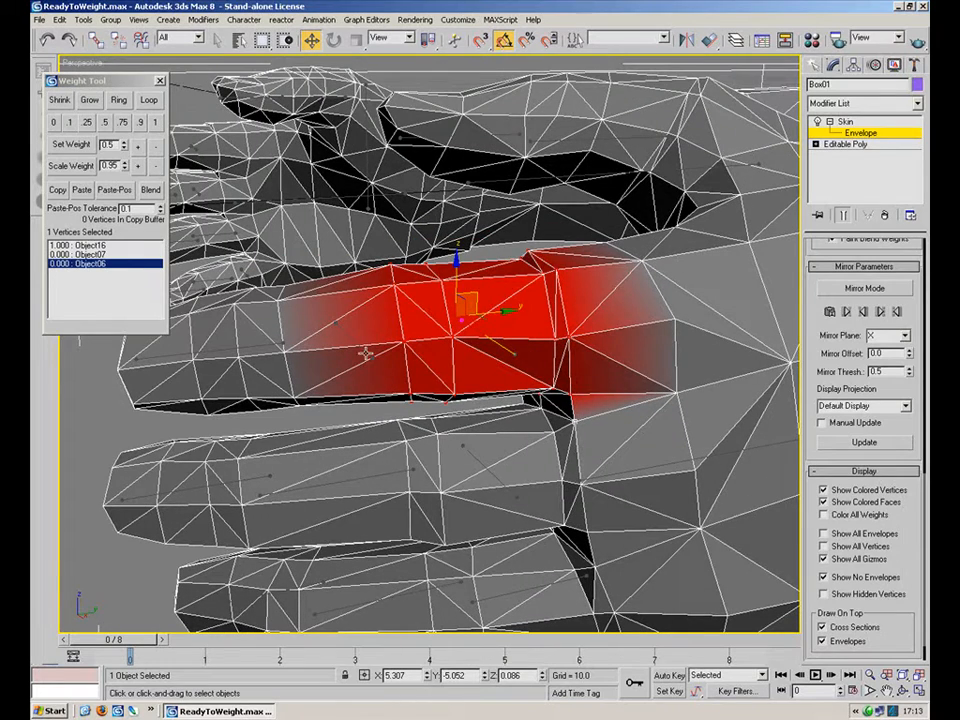
{"action": "middle_click_drag", "start_coordinate": [345, 333], "coordinate": [359, 409], "text": "alt"}
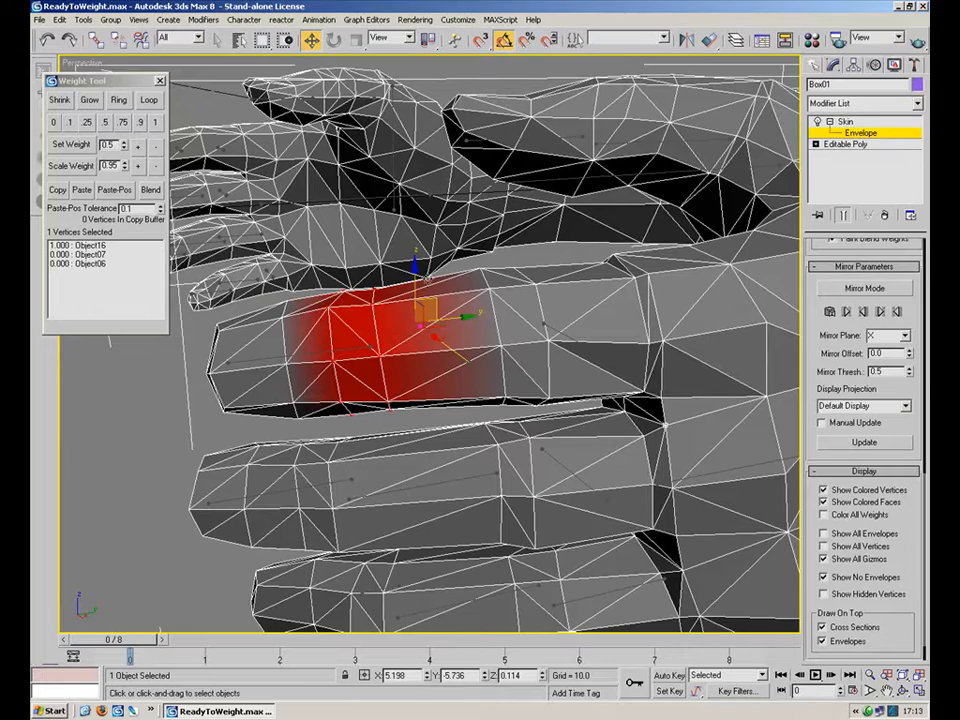
{"action": "left_click", "coordinate": [266, 360]}
{"action": "middle_click_drag", "start_coordinate": [314, 355], "coordinate": [349, 338], "text": "alt"}
{"action": "middle_click_drag", "start_coordinate": [421, 336], "coordinate": [150, 298], "text": "alt"}
{"action": "middle_click_drag", "start_coordinate": [352, 289], "coordinate": [378, 280]}
{"action": "scroll", "coordinate": [393, 270], "scroll_direction": "up", "scroll_amount": 3}
{"action": "left_click_drag", "start_coordinate": [478, 360], "coordinate": [494, 361]}
{"action": "middle_click_drag", "start_coordinate": [542, 330], "coordinate": [260, 352], "text": "alt"}
{"action": "scroll", "coordinate": [403, 366], "scroll_direction": "down", "scroll_amount": 5}
{"action": "scroll", "coordinate": [396, 355], "scroll_direction": "up", "scroll_amount": 5}
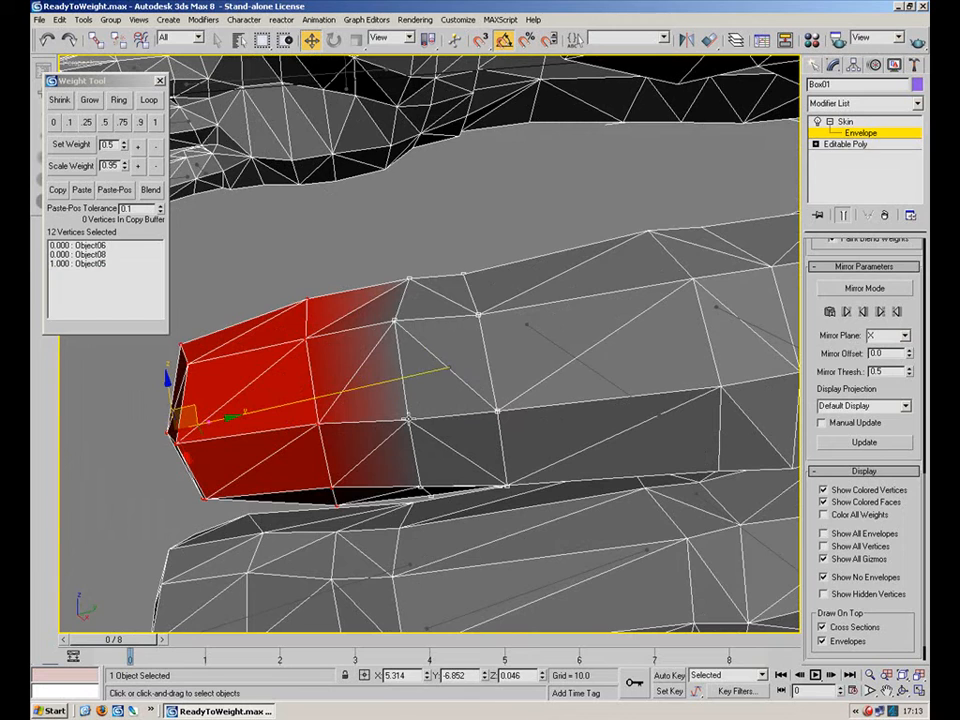
Set the finger's middle-joint vertices to a 0.5 weight shared between bones Object05 and Object06.
{"action": "middle_click_drag", "start_coordinate": [434, 440], "coordinate": [470, 435], "text": "alt"}
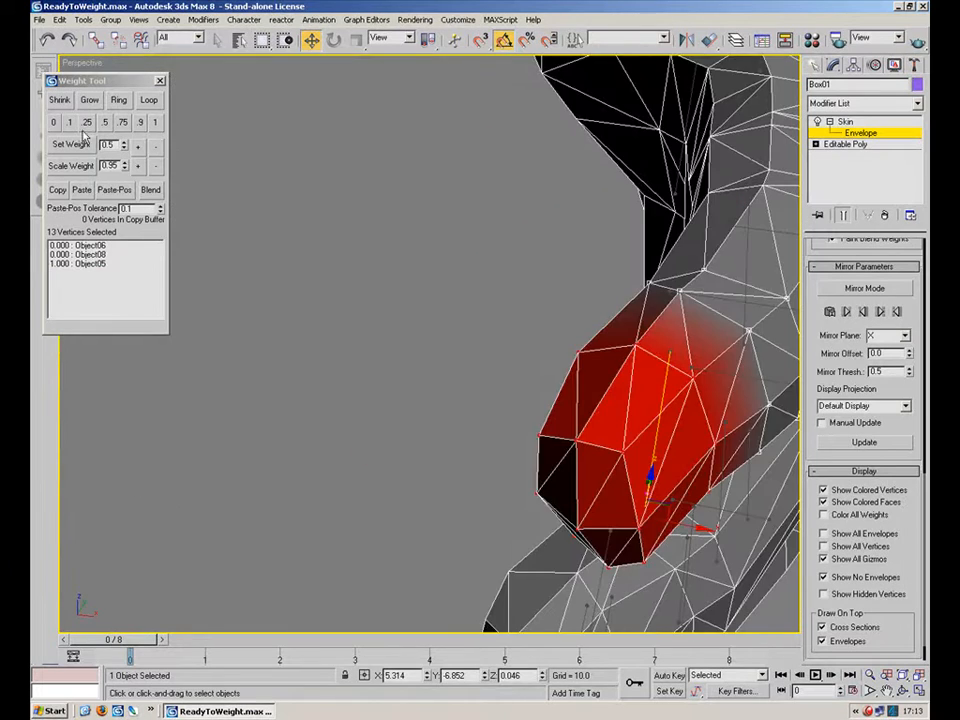
{"action": "left_click", "coordinate": [103, 122]}
{"action": "middle_click_drag", "start_coordinate": [555, 354], "coordinate": [577, 478], "text": "alt"}
{"action": "left_click", "coordinate": [493, 301]}
{"action": "middle_click_drag", "start_coordinate": [476, 348], "coordinate": [464, 226], "text": "alt"}
{"action": "left_click_drag", "start_coordinate": [464, 226], "coordinate": [376, 416]}
{"action": "middle_click_drag", "start_coordinate": [452, 390], "coordinate": [118, 243], "text": "alt"}
{"action": "left_click", "coordinate": [101, 122]}
{"action": "middle_click_drag", "start_coordinate": [360, 268], "coordinate": [491, 349], "text": "alt"}
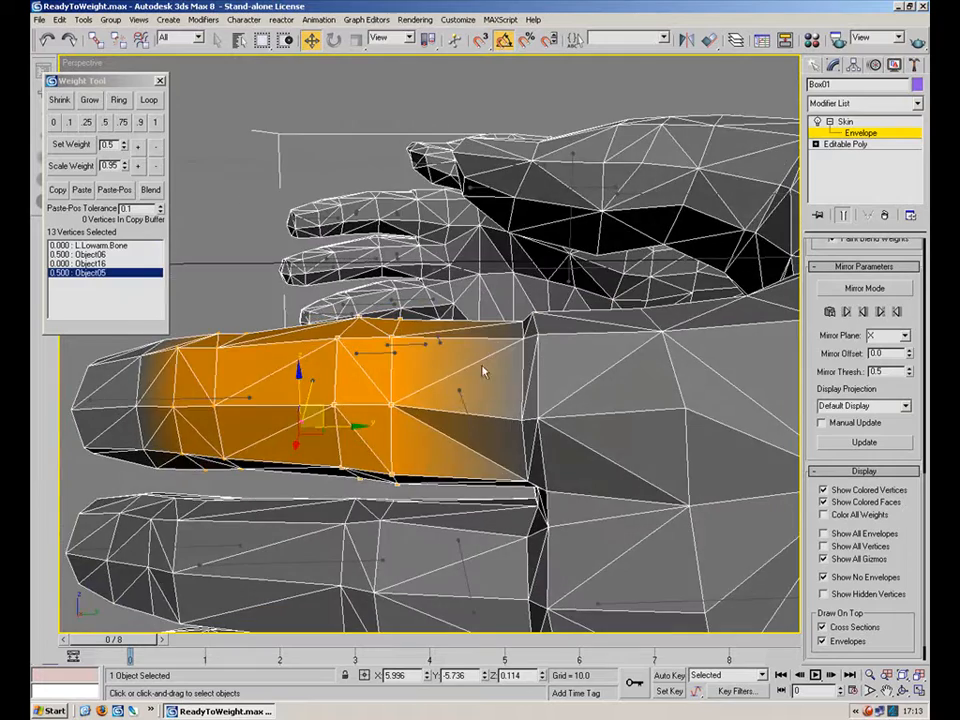
Select the knuckle vertices at the base of the next finger and set their weight to 0.5.
{"action": "left_click", "coordinate": [459, 398]}
{"action": "middle_click_drag", "start_coordinate": [522, 399], "coordinate": [456, 368], "text": "alt"}
{"action": "left_click", "coordinate": [459, 369]}
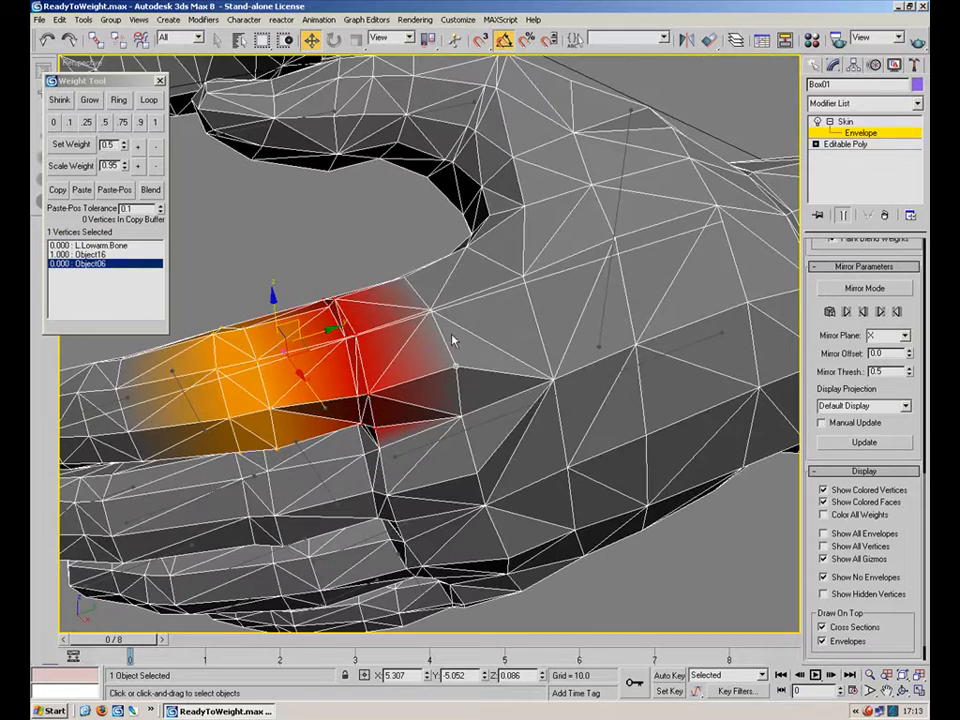
{"action": "middle_click_drag", "start_coordinate": [434, 320], "coordinate": [425, 295], "text": "alt"}
{"action": "scroll", "coordinate": [430, 265], "scroll_direction": "up", "scroll_amount": 3}
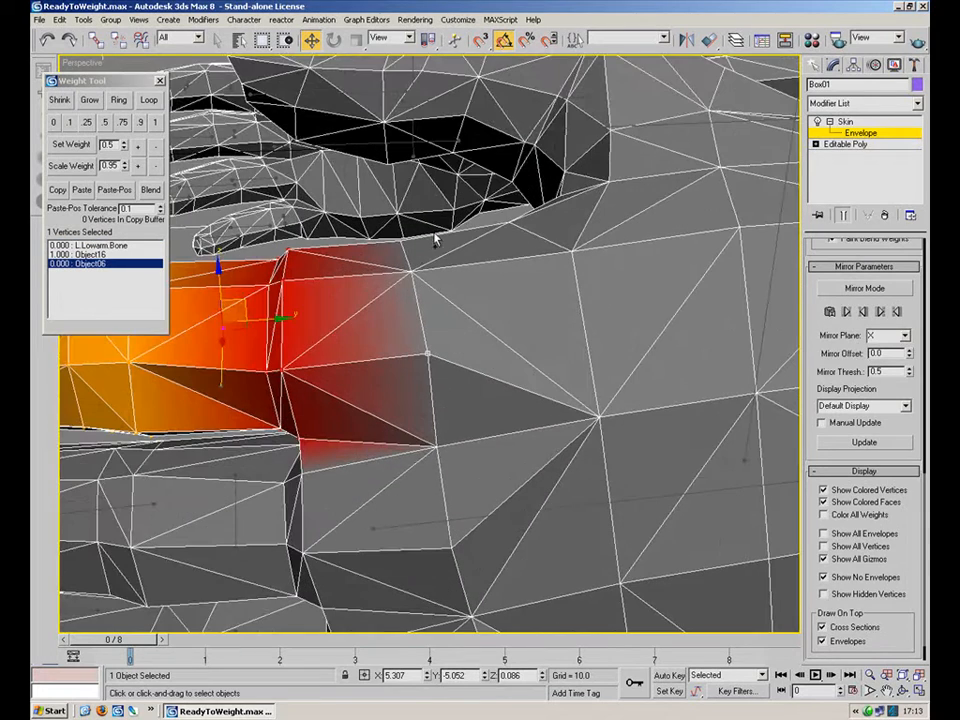
{"action": "middle_click_drag", "start_coordinate": [416, 252], "coordinate": [443, 312], "text": "alt"}
{"action": "left_click", "coordinate": [437, 273], "text": "ctrl"}
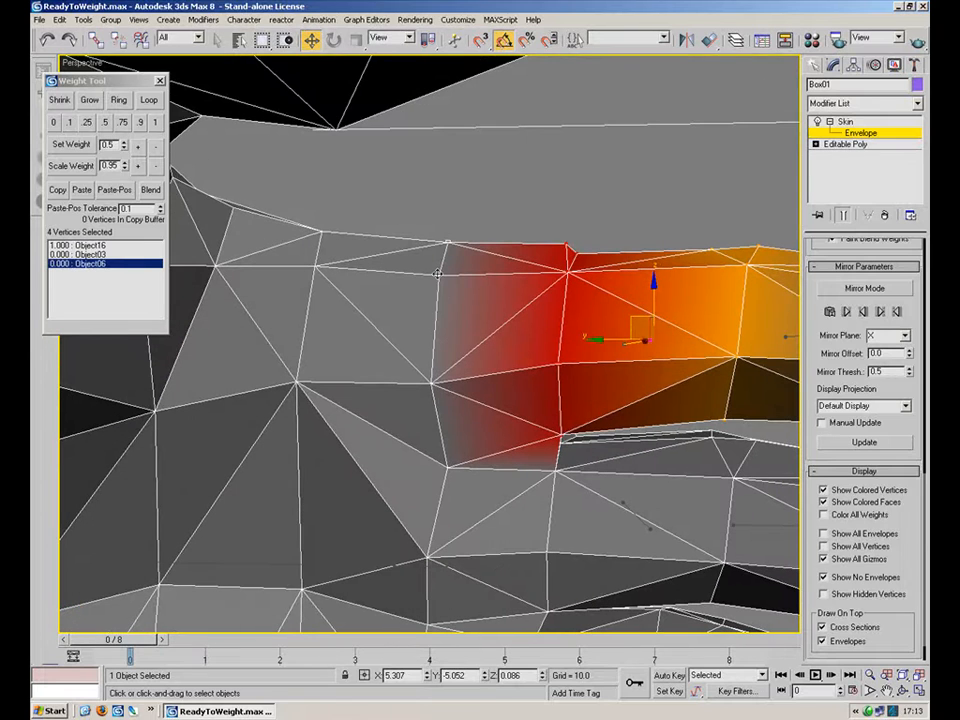
{"action": "left_click", "coordinate": [450, 466], "text": "ctrl"}
{"action": "middle_click_drag", "start_coordinate": [523, 448], "coordinate": [490, 455], "text": "alt"}
{"action": "left_click", "coordinate": [500, 466], "text": "ctrl"}
{"action": "middle_click_drag", "start_coordinate": [551, 443], "coordinate": [527, 451], "text": "alt"}
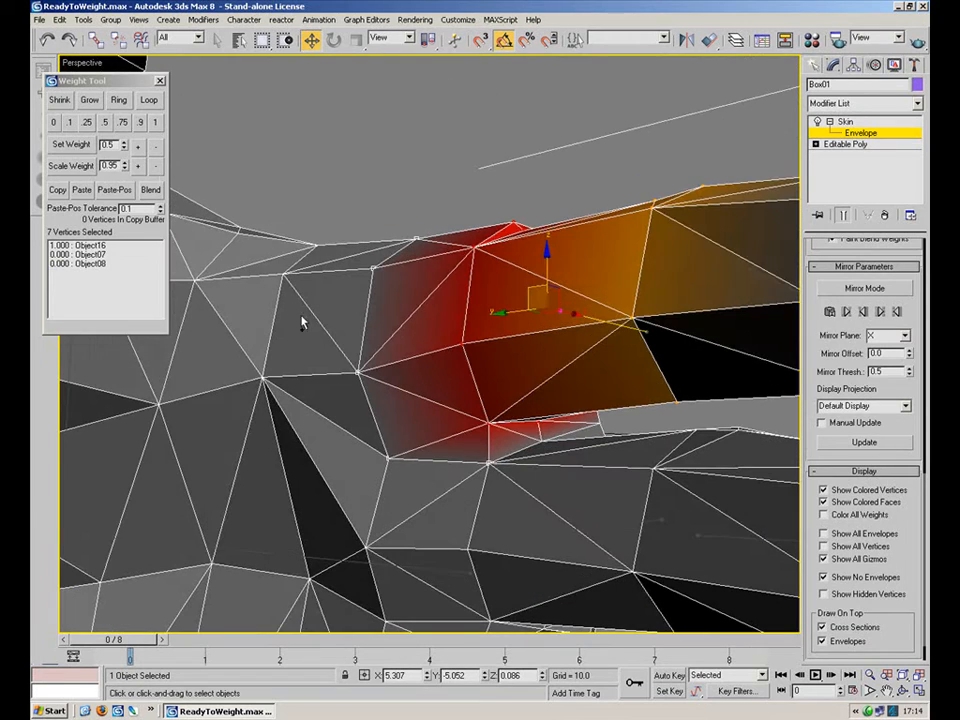
{"action": "middle_click_drag", "start_coordinate": [514, 450], "coordinate": [549, 462], "text": "alt"}
{"action": "left_click", "coordinate": [520, 475], "text": "alt"}
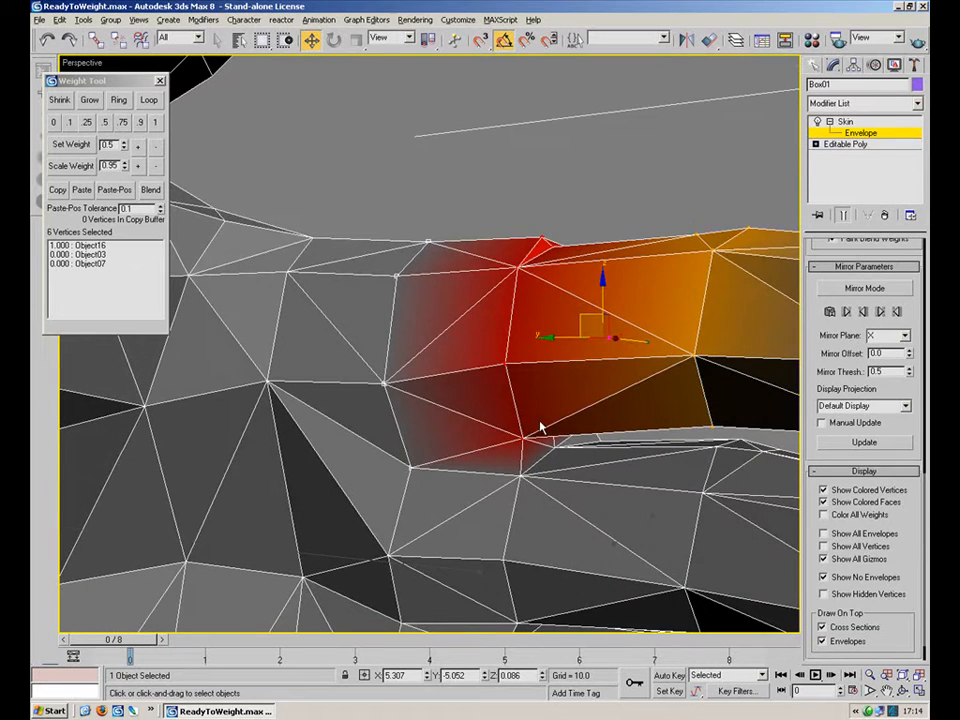
{"action": "middle_click_drag", "start_coordinate": [518, 368], "coordinate": [342, 286], "text": "alt"}
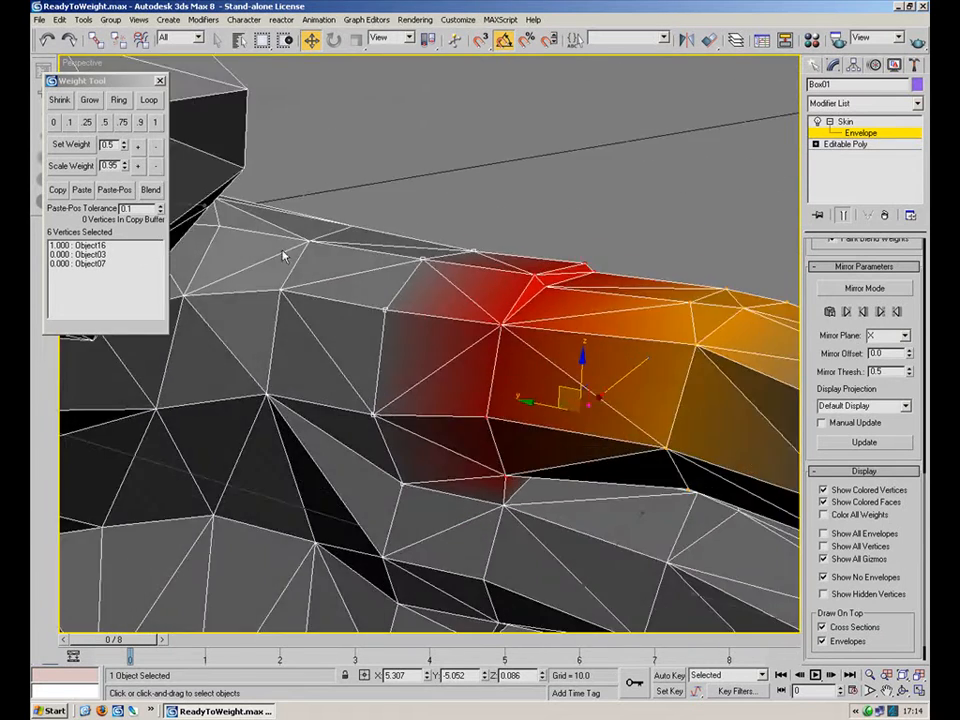
{"action": "left_click", "coordinate": [107, 123]}
{"action": "middle_click_drag", "start_coordinate": [476, 306], "coordinate": [400, 160], "text": "alt"}
{"action": "left_click", "coordinate": [502, 173]}
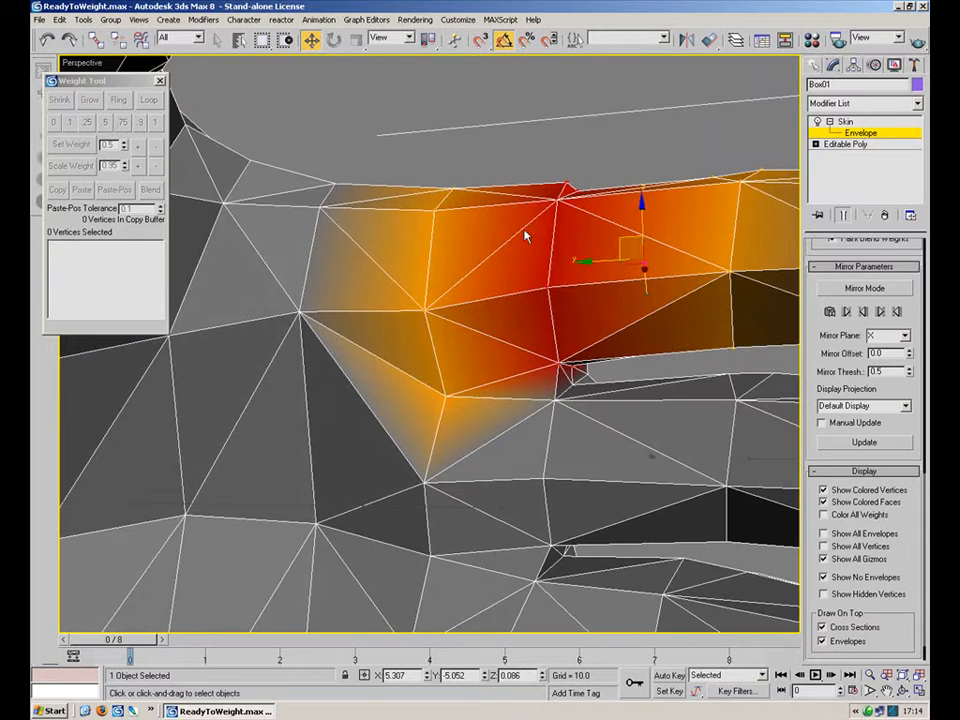
Select the hand bone Object16 and the palm vertices up to the knuckles, and set their weight to 1.
{"action": "left_click", "coordinate": [323, 236]}
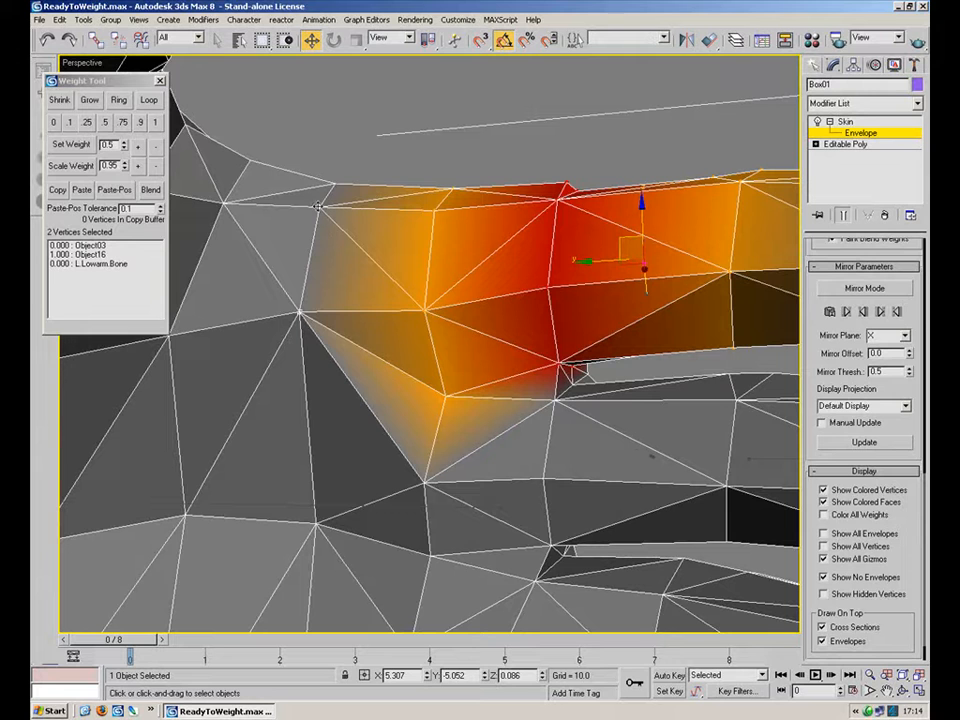
{"action": "left_click", "coordinate": [425, 485], "text": "ctrl"}
{"action": "left_click", "coordinate": [427, 488], "text": "alt"}
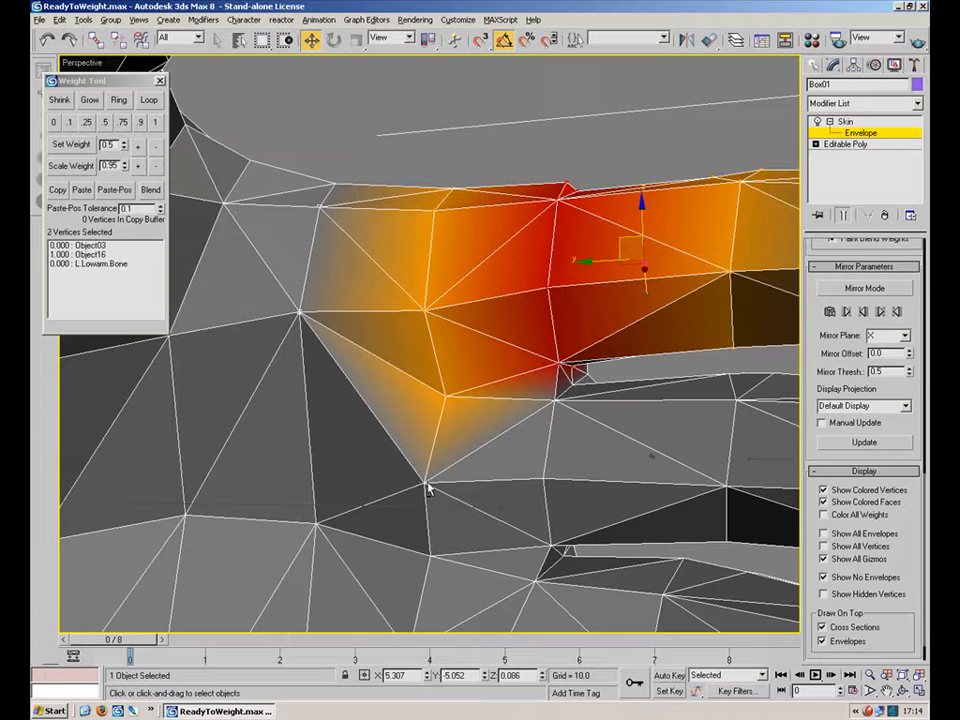
{"action": "left_click", "coordinate": [300, 313], "text": "alt"}
{"action": "left_click", "coordinate": [319, 208], "text": "alt"}
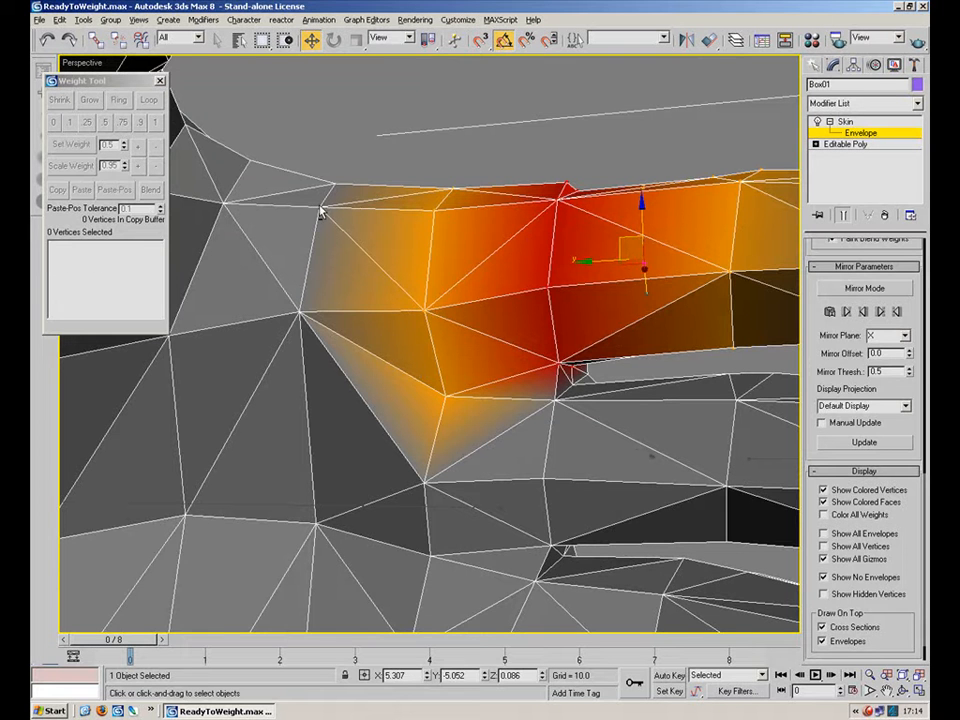
{"action": "middle_click_drag", "start_coordinate": [586, 344], "coordinate": [481, 240]}
{"action": "scroll", "coordinate": [414, 332], "scroll_direction": "down", "scroll_amount": 3}
{"action": "left_click", "coordinate": [357, 352]}
{"action": "middle_click_drag", "start_coordinate": [514, 336], "coordinate": [450, 361]}
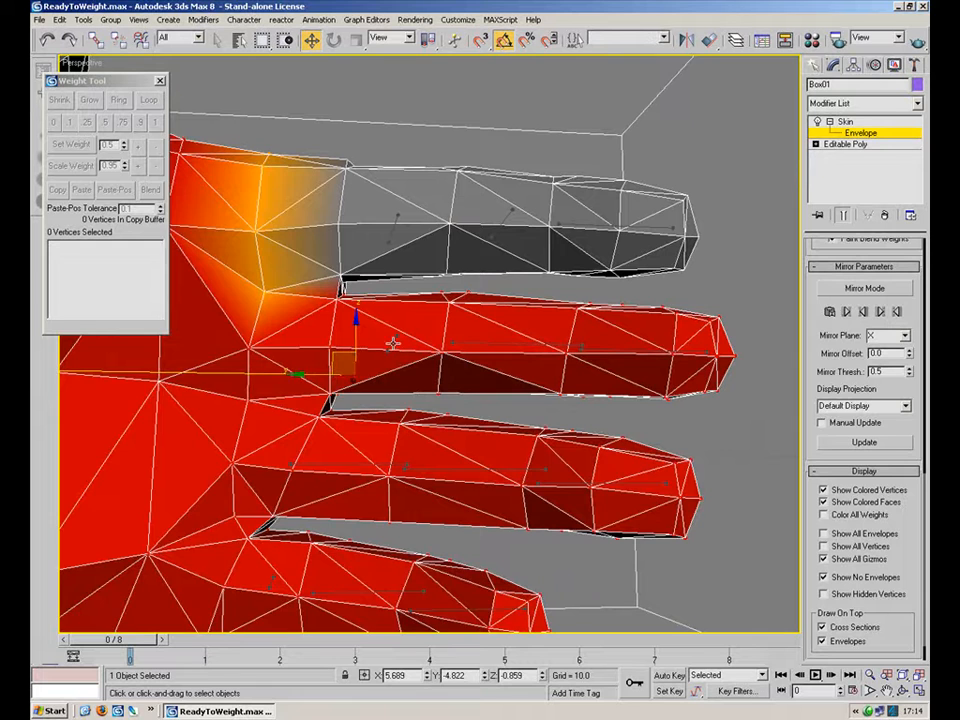
{"action": "left_click", "coordinate": [452, 340]}
{"action": "left_click_drag", "start_coordinate": [678, 352], "coordinate": [469, 374]}
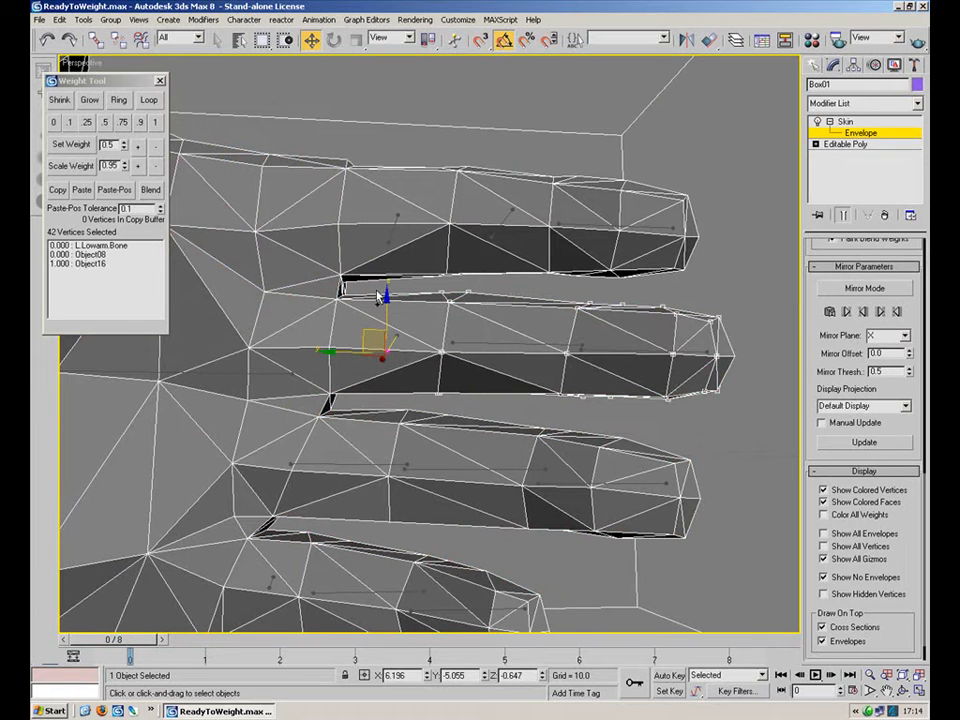
{"action": "left_click_drag", "start_coordinate": [328, 314], "coordinate": [324, 402], "text": "ctrl"}
{"action": "middle_click_drag", "start_coordinate": [473, 366], "coordinate": [221, 381], "text": "alt"}
{"action": "scroll", "coordinate": [221, 381], "scroll_direction": "up", "scroll_amount": 3}
{"action": "middle_click_drag", "start_coordinate": [446, 364], "coordinate": [688, 291], "text": "alt"}
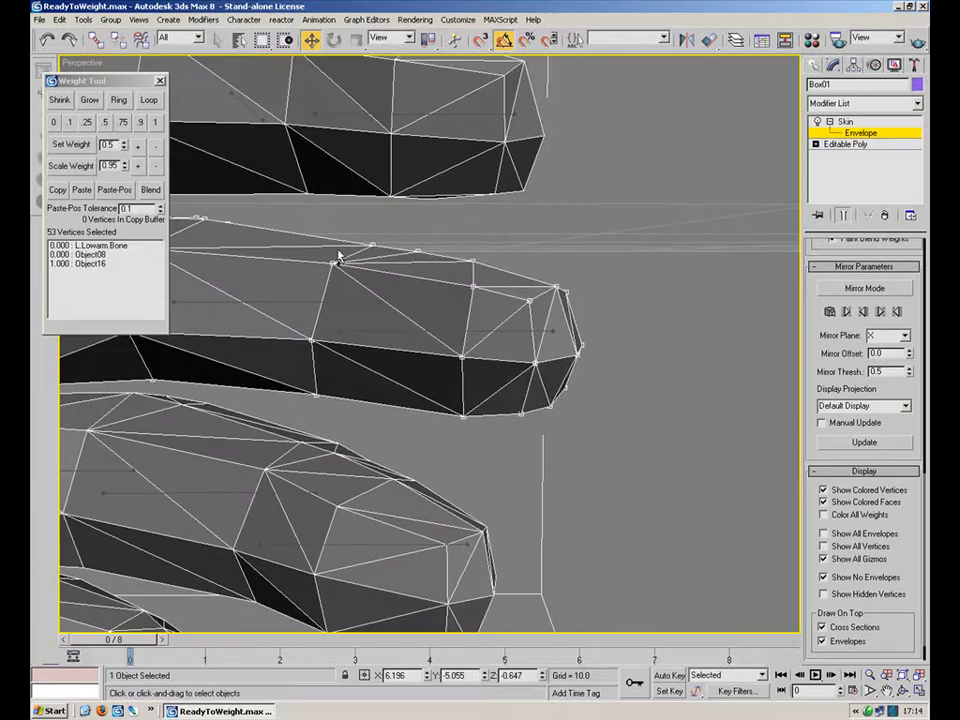
{"action": "left_click", "coordinate": [160, 120]}
Select bones and vertex groups along the next finger toward its tip, setting each group's weight to 1.
{"action": "middle_click_drag", "start_coordinate": [337, 296], "coordinate": [455, 290]}
{"action": "left_click", "coordinate": [430, 278], "text": "ctrl"}
{"action": "left_click", "coordinate": [158, 124]}
{"action": "middle_click_drag", "start_coordinate": [378, 288], "coordinate": [243, 282], "text": "alt"}
{"action": "left_click", "coordinate": [438, 275]}
{"action": "middle_click_drag", "start_coordinate": [637, 287], "coordinate": [662, 261], "text": "alt"}
{"action": "left_click_drag", "start_coordinate": [723, 200], "coordinate": [464, 326]}
{"action": "left_click", "coordinate": [157, 123]}
{"action": "mouse_move", "coordinate": [476, 335]}
{"action": "middle_mouse_down", "text": "alt"}
{"action": "mouse_move", "coordinate": [443, 337]}
{"action": "mouse_move", "coordinate": [462, 335]}
{"action": "middle_mouse_up", "text": "alt"}
{"action": "left_click_drag", "start_coordinate": [668, 301], "coordinate": [631, 324]}
{"action": "left_click", "coordinate": [157, 124]}
{"action": "left_click", "coordinate": [533, 297]}
{"action": "mouse_move", "coordinate": [562, 298]}
{"action": "middle_mouse_down", "text": "alt"}
{"action": "mouse_move", "coordinate": [655, 303]}
{"action": "mouse_move", "coordinate": [560, 298]}
{"action": "middle_mouse_up", "text": "alt"}
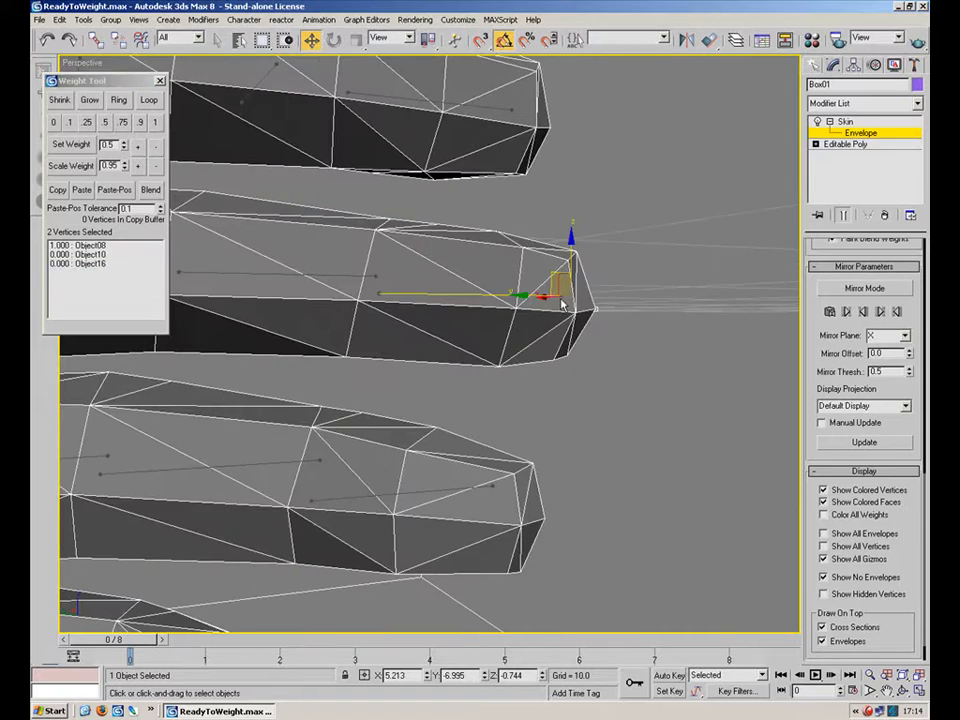
Select bone Object09 and its fingertip's vertices and set their weight to 1, undoing one stray attempt.
{"action": "left_click_drag", "start_coordinate": [440, 210], "coordinate": [632, 396]}
{"action": "left_click", "coordinate": [154, 126]}
{"action": "middle_click_drag", "start_coordinate": [512, 332], "coordinate": [270, 324], "text": "alt"}
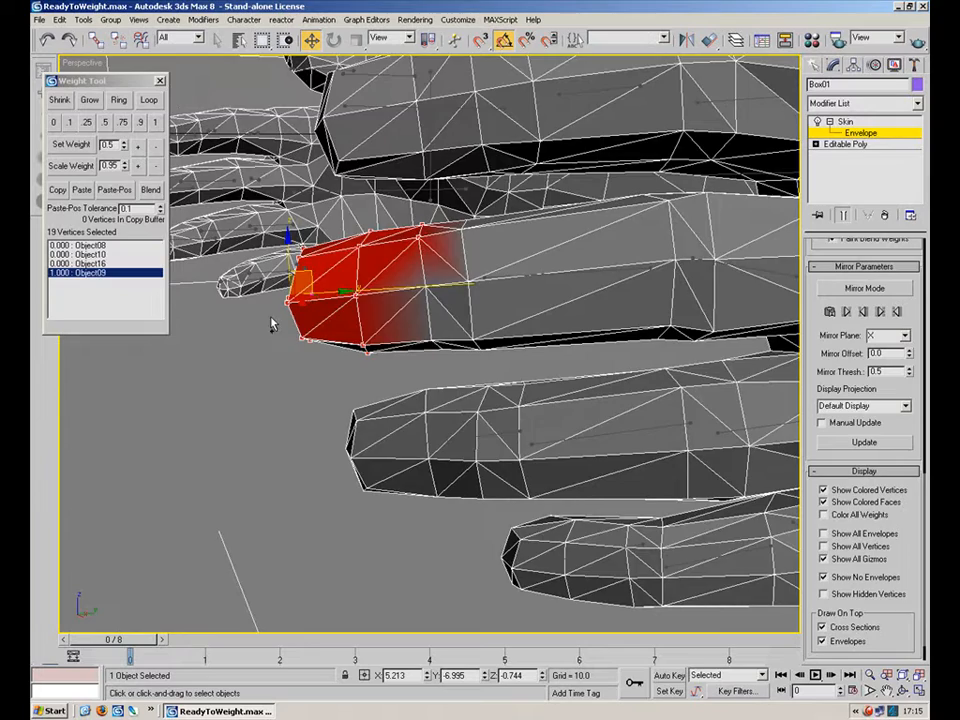
{"action": "key", "text": "ctrl+z"}
{"action": "middle_click_drag", "start_coordinate": [381, 317], "coordinate": [474, 235], "text": "alt"}
{"action": "middle_click_drag", "start_coordinate": [514, 290], "coordinate": [478, 229], "text": "alt"}
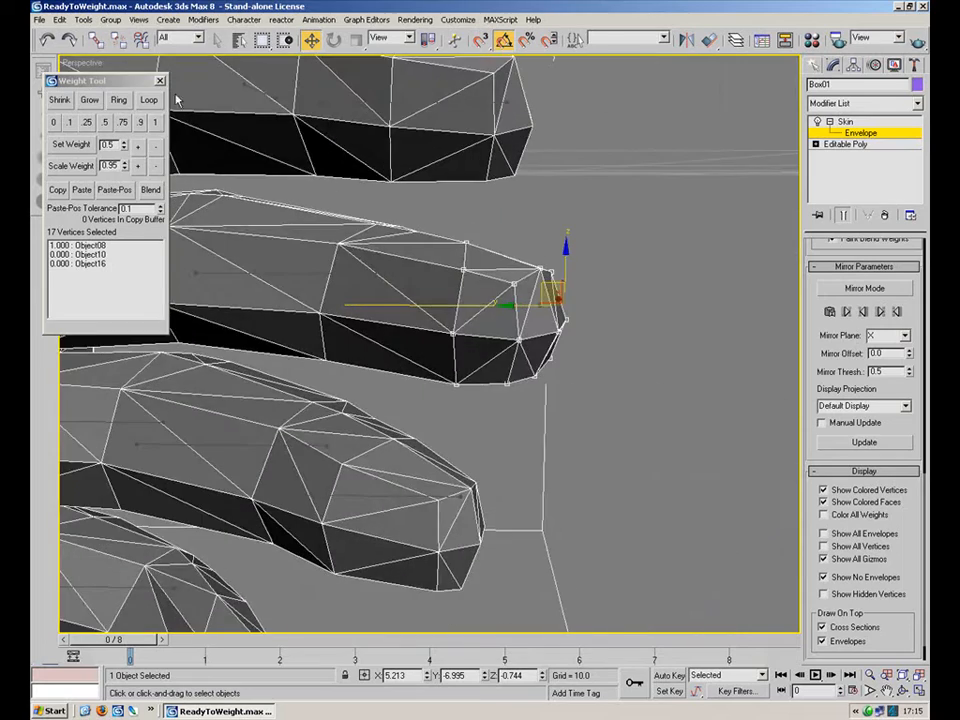
{"action": "left_click", "coordinate": [155, 122]}
{"action": "middle_click_drag", "start_coordinate": [313, 313], "coordinate": [553, 386], "text": "alt"}
{"action": "middle_click_drag", "start_coordinate": [369, 377], "coordinate": [480, 290]}
{"action": "scroll", "coordinate": [556, 360], "scroll_direction": "down", "scroll_amount": 5}
{"action": "scroll", "coordinate": [522, 276], "scroll_direction": "up", "scroll_amount": 5}
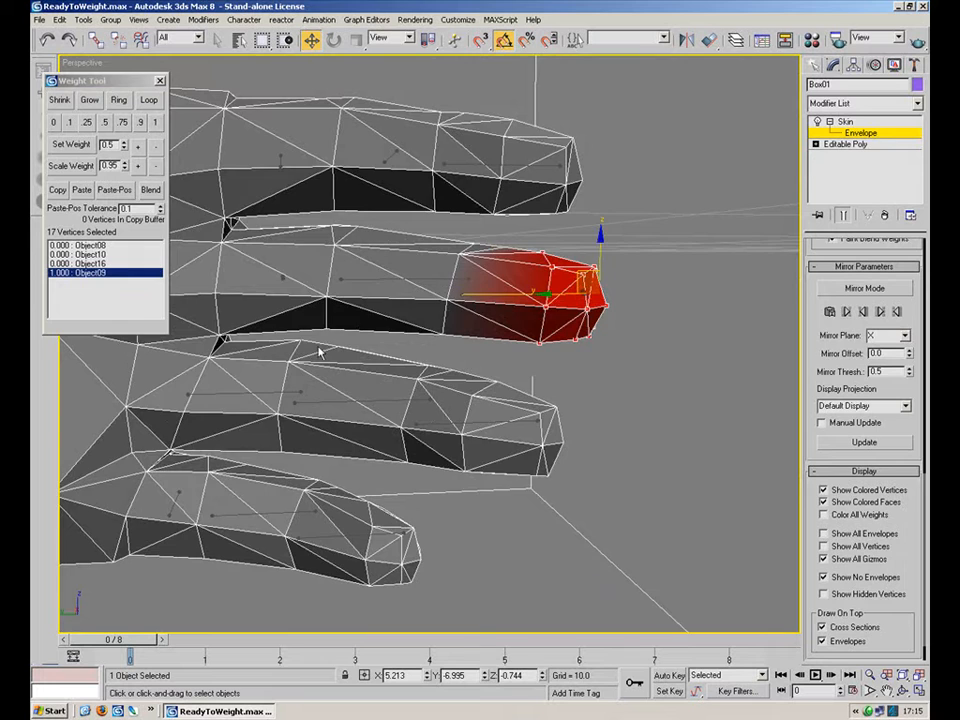
Review the weights along this finger by selecting its bones and vertex groups.
{"action": "middle_click_drag", "start_coordinate": [350, 350], "coordinate": [424, 371]}
{"action": "scroll", "coordinate": [424, 371], "scroll_direction": "down", "scroll_amount": 5}
{"action": "scroll", "coordinate": [231, 384], "scroll_direction": "down", "scroll_amount": 3}
{"action": "middle_click_drag", "start_coordinate": [231, 372], "coordinate": [430, 469]}
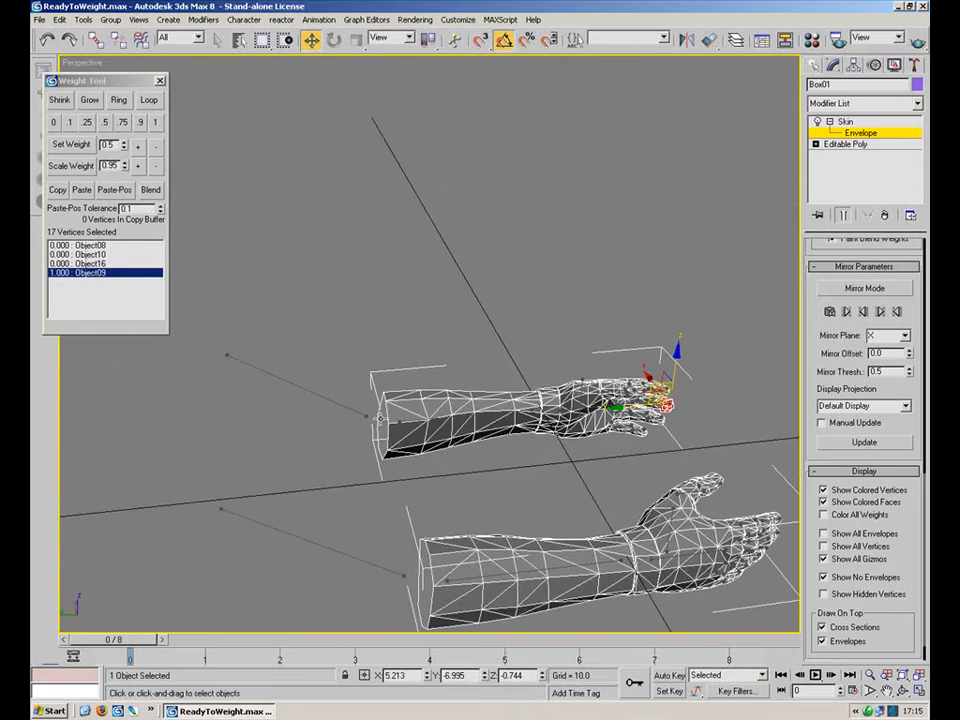
{"action": "scroll", "coordinate": [398, 413], "scroll_direction": "up", "scroll_amount": 6}
{"action": "middle_click_drag", "start_coordinate": [377, 381], "coordinate": [391, 160]}
{"action": "middle_click_drag", "start_coordinate": [422, 421], "coordinate": [488, 415]}
{"action": "scroll", "coordinate": [488, 415], "scroll_direction": "up", "scroll_amount": 3}
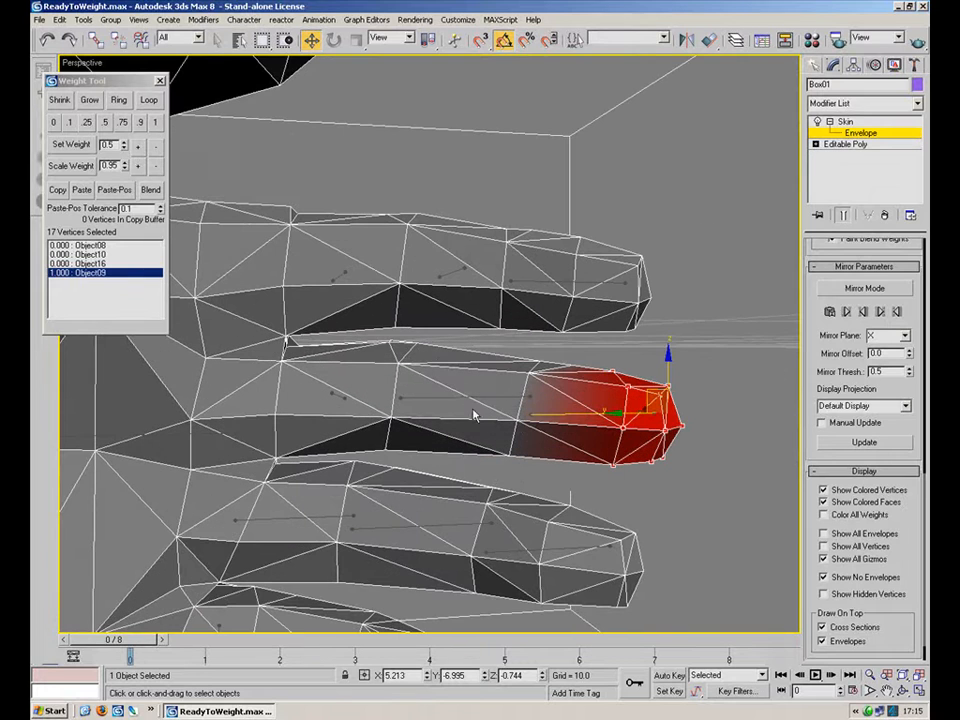
{"action": "left_click", "coordinate": [498, 395]}
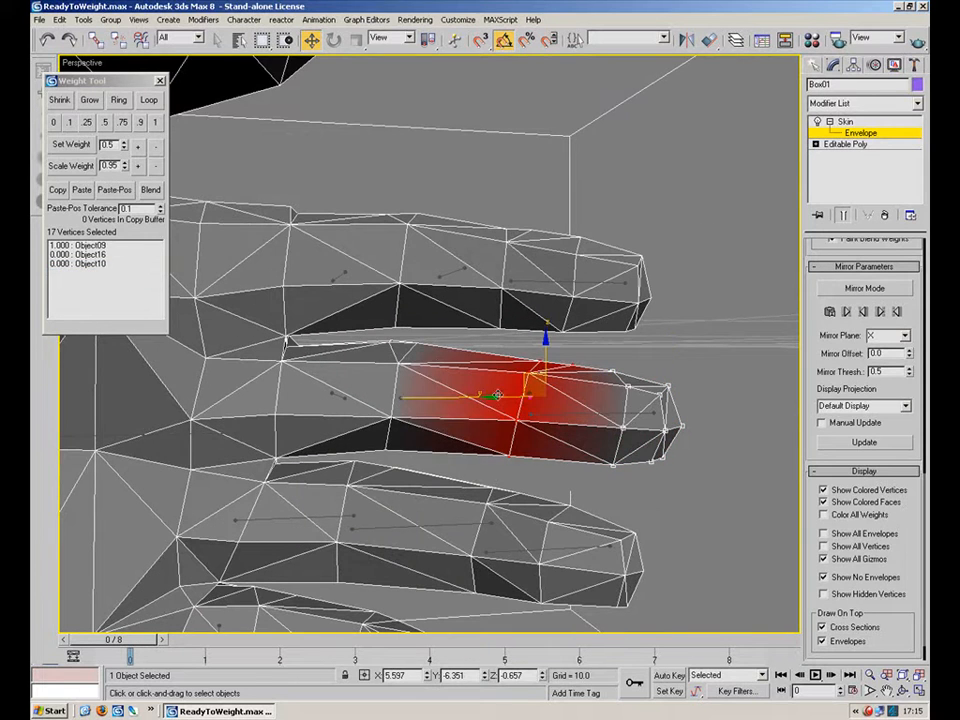
{"action": "left_click", "coordinate": [334, 394]}
{"action": "middle_click_drag", "start_coordinate": [356, 396], "coordinate": [394, 370], "text": "alt"}
{"action": "scroll", "coordinate": [394, 370], "scroll_direction": "up", "scroll_amount": 3}
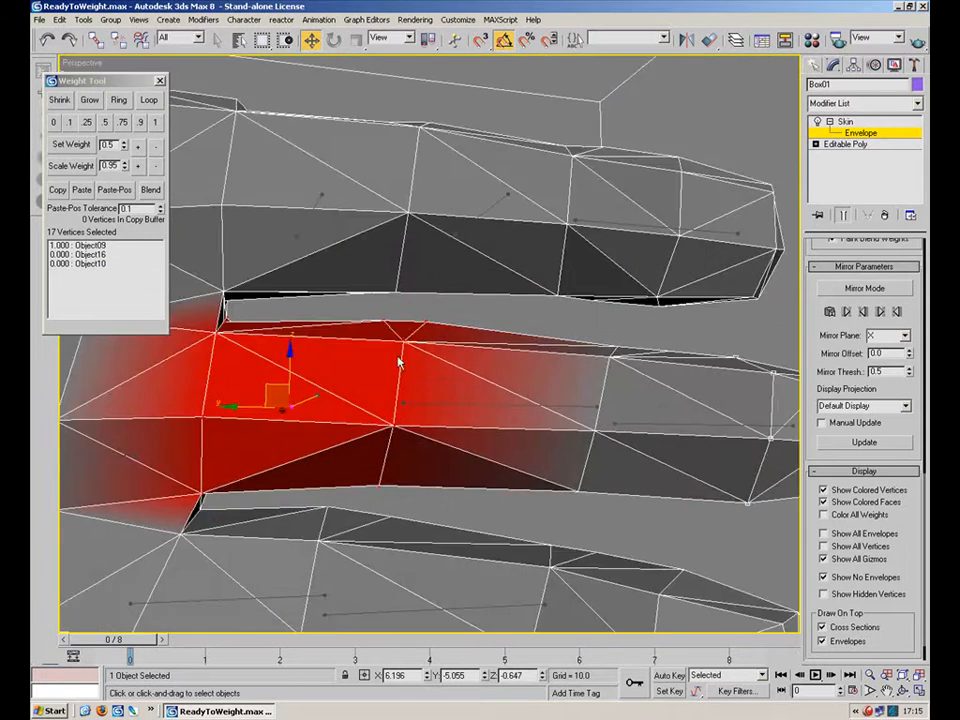
{"action": "left_click_drag", "start_coordinate": [359, 402], "coordinate": [358, 402]}
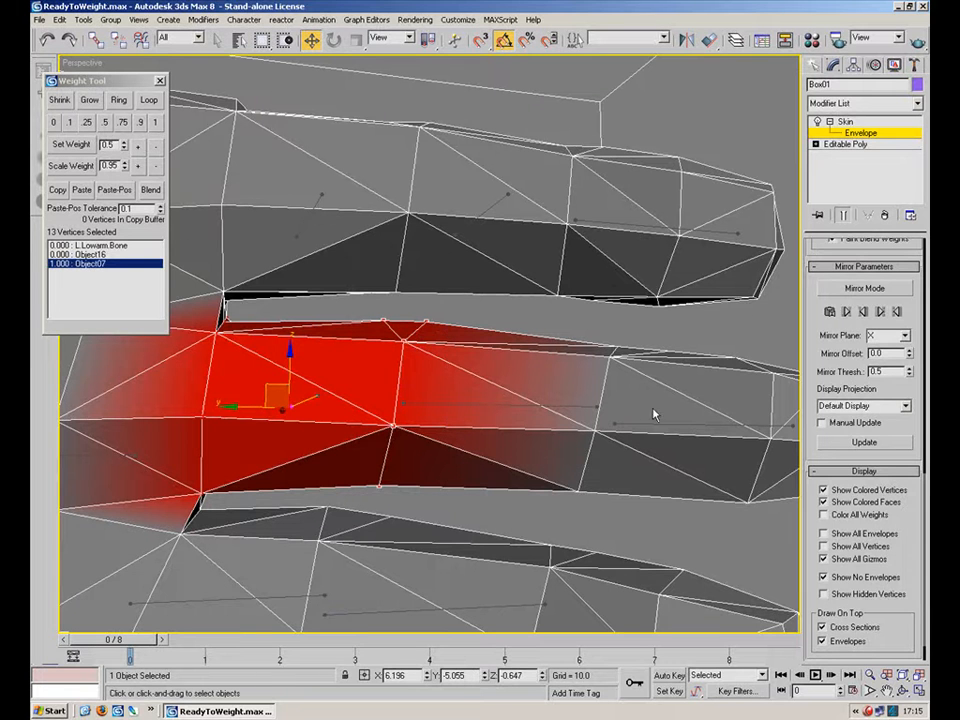
Select bone Object08 with the finger's middle-joint vertices and set them to a 0.5 weight shared with Object09.
{"action": "left_click", "coordinate": [658, 424]}
{"action": "middle_click_drag", "start_coordinate": [682, 413], "coordinate": [577, 366]}
{"action": "left_click_drag", "start_coordinate": [483, 393], "coordinate": [457, 441]}
{"action": "middle_click_drag", "start_coordinate": [457, 441], "coordinate": [307, 432], "text": "alt"}
{"action": "left_click", "coordinate": [293, 345], "text": "ctrl"}
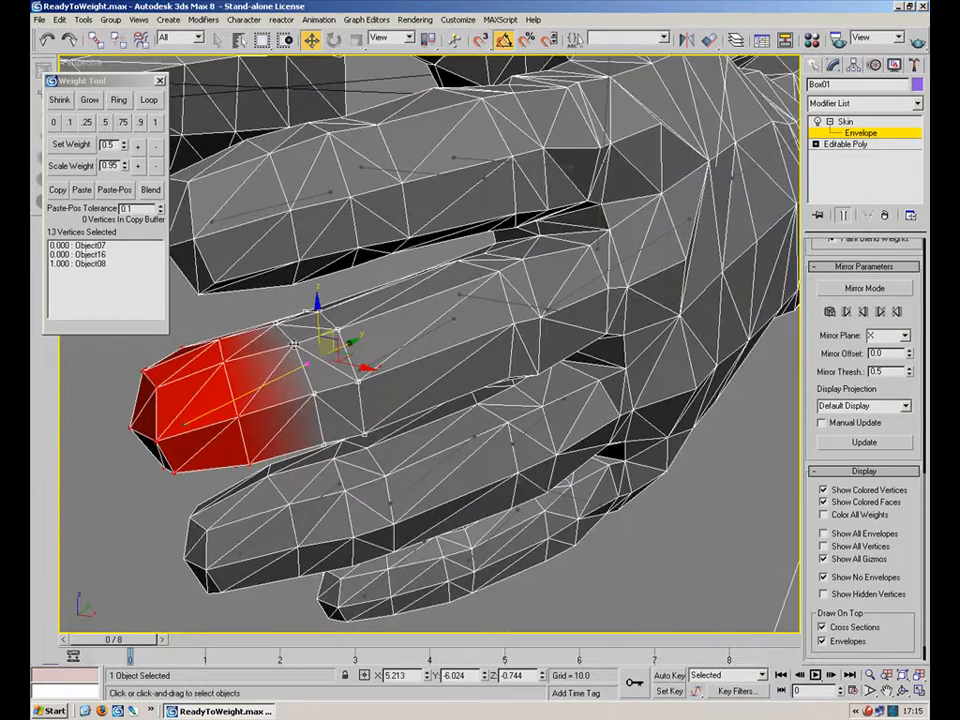
{"action": "left_click", "coordinate": [105, 122]}
{"action": "middle_click_drag", "start_coordinate": [434, 327], "coordinate": [725, 281], "text": "alt"}
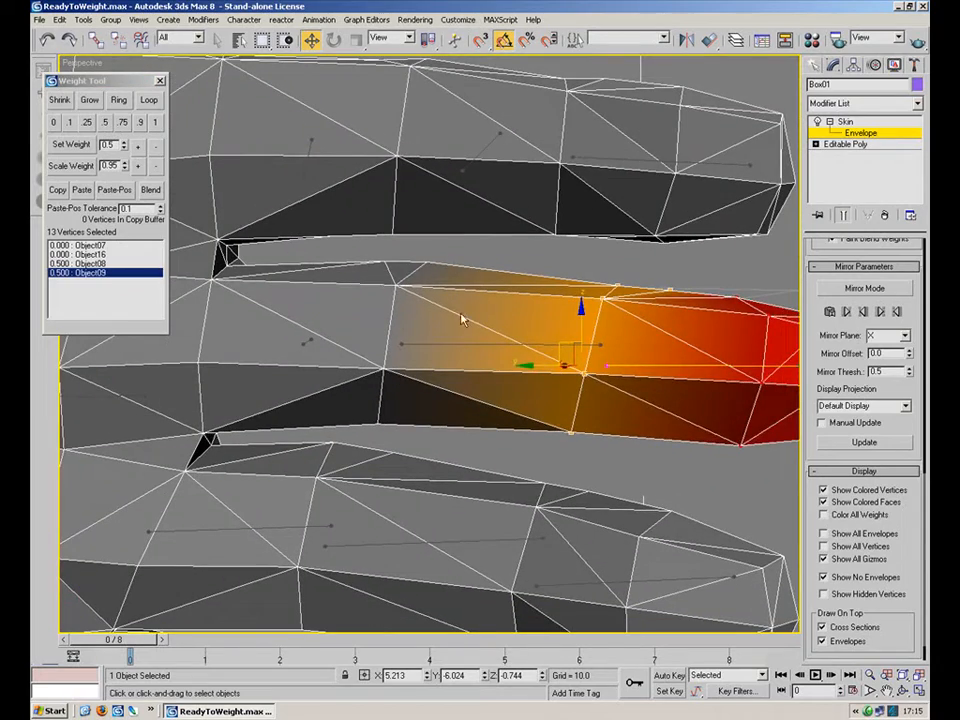
Select the finger's lower-joint vertices and set them to a 0.5 weight shared between Object07 and Object08.
{"action": "left_click", "coordinate": [435, 345]}
{"action": "left_click_drag", "start_coordinate": [438, 250], "coordinate": [335, 437]}
{"action": "mouse_move", "coordinate": [488, 382]}
{"action": "middle_mouse_down", "text": "alt"}
{"action": "mouse_move", "coordinate": [231, 386]}
{"action": "mouse_move", "coordinate": [546, 390]}
{"action": "mouse_move", "coordinate": [500, 392]}
{"action": "middle_mouse_up", "text": "alt"}
{"action": "left_click", "coordinate": [110, 124]}
{"action": "middle_click_drag", "start_coordinate": [388, 415], "coordinate": [554, 389]}
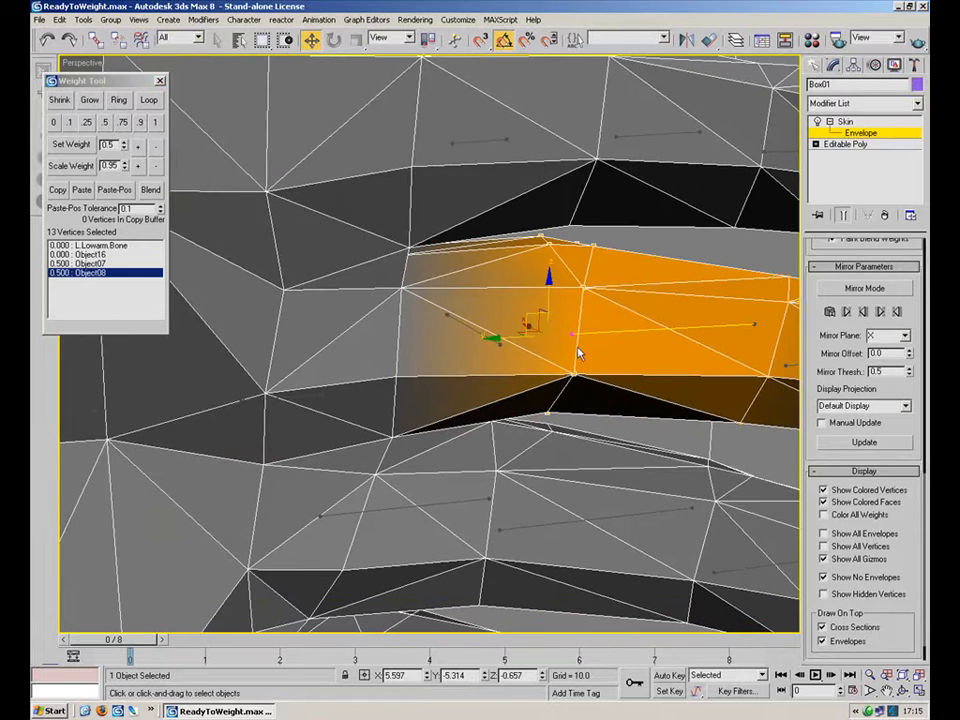
Inspect a single knuckle vertex's bone weights by selecting entries in the weight list.
{"action": "left_click", "coordinate": [573, 384]}
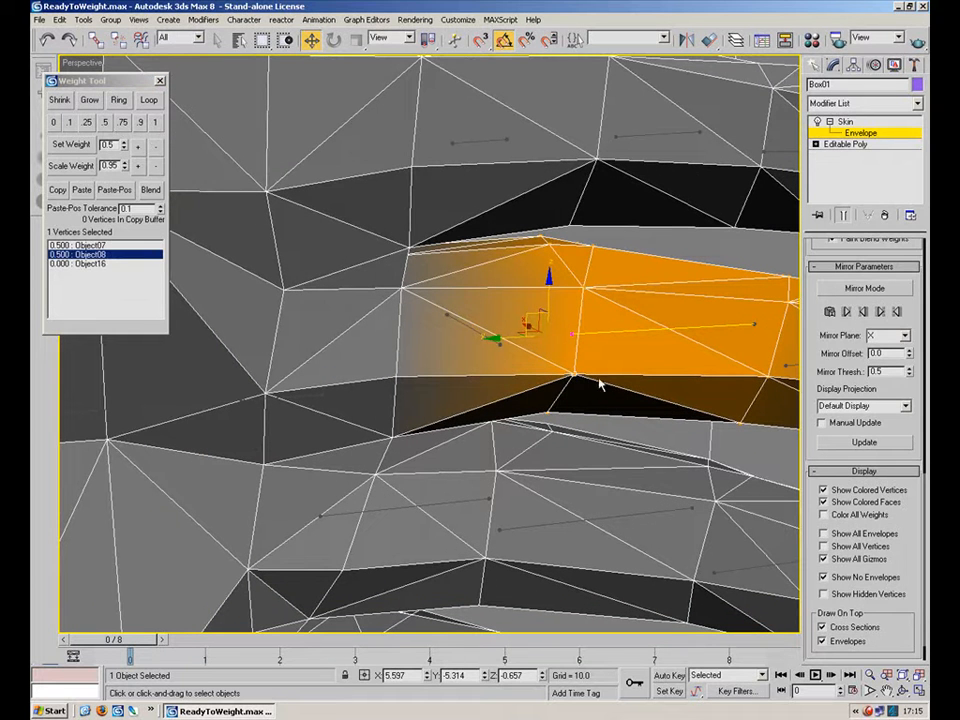
{"action": "left_click", "coordinate": [80, 246]}
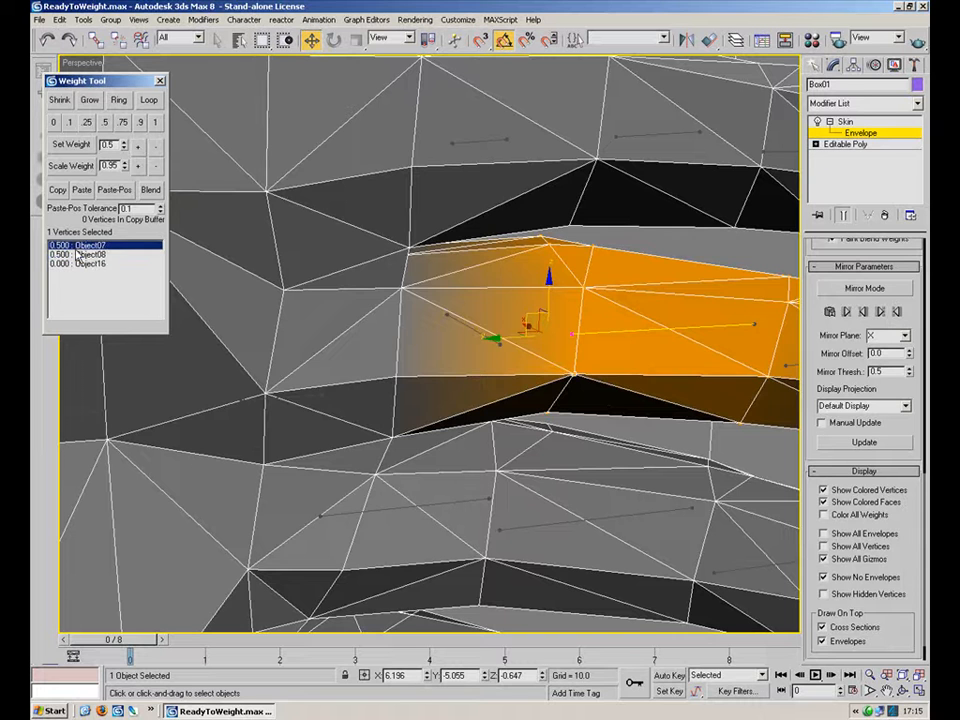
{"action": "left_click", "coordinate": [82, 256]}
{"action": "left_click", "coordinate": [85, 247]}
{"action": "left_click", "coordinate": [86, 256]}
{"action": "left_click", "coordinate": [90, 247]}
{"action": "left_click", "coordinate": [91, 256]}
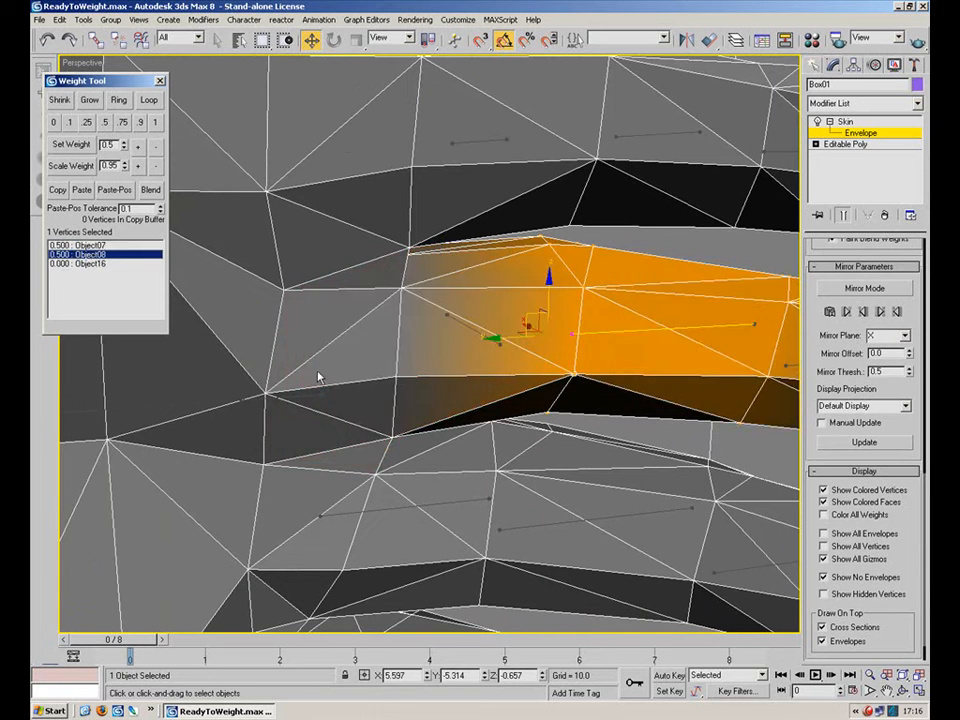
{"action": "middle_click_drag", "start_coordinate": [208, 329], "coordinate": [529, 358]}
{"action": "scroll", "coordinate": [529, 358], "scroll_direction": "down", "scroll_amount": 10}
{"action": "middle_click_drag", "start_coordinate": [272, 360], "coordinate": [495, 377]}
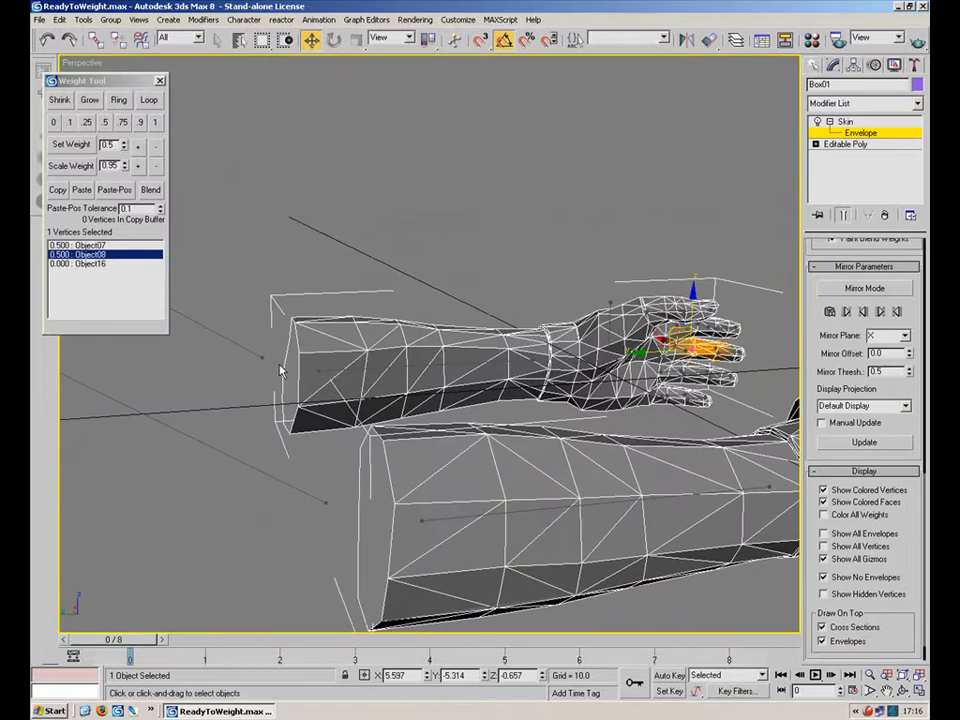
Give that knuckle vertex a weight of 0.1 for the forearm bone L.Lowarm.Bone.
{"action": "left_click", "coordinate": [353, 371]}
{"action": "middle_click_drag", "start_coordinate": [566, 366], "coordinate": [370, 332]}
{"action": "scroll", "coordinate": [370, 332], "scroll_direction": "up", "scroll_amount": 5}
{"action": "left_click", "coordinate": [55, 122]}
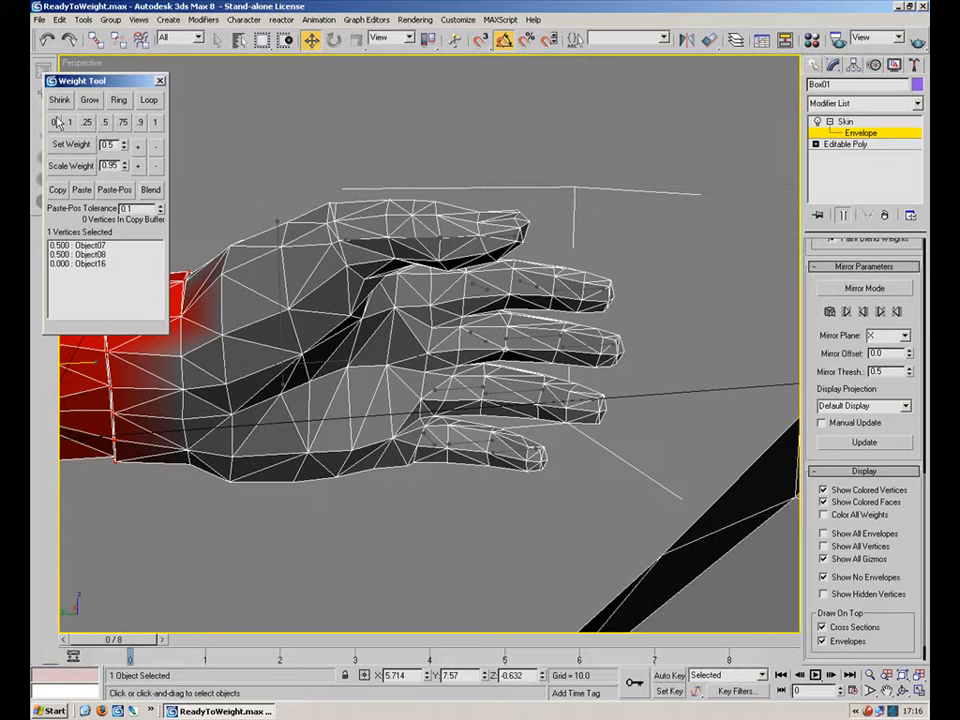
{"action": "left_click", "coordinate": [67, 122]}
{"action": "scroll", "coordinate": [210, 260], "scroll_direction": "up", "scroll_amount": 5}
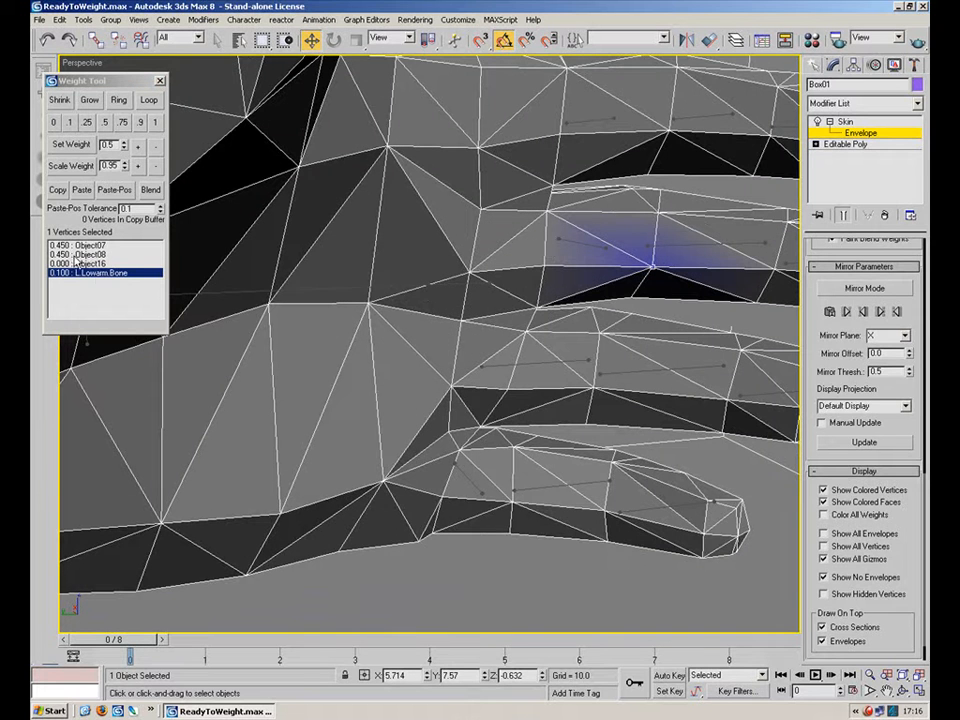
{"action": "scroll", "coordinate": [424, 379], "scroll_direction": "up", "scroll_amount": 5}
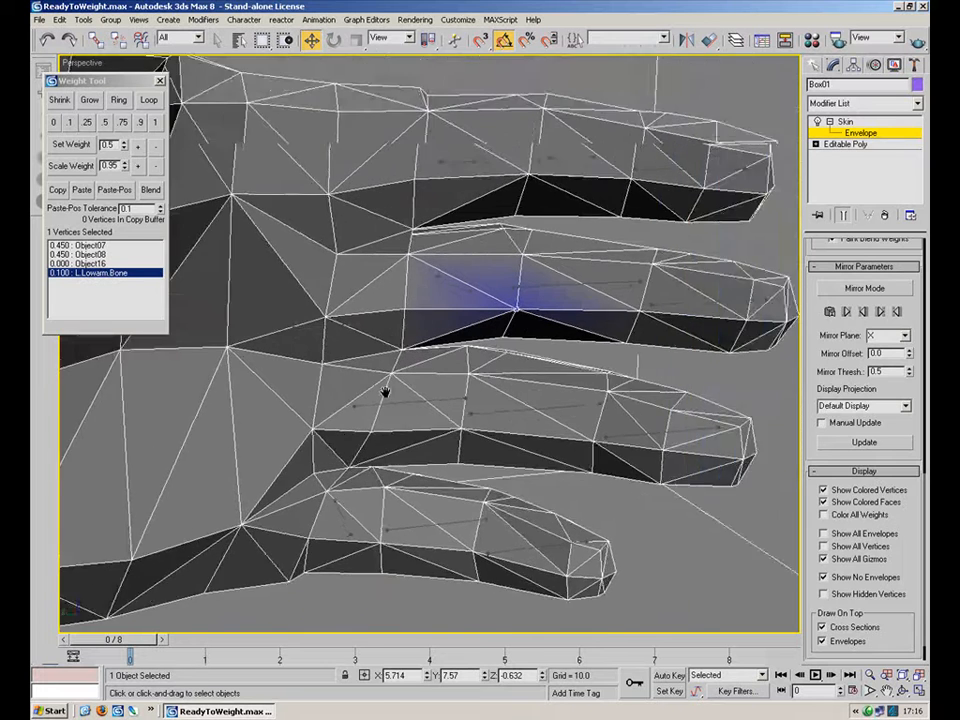
{"action": "left_click", "coordinate": [510, 312]}
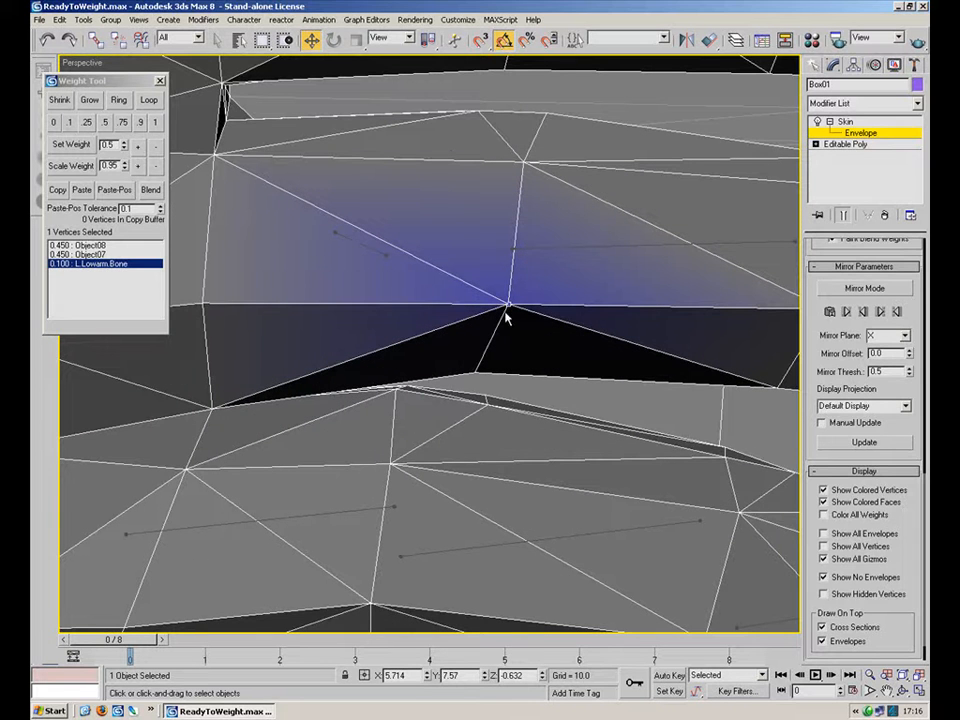
{"action": "left_click", "coordinate": [566, 244]}
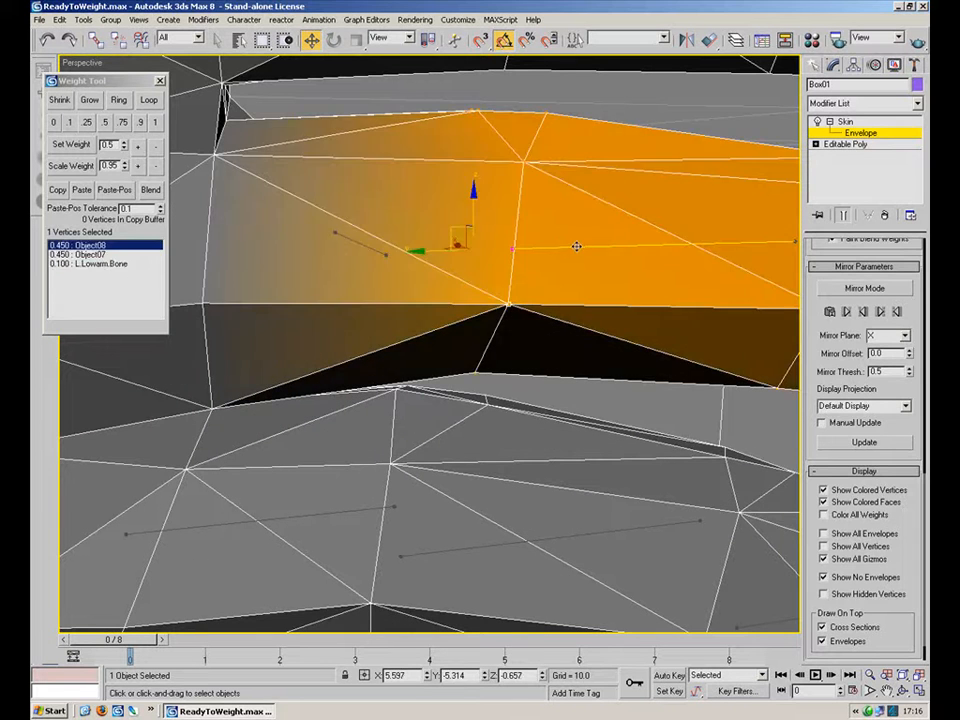
Reweight the knuckle vertex to 0.5 for Object08, 0.5 for Object07 and 0 for L.Lowarm.Bone.
{"action": "left_click", "coordinate": [102, 123]}
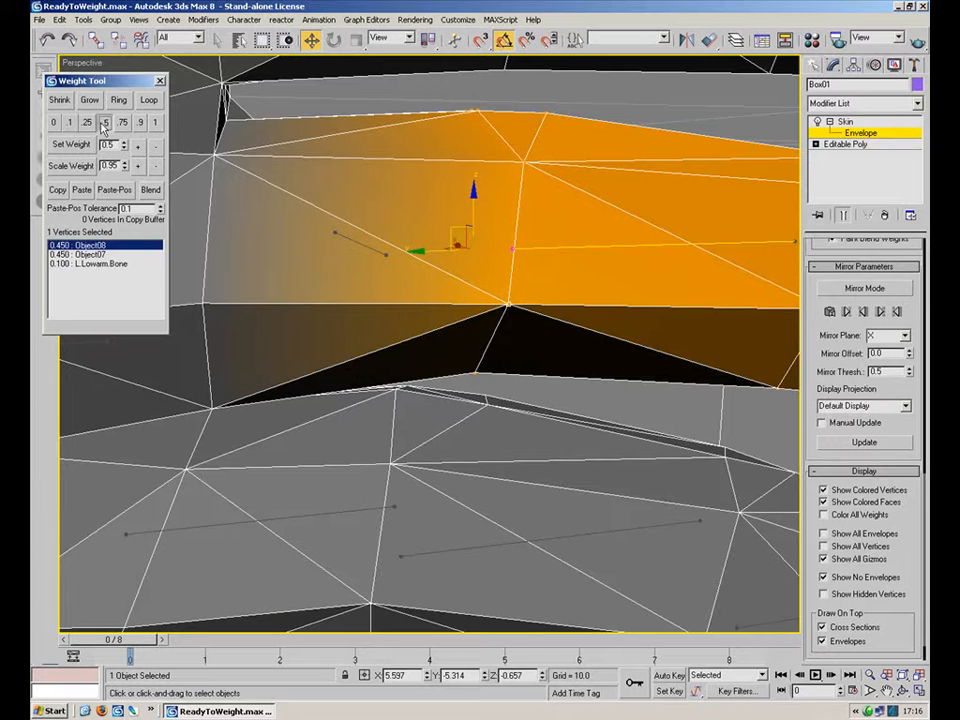
{"action": "left_click", "coordinate": [93, 254]}
{"action": "left_click", "coordinate": [102, 123]}
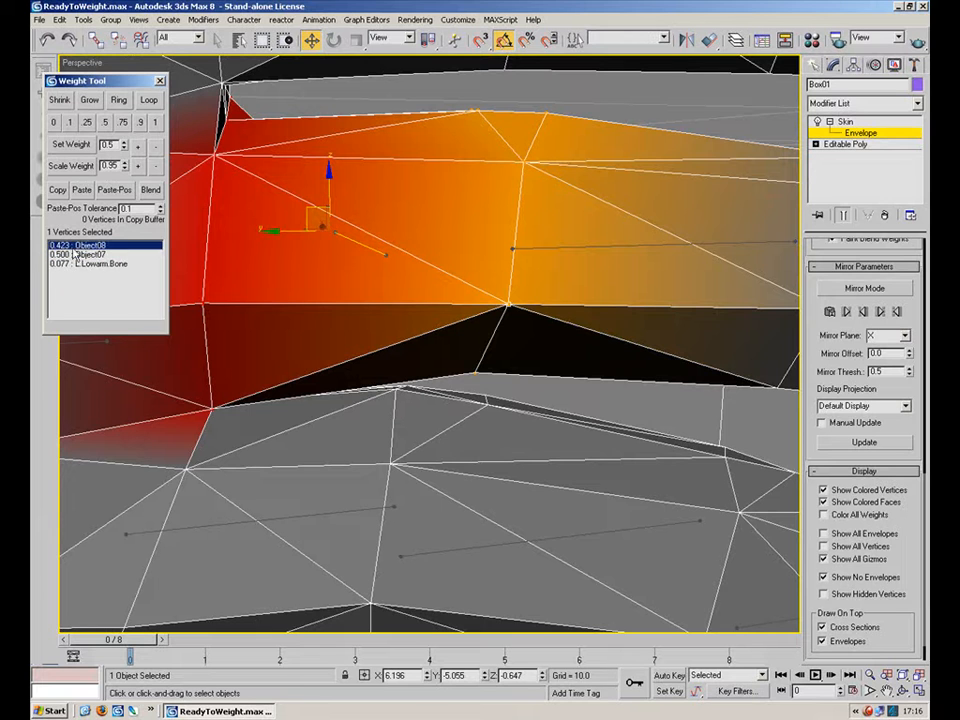
{"action": "key", "text": "ctrl+z"}
{"action": "key", "text": "ctrl+y"}
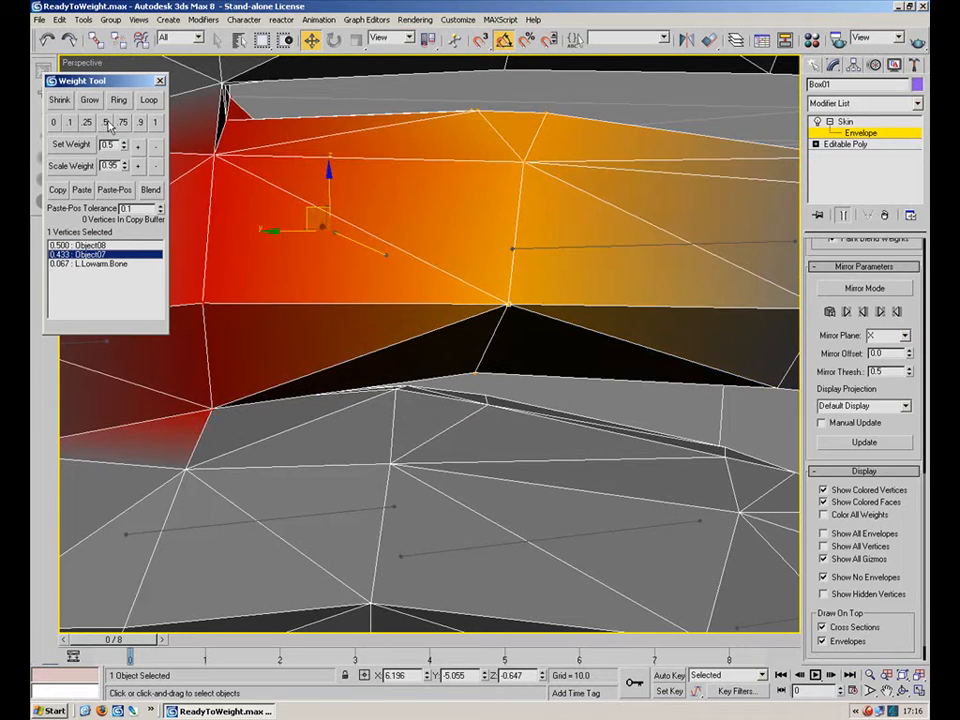
{"action": "left_click", "coordinate": [102, 265]}
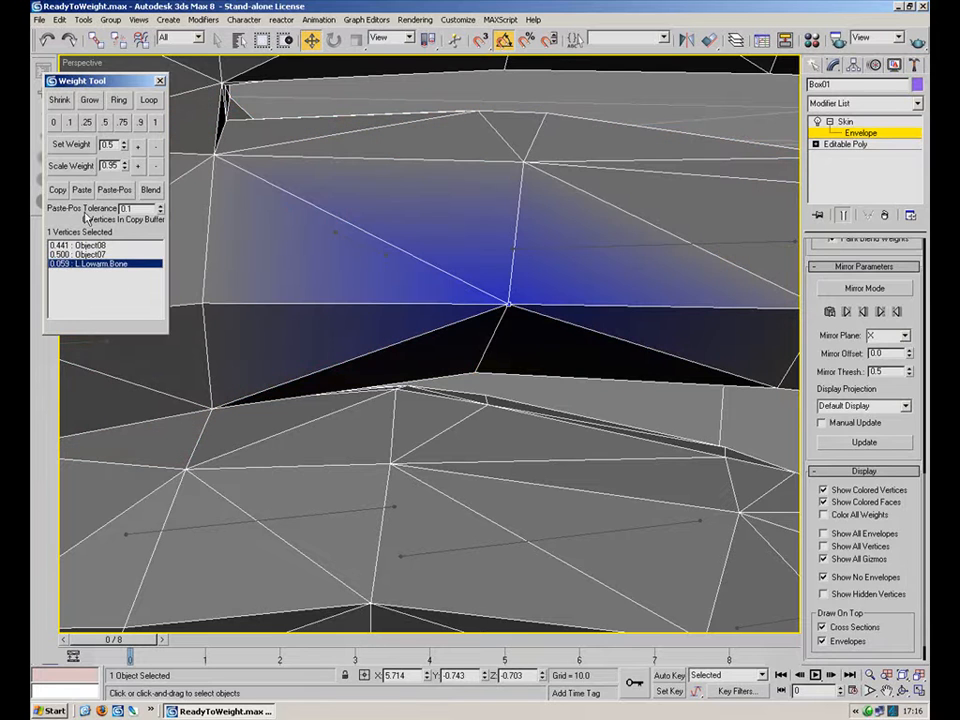
{"action": "left_click", "coordinate": [55, 123]}
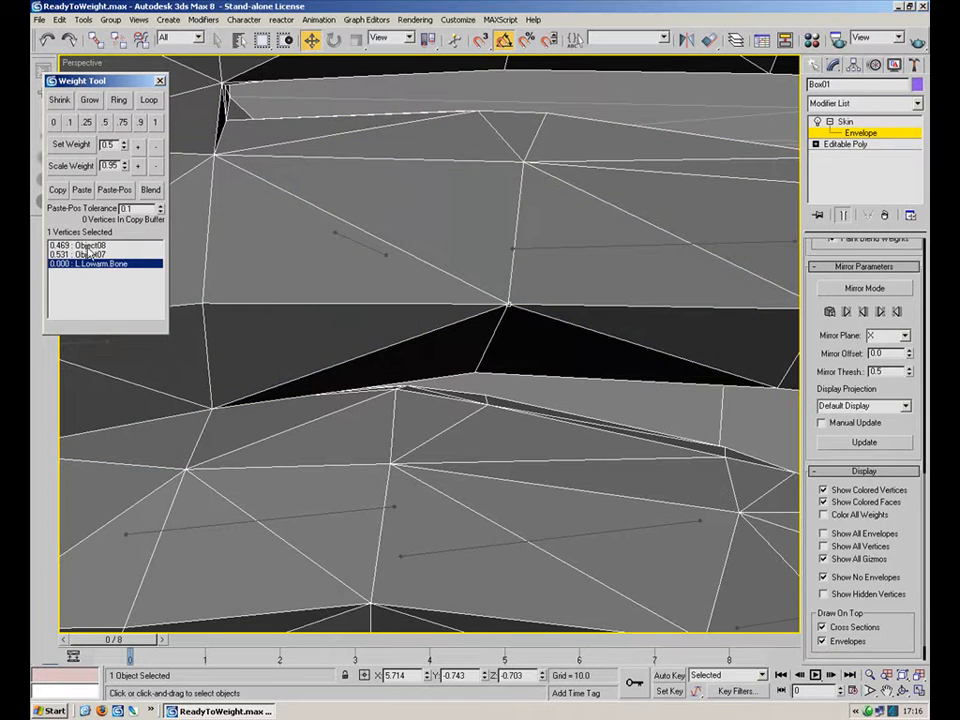
{"action": "left_click", "coordinate": [89, 246]}
{"action": "left_click", "coordinate": [105, 123]}
Examine the selected knuckle vertex's bone weight entries in the weight list.
{"action": "mouse_move", "coordinate": [356, 280]}
{"action": "middle_mouse_down"}
{"action": "mouse_move", "coordinate": [465, 336]}
{"action": "mouse_move", "coordinate": [514, 236]}
{"action": "mouse_move", "coordinate": [680, 271]}
{"action": "mouse_move", "coordinate": [424, 321]}
{"action": "mouse_move", "coordinate": [437, 300]}
{"action": "mouse_move", "coordinate": [372, 287]}
{"action": "middle_mouse_up"}
{"action": "scroll", "coordinate": [465, 336], "scroll_direction": "down", "scroll_amount": 3}
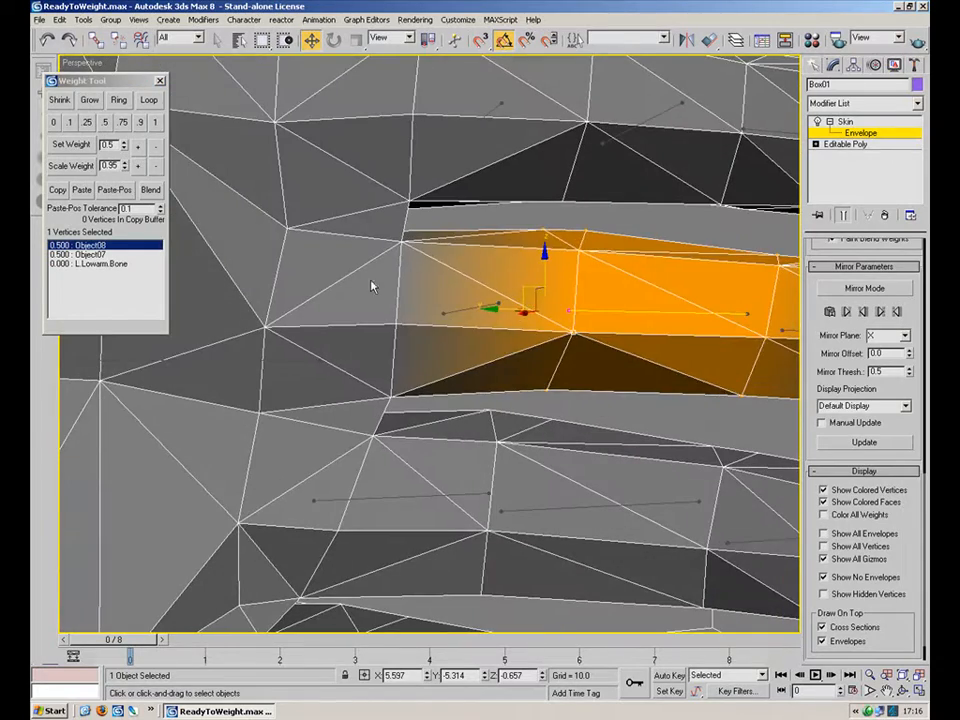
{"action": "left_click", "coordinate": [88, 265]}
{"action": "left_click", "coordinate": [86, 247]}
{"action": "left_click", "coordinate": [92, 256]}
{"action": "left_click", "coordinate": [99, 265]}
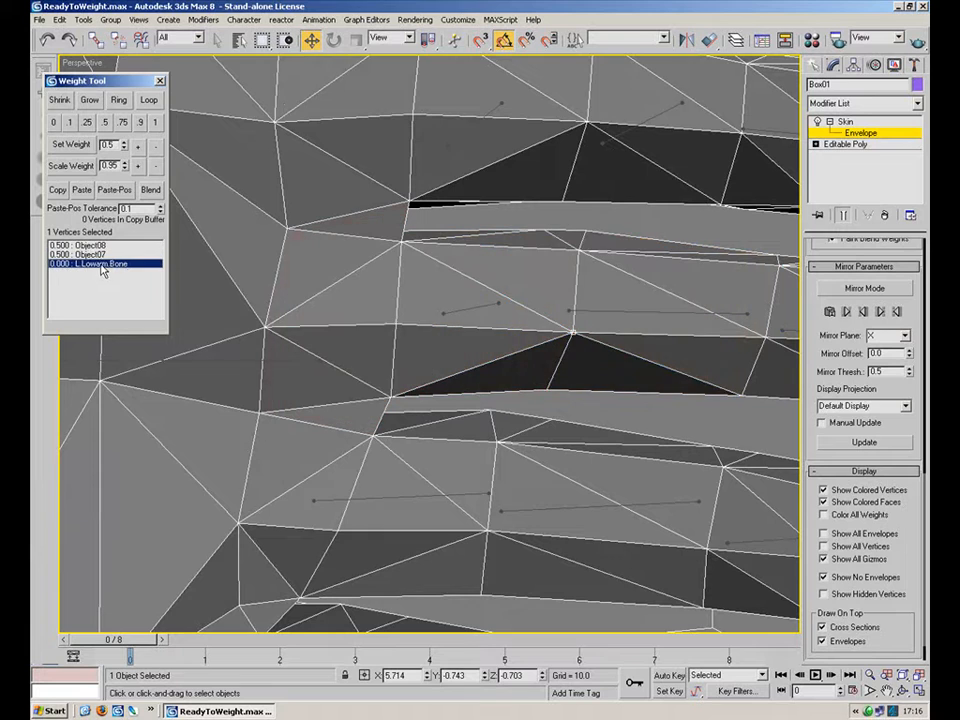
{"action": "middle_click_drag", "start_coordinate": [399, 439], "coordinate": [421, 327]}
{"action": "left_click", "coordinate": [422, 329]}
{"action": "middle_click_drag", "start_coordinate": [599, 362], "coordinate": [392, 309]}
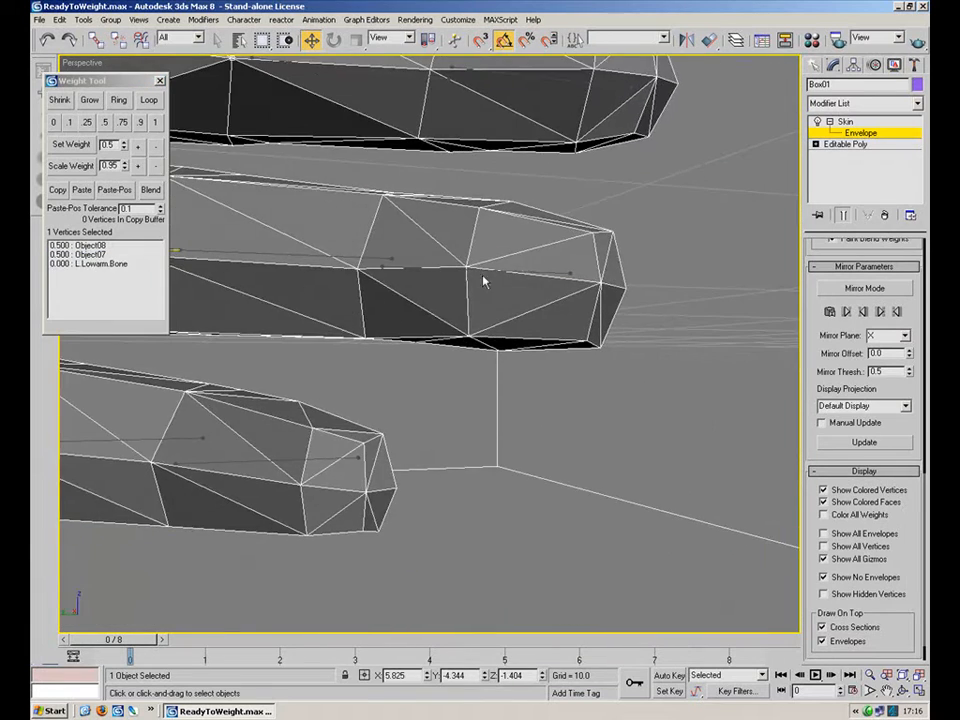
{"action": "scroll", "coordinate": [523, 269], "scroll_direction": "up", "scroll_amount": 6}
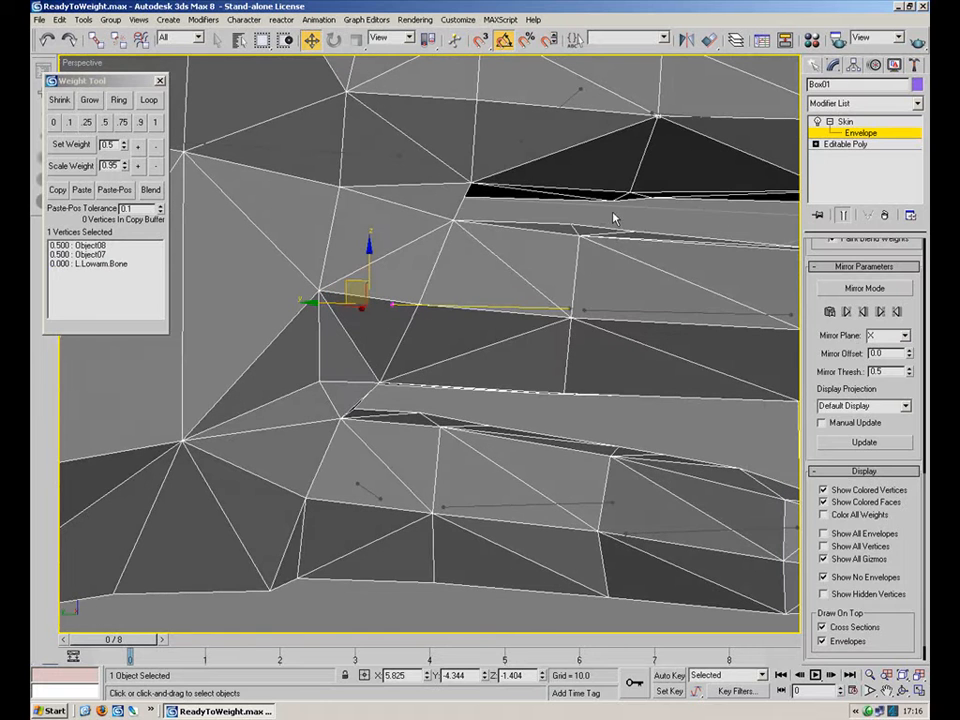
Select the next finger's vertices and give them full weight for Object12.
{"action": "left_click_drag", "start_coordinate": [645, 224], "coordinate": [485, 286]}
{"action": "left_click_drag", "start_coordinate": [476, 209], "coordinate": [370, 388], "text": "ctrl"}
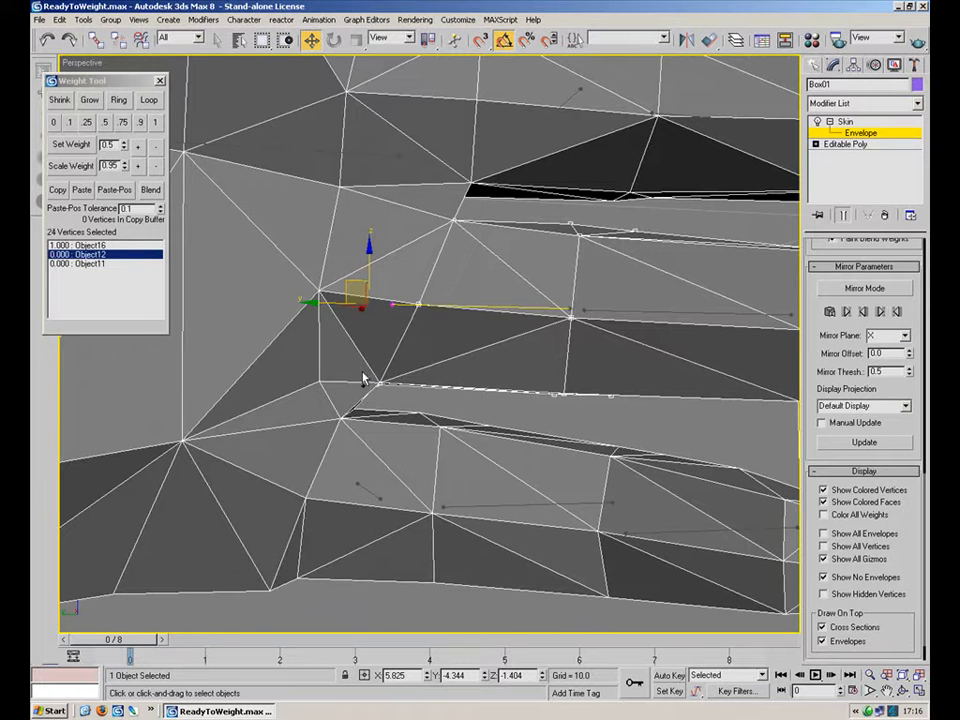
{"action": "left_click", "coordinate": [156, 123]}
{"action": "scroll", "coordinate": [459, 347], "scroll_direction": "down", "scroll_amount": 5}
{"action": "left_click_drag", "start_coordinate": [693, 240], "coordinate": [392, 439], "text": "ctrl"}
{"action": "left_click", "coordinate": [155, 122]}
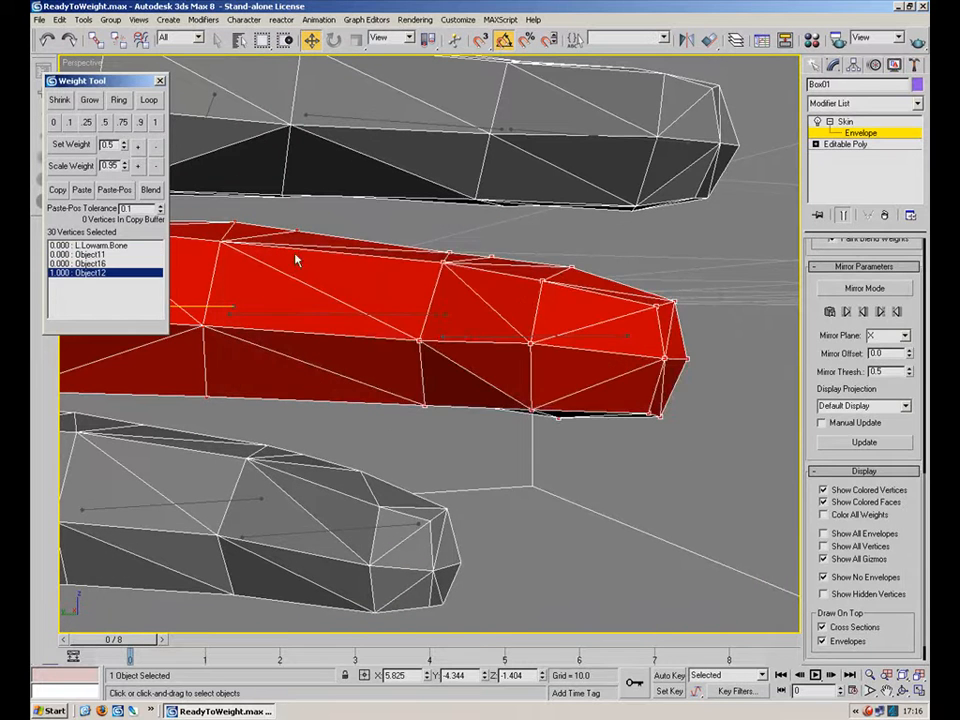
Assign the selected finger vertices full weight for Object11.
{"action": "middle_click_drag", "start_coordinate": [314, 300], "coordinate": [367, 298]}
{"action": "left_click", "coordinate": [372, 313]}
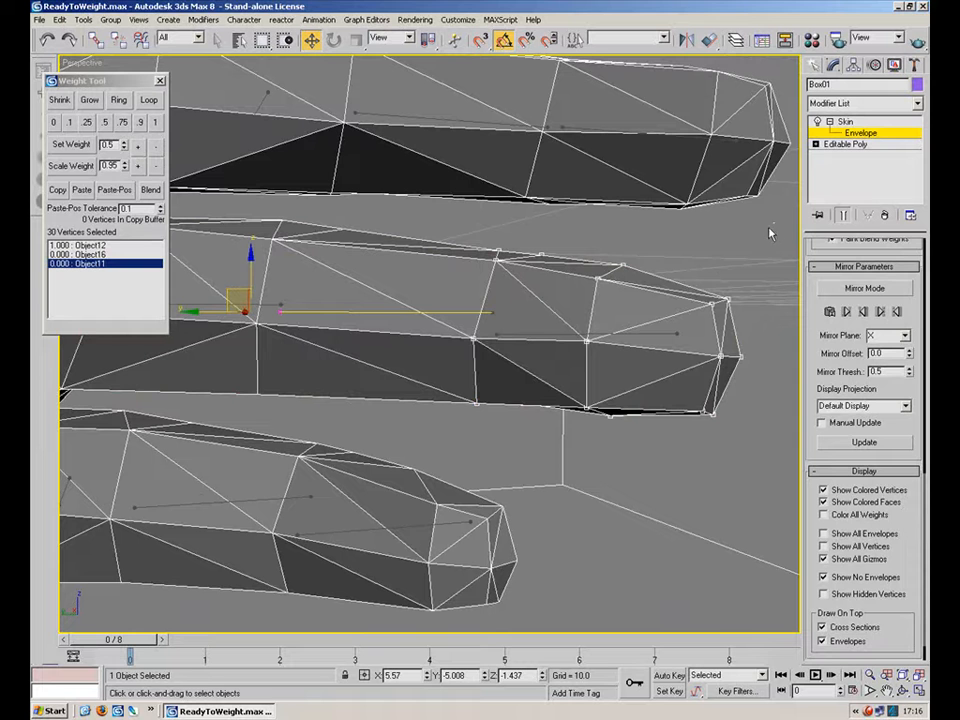
{"action": "left_click", "coordinate": [155, 122]}
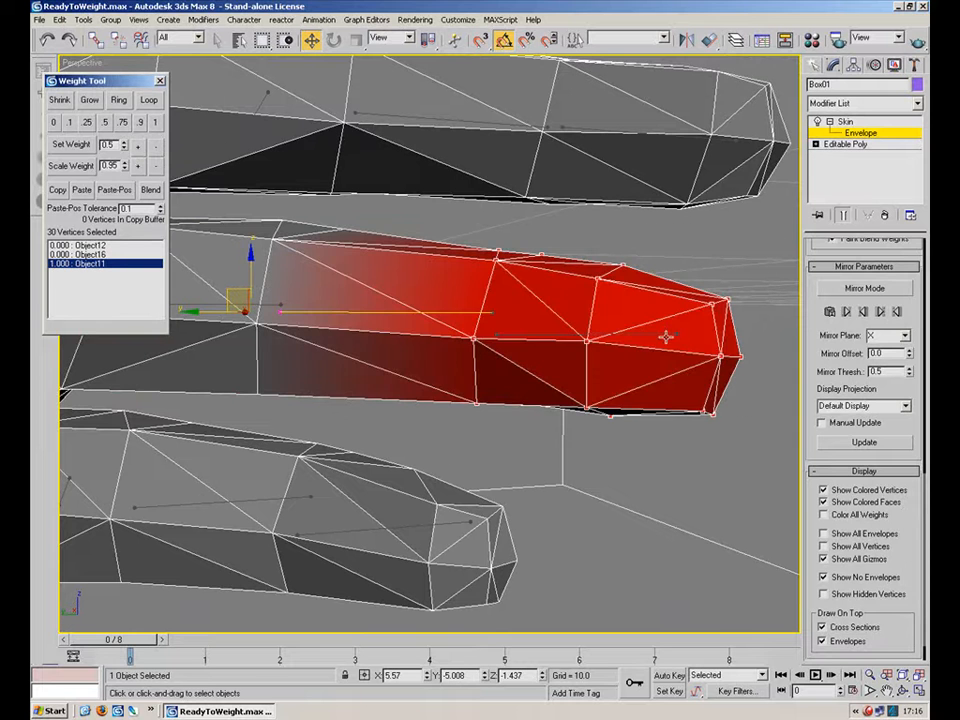
Select the fingertip vertices and set them to full weight for Object11.
{"action": "left_click", "coordinate": [675, 335]}
{"action": "left_click", "coordinate": [737, 249]}
{"action": "middle_click_drag", "start_coordinate": [683, 314], "coordinate": [677, 272], "text": "alt"}
{"action": "left_click_drag", "start_coordinate": [677, 272], "coordinate": [489, 476]}
{"action": "middle_click_drag", "start_coordinate": [489, 476], "coordinate": [304, 435], "text": "alt"}
{"action": "left_click", "coordinate": [154, 122]}
Select a finger joint's vertices and weight them 0.5 between Object11 and Object10.
{"action": "middle_click_drag", "start_coordinate": [373, 266], "coordinate": [682, 320], "text": "alt"}
{"action": "left_click_drag", "start_coordinate": [475, 272], "coordinate": [380, 336]}
{"action": "left_click_drag", "start_coordinate": [463, 446], "coordinate": [465, 445]}
{"action": "middle_click_drag", "start_coordinate": [465, 445], "coordinate": [313, 405], "text": "alt"}
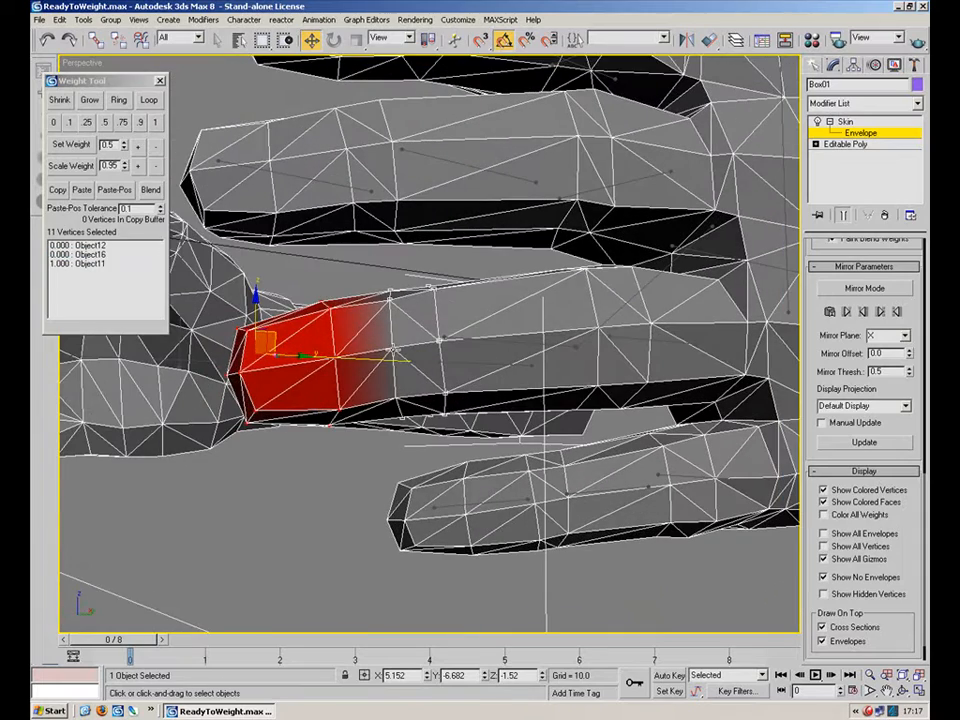
{"action": "left_click", "coordinate": [105, 123]}
{"action": "middle_click_drag", "start_coordinate": [500, 322], "coordinate": [618, 325], "text": "alt"}
{"action": "left_click", "coordinate": [499, 345]}
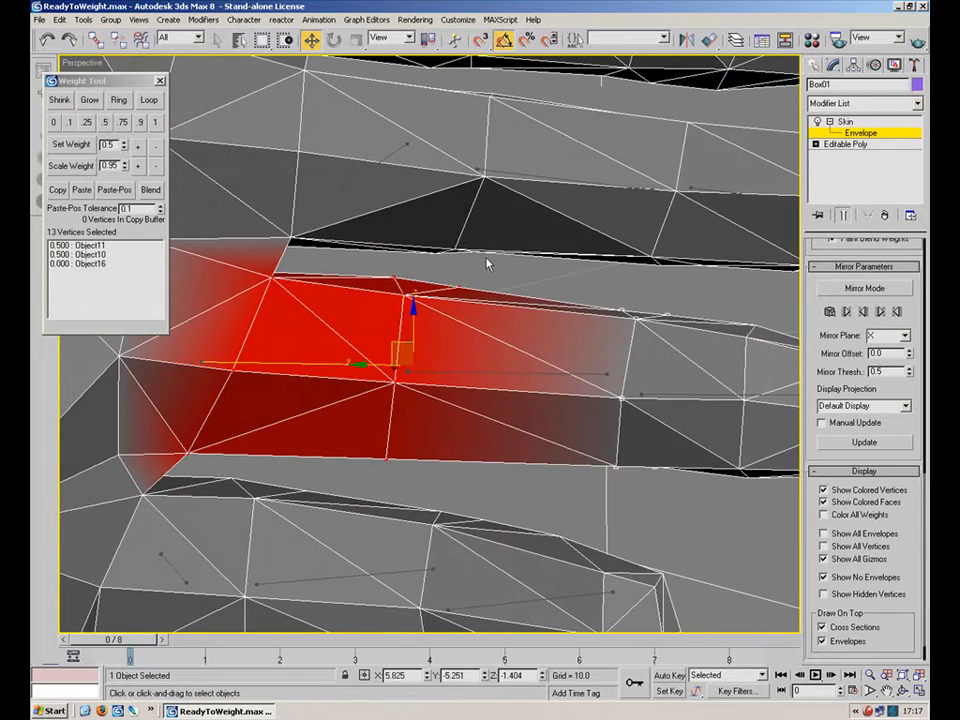
Select the finger's lower-joint vertices and set them to 0.5 shared between Object12 and Object11.
{"action": "left_click_drag", "start_coordinate": [351, 464], "coordinate": [349, 462]}
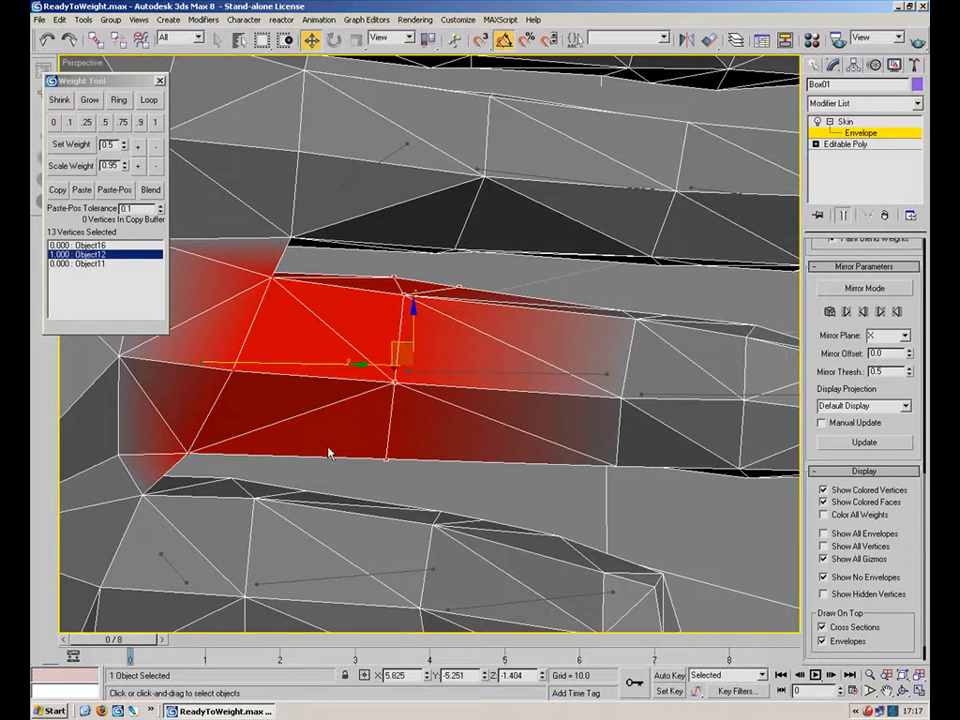
{"action": "left_click", "coordinate": [499, 369]}
{"action": "left_click", "coordinate": [111, 121]}
Select three knuckle vertices at the finger's base and give them 0.5 weight for Object07, shared with Object16.
{"action": "middle_click_drag", "start_coordinate": [499, 328], "coordinate": [160, 347], "text": "alt"}
{"action": "left_click", "coordinate": [442, 341]}
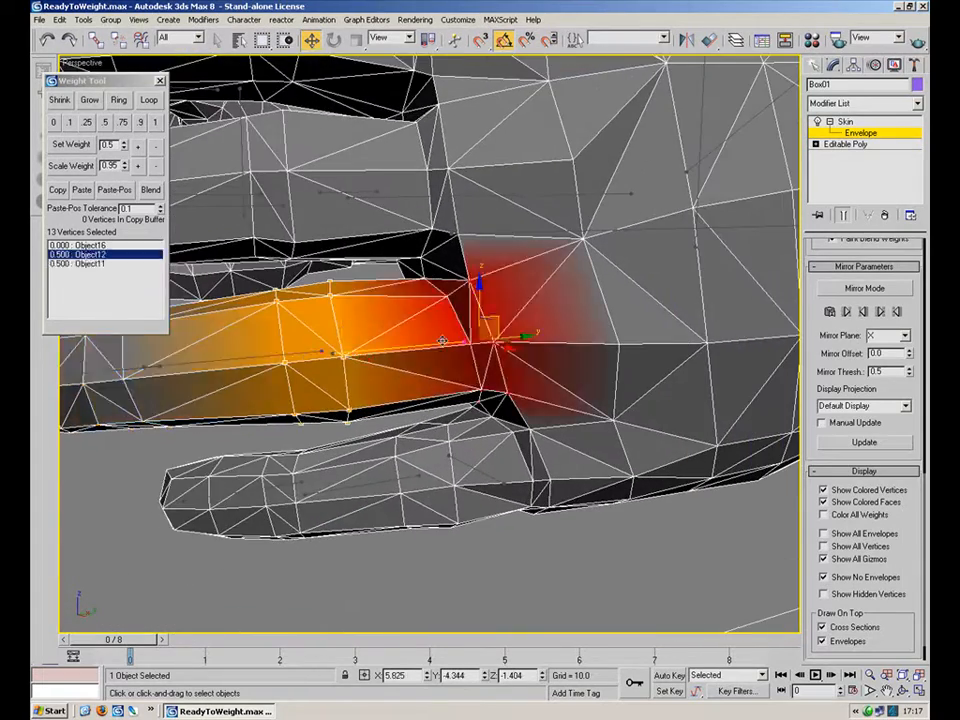
{"action": "middle_click_drag", "start_coordinate": [480, 351], "coordinate": [344, 320], "text": "alt"}
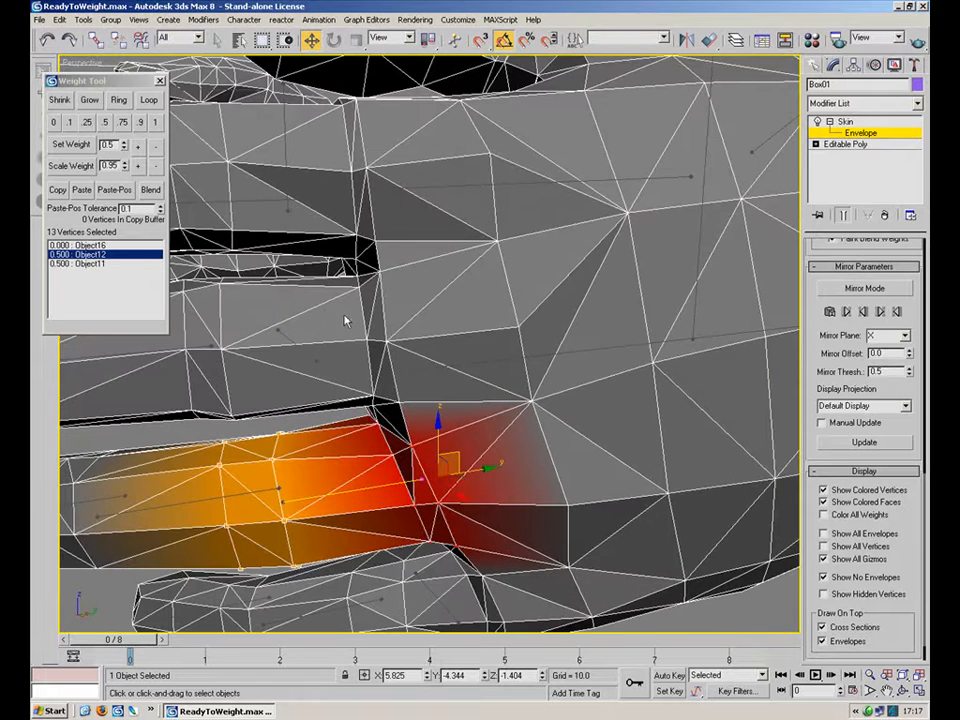
{"action": "left_click", "coordinate": [296, 337]}
{"action": "left_click", "coordinate": [497, 242]}
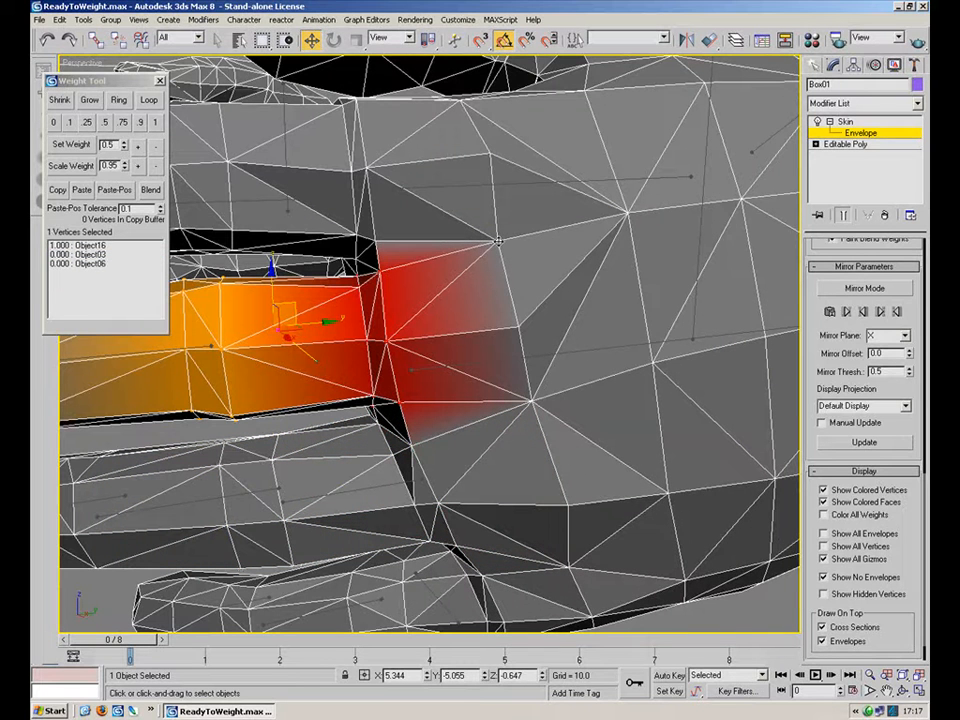
{"action": "left_click", "coordinate": [518, 327], "text": "ctrl"}
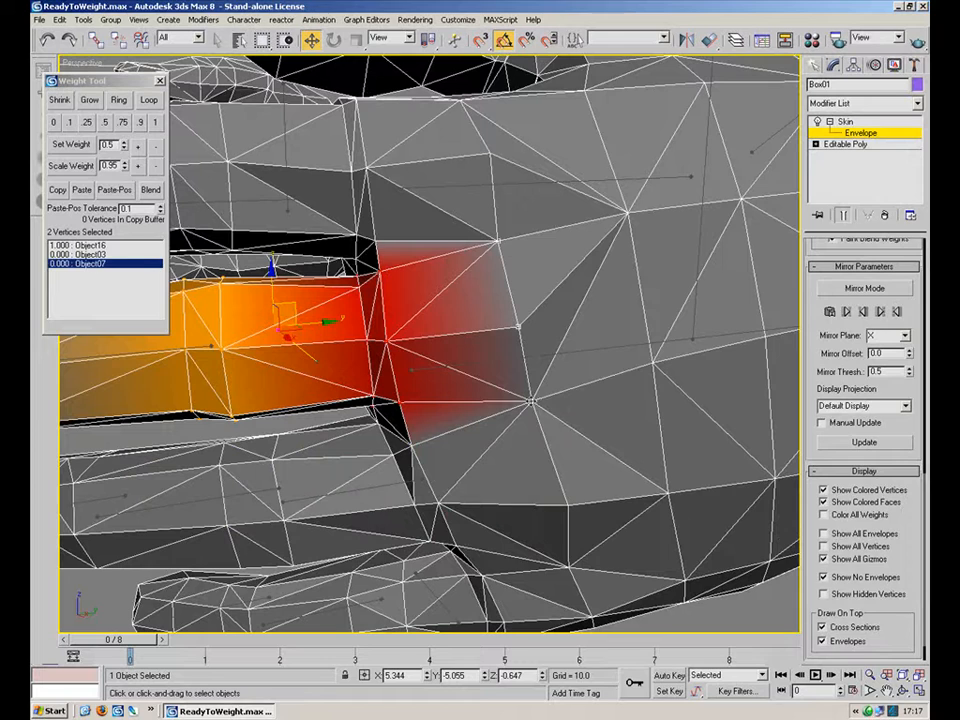
{"action": "left_click", "coordinate": [531, 402], "text": "ctrl"}
{"action": "left_click", "coordinate": [106, 122]}
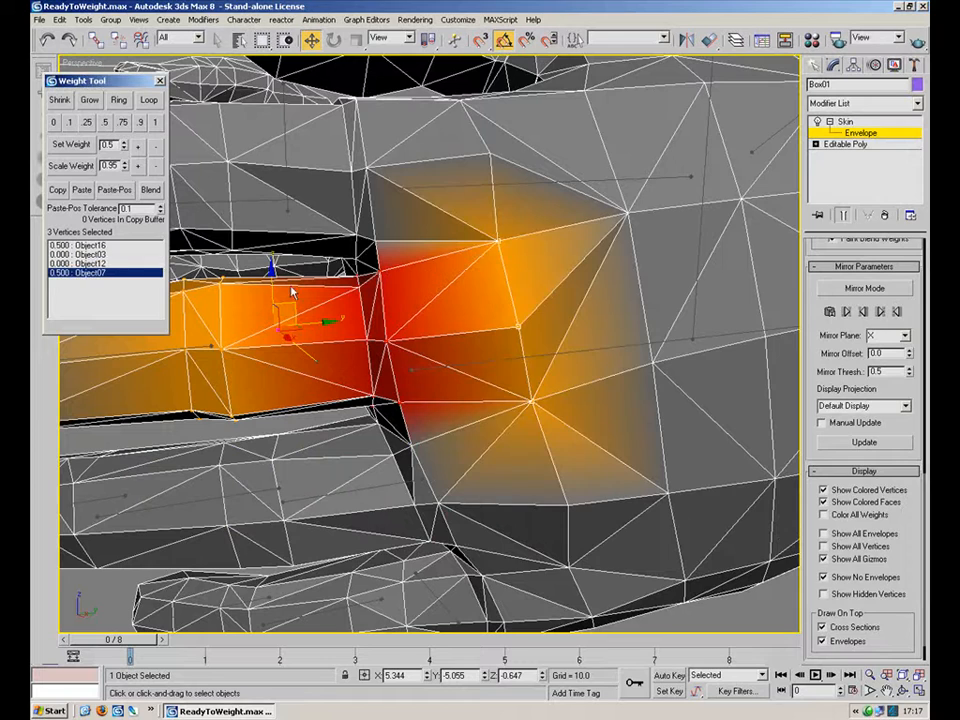
Select three more knuckle vertices and set them to 0.5 for Object07.
{"action": "middle_click_drag", "start_coordinate": [401, 386], "coordinate": [600, 354], "text": "alt"}
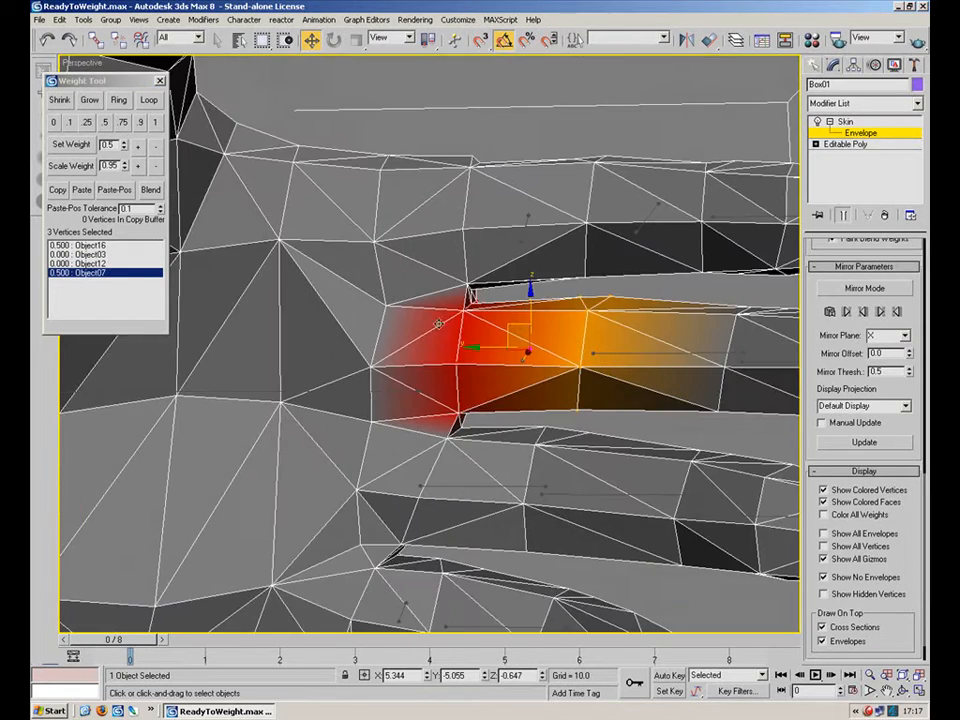
{"action": "left_click", "coordinate": [387, 308]}
{"action": "left_click", "coordinate": [370, 366], "text": "ctrl"}
{"action": "left_click", "coordinate": [373, 422], "text": "ctrl"}
{"action": "left_click", "coordinate": [104, 122]}
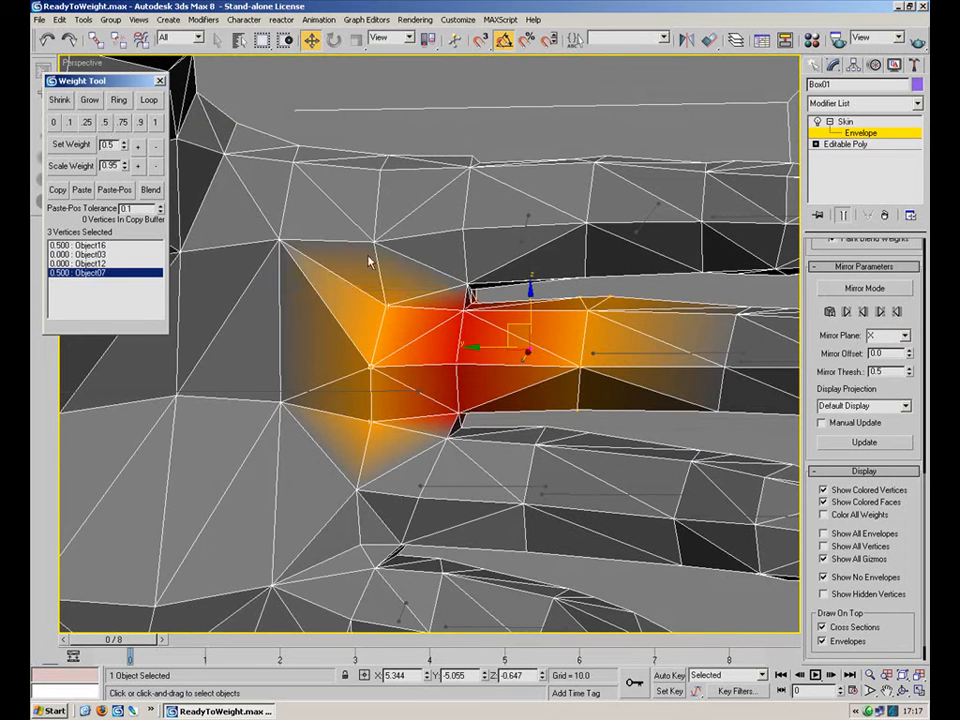
Select a single knuckle vertex and set its Object16 weight to 0.5.
{"action": "left_click", "coordinate": [524, 235]}
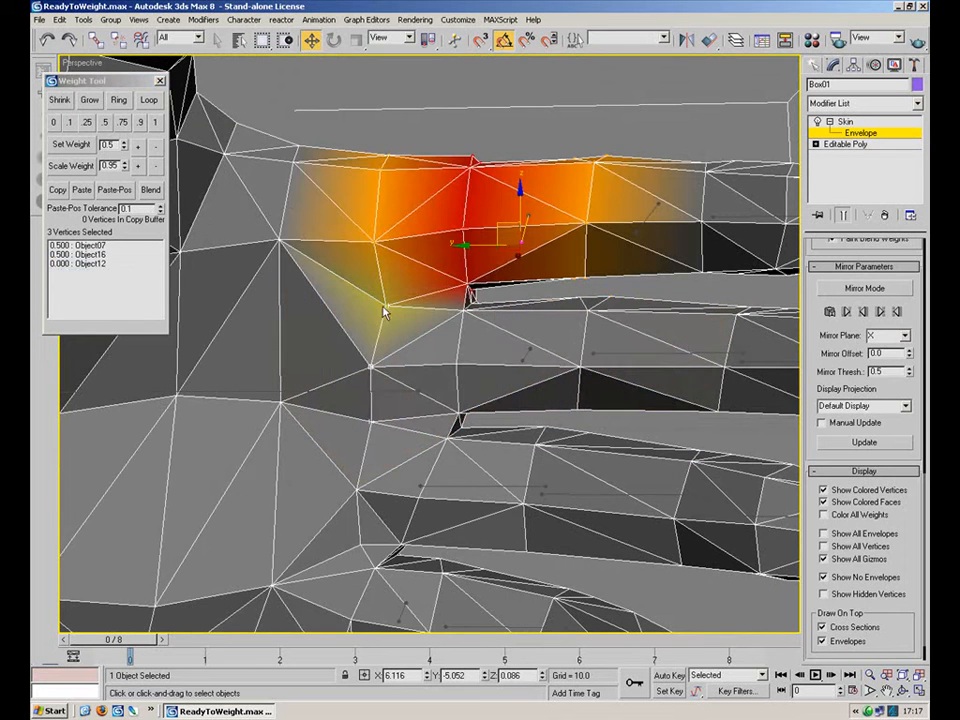
{"action": "left_click", "coordinate": [385, 304]}
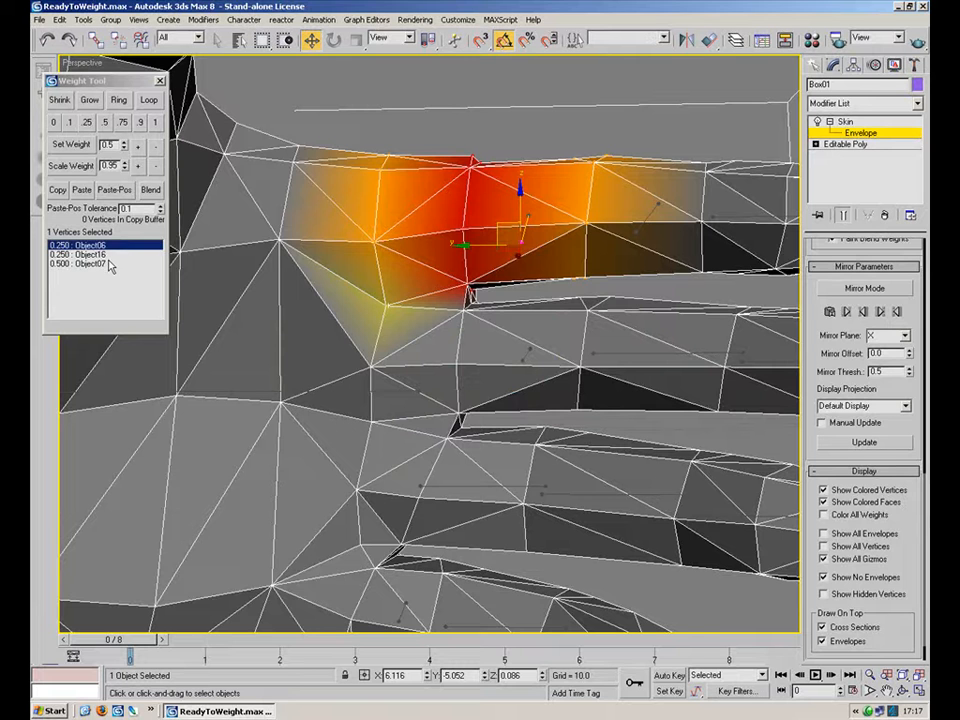
{"action": "left_click", "coordinate": [99, 256]}
{"action": "left_click", "coordinate": [91, 263]}
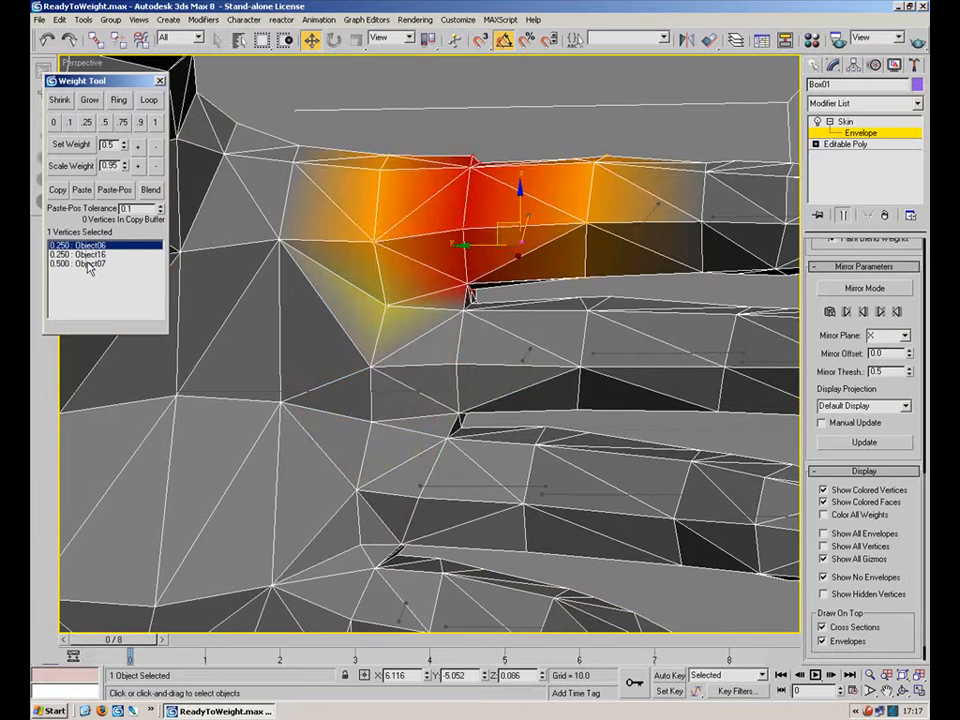
{"action": "left_click", "coordinate": [91, 254]}
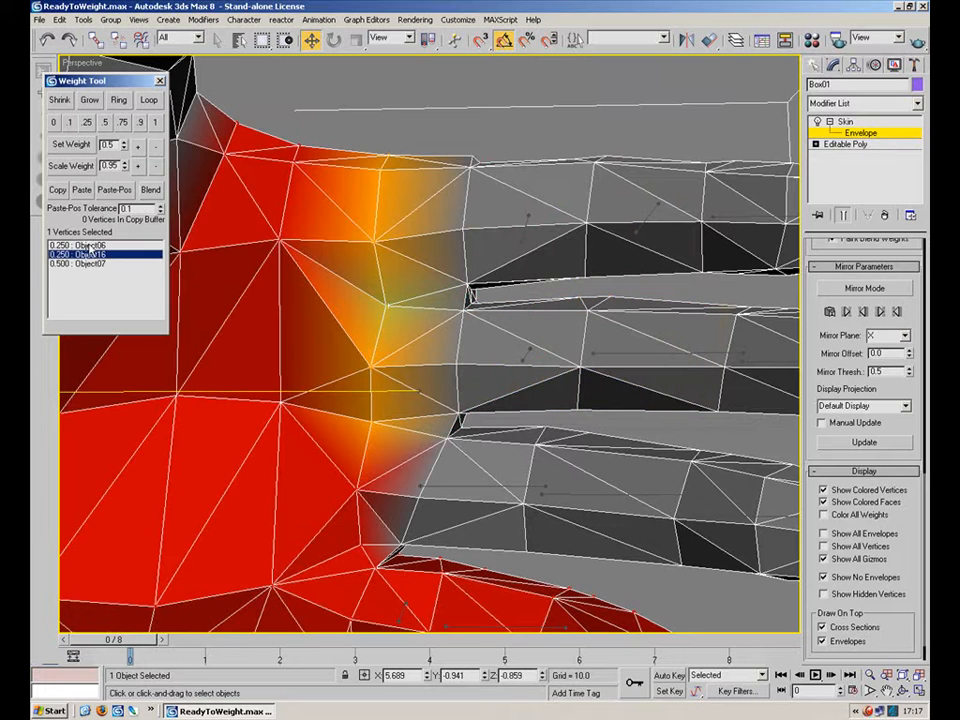
{"action": "left_click", "coordinate": [105, 122]}
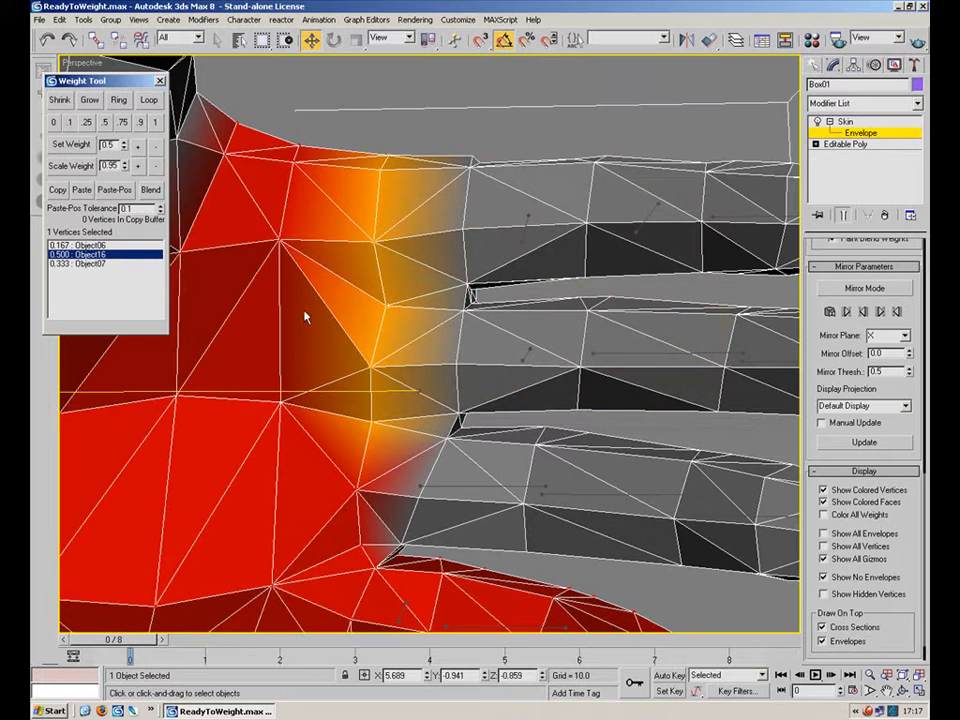
Select a knuckle vertex between the fingers and set it to 0.5 for Object12 alongside Object16.
{"action": "middle_click_drag", "start_coordinate": [424, 426], "coordinate": [344, 312]}
{"action": "scroll", "coordinate": [433, 392], "scroll_direction": "up", "scroll_amount": 3}
{"action": "left_click", "coordinate": [364, 403]}
{"action": "scroll", "coordinate": [344, 312], "scroll_direction": "down", "scroll_amount": 3}
{"action": "middle_click_drag", "start_coordinate": [438, 348], "coordinate": [462, 359]}
{"action": "middle_click_drag", "start_coordinate": [365, 339], "coordinate": [390, 348]}
{"action": "left_click", "coordinate": [438, 355]}
{"action": "left_click", "coordinate": [335, 355]}
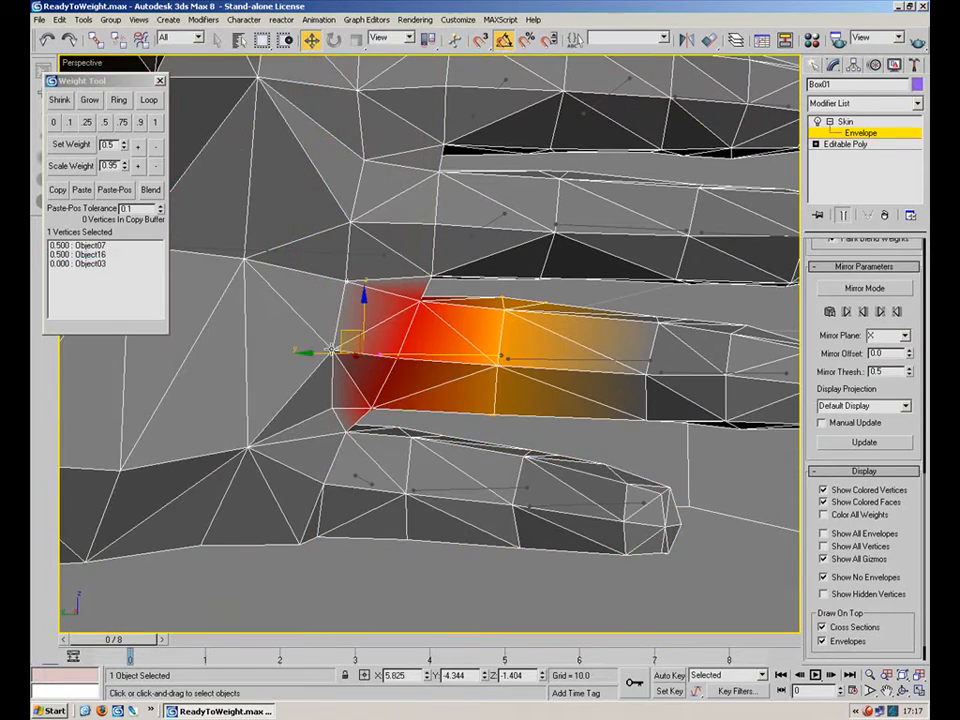
{"action": "left_click", "coordinate": [105, 121]}
Inspect the selected knuckle vertex's weights and highlight Object16's influence across the hand.
{"action": "scroll", "coordinate": [343, 311], "scroll_direction": "up", "scroll_amount": 5}
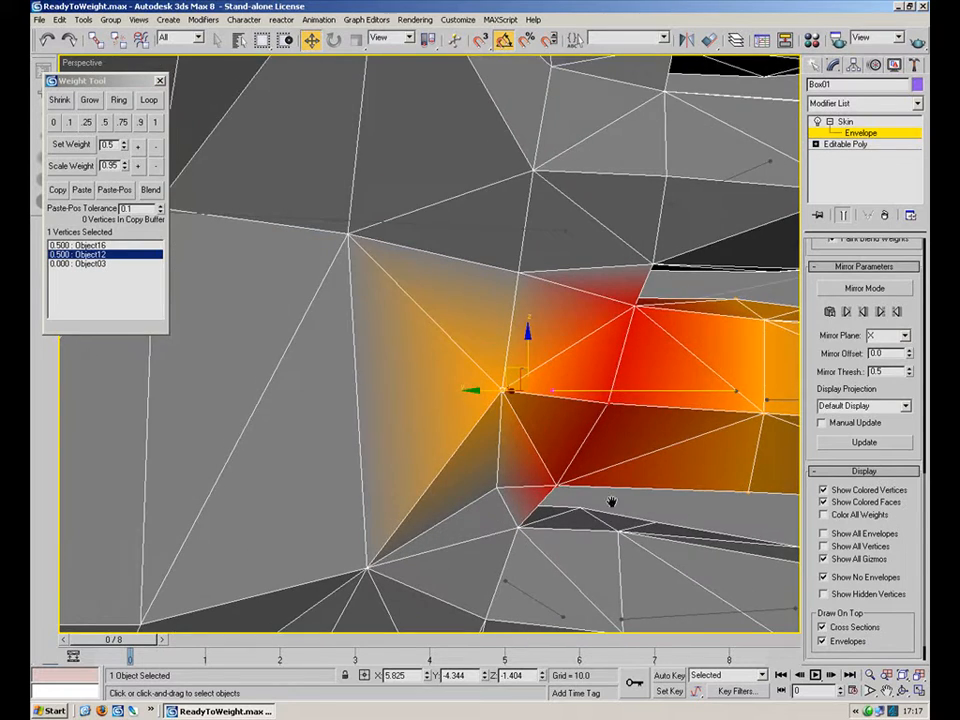
{"action": "middle_click_drag", "start_coordinate": [612, 502], "coordinate": [498, 402]}
{"action": "scroll", "coordinate": [315, 424], "scroll_direction": "down", "scroll_amount": 5}
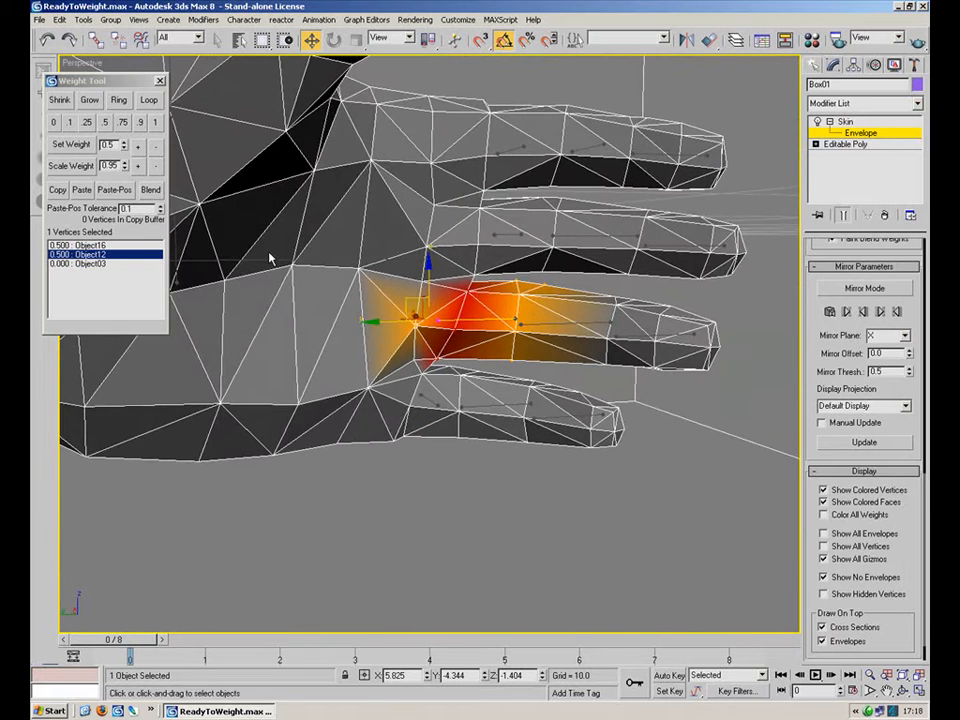
{"action": "left_click", "coordinate": [77, 245]}
{"action": "scroll", "coordinate": [422, 385], "scroll_direction": "up", "scroll_amount": 5}
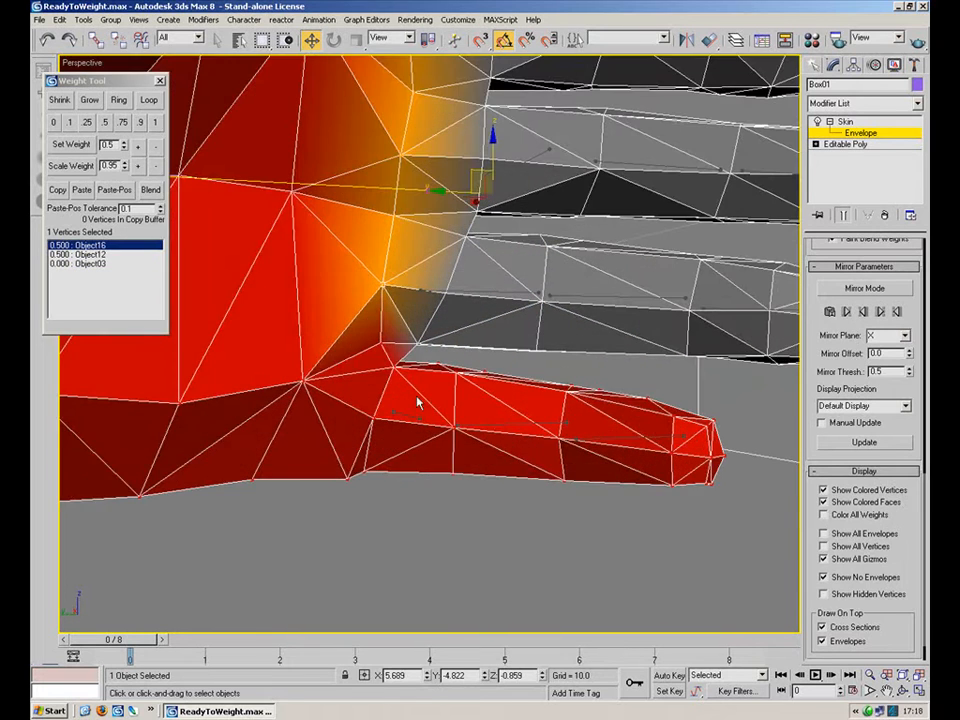
{"action": "left_click", "coordinate": [411, 420]}
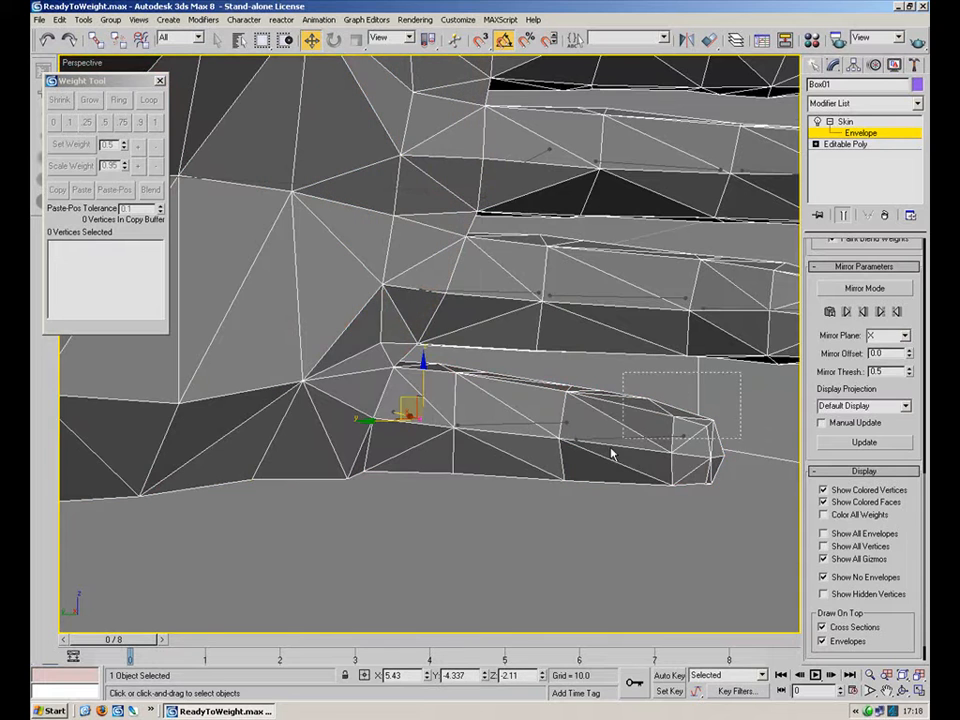
Select 53 vertices of the lower finger and set their weight to 1 for Object15.
{"action": "left_click_drag", "start_coordinate": [677, 408], "coordinate": [521, 521]}
{"action": "middle_click_drag", "start_coordinate": [526, 400], "coordinate": [540, 389], "text": "alt"}
{"action": "left_click_drag", "start_coordinate": [527, 351], "coordinate": [405, 474]}
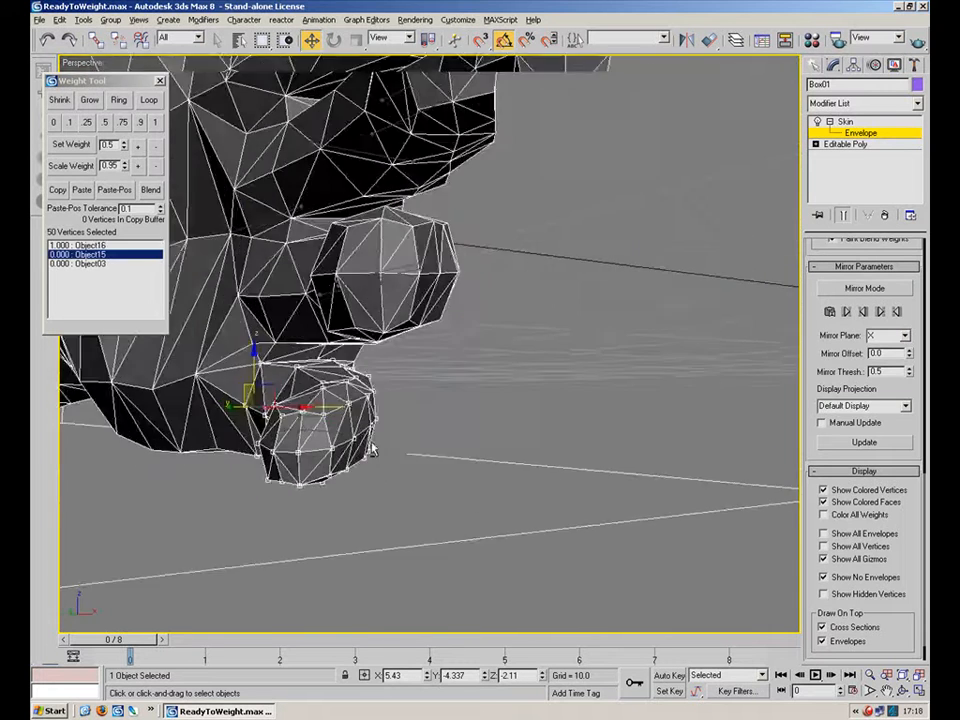
{"action": "middle_click_drag", "start_coordinate": [370, 449], "coordinate": [265, 469], "text": "alt"}
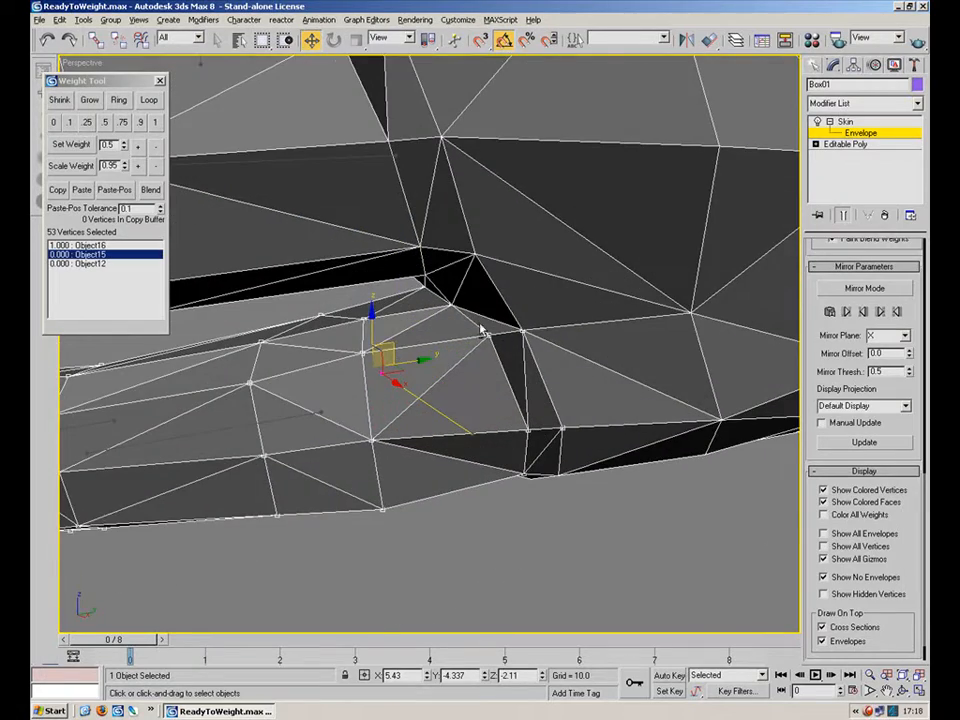
{"action": "middle_click_drag", "start_coordinate": [481, 331], "coordinate": [518, 318], "text": "alt"}
{"action": "middle_click_drag", "start_coordinate": [441, 331], "coordinate": [445, 338], "text": "alt"}
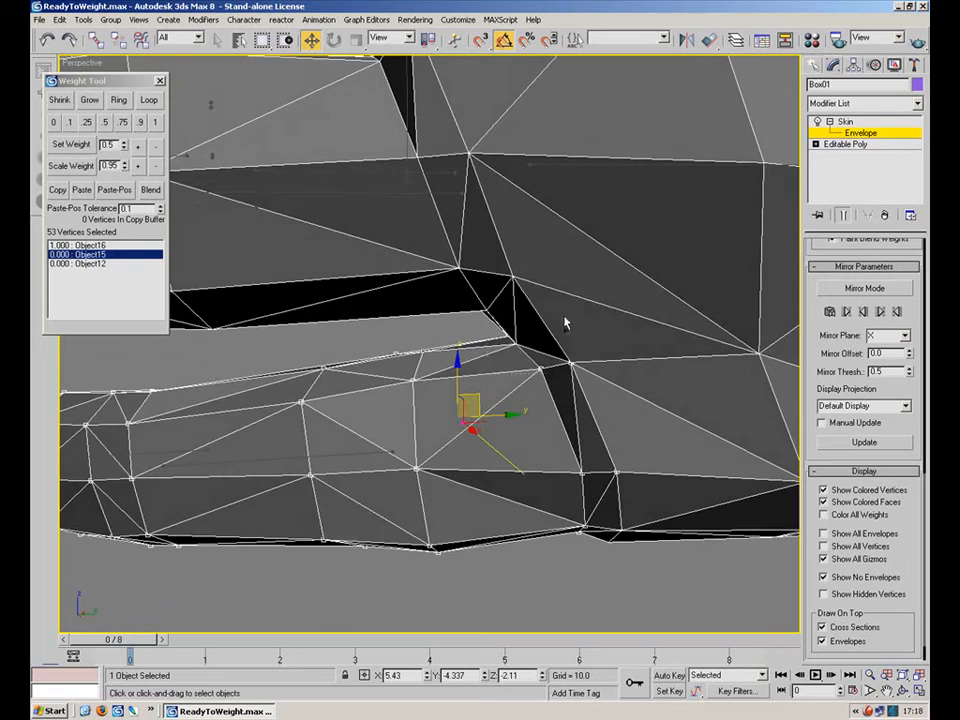
{"action": "left_click", "coordinate": [902, 677]}
{"action": "middle_click_drag", "start_coordinate": [430, 410], "coordinate": [600, 402], "text": "alt"}
{"action": "scroll", "coordinate": [406, 373], "scroll_direction": "down", "scroll_amount": 5}
{"action": "middle_click_drag", "start_coordinate": [405, 373], "coordinate": [496, 380], "text": "alt"}
{"action": "scroll", "coordinate": [456, 284], "scroll_direction": "up", "scroll_amount": 6}
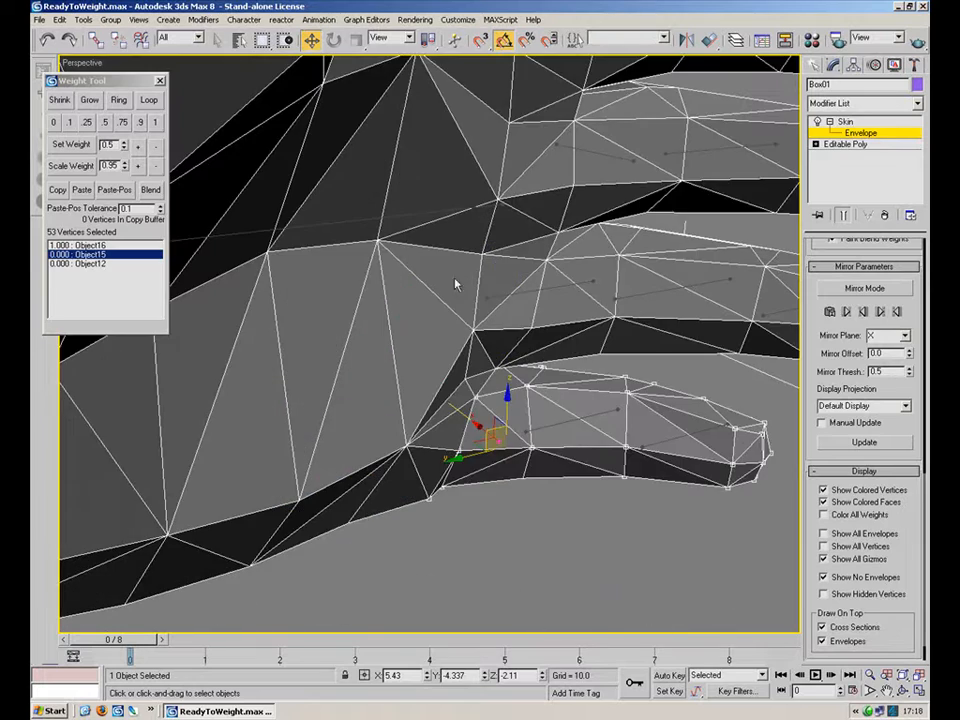
{"action": "left_click", "coordinate": [155, 123]}
Select about 30 vertices along the same finger and set their weight to 1.
{"action": "middle_click_drag", "start_coordinate": [600, 421], "coordinate": [558, 367], "text": "alt"}
{"action": "left_click", "coordinate": [409, 386], "text": "ctrl"}
{"action": "middle_click_drag", "start_coordinate": [484, 360], "coordinate": [452, 377], "text": "alt"}
{"action": "left_click", "coordinate": [488, 393]}
{"action": "middle_click_drag", "start_coordinate": [606, 414], "coordinate": [553, 354], "text": "alt"}
{"action": "left_click_drag", "start_coordinate": [585, 317], "coordinate": [420, 469]}
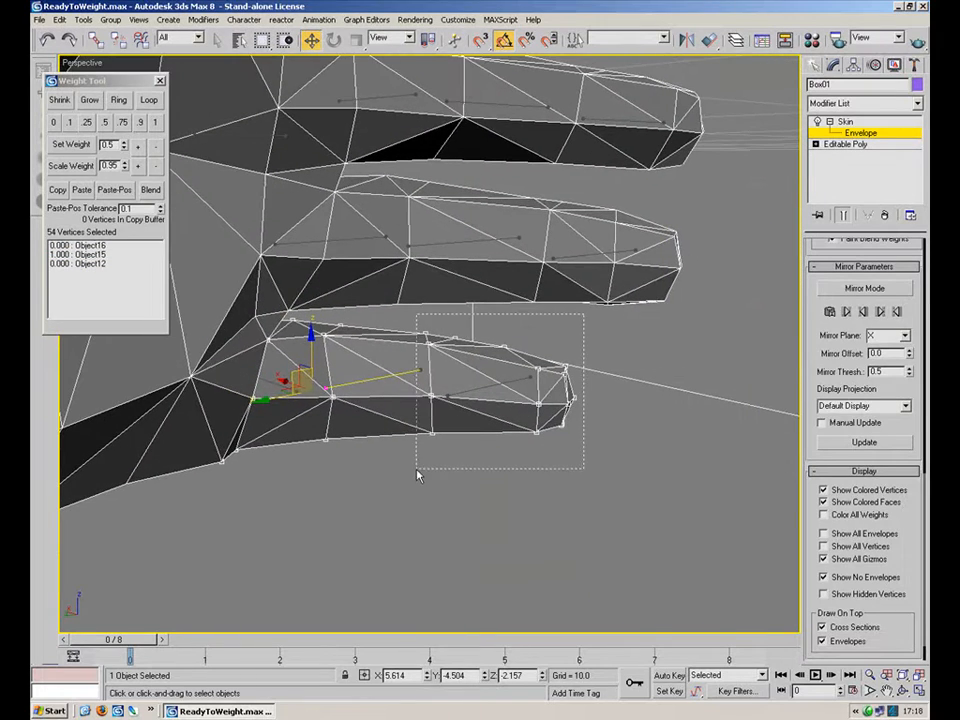
{"action": "left_click", "coordinate": [158, 125]}
{"action": "left_click", "coordinate": [493, 386]}
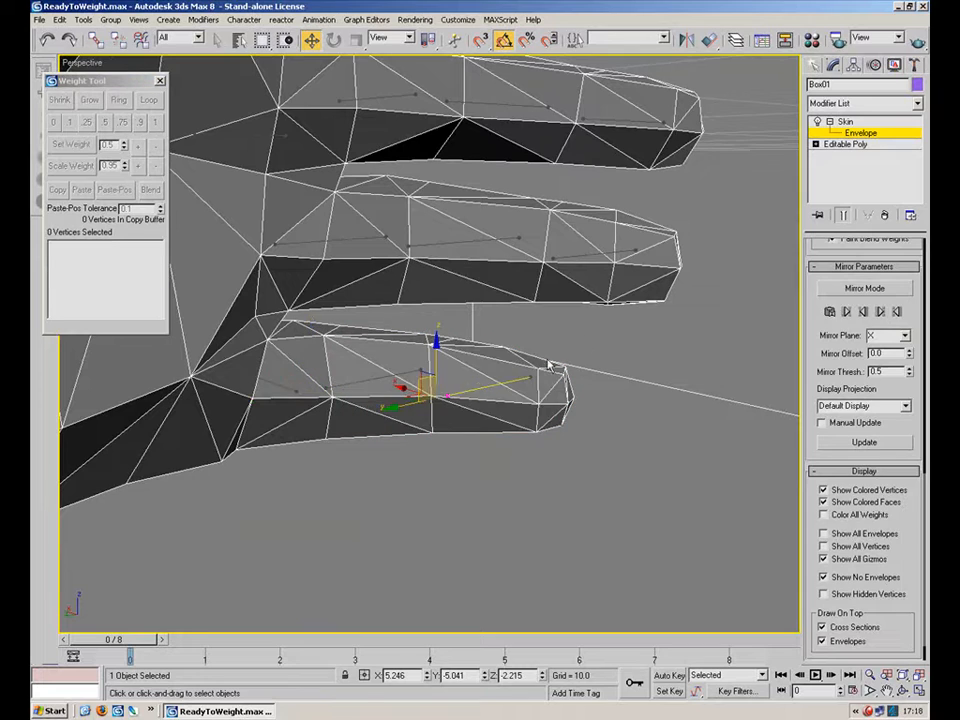
Select the 17 fingertip vertices and set their weight to 1 for Object13.
{"action": "left_click_drag", "start_coordinate": [541, 411], "coordinate": [542, 434]}
{"action": "middle_click_drag", "start_coordinate": [542, 434], "coordinate": [583, 471], "text": "alt"}
{"action": "left_click_drag", "start_coordinate": [583, 471], "coordinate": [489, 360]}
{"action": "left_click", "coordinate": [155, 122]}
{"action": "middle_click_drag", "start_coordinate": [450, 330], "coordinate": [486, 396], "text": "alt"}
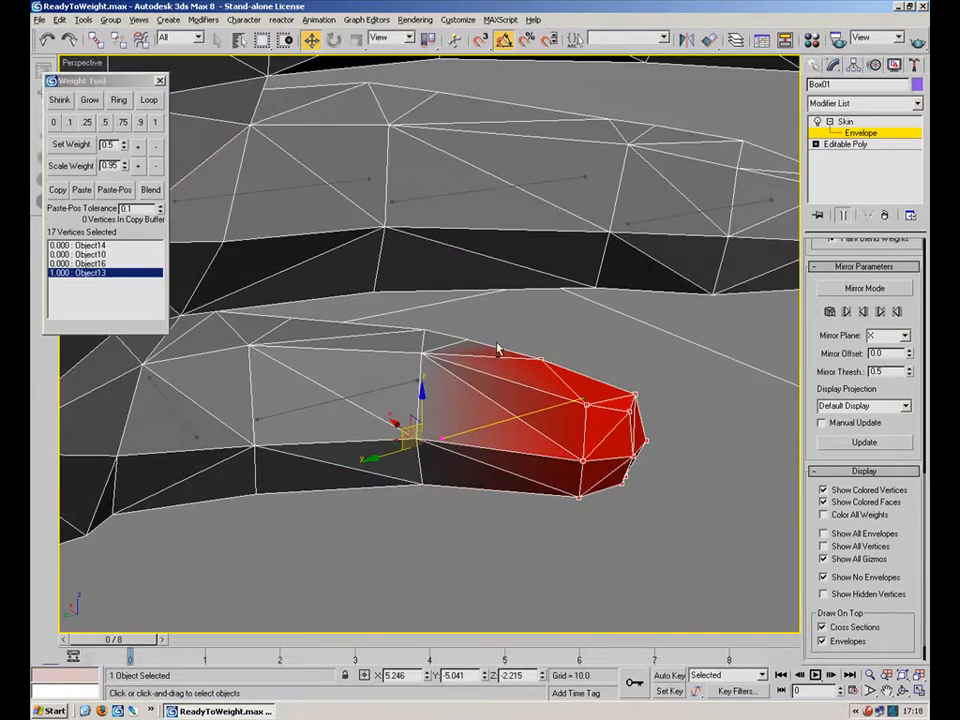
Select 13 vertices at the finger's middle joint and set them to 0.5, shared between Object14 and Object13.
{"action": "middle_click_drag", "start_coordinate": [496, 347], "coordinate": [509, 347], "text": "alt"}
{"action": "left_click_drag", "start_coordinate": [392, 531], "coordinate": [392, 531]}
{"action": "middle_click_drag", "start_coordinate": [392, 531], "coordinate": [212, 232], "text": "alt"}
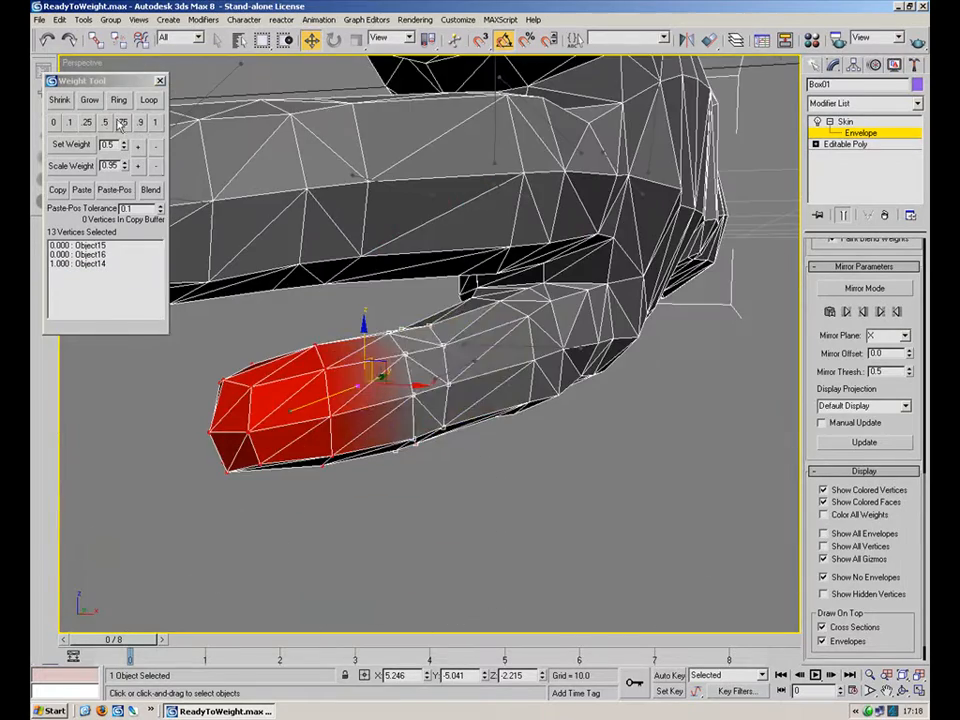
{"action": "left_click", "coordinate": [105, 123]}
{"action": "middle_click_drag", "start_coordinate": [441, 345], "coordinate": [618, 368], "text": "alt"}
{"action": "left_click", "coordinate": [300, 394]}
{"action": "middle_click_drag", "start_coordinate": [326, 390], "coordinate": [480, 379]}
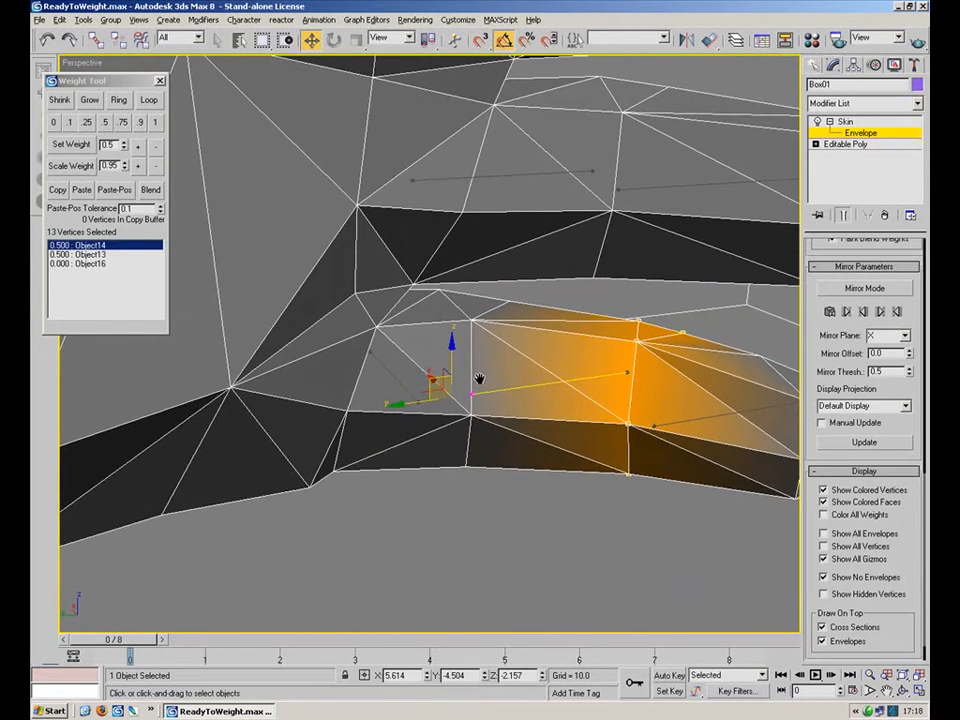
Set 11 vertices around the finger's lower joint to 0.5 for Object15 and undo the change.
{"action": "left_click", "coordinate": [401, 383]}
{"action": "left_click_drag", "start_coordinate": [461, 291], "coordinate": [459, 297]}
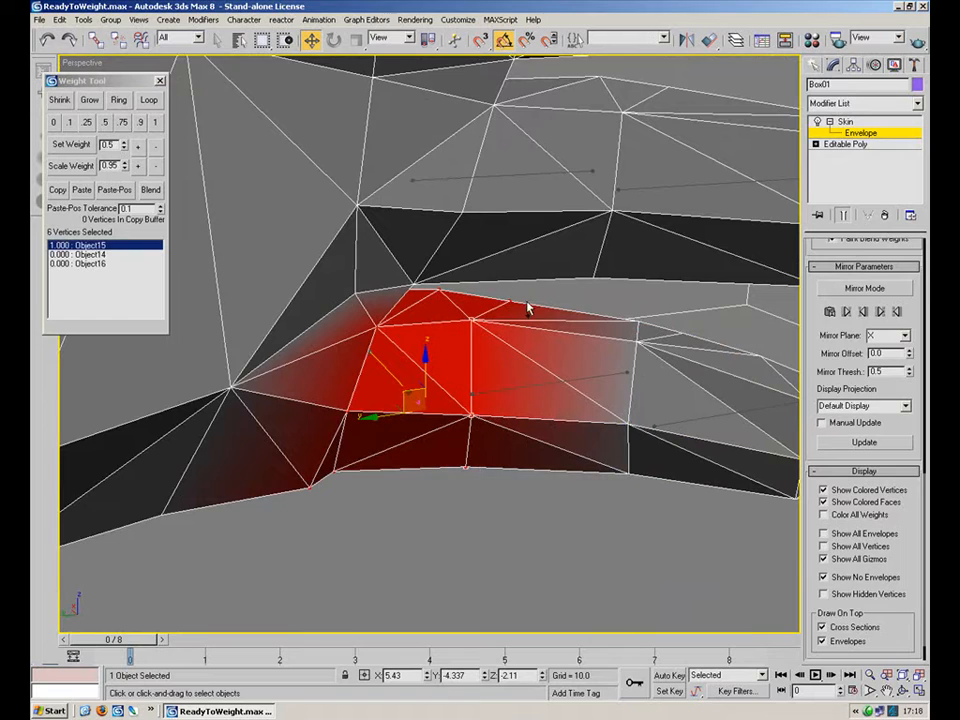
{"action": "left_click", "coordinate": [457, 298], "text": "ctrl"}
{"action": "middle_click_drag", "start_coordinate": [440, 287], "coordinate": [363, 290], "text": "alt"}
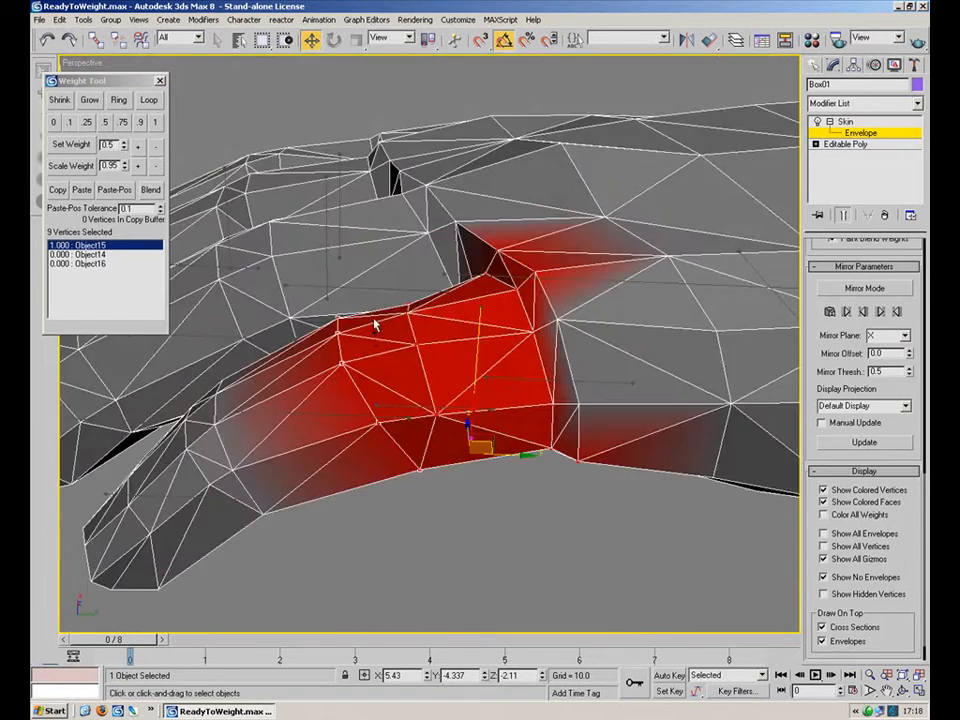
{"action": "left_click", "coordinate": [417, 345], "text": "ctrl"}
{"action": "left_click", "coordinate": [105, 122]}
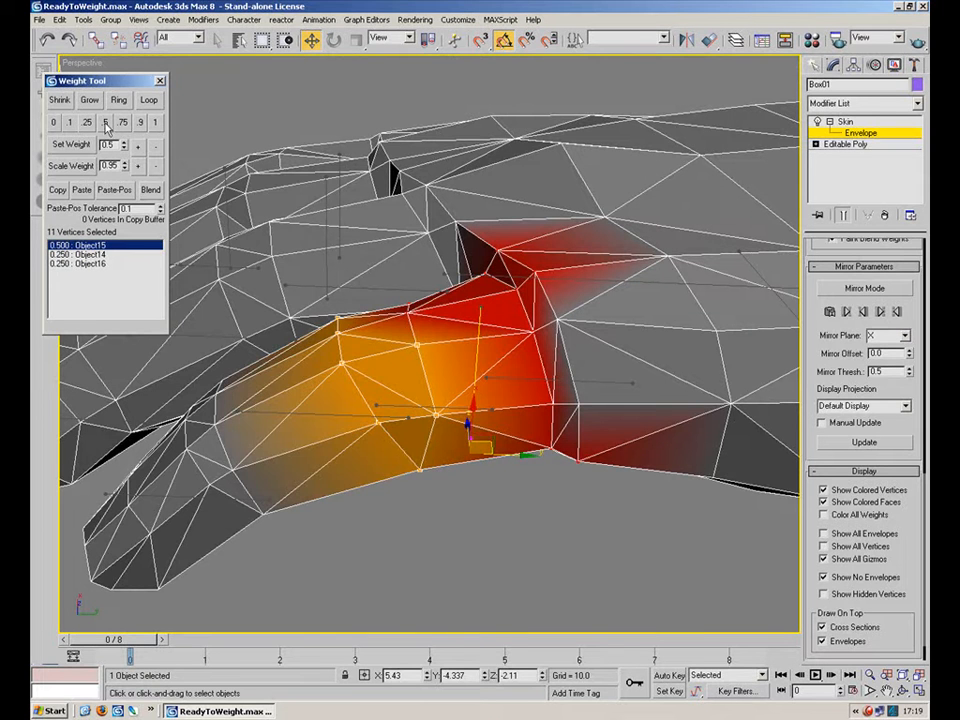
{"action": "key", "text": "ctrl+z"}
Select 13 vertices at the finger's lower joint and set them to 0.5 for Object15, shared with Object14.
{"action": "middle_click_drag", "start_coordinate": [388, 317], "coordinate": [607, 409], "text": "alt"}
{"action": "left_click", "coordinate": [334, 378]}
{"action": "left_click_drag", "start_coordinate": [533, 466], "coordinate": [432, 281]}
{"action": "mouse_move", "coordinate": [434, 417]}
{"action": "middle_mouse_down", "text": "alt"}
{"action": "mouse_move", "coordinate": [179, 238]}
{"action": "mouse_move", "coordinate": [425, 451]}
{"action": "mouse_move", "coordinate": [381, 452]}
{"action": "mouse_move", "coordinate": [435, 446]}
{"action": "mouse_move", "coordinate": [395, 437]}
{"action": "middle_mouse_up", "text": "alt"}
{"action": "left_click", "coordinate": [104, 121]}
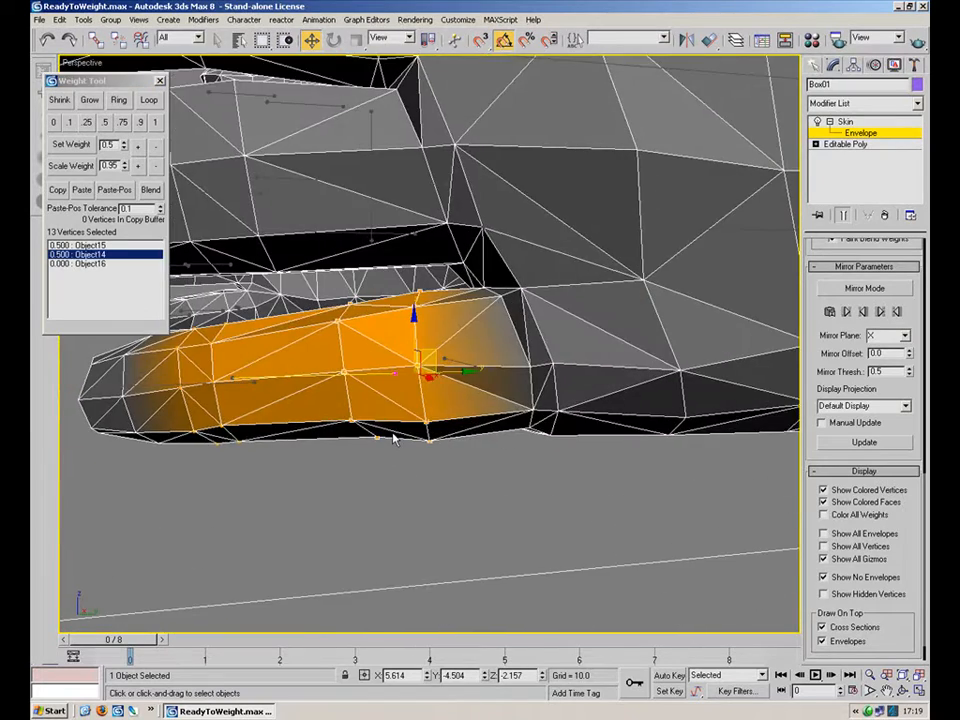
Select two knuckle vertices at the finger's base and set them to 0.5.
{"action": "left_click", "coordinate": [461, 361]}
{"action": "mouse_move", "coordinate": [486, 341]}
{"action": "middle_mouse_down", "text": "alt"}
{"action": "mouse_move", "coordinate": [453, 343]}
{"action": "mouse_move", "coordinate": [475, 308]}
{"action": "middle_mouse_up", "text": "alt"}
{"action": "mouse_move", "coordinate": [475, 308]}
{"action": "middle_mouse_down"}
{"action": "mouse_move", "coordinate": [365, 299]}
{"action": "mouse_move", "coordinate": [407, 334]}
{"action": "mouse_move", "coordinate": [620, 296]}
{"action": "mouse_move", "coordinate": [689, 220]}
{"action": "mouse_move", "coordinate": [840, 338]}
{"action": "mouse_move", "coordinate": [503, 394]}
{"action": "middle_mouse_up"}
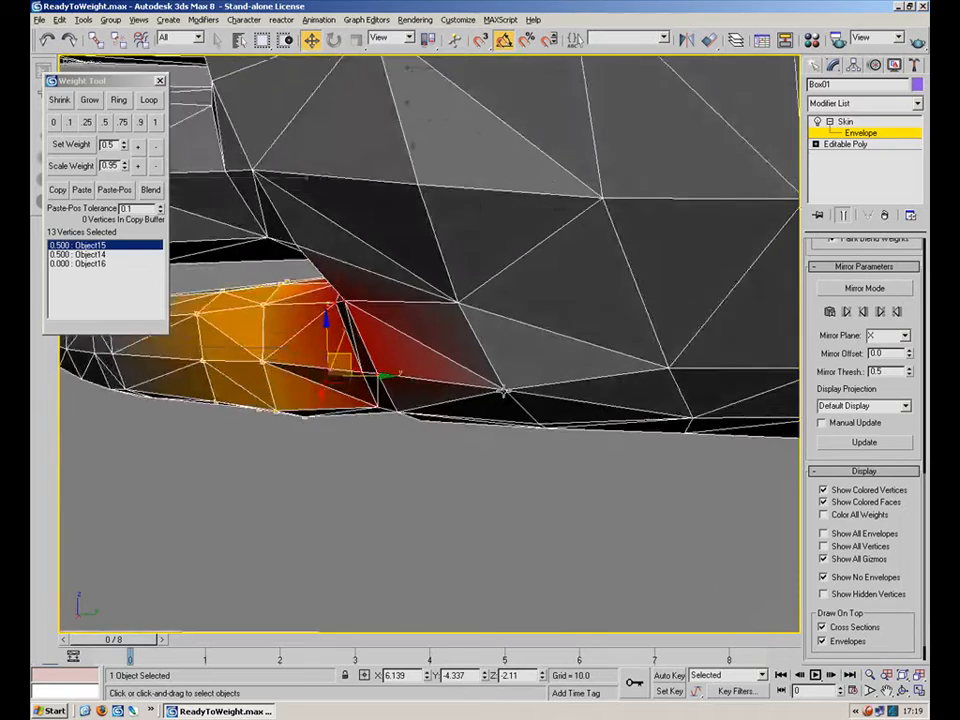
{"action": "left_click_drag", "start_coordinate": [439, 463], "coordinate": [416, 446]}
{"action": "middle_click_drag", "start_coordinate": [503, 394], "coordinate": [532, 406], "text": "alt"}
{"action": "left_click_drag", "start_coordinate": [416, 446], "coordinate": [364, 394]}
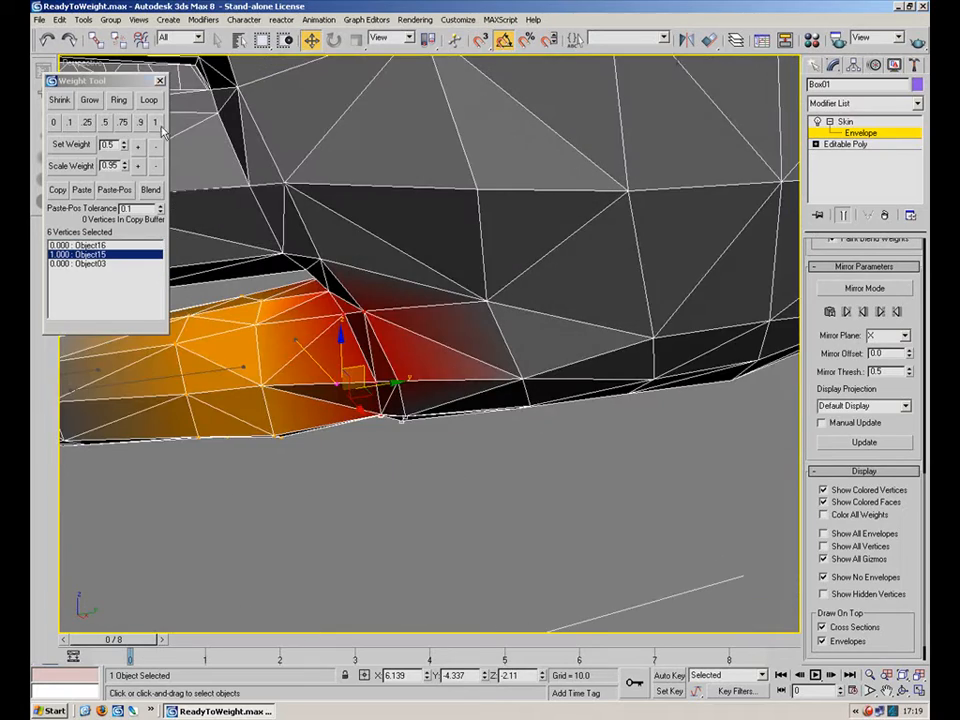
{"action": "middle_click_drag", "start_coordinate": [304, 253], "coordinate": [388, 343], "text": "alt"}
{"action": "left_click", "coordinate": [474, 334]}
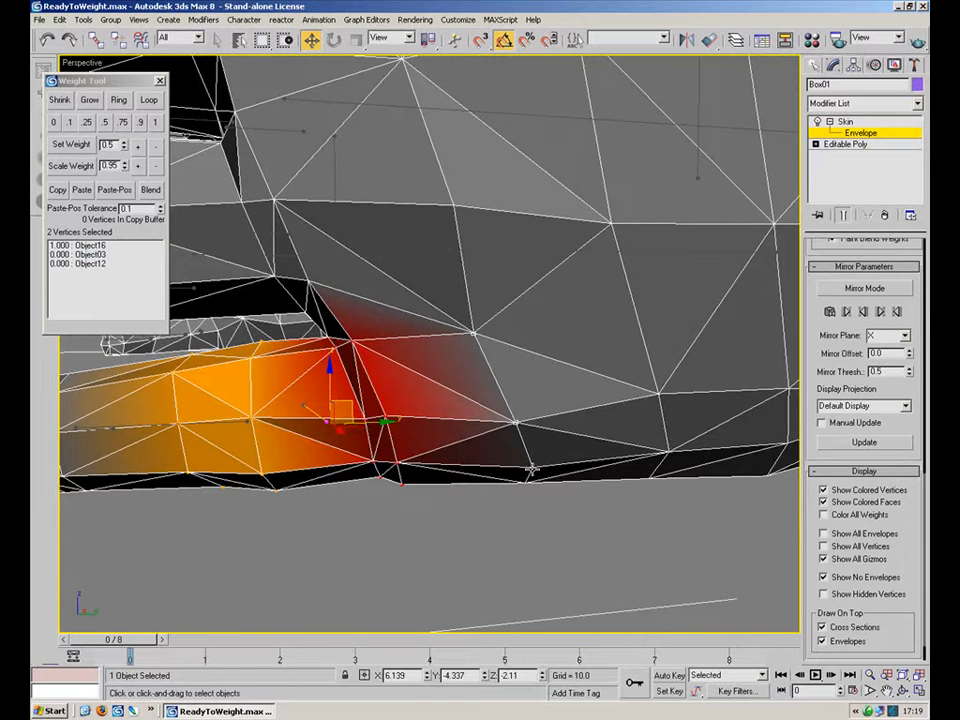
{"action": "left_click", "coordinate": [107, 124]}
Set two knuckle vertices, one after the other, to 0.5 for Object15 shared with Object16.
{"action": "middle_click_drag", "start_coordinate": [314, 348], "coordinate": [344, 198]}
{"action": "middle_click_drag", "start_coordinate": [462, 326], "coordinate": [480, 290], "text": "alt"}
{"action": "left_click", "coordinate": [421, 376]}
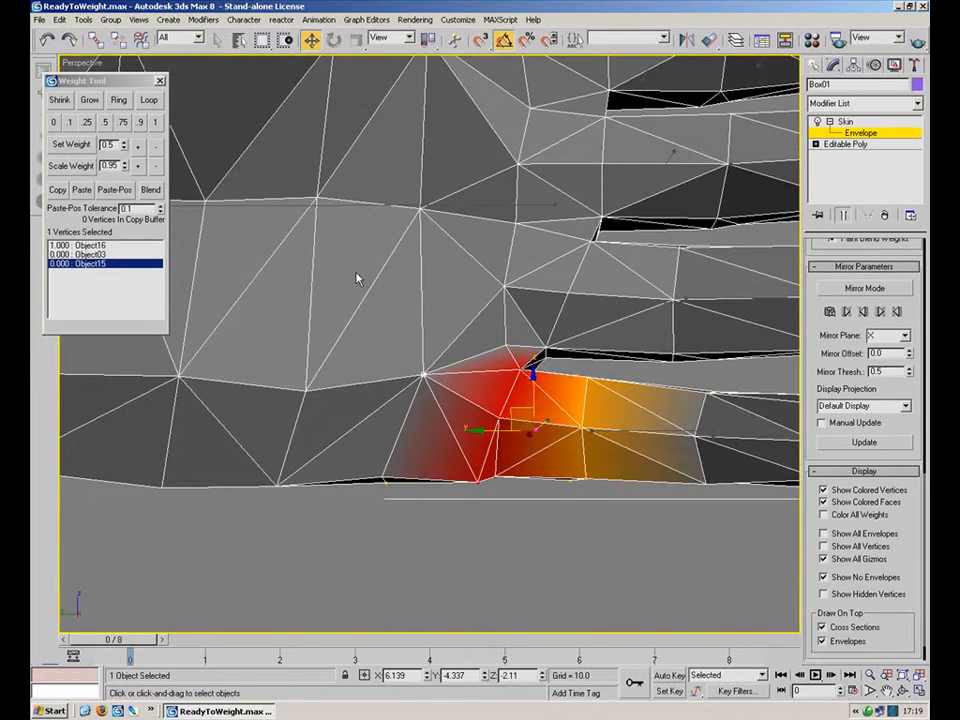
{"action": "left_click", "coordinate": [104, 123]}
{"action": "left_click", "coordinate": [380, 476]}
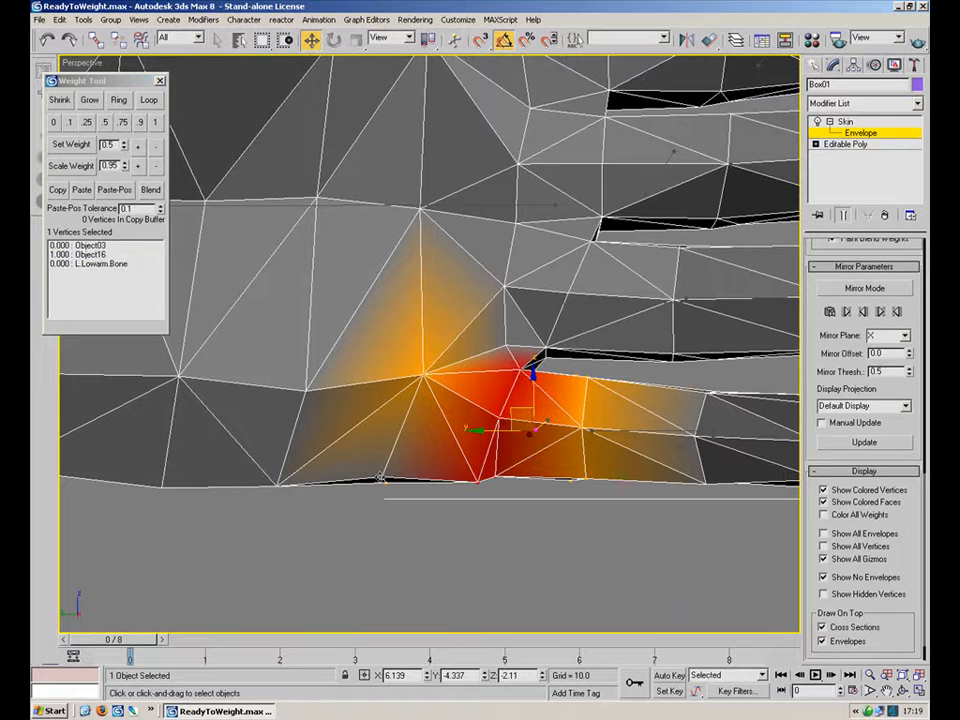
{"action": "left_click", "coordinate": [104, 123]}
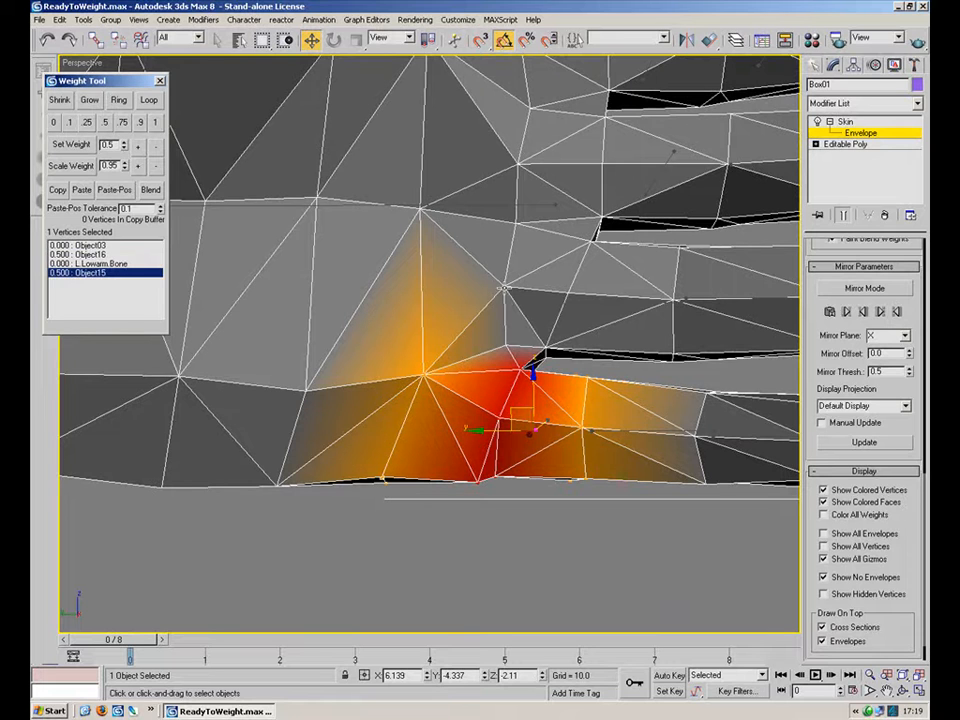
Select the knuckle vertex between the fingers and set it to 0.5 for Object15 alongside Object16.
{"action": "left_click", "coordinate": [505, 288]}
{"action": "left_click", "coordinate": [422, 208]}
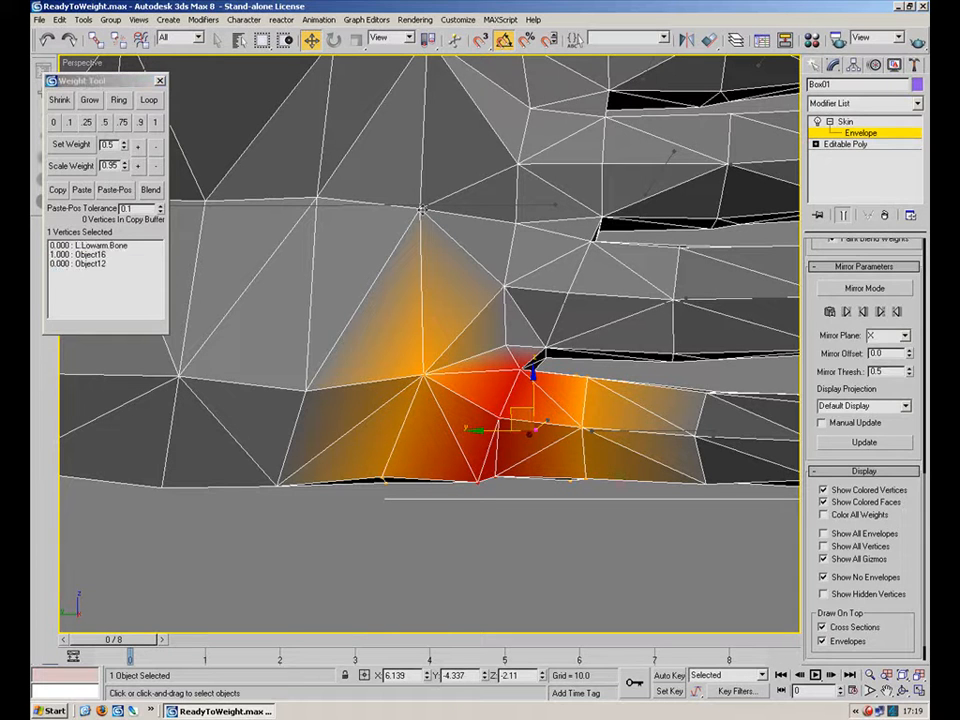
{"action": "left_click", "coordinate": [351, 208]}
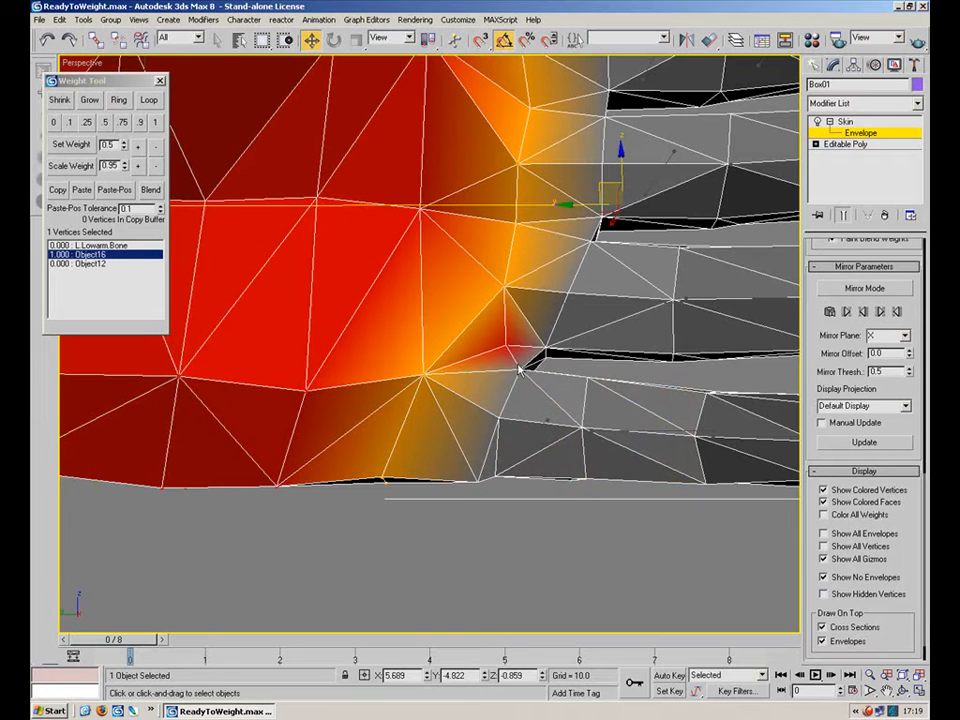
{"action": "left_click", "coordinate": [506, 343]}
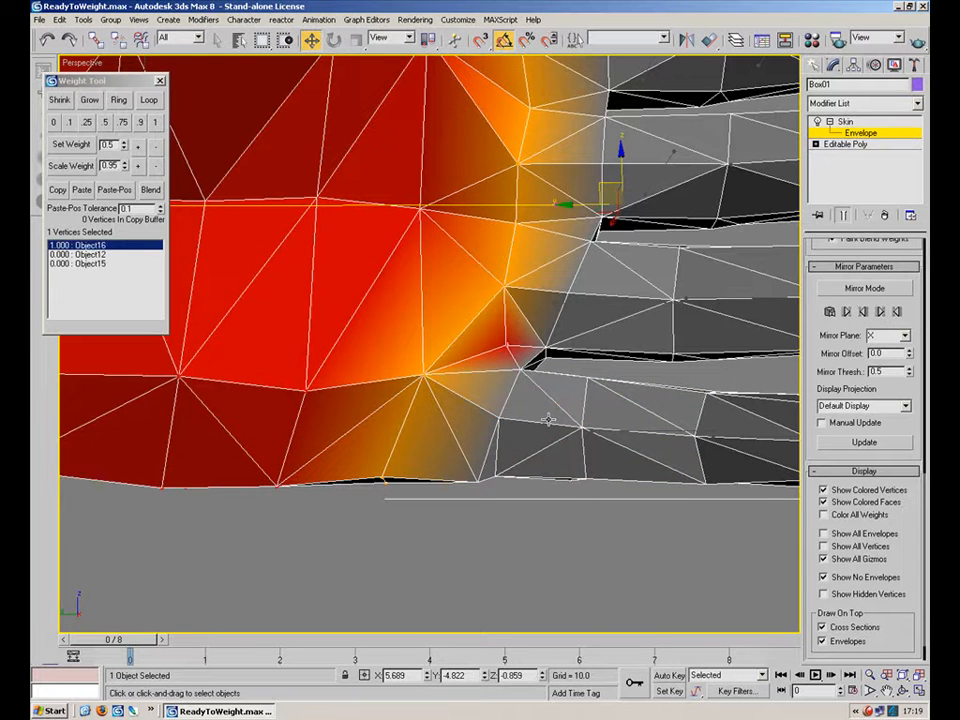
{"action": "left_click", "coordinate": [523, 350]}
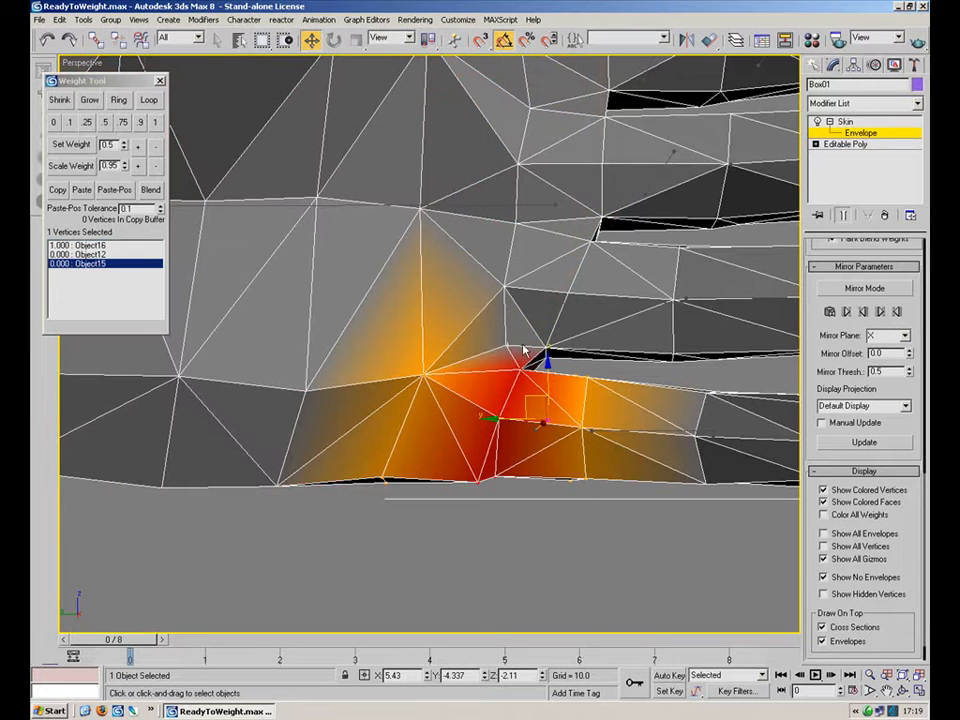
{"action": "left_click", "coordinate": [103, 123]}
Select four vertices where the thumb joins the hand and set them to 0.5 for Object03, shared with Object16.
{"action": "left_click", "coordinate": [326, 205]}
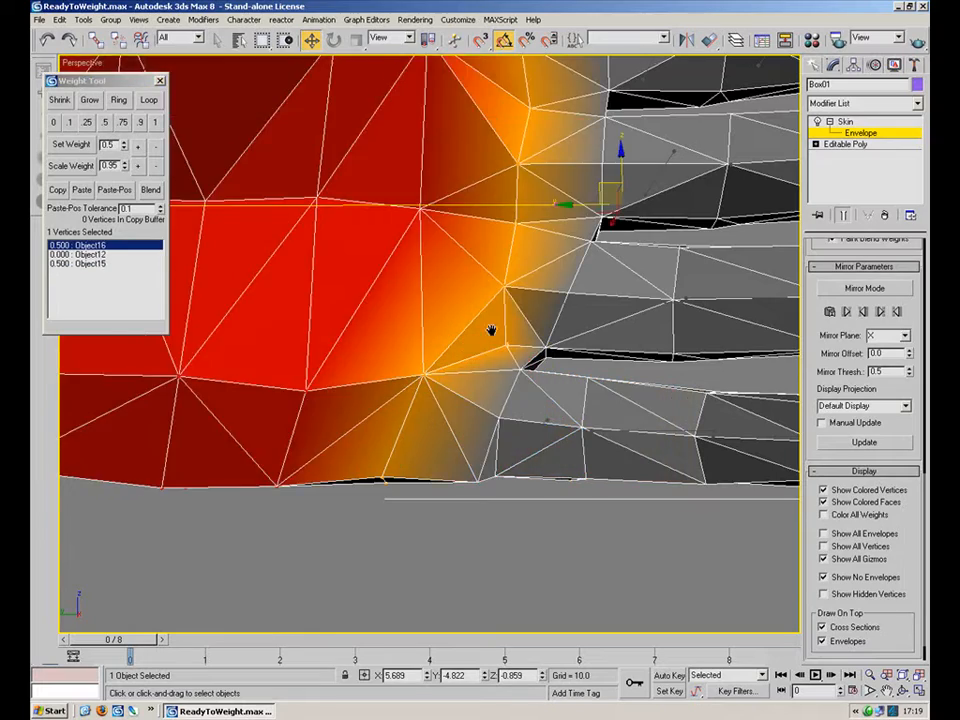
{"action": "scroll", "coordinate": [400, 285], "scroll_direction": "down", "scroll_amount": 4}
{"action": "middle_click_drag", "start_coordinate": [371, 272], "coordinate": [563, 489]}
{"action": "left_click", "coordinate": [373, 263]}
{"action": "middle_click_drag", "start_coordinate": [320, 289], "coordinate": [478, 365], "text": "alt"}
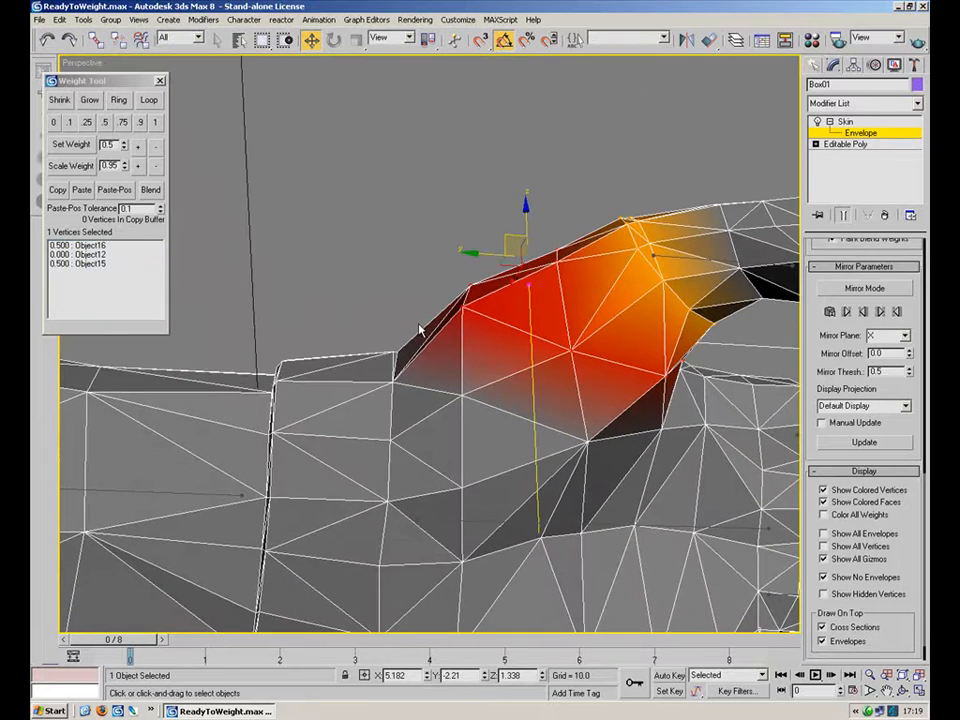
{"action": "left_click_drag", "start_coordinate": [396, 381], "coordinate": [380, 384]}
{"action": "left_click", "coordinate": [464, 394]}
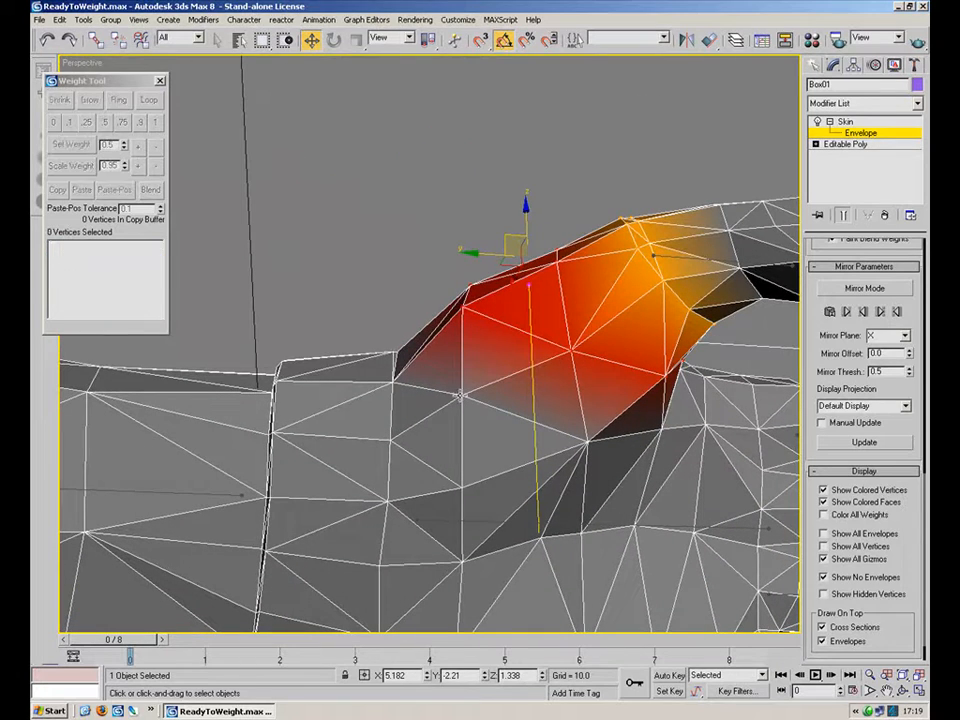
{"action": "left_click", "coordinate": [590, 441], "text": "ctrl"}
{"action": "middle_click_drag", "start_coordinate": [612, 412], "coordinate": [531, 406], "text": "alt"}
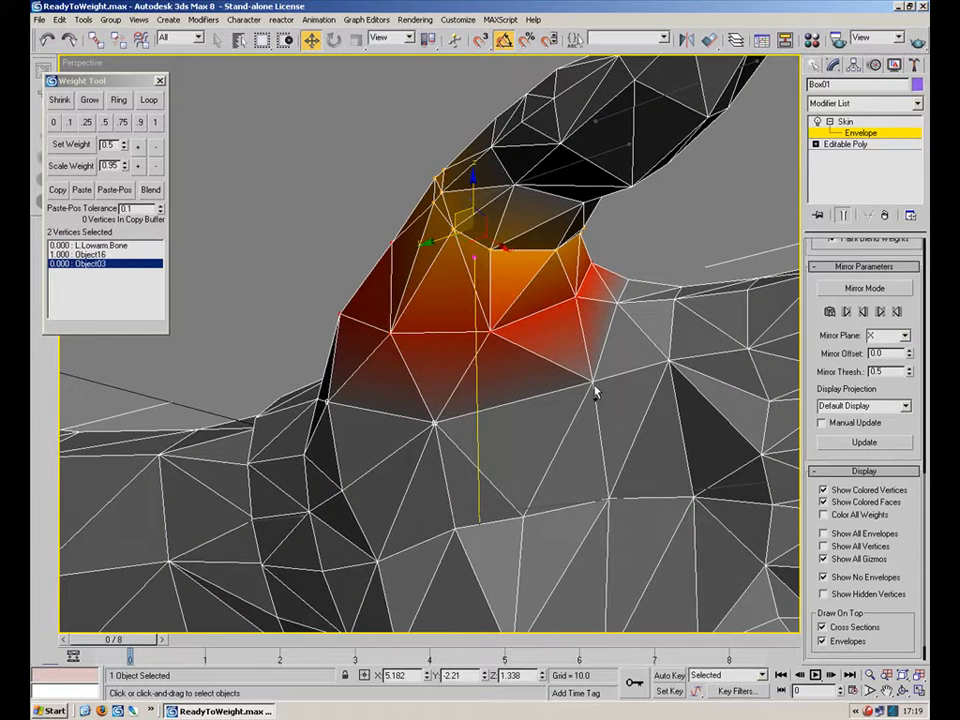
{"action": "middle_click_drag", "start_coordinate": [594, 387], "coordinate": [616, 342], "text": "alt"}
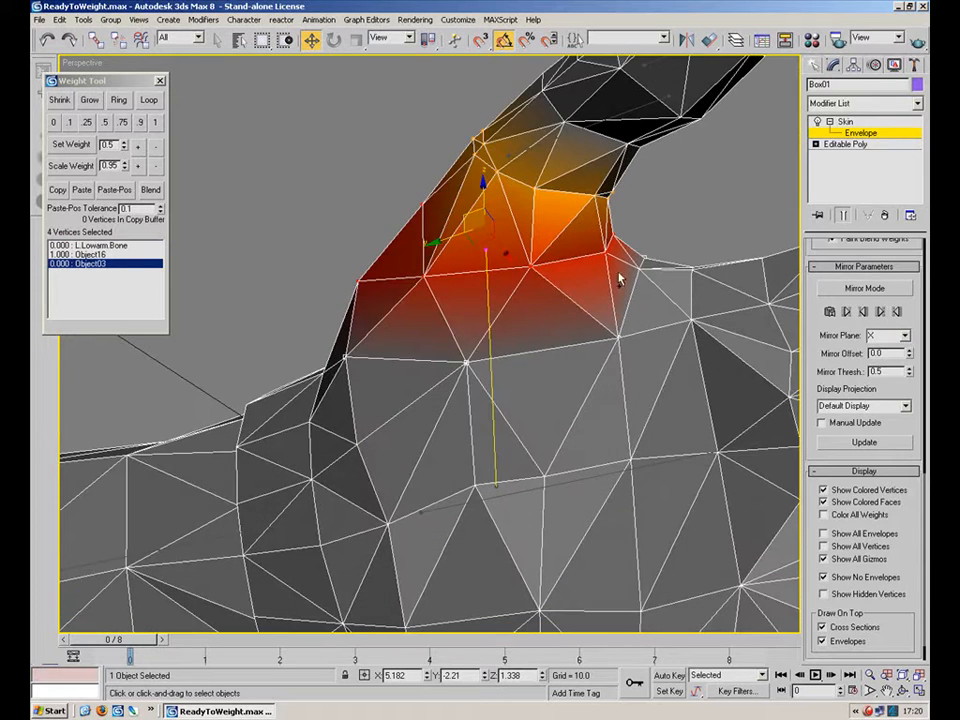
{"action": "left_click", "coordinate": [105, 123]}
Select three more vertices at the thumb's base and set them to 0.5 for Object16 alongside Object03.
{"action": "middle_click_drag", "start_coordinate": [500, 345], "coordinate": [345, 388], "text": "alt"}
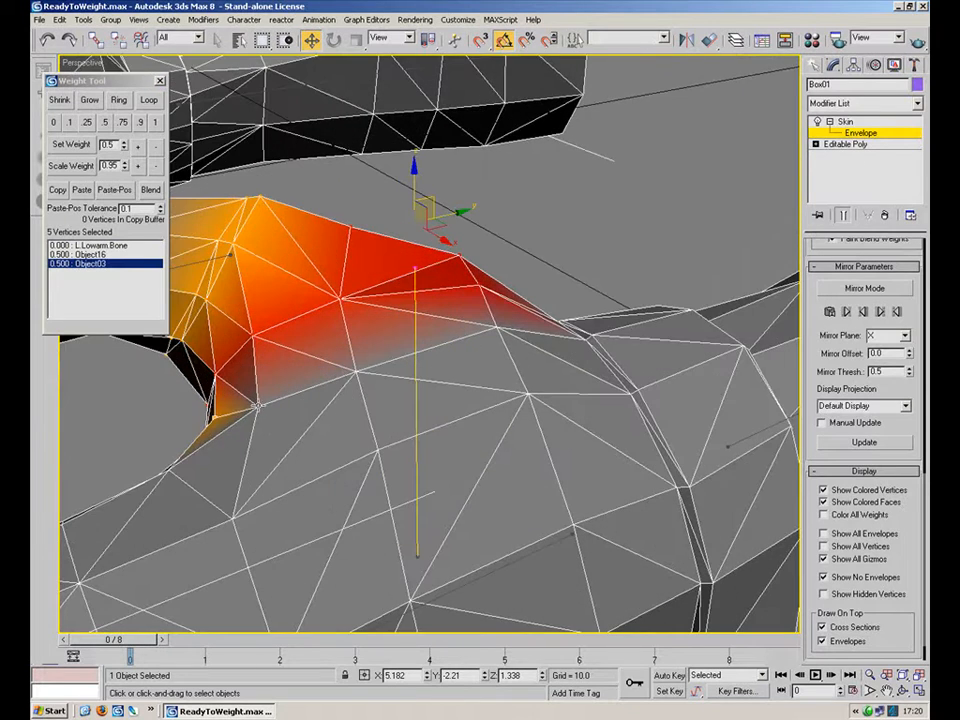
{"action": "left_click", "coordinate": [497, 327], "text": "ctrl"}
{"action": "middle_click_drag", "start_coordinate": [498, 331], "coordinate": [436, 346], "text": "alt"}
{"action": "left_click", "coordinate": [105, 123]}
Select the 37 wrist-ring vertices and set Object16's weight to 0.25, leaving 0.75 for L.Lowarm.Bone.
{"action": "middle_click_drag", "start_coordinate": [381, 371], "coordinate": [455, 335], "text": "alt"}
{"action": "left_click", "coordinate": [404, 472]}
{"action": "middle_click_drag", "start_coordinate": [518, 461], "coordinate": [467, 376], "text": "alt"}
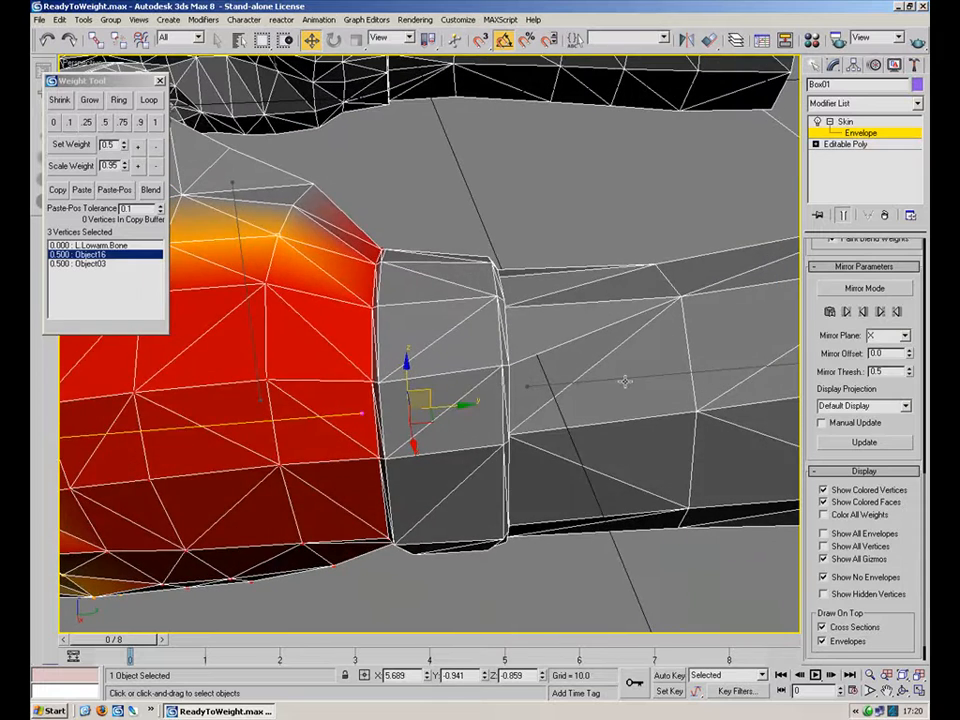
{"action": "left_click", "coordinate": [628, 377]}
{"action": "left_click", "coordinate": [326, 420]}
{"action": "left_click_drag", "start_coordinate": [519, 296], "coordinate": [465, 594]}
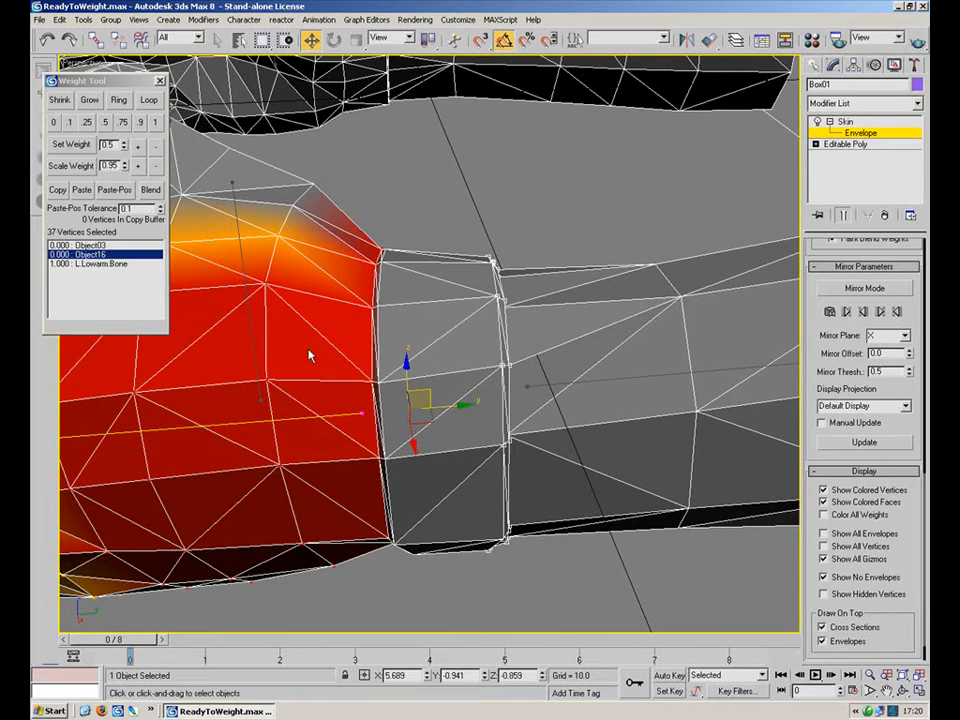
{"action": "left_click", "coordinate": [95, 245]}
{"action": "middle_click_drag", "start_coordinate": [448, 345], "coordinate": [452, 336], "text": "alt"}
{"action": "left_click", "coordinate": [364, 382]}
{"action": "middle_click_drag", "start_coordinate": [528, 370], "coordinate": [224, 263], "text": "alt"}
{"action": "left_click", "coordinate": [72, 123]}
{"action": "middle_click_drag", "start_coordinate": [317, 220], "coordinate": [435, 267], "text": "alt"}
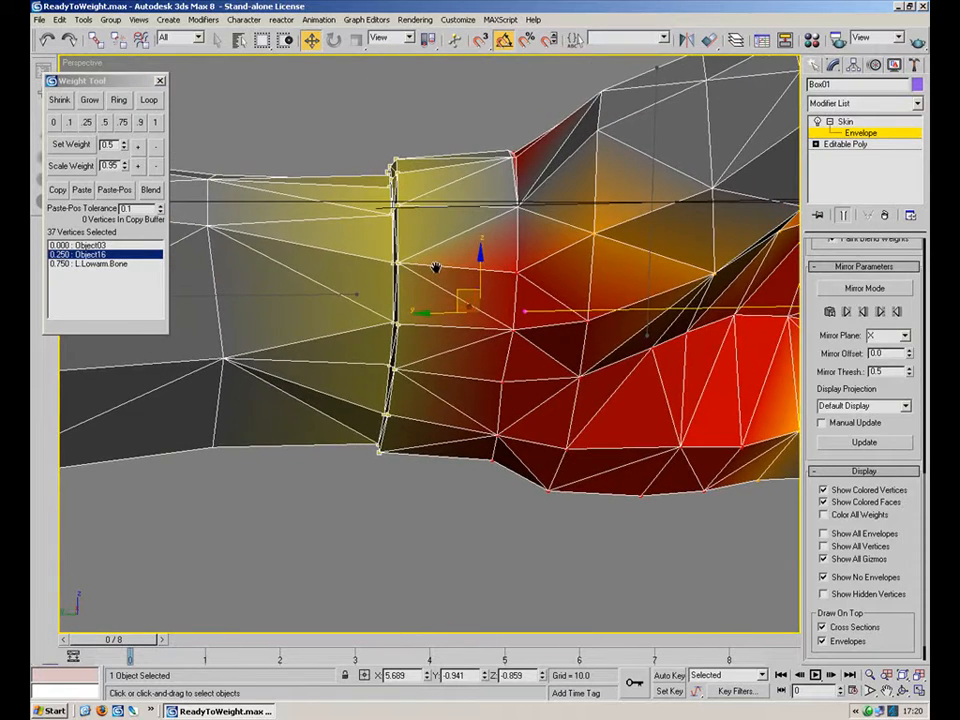
Select the 22 vertices on the hand side of the wrist and set L.Lowarm.Bone's weight to 0.25, with Object16 taking 0.75.
{"action": "left_click", "coordinate": [289, 294]}
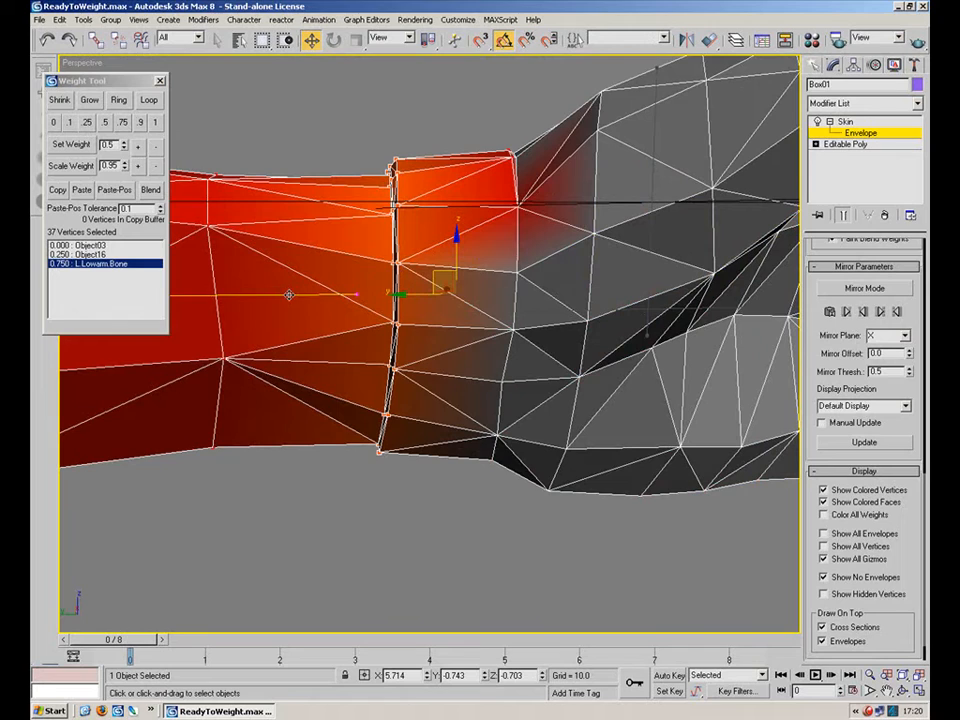
{"action": "left_click", "coordinate": [519, 207]}
{"action": "middle_click_drag", "start_coordinate": [519, 207], "coordinate": [486, 326]}
{"action": "left_click", "coordinate": [593, 406]}
{"action": "middle_click_drag", "start_coordinate": [562, 393], "coordinate": [544, 312], "text": "alt"}
{"action": "left_click_drag", "start_coordinate": [444, 234], "coordinate": [482, 600]}
{"action": "middle_click_drag", "start_coordinate": [396, 388], "coordinate": [605, 416], "text": "alt"}
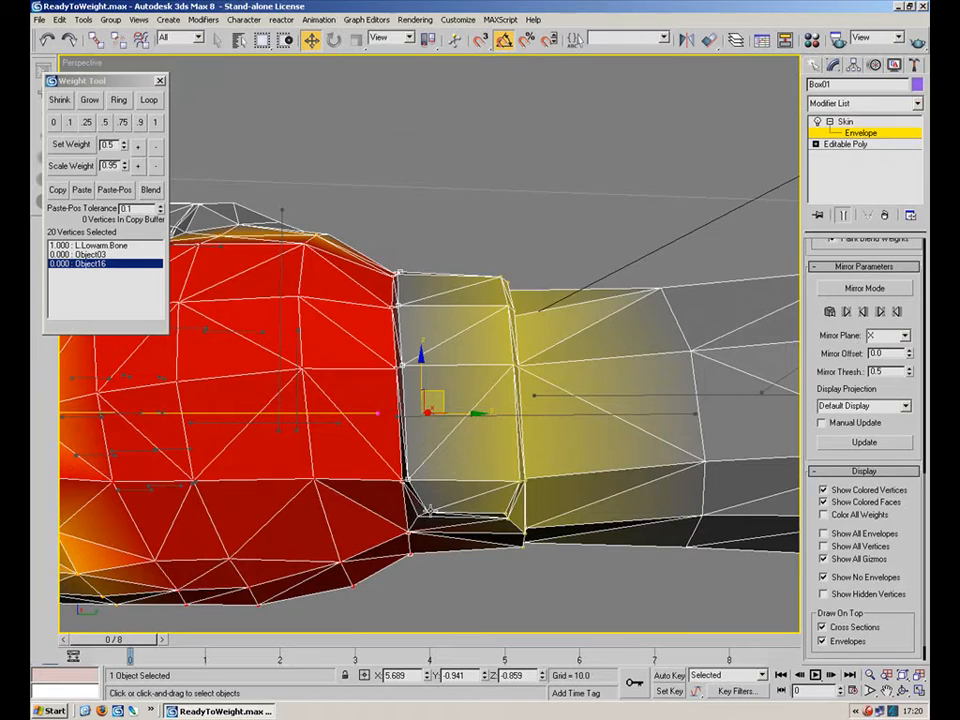
{"action": "middle_click_drag", "start_coordinate": [456, 441], "coordinate": [200, 420], "text": "alt"}
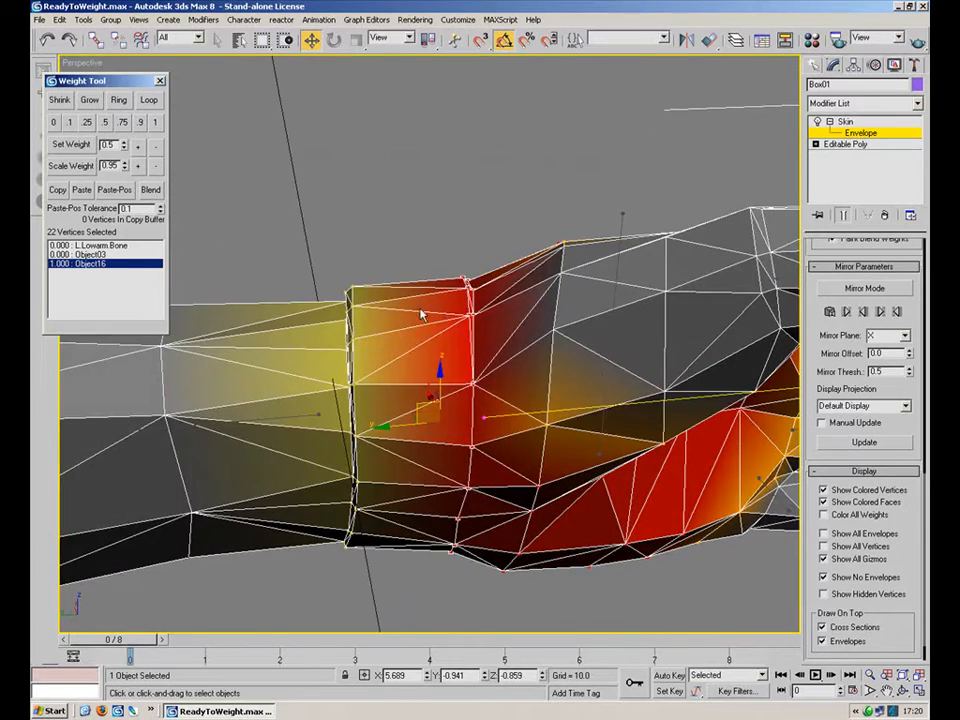
{"action": "left_click", "coordinate": [155, 122]}
{"action": "middle_click_drag", "start_coordinate": [417, 265], "coordinate": [277, 285], "text": "alt"}
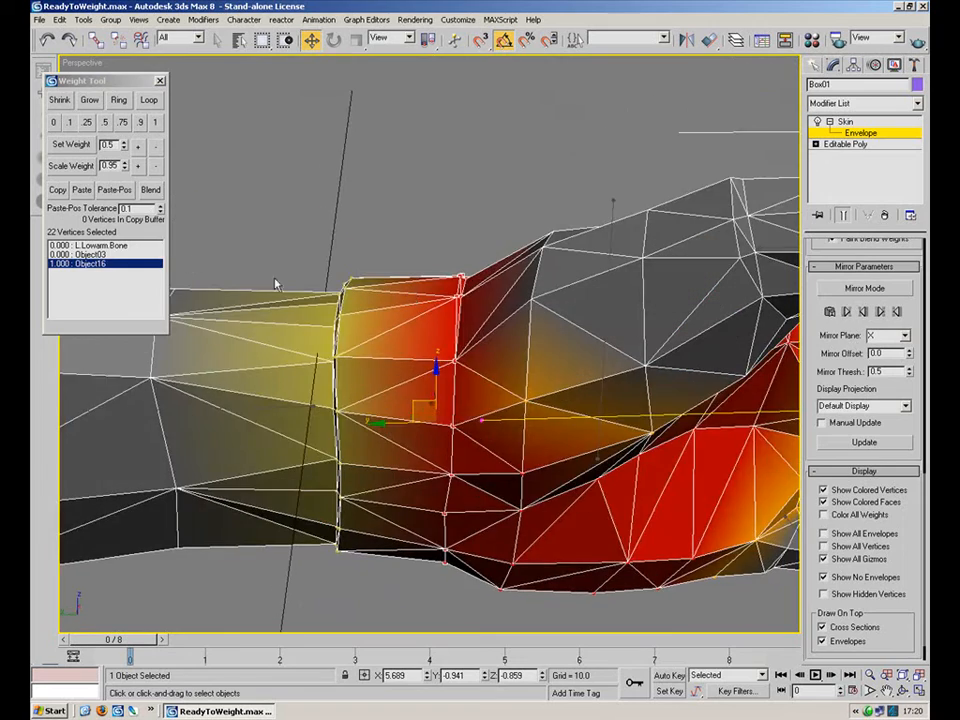
{"action": "left_click", "coordinate": [128, 246]}
{"action": "left_click", "coordinate": [87, 122]}
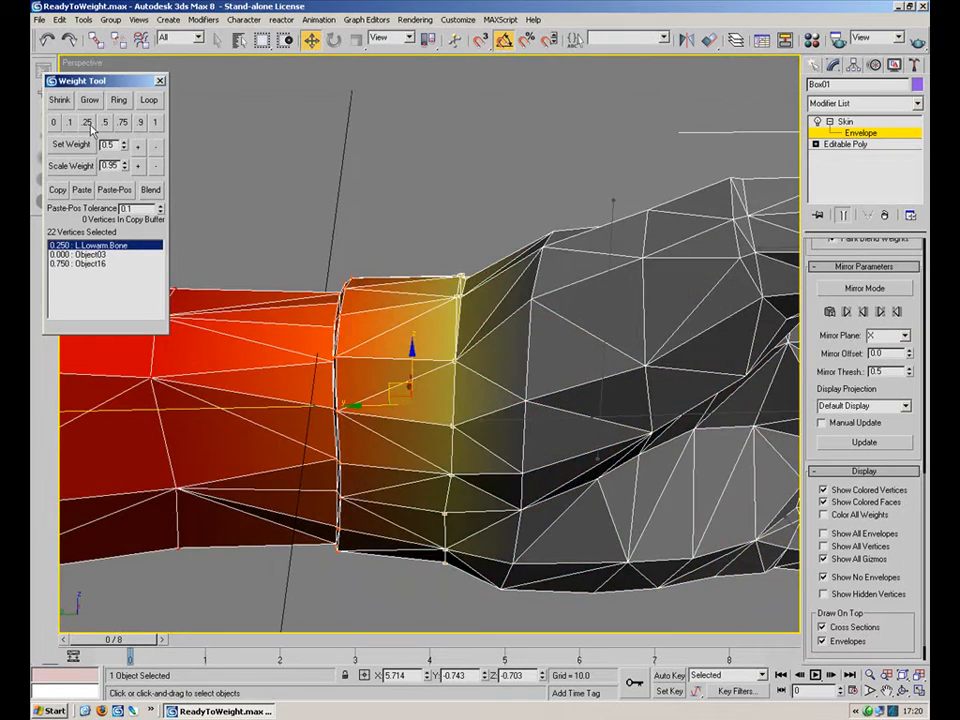
Inspect individual vertex weights around the wrist, palm and thumb base from several angles.
{"action": "middle_click_drag", "start_coordinate": [320, 240], "coordinate": [460, 370], "text": "alt"}
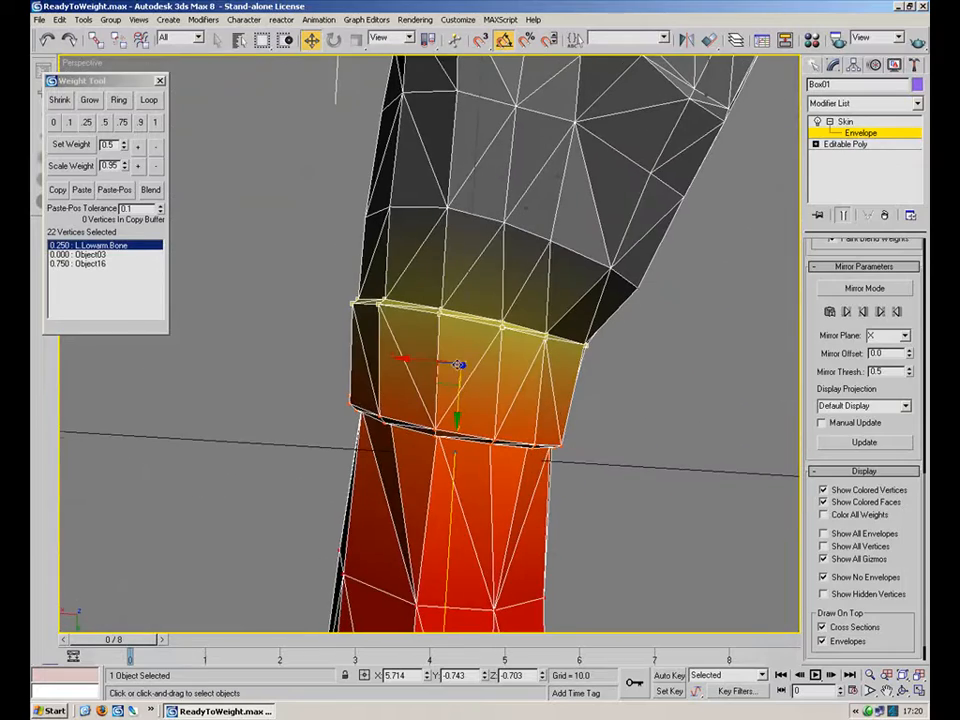
{"action": "left_click", "coordinate": [515, 450]}
{"action": "middle_click_drag", "start_coordinate": [515, 450], "coordinate": [536, 308], "text": "alt"}
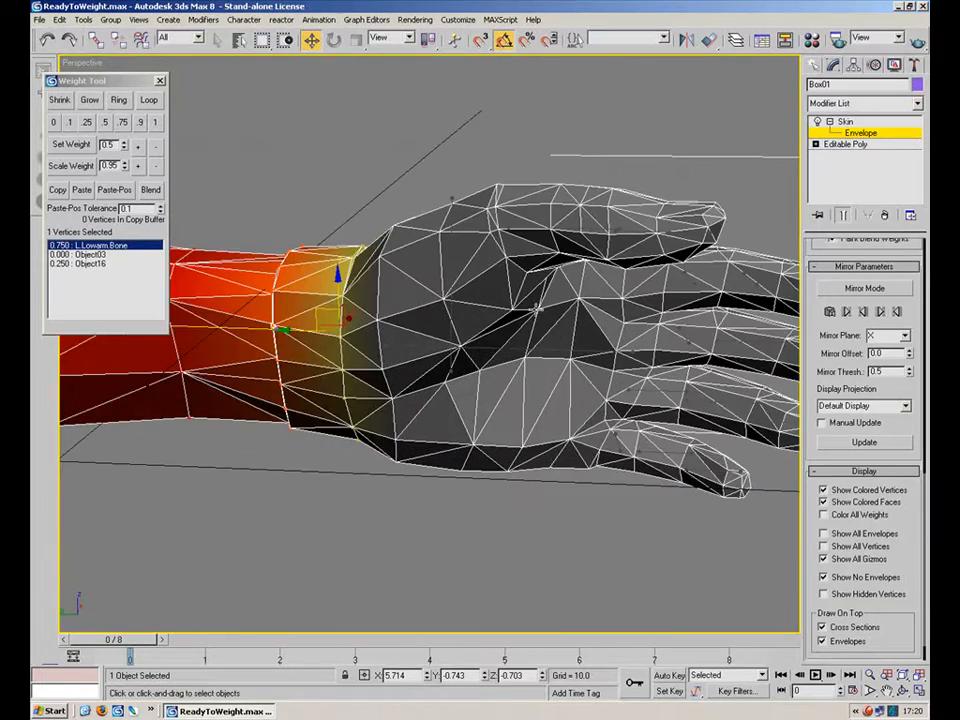
{"action": "left_click", "coordinate": [510, 351]}
{"action": "middle_click_drag", "start_coordinate": [584, 353], "coordinate": [405, 333], "text": "alt"}
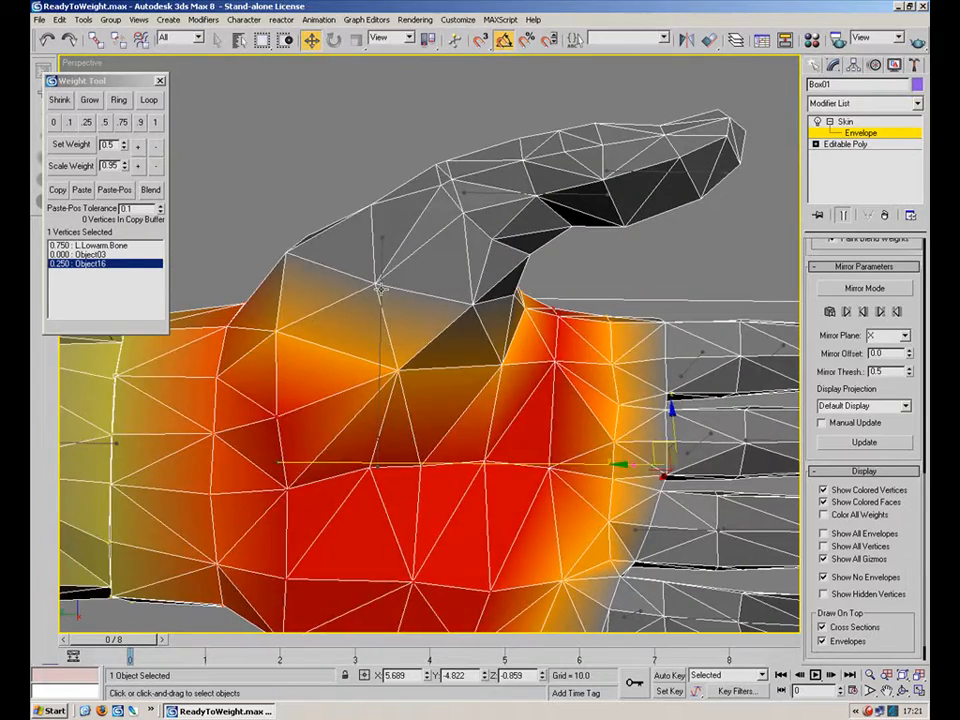
{"action": "left_click", "coordinate": [418, 289]}
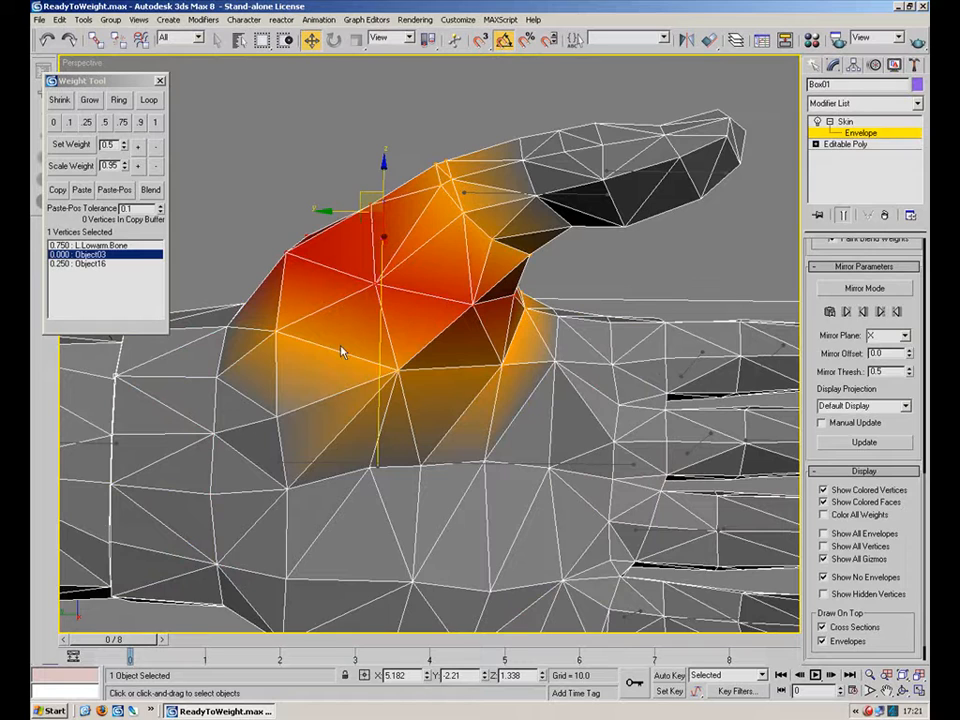
{"action": "middle_click_drag", "start_coordinate": [326, 315], "coordinate": [469, 400], "text": "alt"}
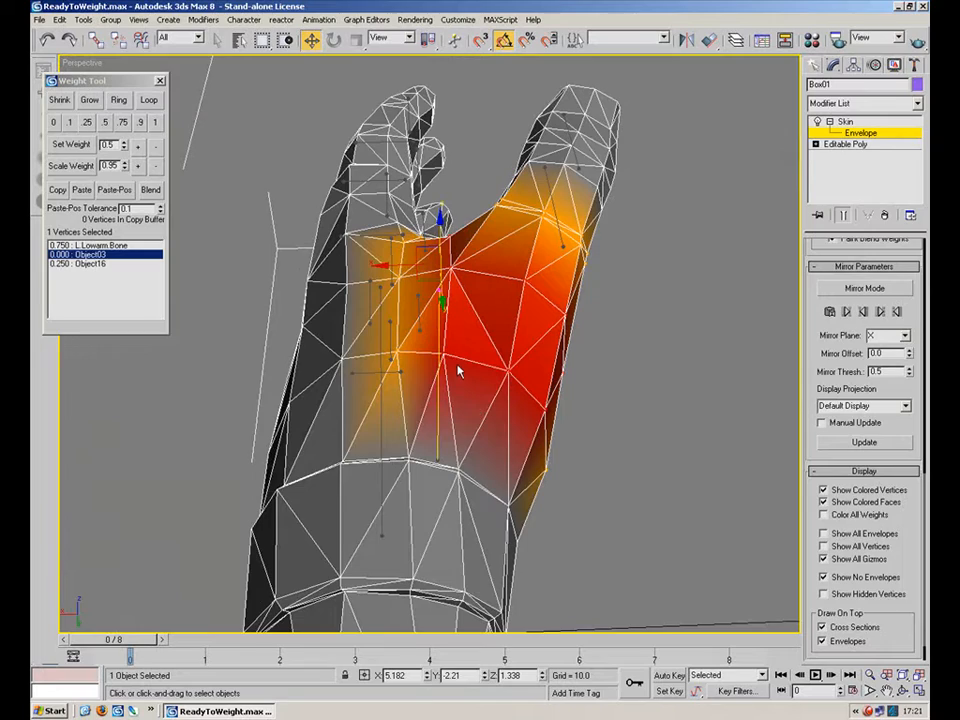
{"action": "middle_click_drag", "start_coordinate": [432, 360], "coordinate": [663, 363], "text": "alt"}
{"action": "middle_click_drag", "start_coordinate": [518, 325], "coordinate": [487, 295], "text": "alt"}
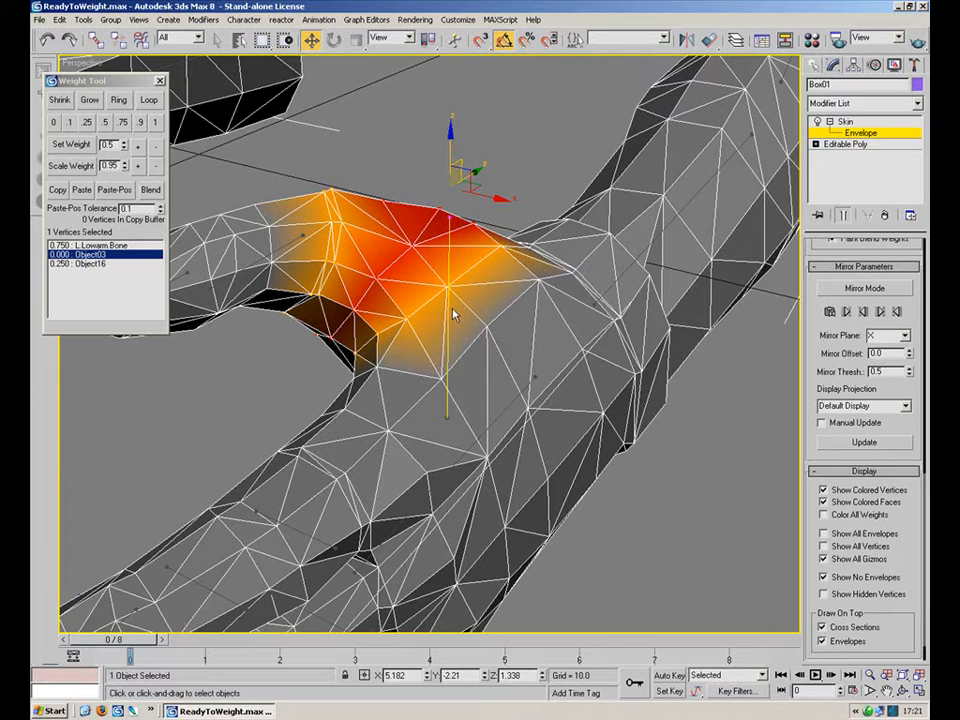
Leave envelope editing and save the scene as ReadyToWeight01.max.
{"action": "left_click", "coordinate": [847, 140]}
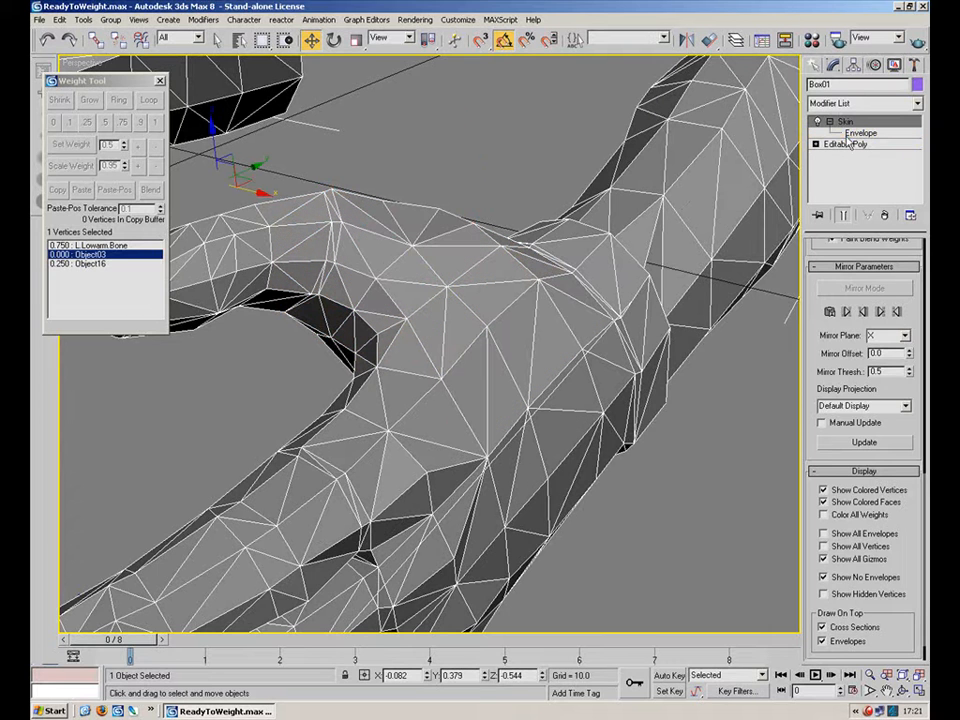
{"action": "left_click", "coordinate": [39, 19]}
{"action": "left_click", "coordinate": [82, 93]}
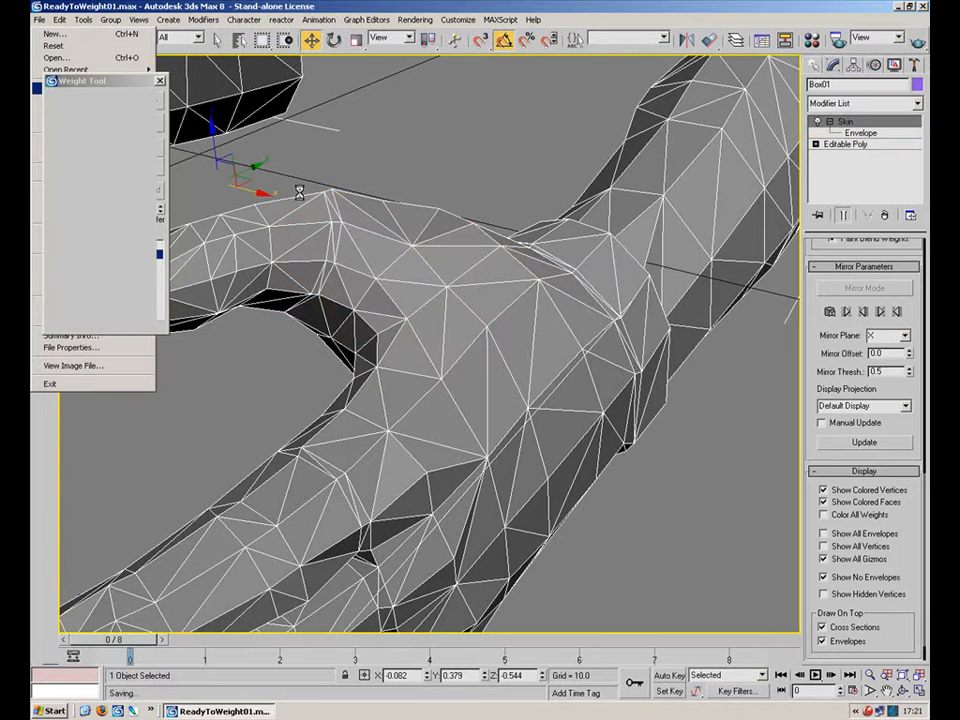
Unhide all hidden objects in the scene.
{"action": "right_click", "coordinate": [620, 368]}
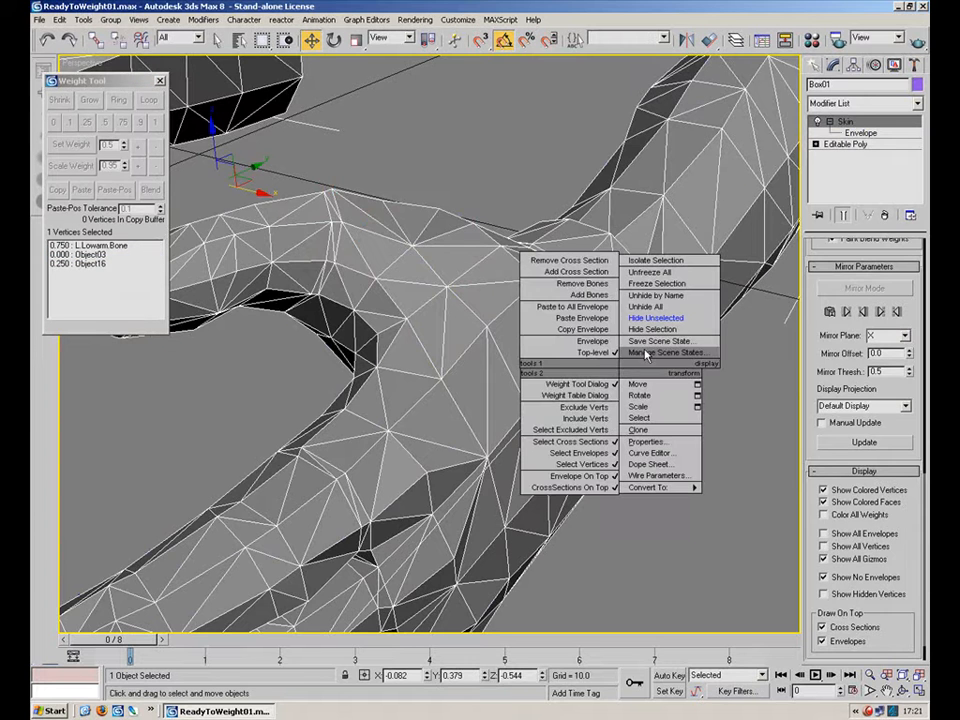
{"action": "left_click", "coordinate": [747, 399]}
{"action": "right_click", "coordinate": [749, 416]}
{"action": "left_click", "coordinate": [785, 356]}
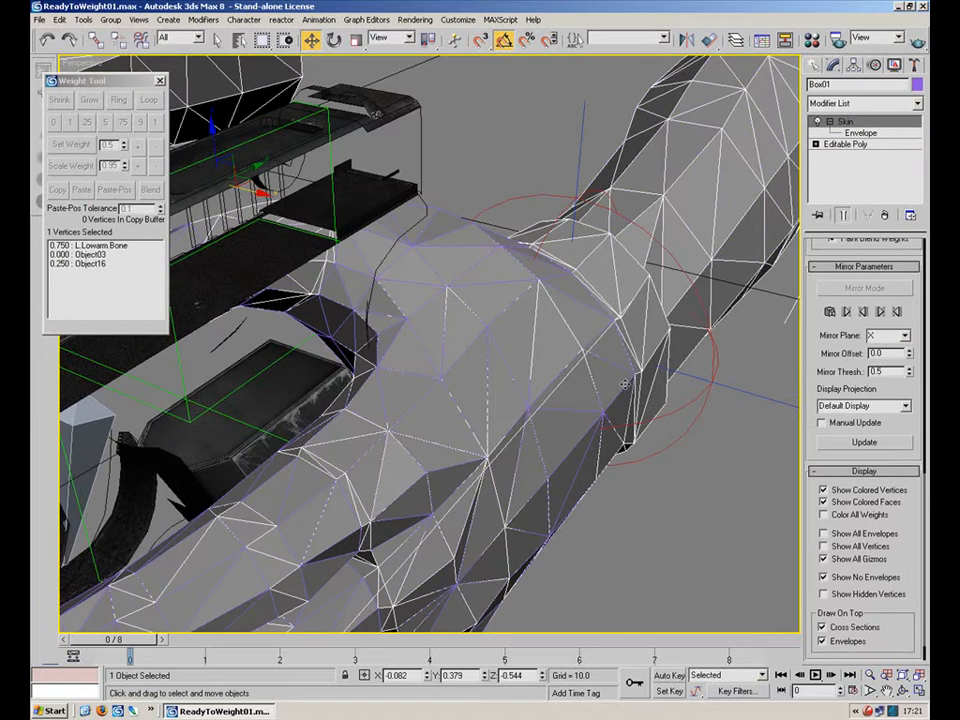
Deselect everything and set the animation end time to 10 frames.
{"action": "left_click", "coordinate": [708, 492]}
{"action": "left_click", "coordinate": [846, 689]}
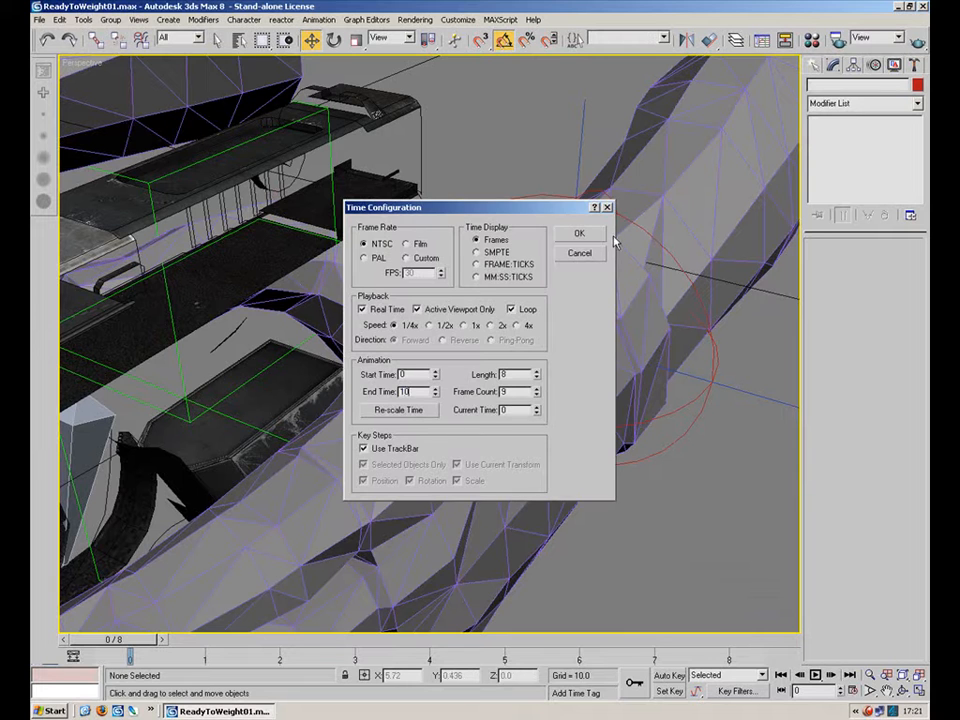
{"action": "type", "text": "10"}
{"action": "left_click", "coordinate": [579, 233]}
Select the Glock mesh and hide it.
{"action": "middle_click_drag", "start_coordinate": [544, 315], "coordinate": [588, 431], "text": "alt"}
{"action": "left_click", "coordinate": [538, 491]}
{"action": "right_click", "coordinate": [537, 490]}
{"action": "left_click", "coordinate": [567, 447]}
{"action": "left_click", "coordinate": [497, 458]}
{"action": "right_click", "coordinate": [497, 458]}
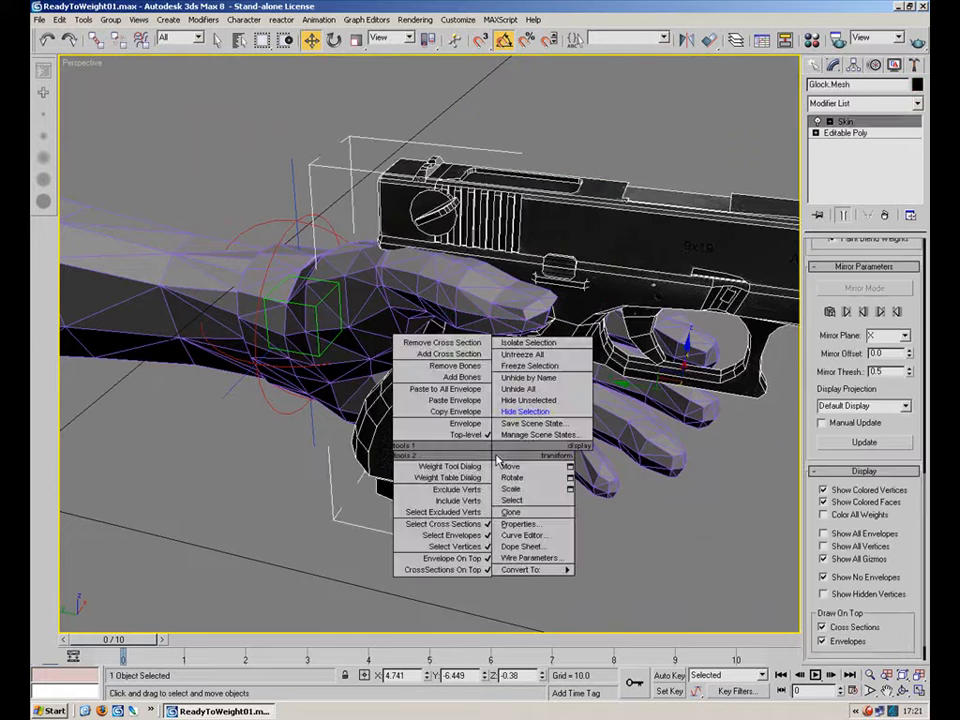
{"action": "left_click", "coordinate": [528, 414]}
{"action": "right_click", "coordinate": [516, 449]}
{"action": "left_click", "coordinate": [373, 403]}
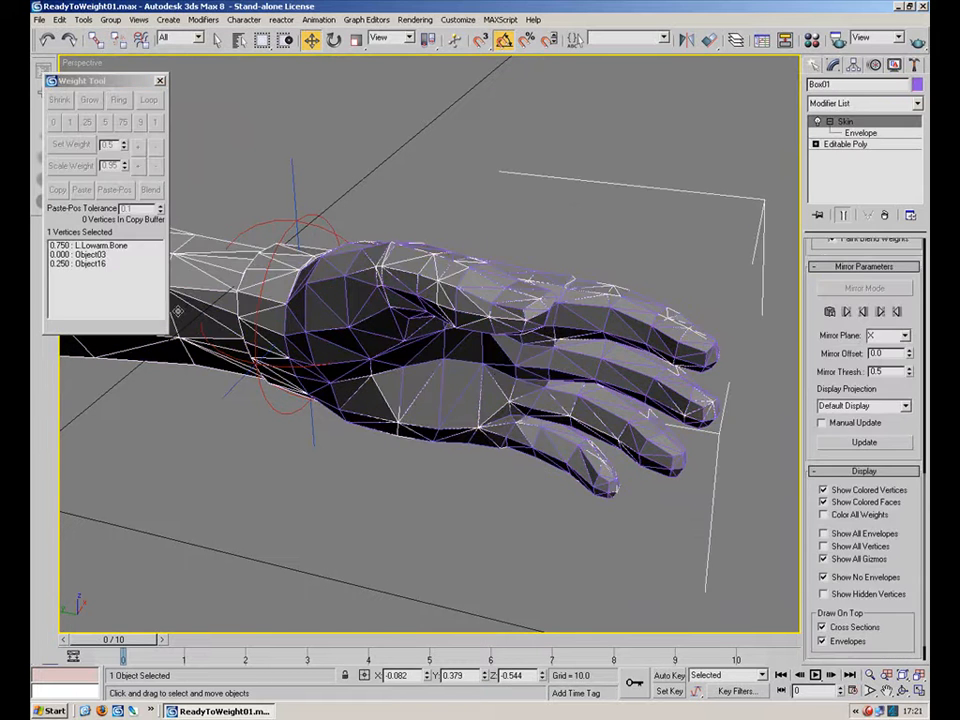
Select the left wrist control with the Rotate tool and turn on Auto Key.
{"action": "right_click", "coordinate": [181, 307]}
{"action": "left_click", "coordinate": [217, 273]}
{"action": "middle_click_drag", "start_coordinate": [438, 276], "coordinate": [592, 450], "text": "alt"}
{"action": "left_click", "coordinate": [301, 372]}
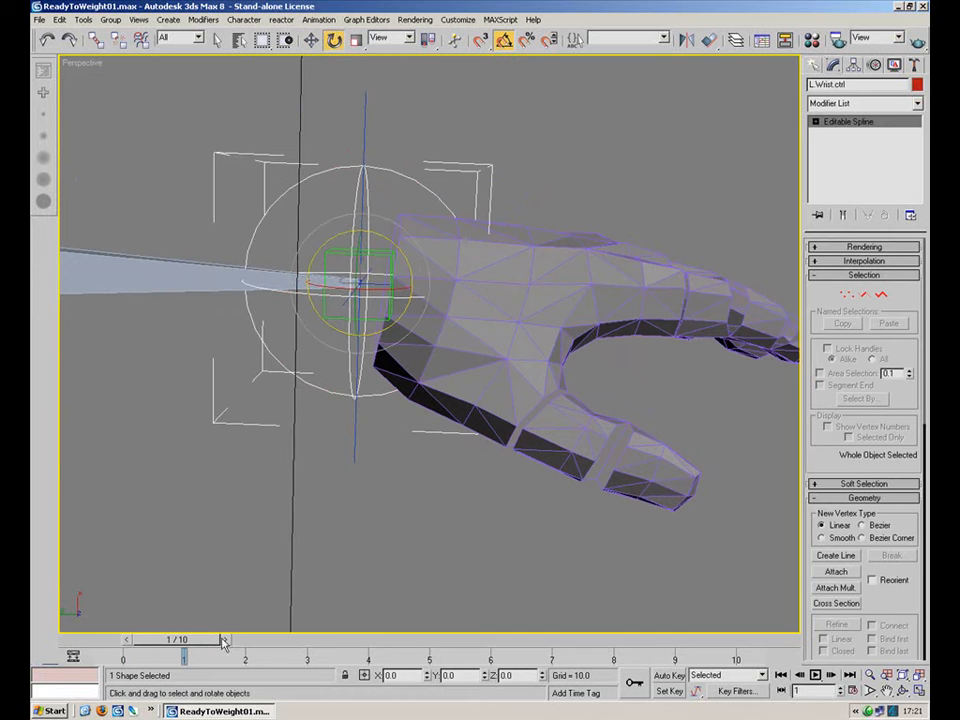
{"action": "left_click", "coordinate": [669, 676]}
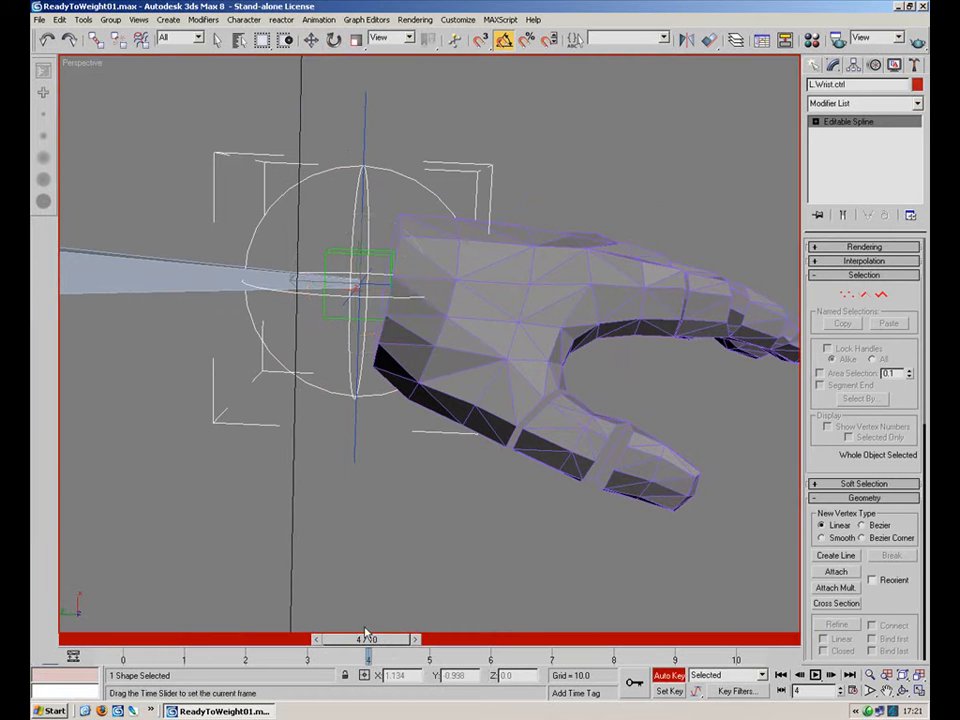
Set the animation end time to 20 frames.
{"action": "left_click", "coordinate": [856, 691]}
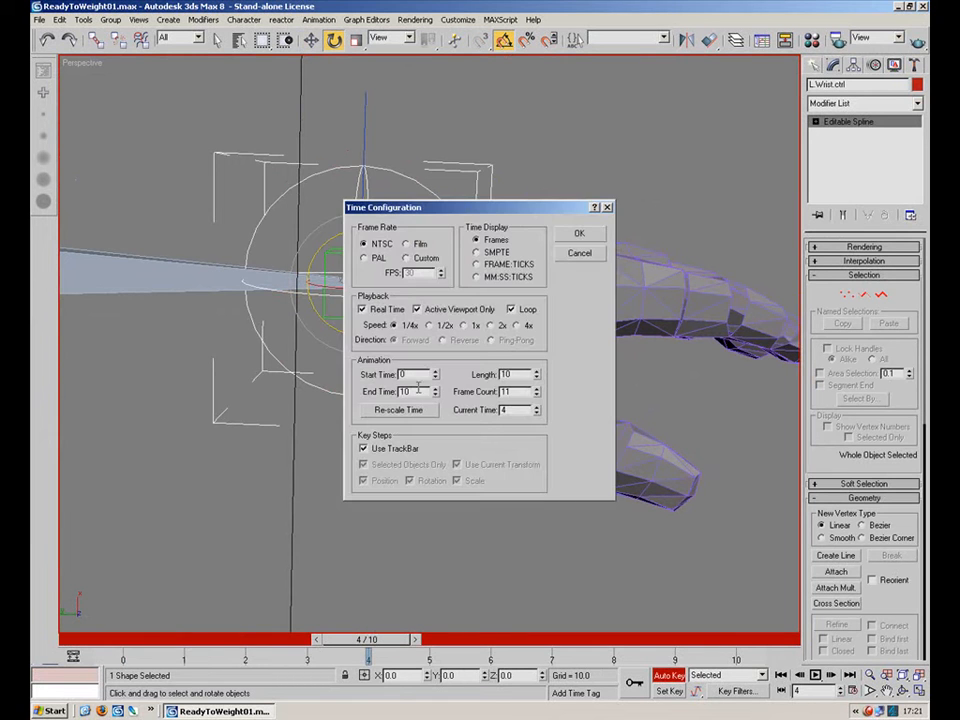
{"action": "left_click", "coordinate": [591, 233]}
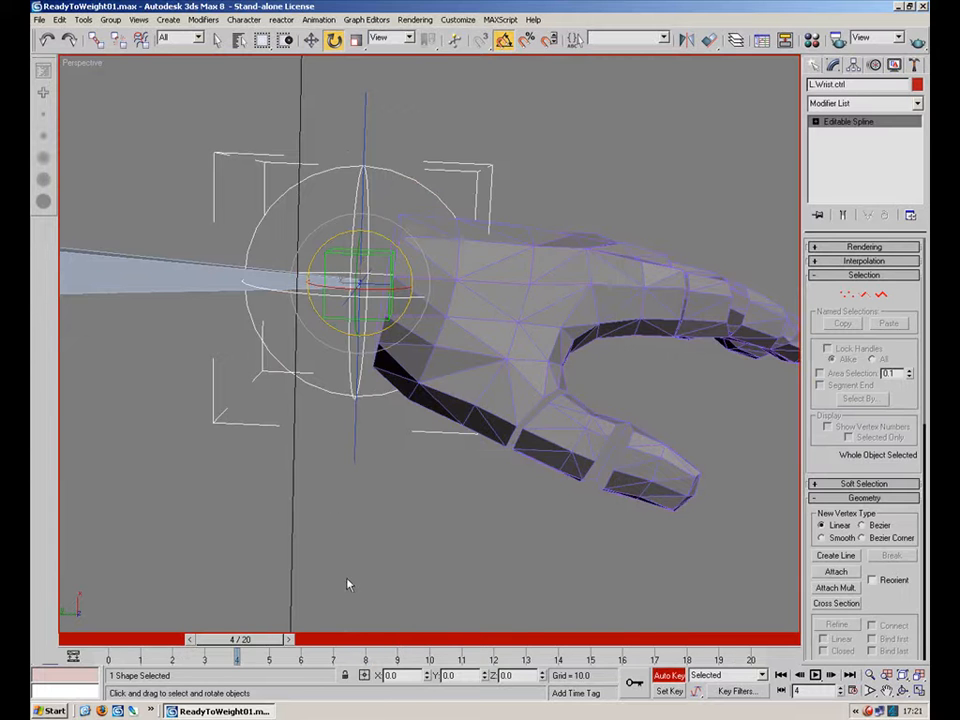
Rotate the wrist control at frame 4 to bend the hand upward.
{"action": "middle_click_drag", "start_coordinate": [411, 461], "coordinate": [497, 427], "text": "alt"}
{"action": "left_click_drag", "start_coordinate": [435, 356], "coordinate": [421, 383]}
{"action": "right_click", "coordinate": [429, 379]}
{"action": "middle_click_drag", "start_coordinate": [421, 376], "coordinate": [480, 302], "text": "alt"}
{"action": "left_click_drag", "start_coordinate": [369, 400], "coordinate": [405, 432]}
Go to frame 12 and rotate the wrist control to bend the hand the other way.
{"action": "left_click_drag", "start_coordinate": [245, 651], "coordinate": [352, 651]}
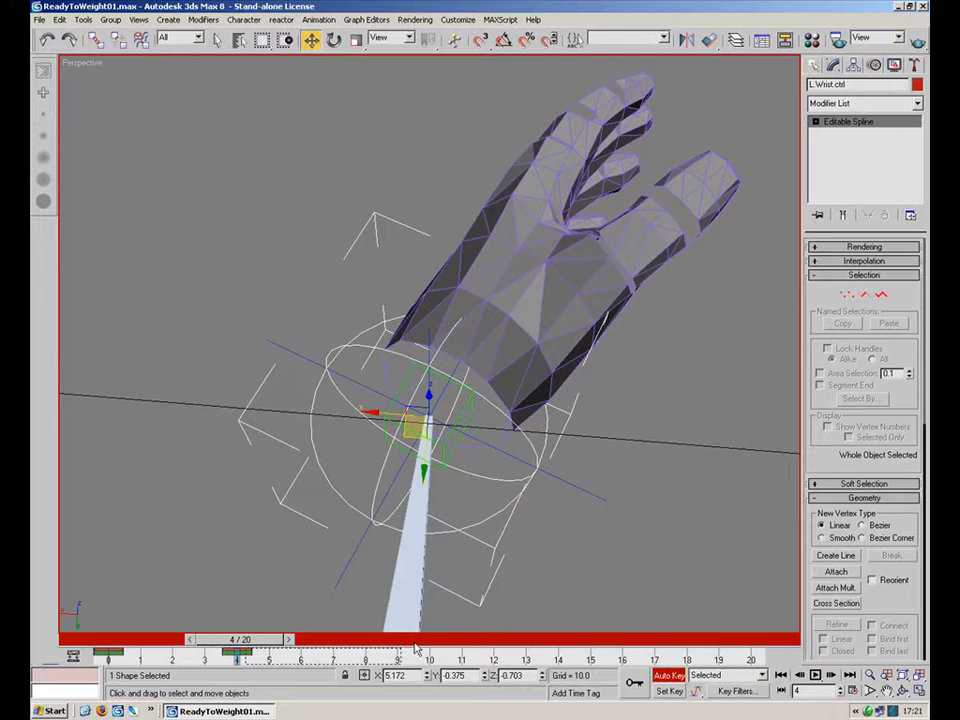
{"action": "left_click_drag", "start_coordinate": [265, 645], "coordinate": [264, 647]}
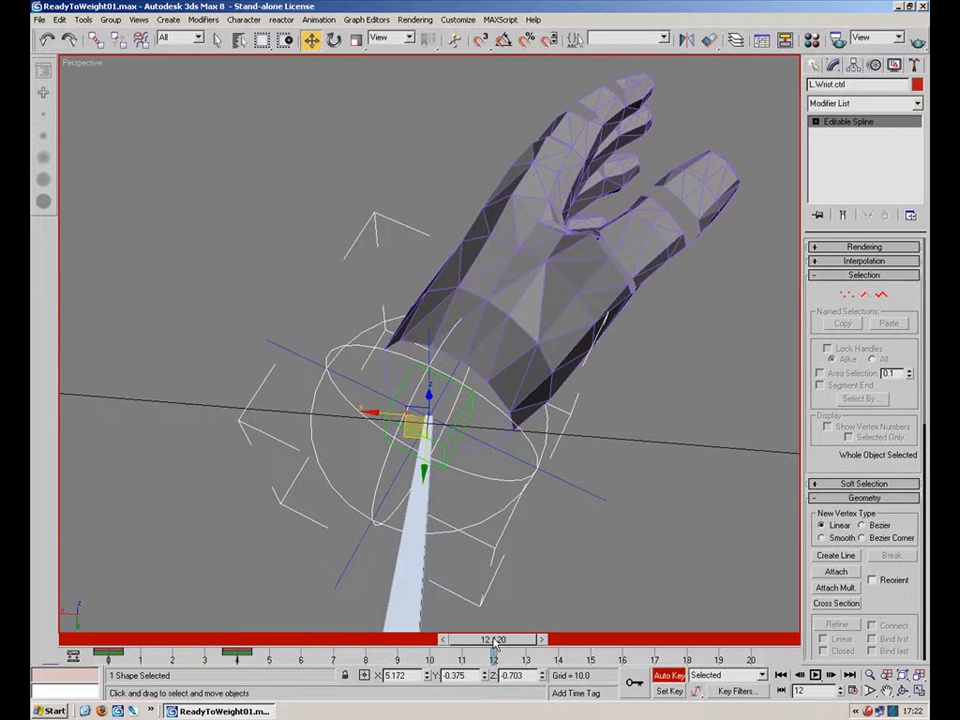
{"action": "right_click", "coordinate": [492, 642]}
{"action": "key", "text": "Return"}
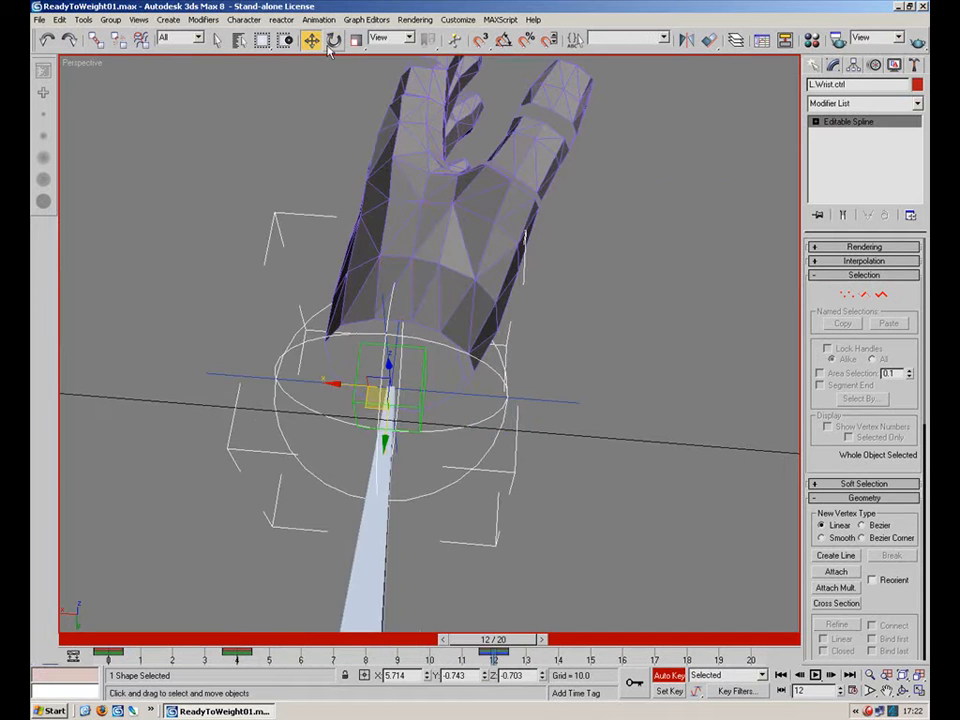
{"action": "left_click_drag", "start_coordinate": [425, 427], "coordinate": [490, 412]}
{"action": "middle_click_drag", "start_coordinate": [378, 446], "coordinate": [471, 398], "text": "alt"}
{"action": "middle_click_drag", "start_coordinate": [414, 355], "coordinate": [585, 576], "text": "alt"}
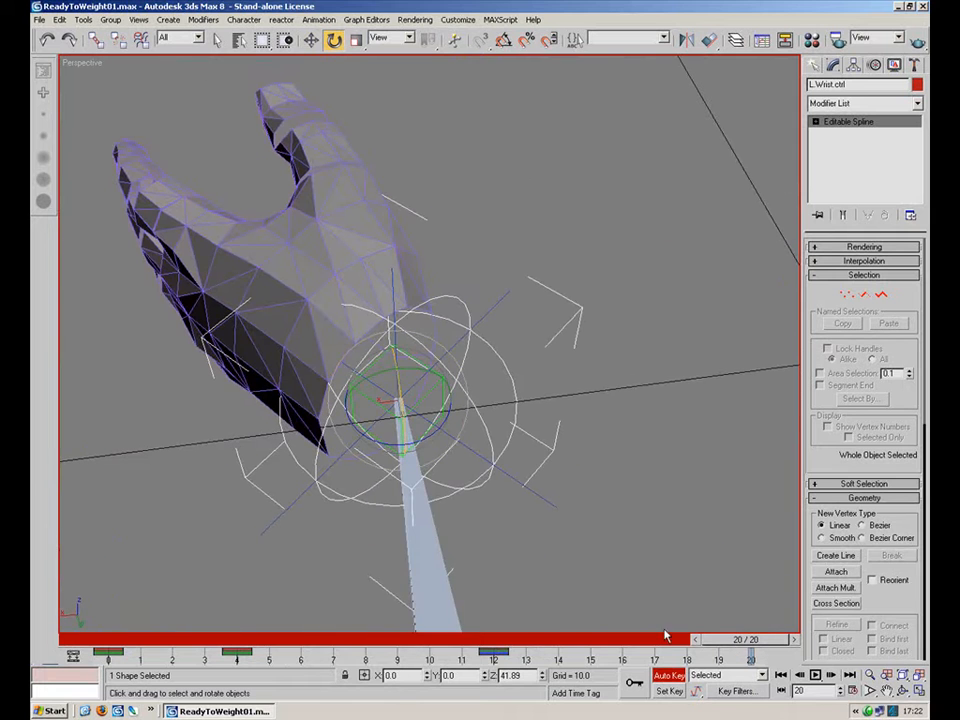
Rotate the wrist control at frame 20, then return to frame 4.
{"action": "key", "text": "e"}
{"action": "right_click", "coordinate": [740, 641]}
{"action": "left_click", "coordinate": [548, 343]}
{"action": "mouse_move", "coordinate": [543, 352]}
{"action": "middle_mouse_down", "text": "alt"}
{"action": "mouse_move", "coordinate": [519, 349]}
{"action": "mouse_move", "coordinate": [535, 346]}
{"action": "middle_mouse_up", "text": "alt"}
{"action": "left_click_drag", "start_coordinate": [510, 368], "coordinate": [474, 316]}
{"action": "middle_click_drag", "start_coordinate": [589, 268], "coordinate": [427, 421], "text": "alt"}
{"action": "left_click_drag", "start_coordinate": [748, 639], "coordinate": [250, 590]}
{"action": "key", "text": "e"}
Rotate the thumb and first finger segment objects at frame 4 to start curling the hand closed.
{"action": "left_click", "coordinate": [488, 456]}
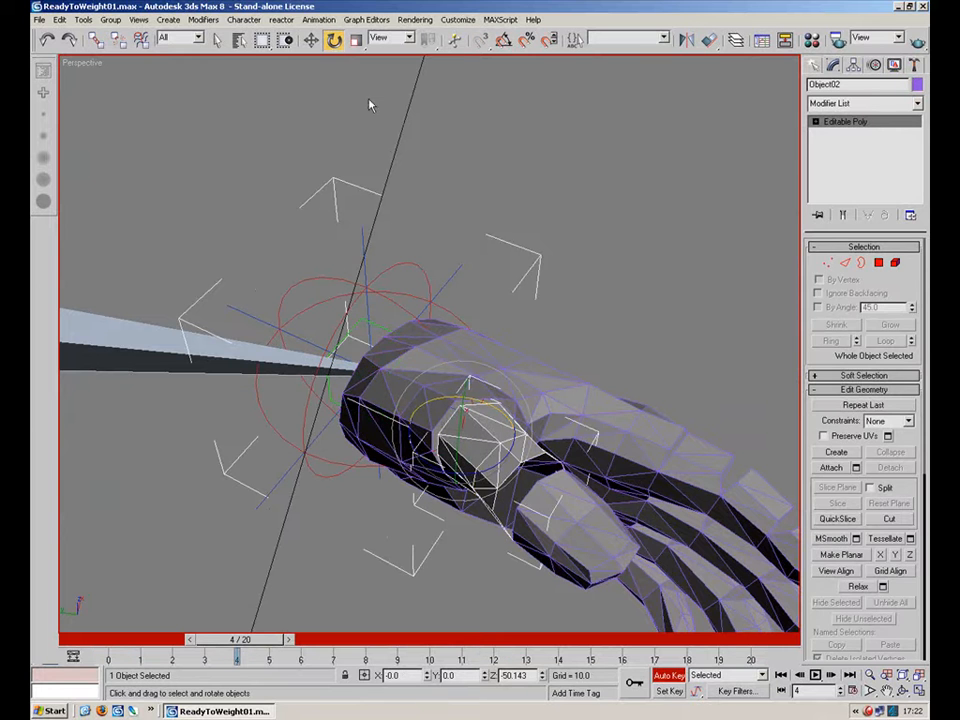
{"action": "middle_click_drag", "start_coordinate": [511, 436], "coordinate": [502, 402], "text": "alt"}
{"action": "left_click_drag", "start_coordinate": [510, 269], "coordinate": [509, 304]}
{"action": "left_click", "coordinate": [597, 325]}
{"action": "left_click_drag", "start_coordinate": [597, 325], "coordinate": [598, 395]}
{"action": "middle_click_drag", "start_coordinate": [597, 397], "coordinate": [550, 391], "text": "alt"}
{"action": "left_click_drag", "start_coordinate": [523, 436], "coordinate": [435, 534]}
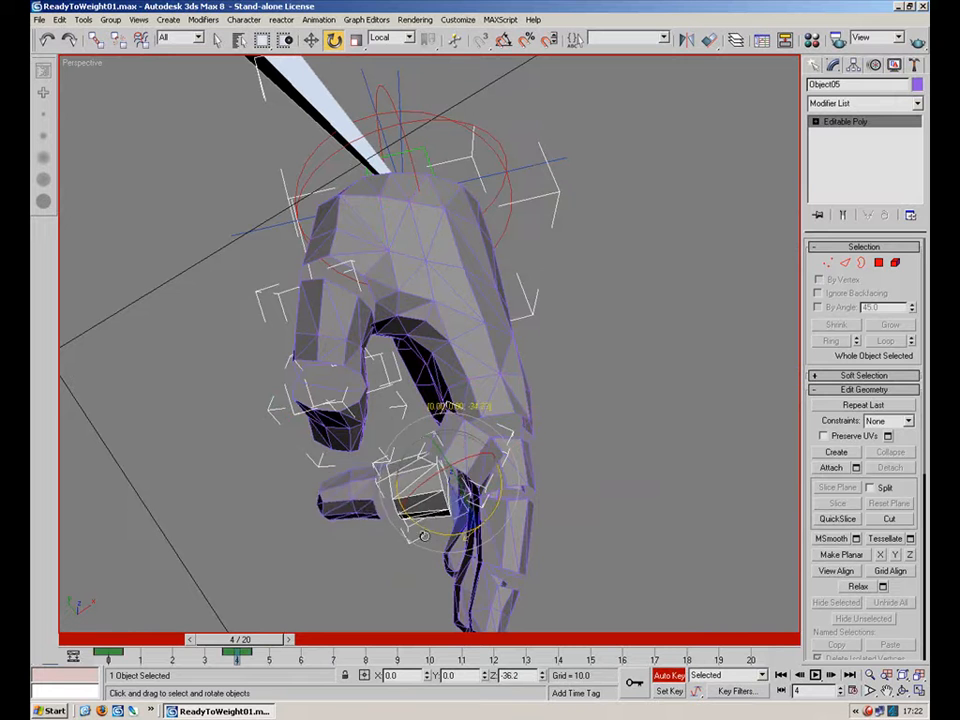
Rotate more finger segment objects to curl the fingers further into a fist.
{"action": "left_click", "coordinate": [367, 503]}
{"action": "middle_click_drag", "start_coordinate": [414, 541], "coordinate": [472, 425], "text": "alt"}
{"action": "scroll", "coordinate": [430, 494], "scroll_direction": "up", "scroll_amount": 3}
{"action": "left_click", "coordinate": [431, 492]}
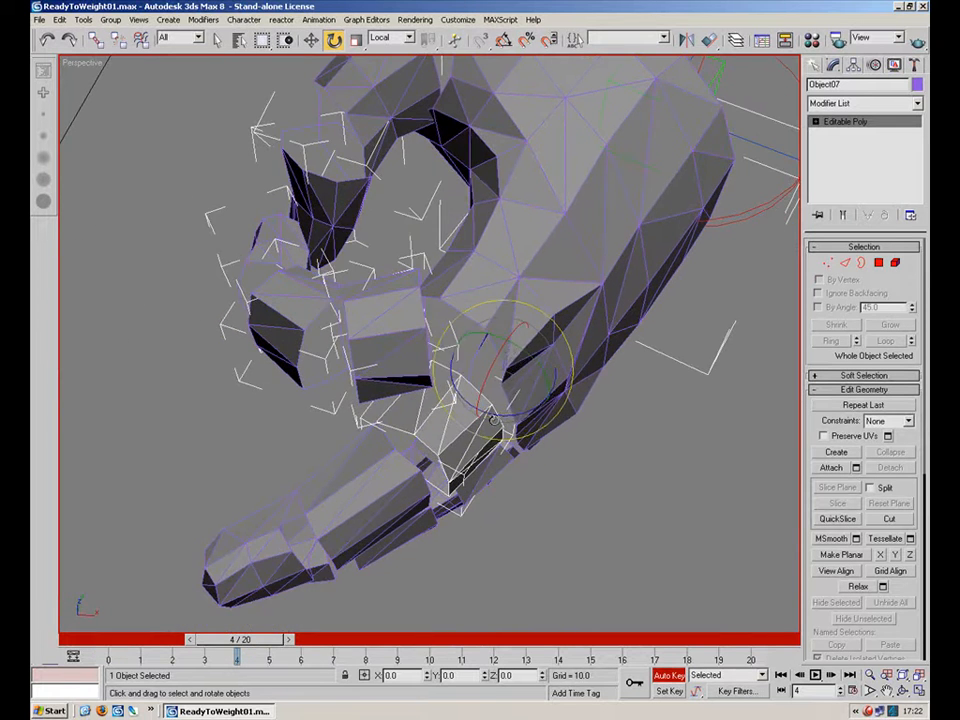
{"action": "left_click_drag", "start_coordinate": [472, 425], "coordinate": [252, 412]}
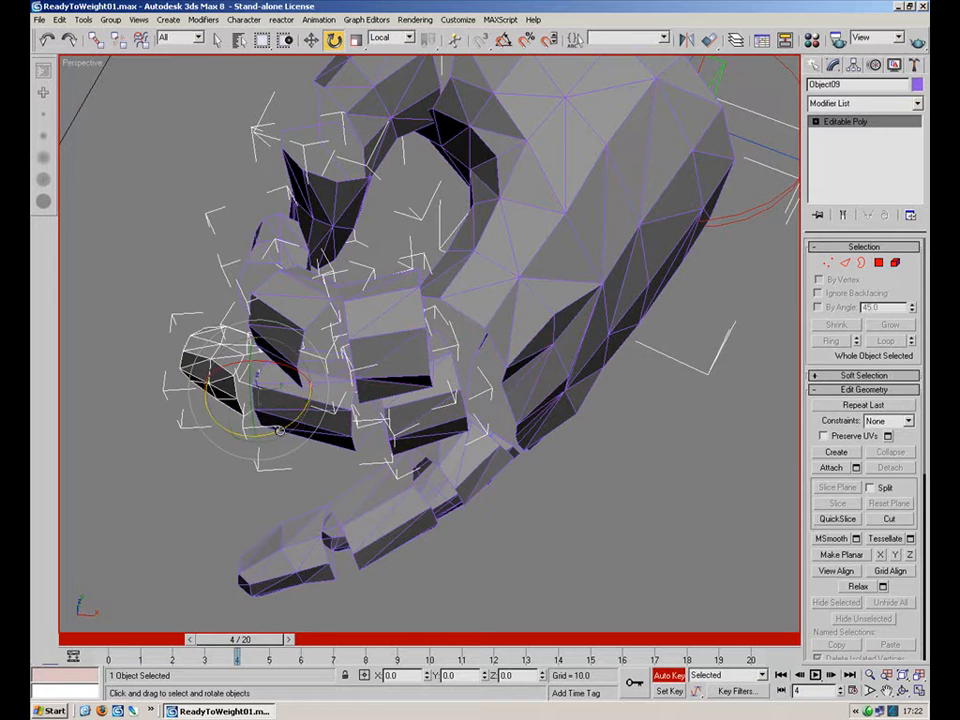
Rotate the remaining finger segment objects at frame 4 to finish curling the hand into a fist, undoing one rotation.
{"action": "middle_click_drag", "start_coordinate": [293, 482], "coordinate": [470, 383], "text": "alt"}
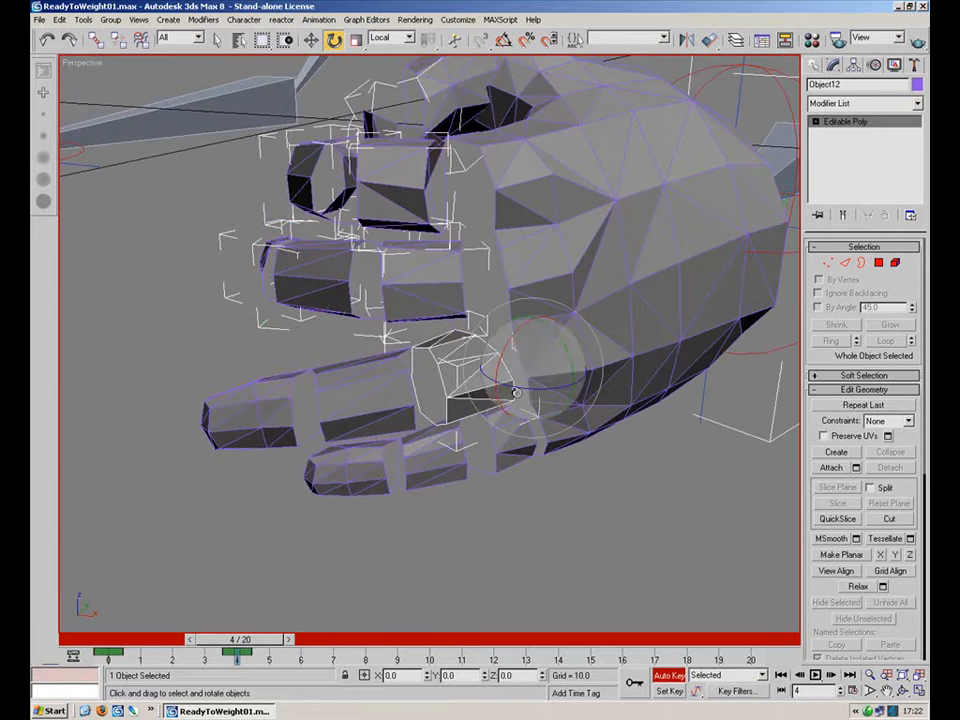
{"action": "left_click_drag", "start_coordinate": [400, 291], "coordinate": [347, 395]}
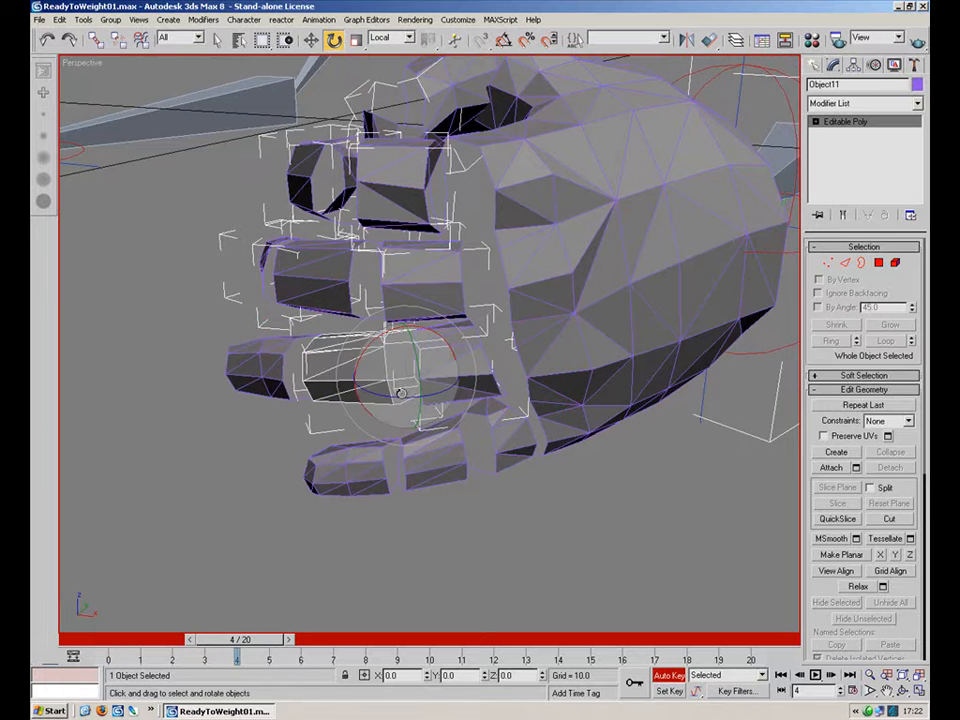
{"action": "key", "text": "ctrl+z"}
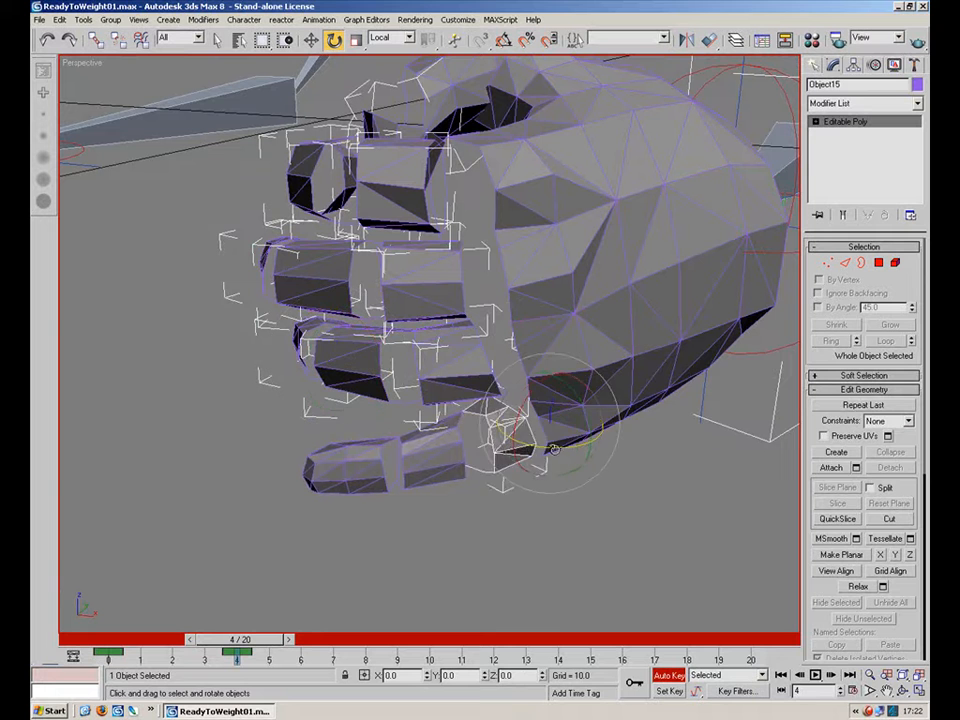
{"action": "left_click_drag", "start_coordinate": [543, 453], "coordinate": [531, 449]}
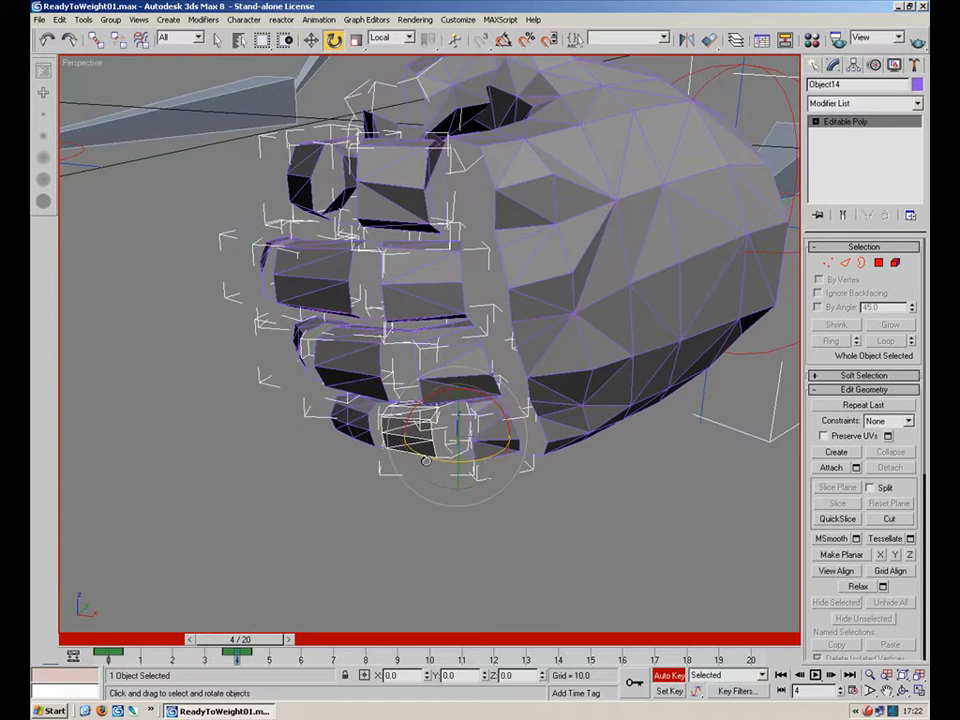
{"action": "middle_click_drag", "start_coordinate": [361, 455], "coordinate": [520, 590], "text": "alt"}
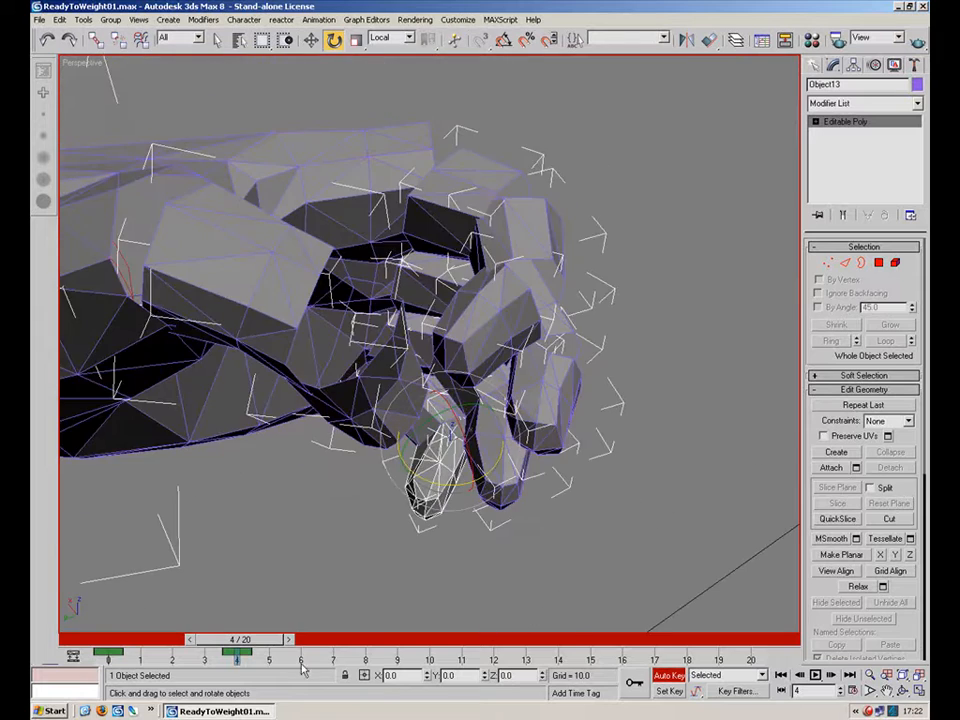
Go to frame 20, select all objects, and create keys copying the pose from frame 0 to frame 20.
{"action": "left_click_drag", "start_coordinate": [257, 643], "coordinate": [781, 641]}
{"action": "key", "text": "e"}
{"action": "right_click", "coordinate": [765, 645]}
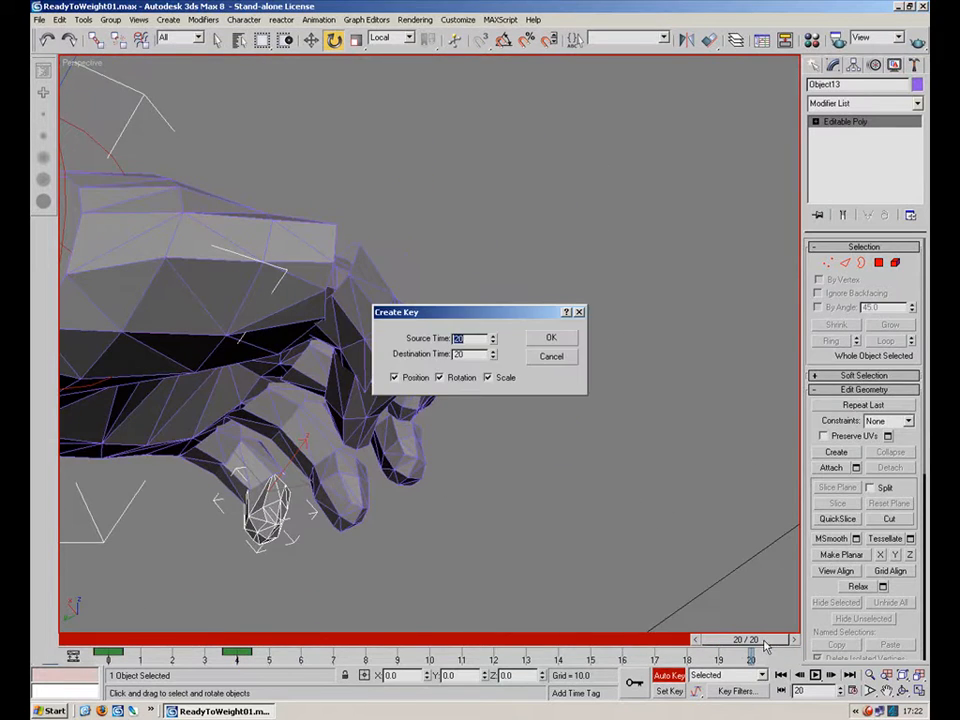
{"action": "left_click", "coordinate": [548, 362]}
{"action": "middle_click_drag", "start_coordinate": [579, 520], "coordinate": [648, 556]}
{"action": "scroll", "coordinate": [648, 556], "scroll_direction": "down", "scroll_amount": 3}
{"action": "key", "text": "ctrl+a"}
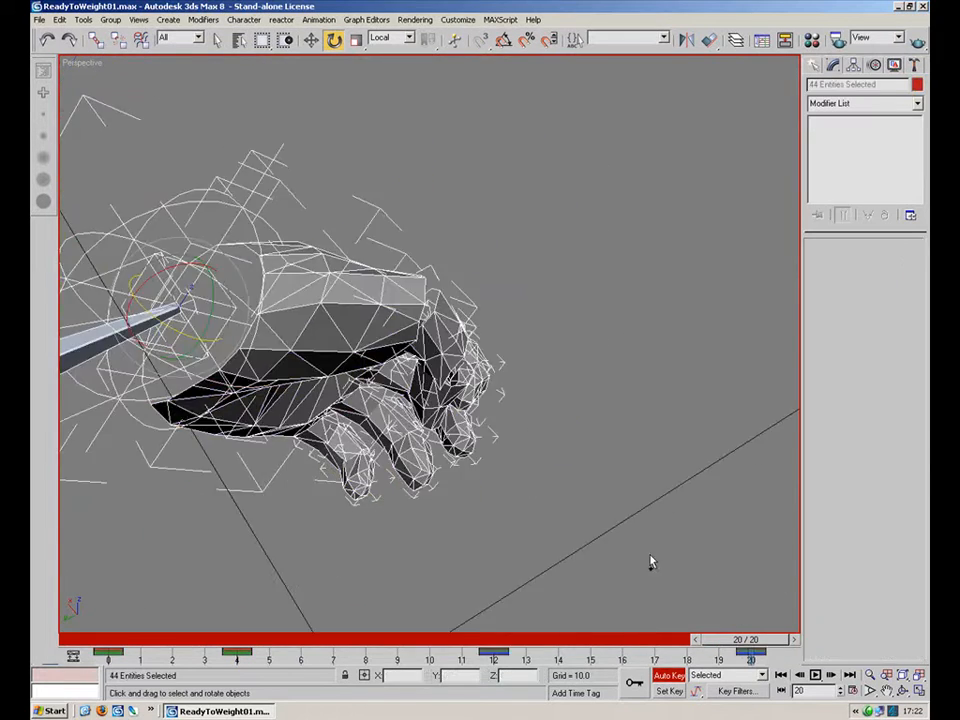
{"action": "right_click", "coordinate": [760, 639]}
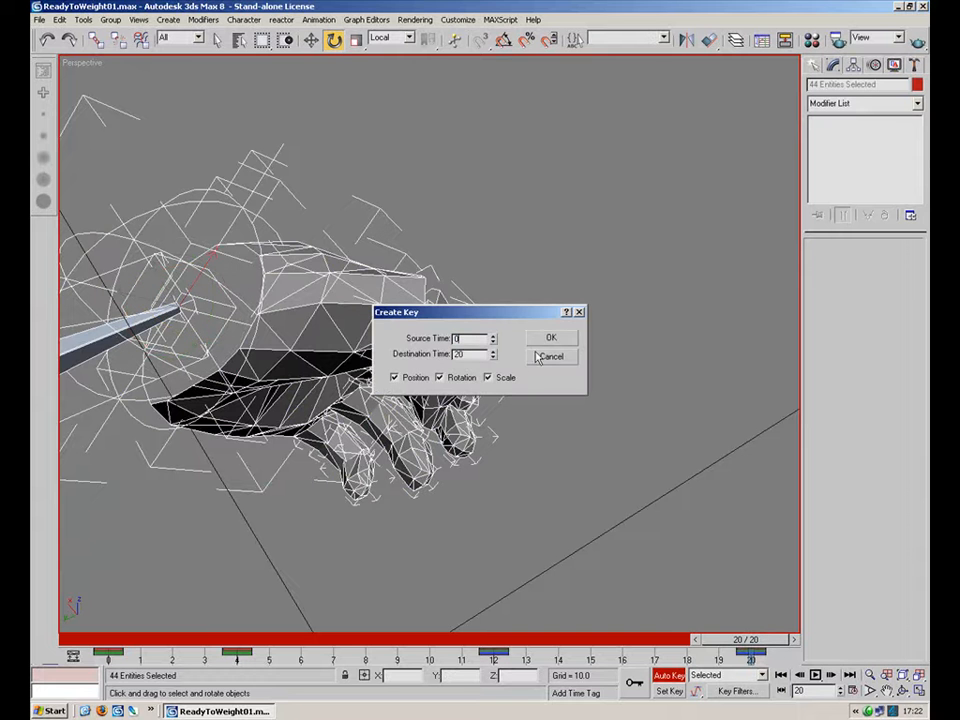
{"action": "left_click", "coordinate": [550, 339]}
Hide the bones and helper objects so only the arm meshes stay visible.
{"action": "left_click", "coordinate": [533, 541]}
{"action": "middle_click_drag", "start_coordinate": [403, 491], "coordinate": [519, 538], "text": "alt"}
{"action": "scroll", "coordinate": [519, 538], "scroll_direction": "down", "scroll_amount": 4}
{"action": "right_click", "coordinate": [568, 445]}
{"action": "left_click", "coordinate": [600, 383]}
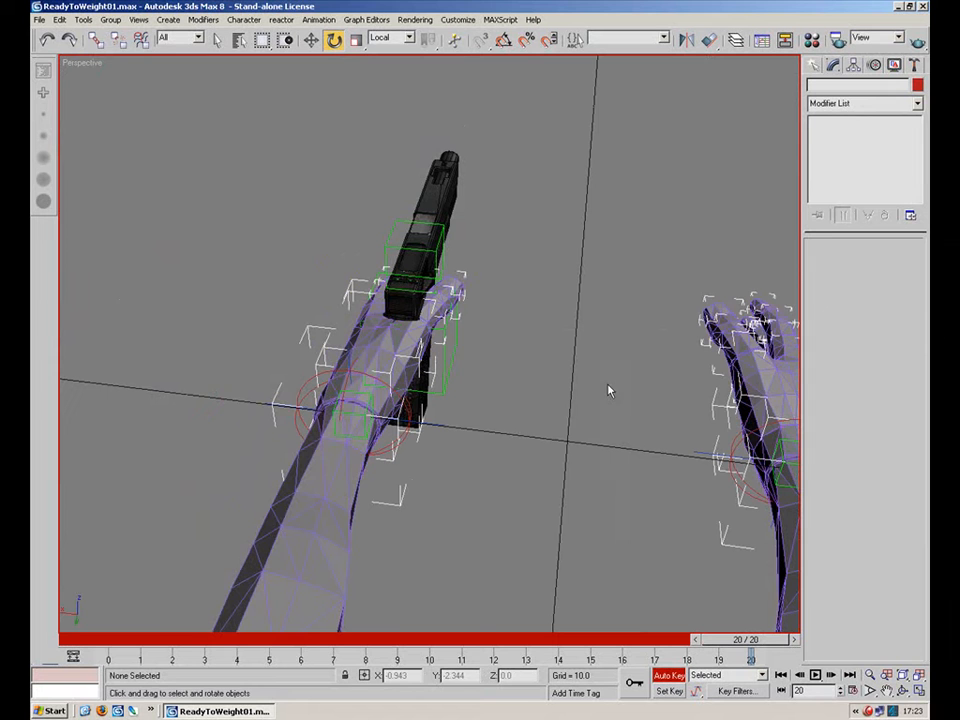
{"action": "left_click", "coordinate": [334, 500]}
{"action": "right_click", "coordinate": [332, 503]}
{"action": "left_click", "coordinate": [371, 454]}
{"action": "left_click", "coordinate": [470, 491]}
{"action": "middle_click_drag", "start_coordinate": [405, 477], "coordinate": [645, 461], "text": "alt"}
{"action": "scroll", "coordinate": [645, 461], "scroll_direction": "up", "scroll_amount": 3}
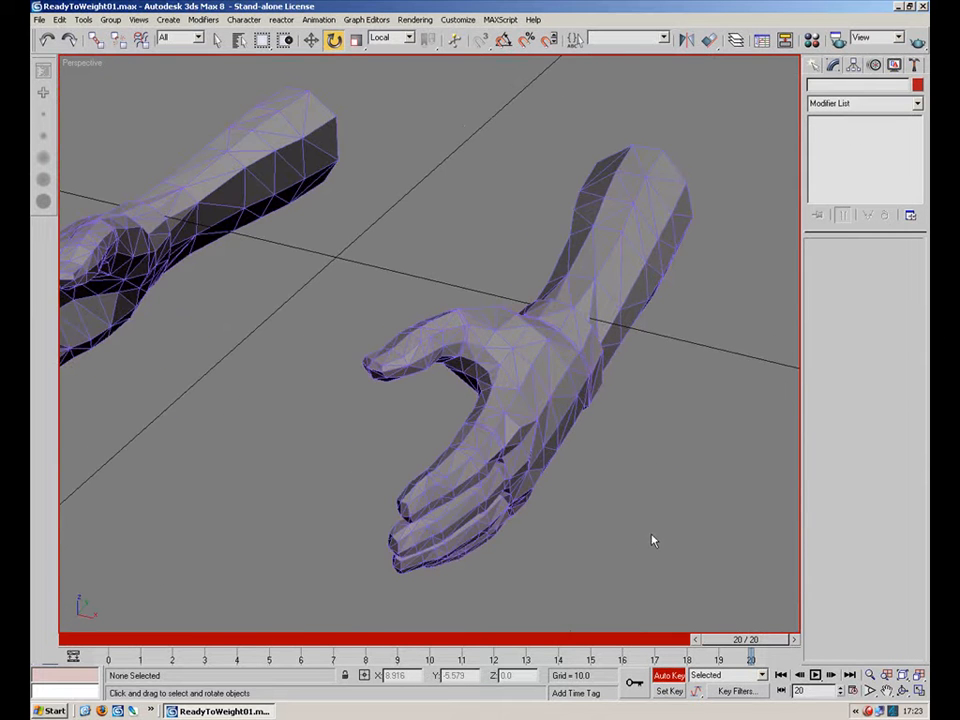
Play back and scrub the animation to inspect how the hand and wrist deform.
{"action": "key", "text": "/"}
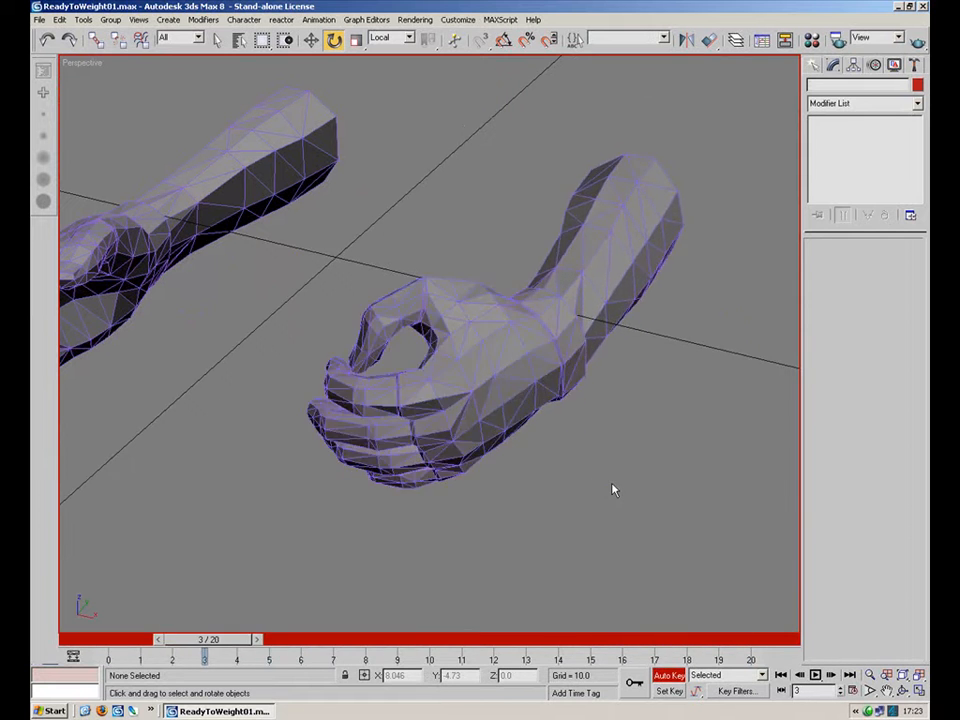
{"action": "key", "text": "."}
{"action": "middle_click_drag", "start_coordinate": [418, 456], "coordinate": [479, 551], "text": "alt"}
{"action": "scroll", "coordinate": [536, 341], "scroll_direction": "up", "scroll_amount": 5}
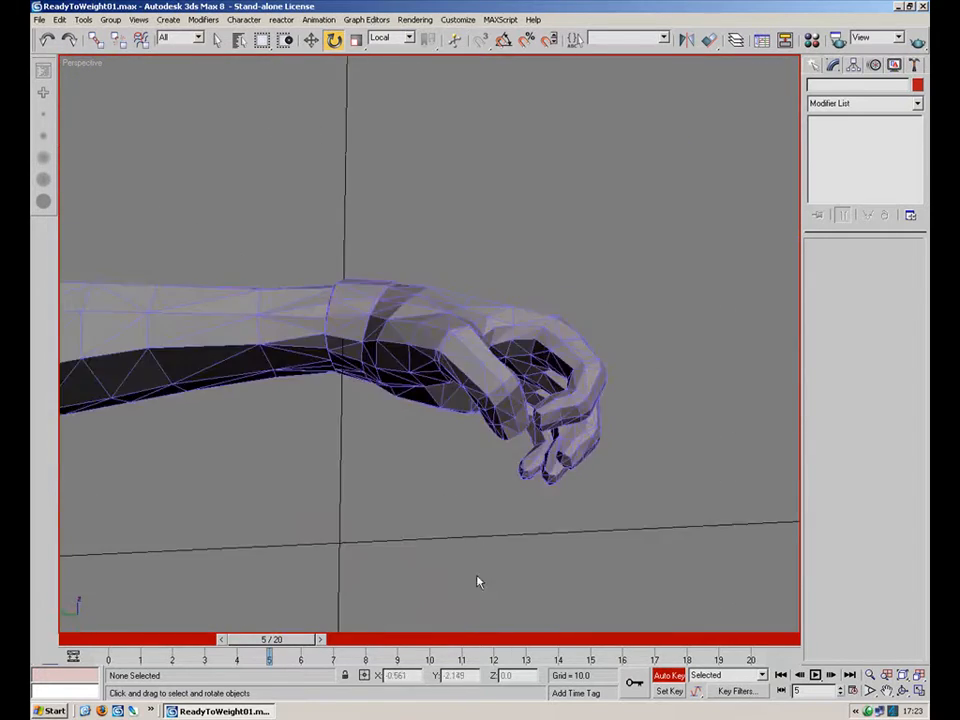
{"action": "left_click_drag", "start_coordinate": [275, 652], "coordinate": [463, 586]}
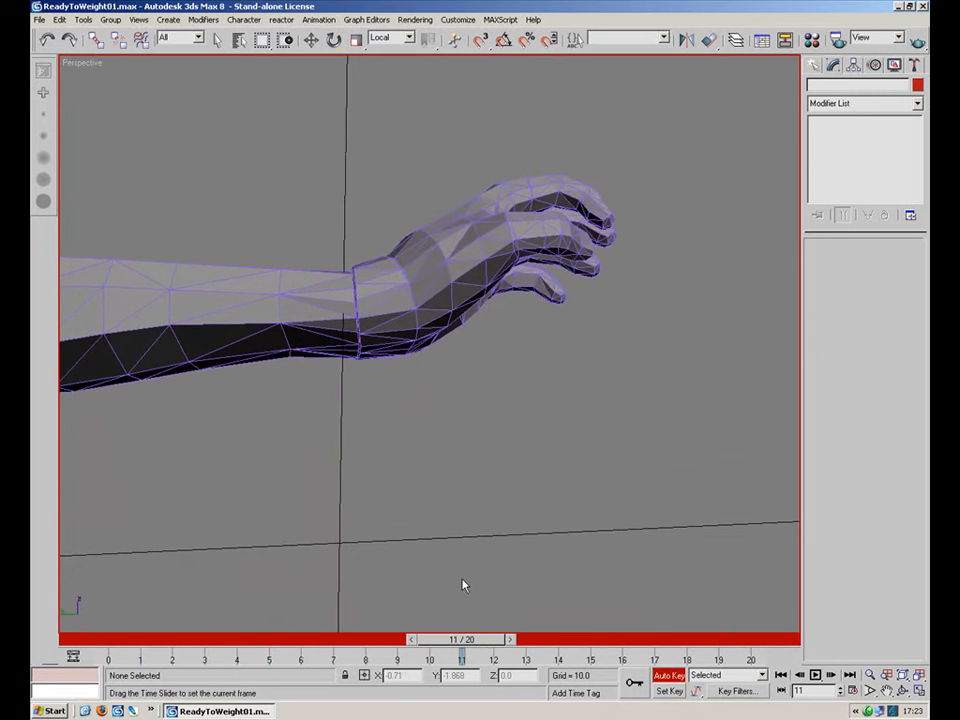
{"action": "middle_click_drag", "start_coordinate": [429, 476], "coordinate": [567, 459], "text": "alt"}
{"action": "left_click_drag", "start_coordinate": [470, 643], "coordinate": [119, 638]}
{"action": "key", "text": "e"}
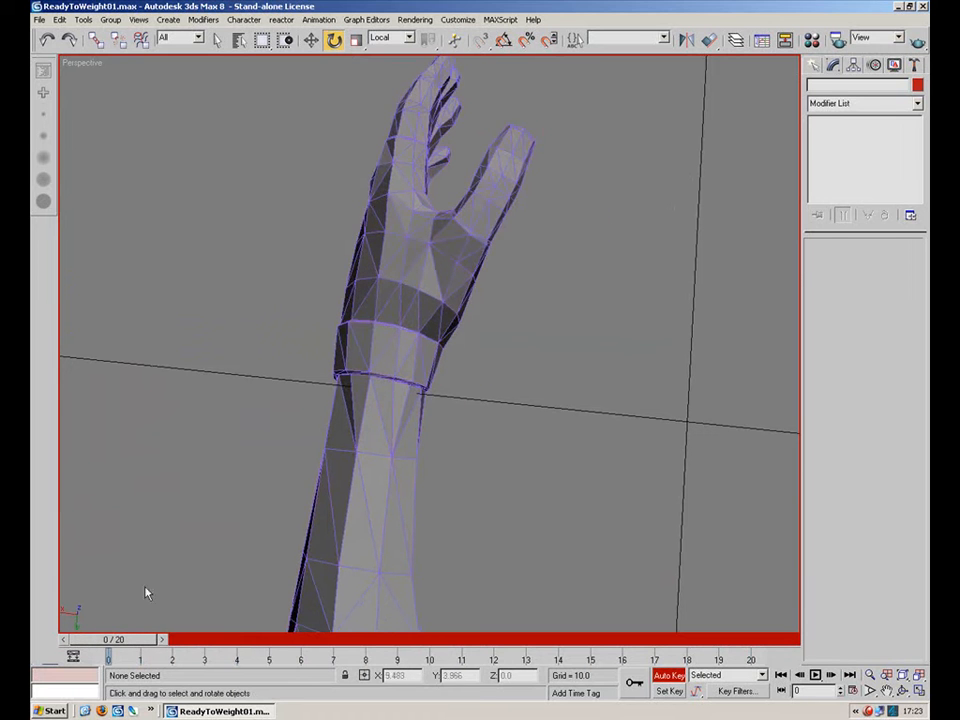
In the arm mesh's Skin envelope mode, select the wrist ring vertices and set their lower-arm bone weight to 1.
{"action": "left_click", "coordinate": [390, 508]}
{"action": "left_click", "coordinate": [855, 133]}
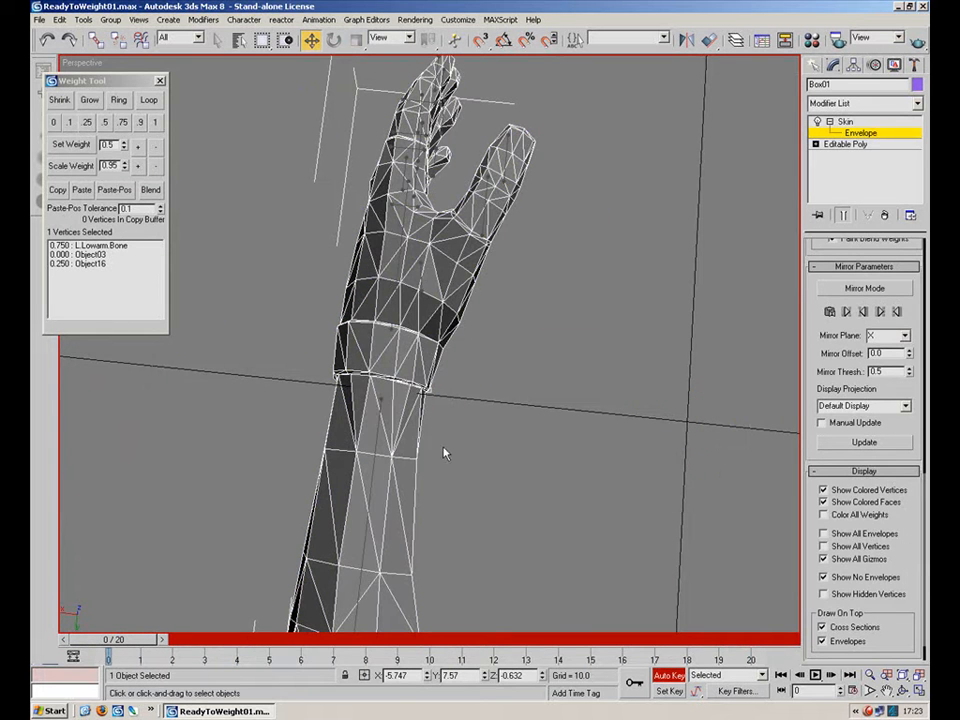
{"action": "left_click", "coordinate": [370, 447]}
{"action": "scroll", "coordinate": [430, 440], "scroll_direction": "up", "scroll_amount": 5}
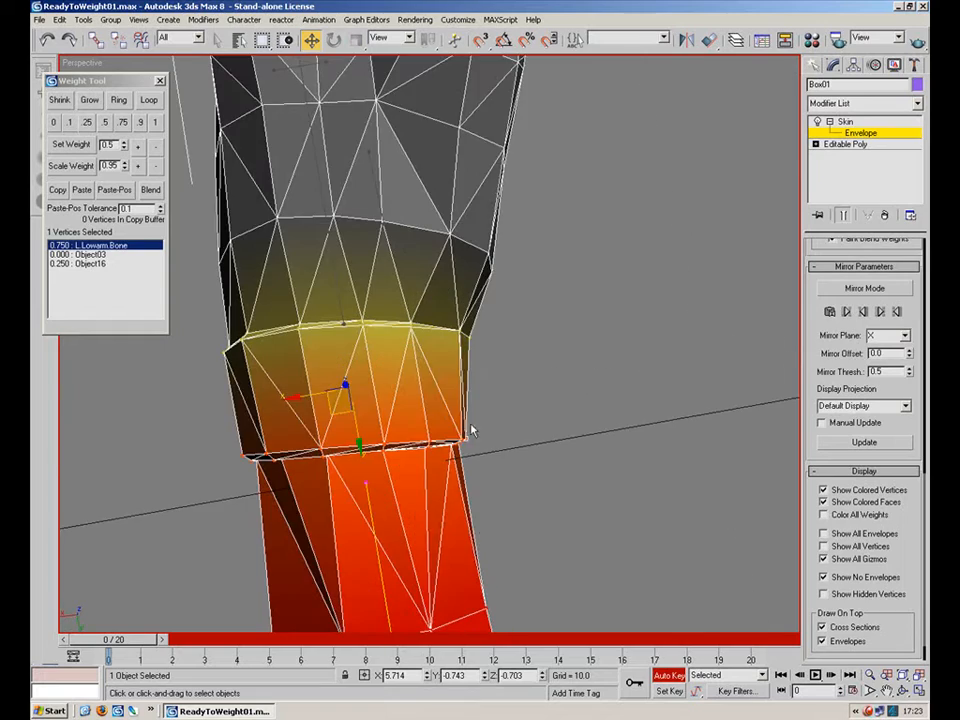
{"action": "left_click_drag", "start_coordinate": [204, 420], "coordinate": [203, 417]}
{"action": "middle_click_drag", "start_coordinate": [335, 425], "coordinate": [180, 88], "text": "alt"}
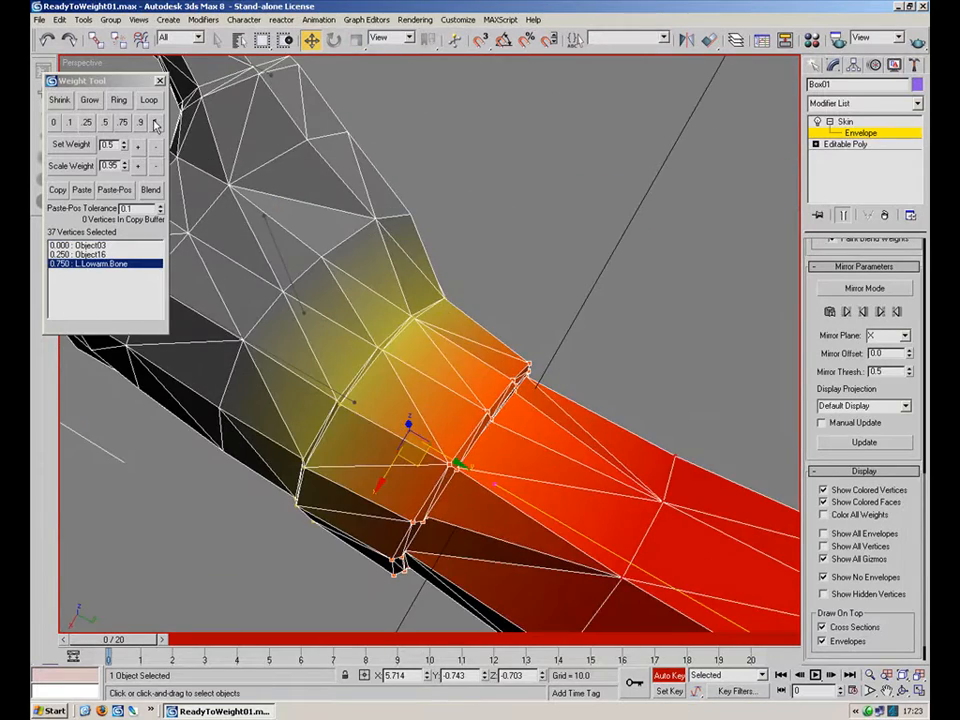
{"action": "left_click", "coordinate": [154, 122]}
Replay and scrub the animation repeatedly to judge the wrist deformation.
{"action": "scroll", "coordinate": [566, 511], "scroll_direction": "down", "scroll_amount": 5}
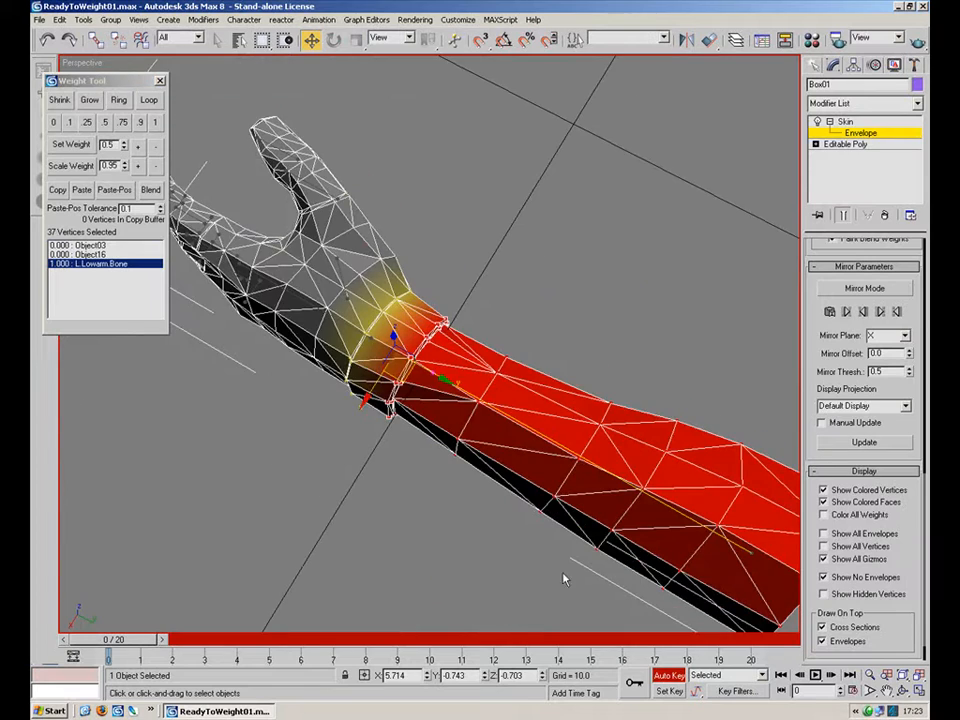
{"action": "mouse_move", "coordinate": [125, 645]}
{"action": "left_mouse_down"}
{"action": "mouse_move", "coordinate": [657, 640]}
{"action": "mouse_move", "coordinate": [115, 640]}
{"action": "left_mouse_up"}
{"action": "key", "text": "w"}
{"action": "middle_click_drag", "start_coordinate": [392, 454], "coordinate": [657, 590], "text": "alt"}
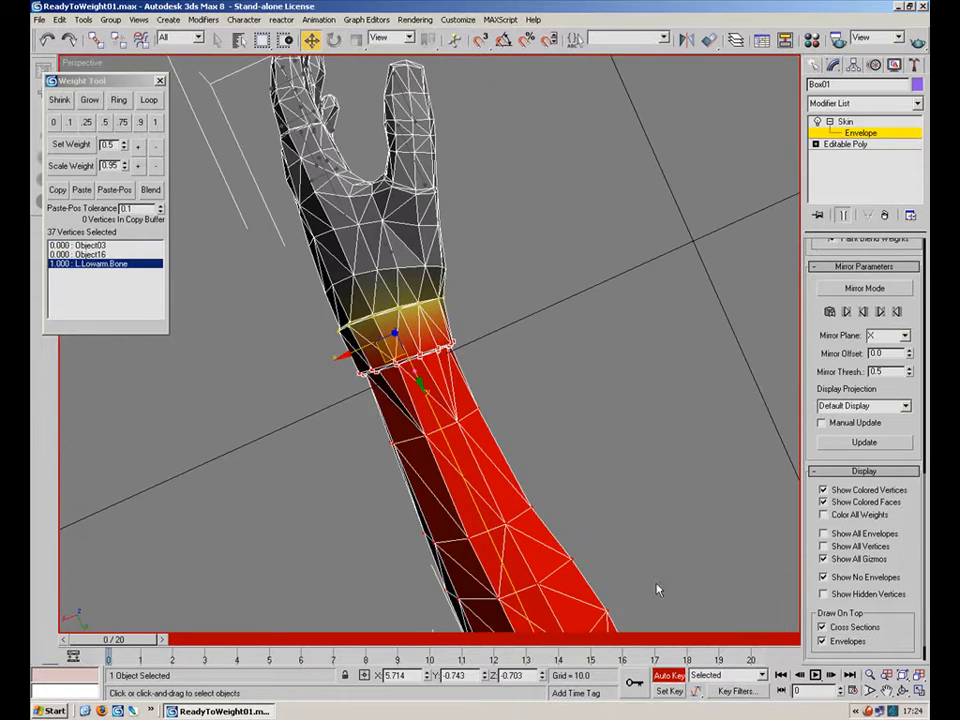
{"action": "left_click", "coordinate": [815, 676]}
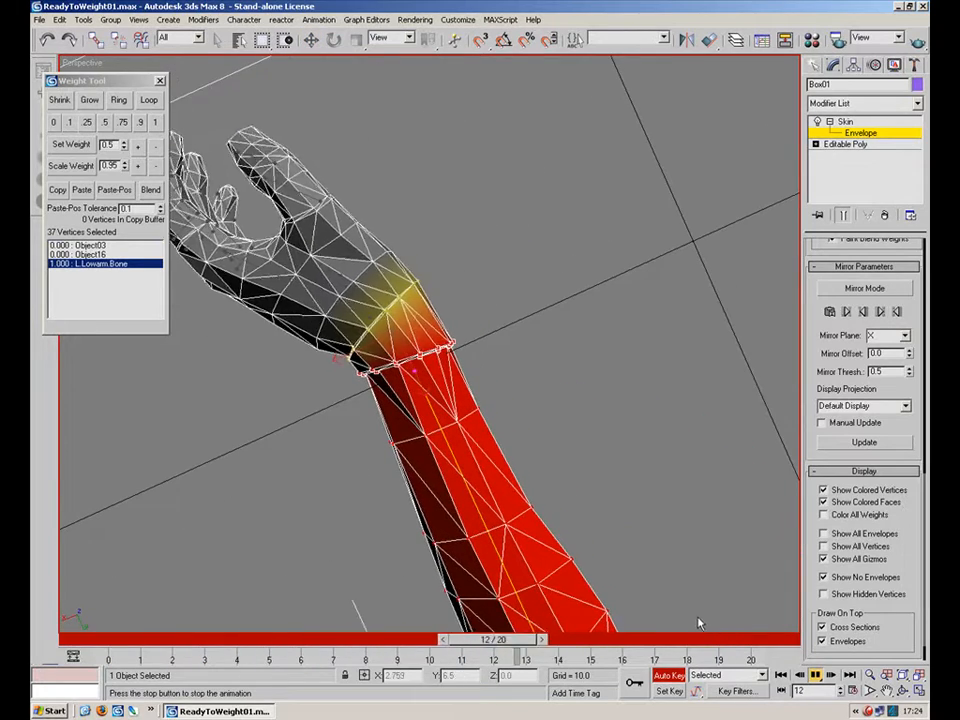
{"action": "left_click_drag", "start_coordinate": [238, 641], "coordinate": [115, 642]}
{"action": "key", "text": "w"}
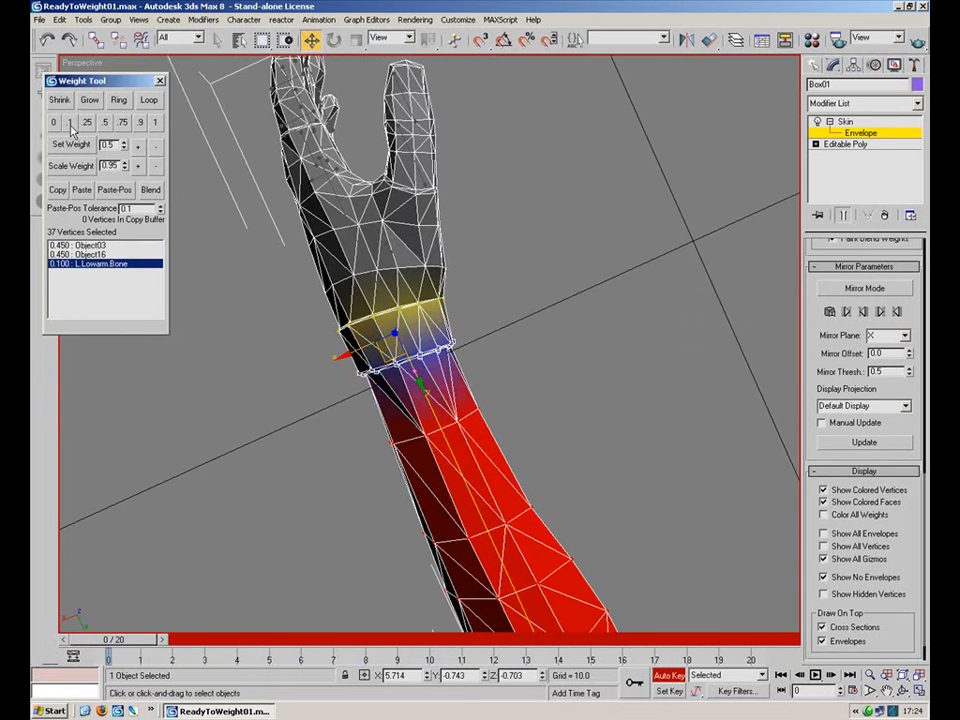
{"action": "left_click", "coordinate": [815, 675]}
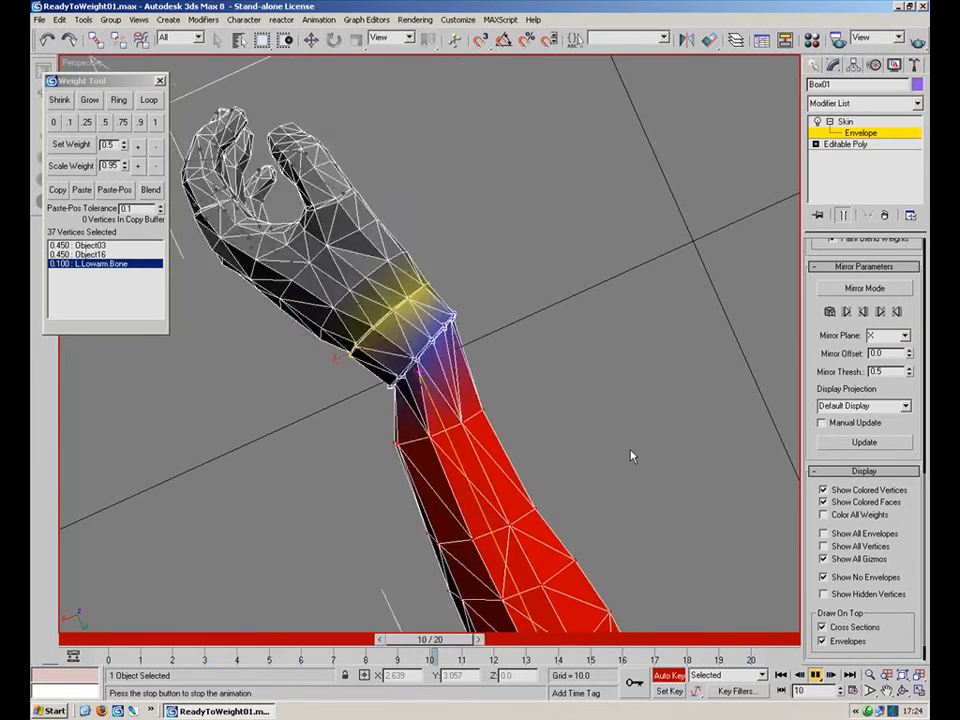
{"action": "left_click_drag", "start_coordinate": [256, 641], "coordinate": [104, 637]}
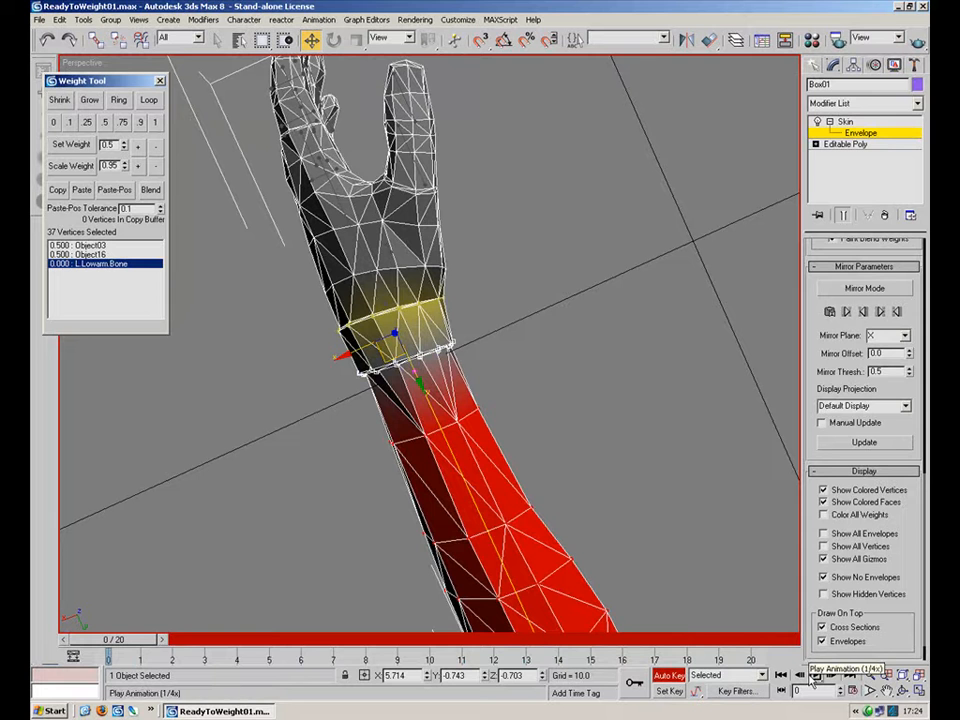
{"action": "left_click", "coordinate": [815, 675]}
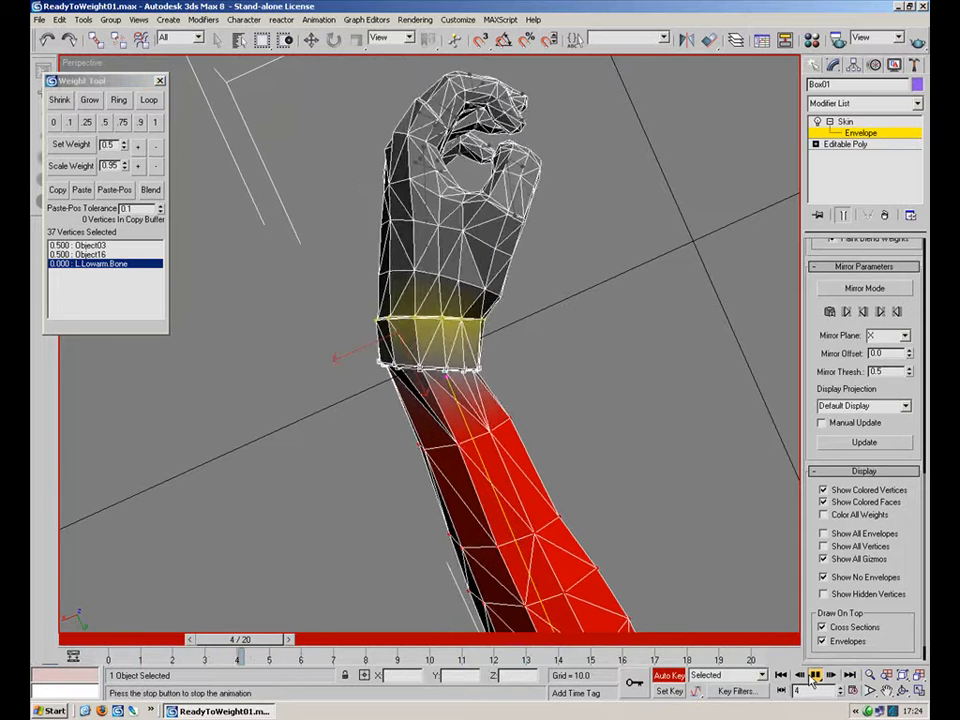
{"action": "left_click", "coordinate": [815, 675]}
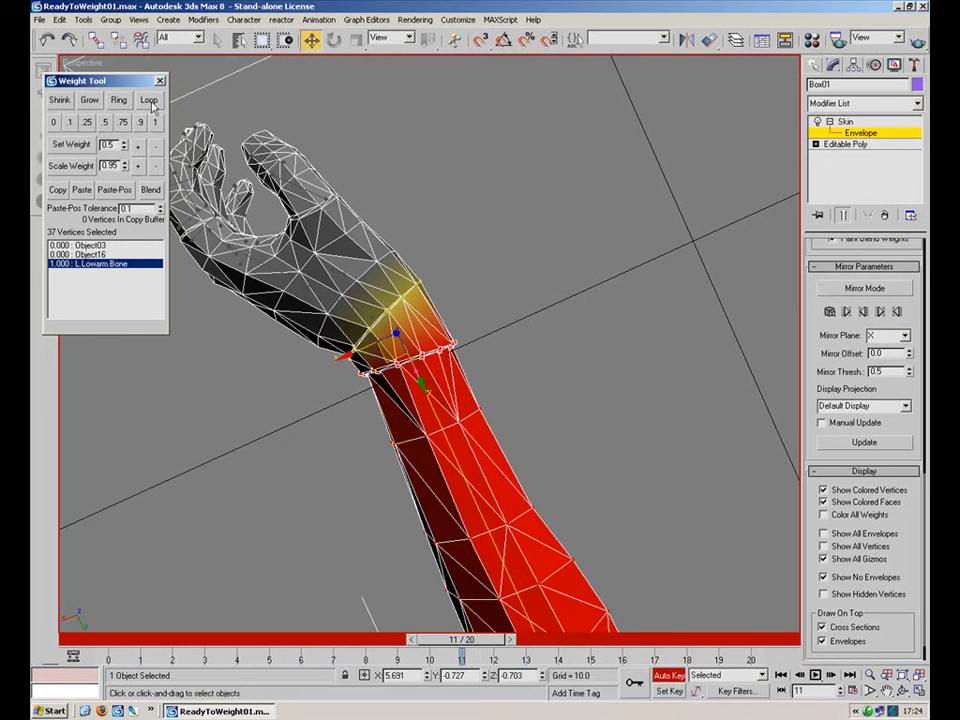
{"action": "left_click", "coordinate": [815, 675]}
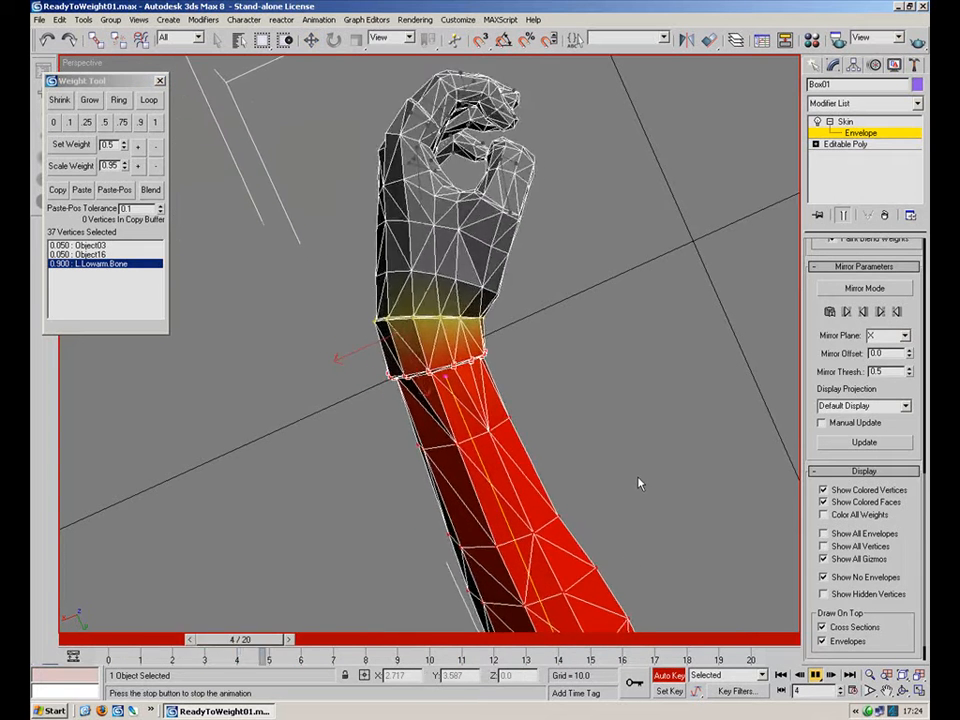
Set the wrist vertices' lower-arm bone weight to 0.75 and turn off Auto Key.
{"action": "left_click", "coordinate": [123, 122]}
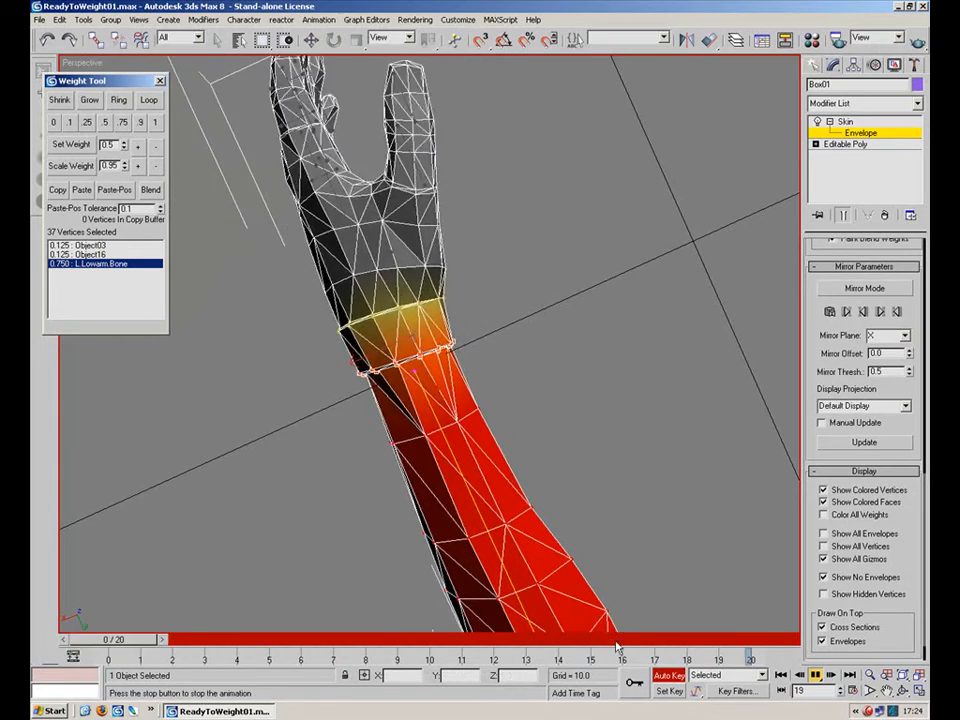
{"action": "left_click", "coordinate": [668, 677]}
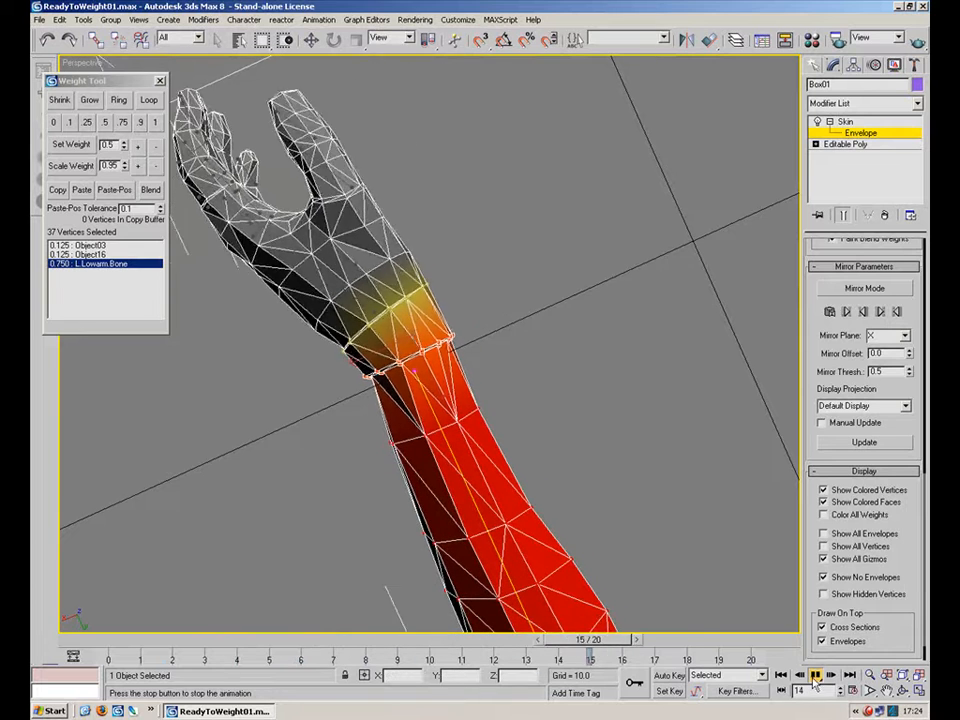
Close the Weight Tool and replay the animation to inspect the hand deformation.
{"action": "left_click", "coordinate": [160, 81]}
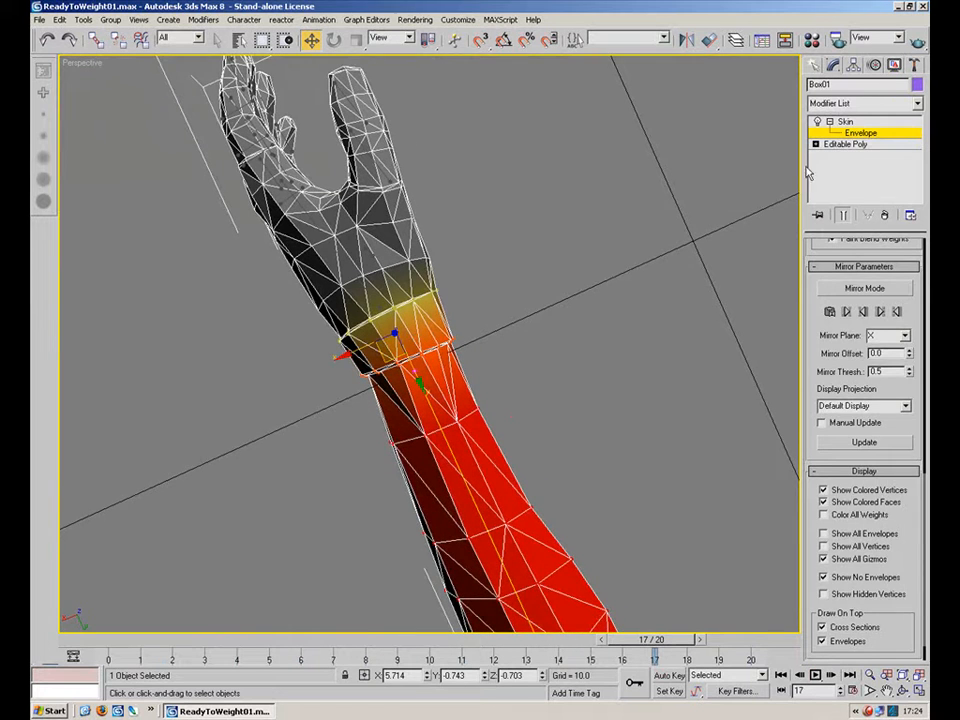
{"action": "middle_click_drag", "start_coordinate": [640, 300], "coordinate": [551, 365], "text": "alt"}
{"action": "left_click", "coordinate": [600, 332]}
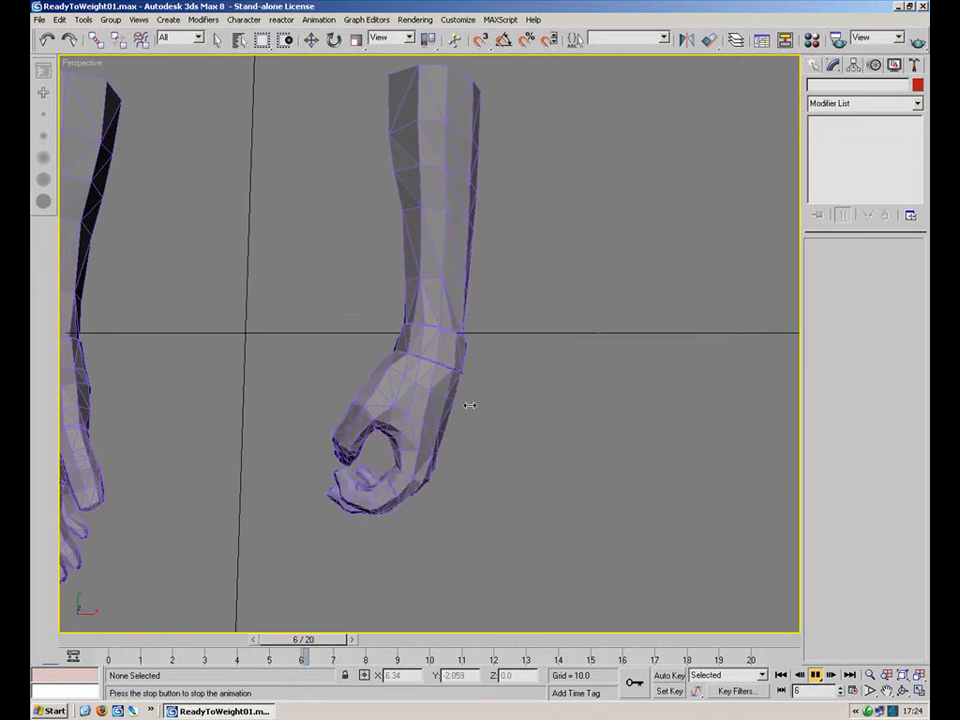
{"action": "middle_click_drag", "start_coordinate": [500, 470], "coordinate": [452, 347], "text": "alt"}
{"action": "scroll", "coordinate": [379, 381], "scroll_direction": "up", "scroll_amount": 4}
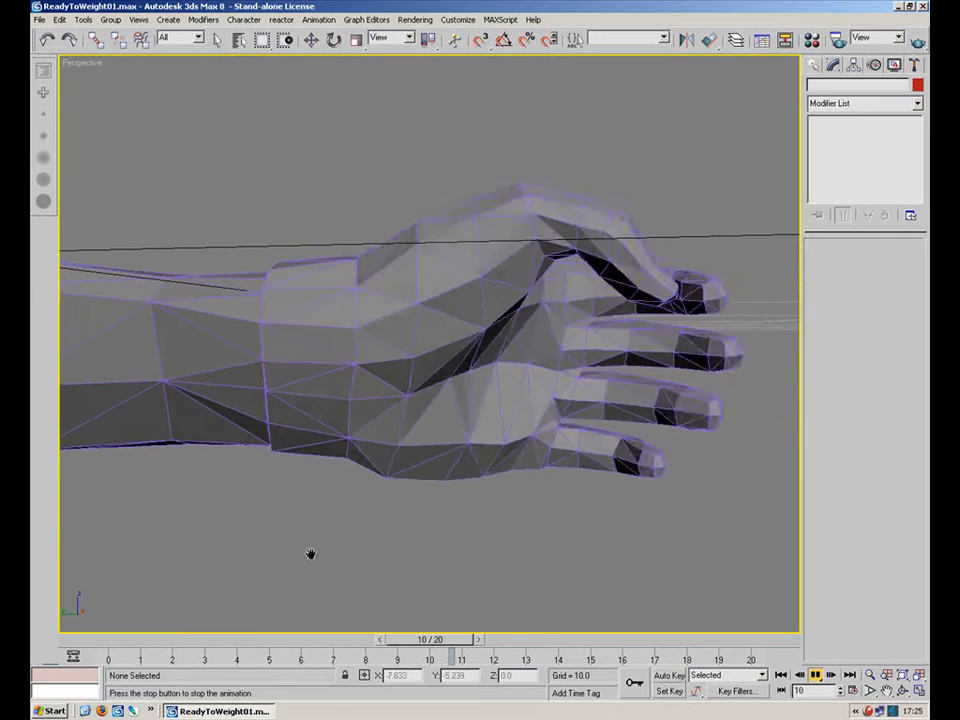
{"action": "left_click", "coordinate": [174, 643]}
{"action": "left_click_drag", "start_coordinate": [174, 645], "coordinate": [110, 643]}
Select three vertices at the base of a finger on the hand mesh's Skin envelope and try giving them a 0.1 weight, undoing it.
{"action": "middle_click_drag", "start_coordinate": [446, 446], "coordinate": [432, 396], "text": "alt"}
{"action": "mouse_move", "coordinate": [432, 396]}
{"action": "middle_mouse_down"}
{"action": "mouse_move", "coordinate": [343, 476]}
{"action": "mouse_move", "coordinate": [362, 435]}
{"action": "mouse_move", "coordinate": [254, 543]}
{"action": "mouse_move", "coordinate": [358, 450]}
{"action": "mouse_move", "coordinate": [356, 480]}
{"action": "mouse_move", "coordinate": [441, 411]}
{"action": "middle_mouse_up"}
{"action": "left_click", "coordinate": [441, 411]}
{"action": "left_click", "coordinate": [860, 133]}
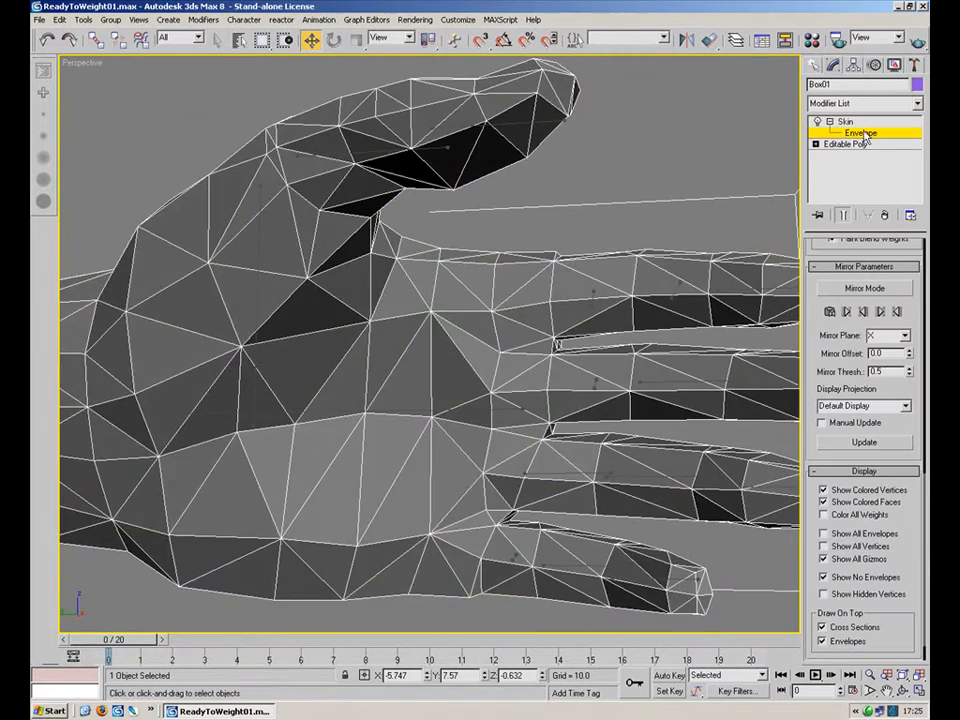
{"action": "left_click", "coordinate": [860, 133]}
{"action": "left_click", "coordinate": [860, 133]}
{"action": "left_click", "coordinate": [502, 408]}
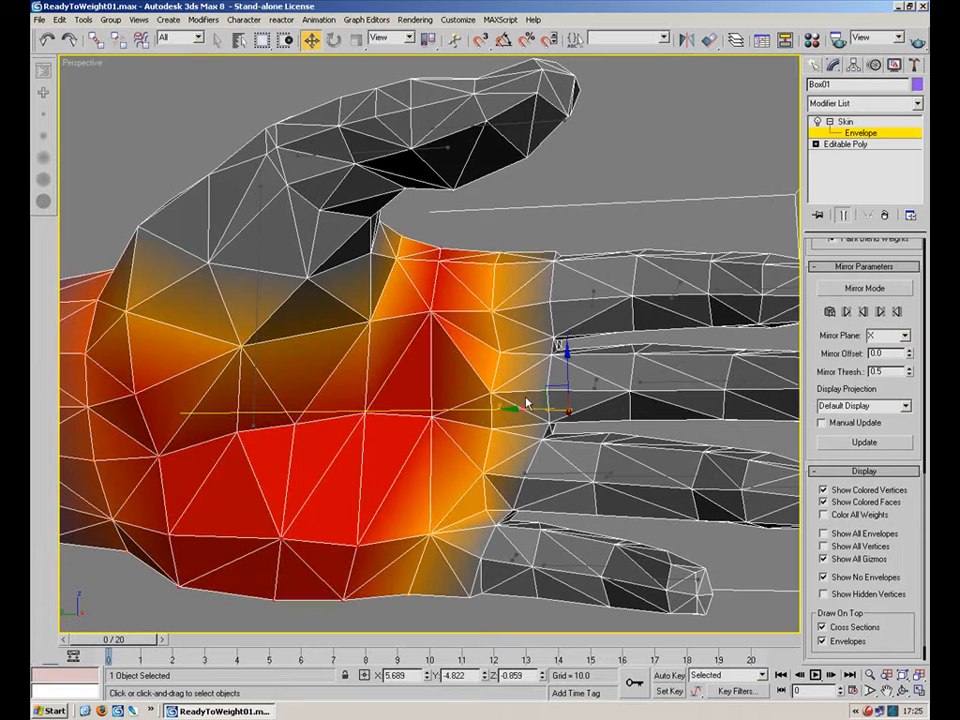
{"action": "left_click", "coordinate": [595, 381]}
{"action": "scroll", "coordinate": [600, 390], "scroll_direction": "up", "scroll_amount": 3}
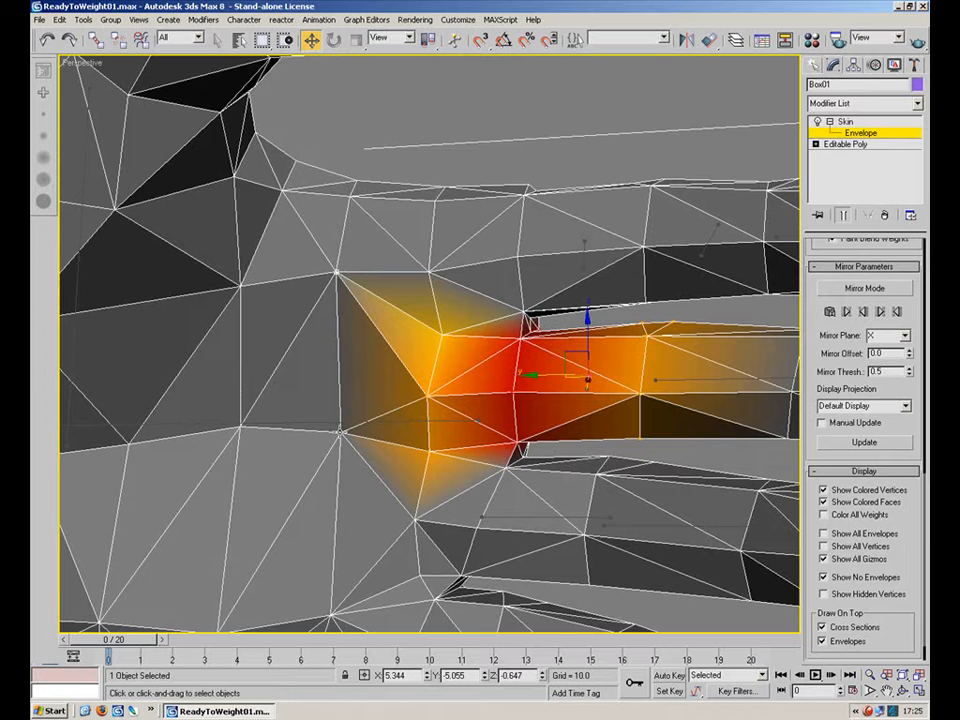
{"action": "middle_click_drag", "start_coordinate": [446, 463], "coordinate": [401, 268]}
{"action": "scroll", "coordinate": [850, 400], "scroll_direction": "up", "scroll_amount": 5}
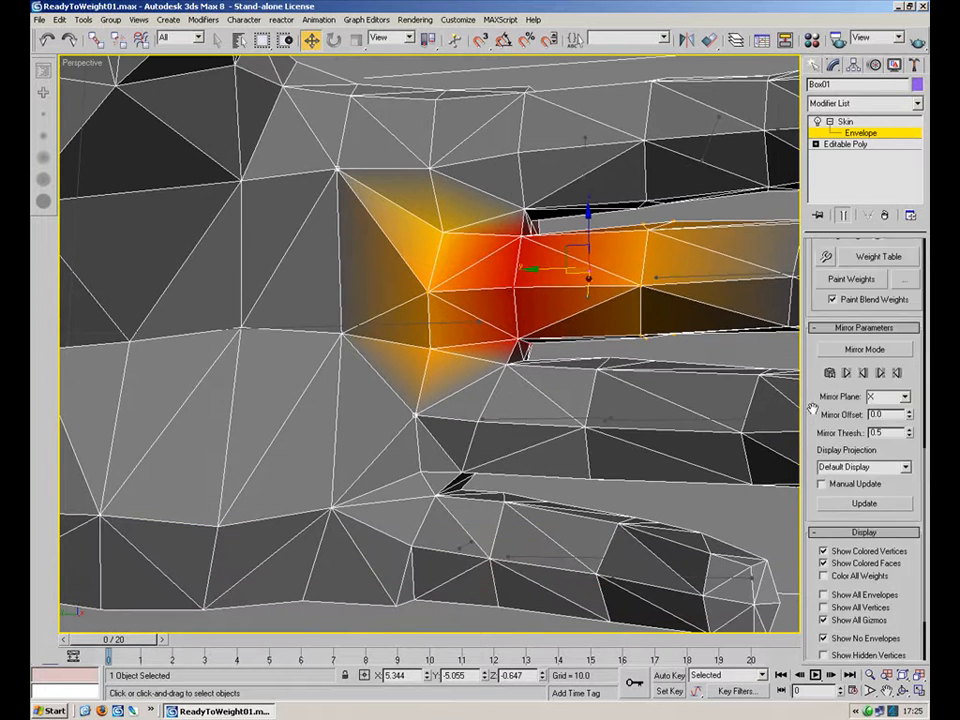
{"action": "left_click", "coordinate": [828, 369]}
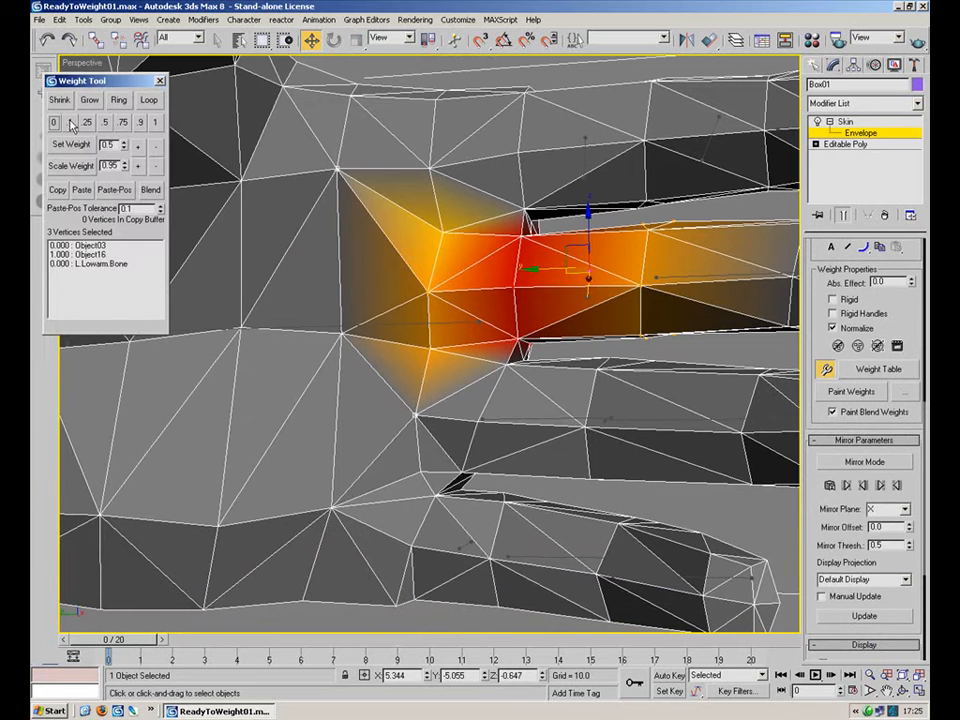
{"action": "left_click", "coordinate": [70, 123]}
{"action": "key", "text": "ctrl+z"}
{"action": "left_click", "coordinate": [70, 124]}
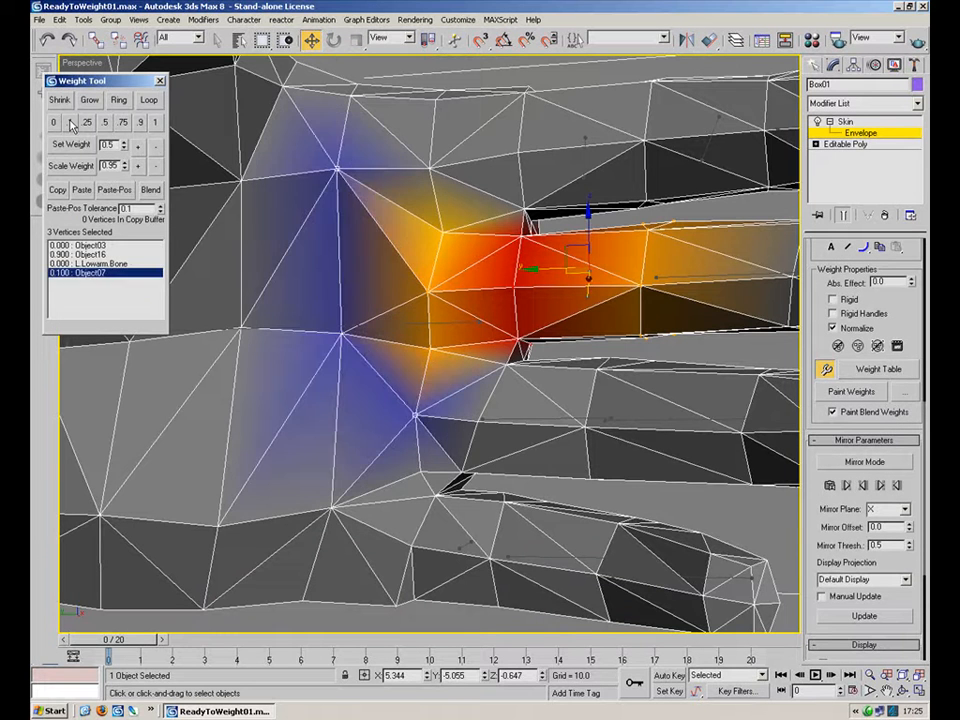
{"action": "key", "text": "ctrl+z"}
Close the Weight Tool, leave Skin envelope editing and deselect the hand mesh.
{"action": "scroll", "coordinate": [448, 381], "scroll_direction": "down", "scroll_amount": 5}
{"action": "middle_click_drag", "start_coordinate": [377, 317], "coordinate": [688, 336], "text": "alt"}
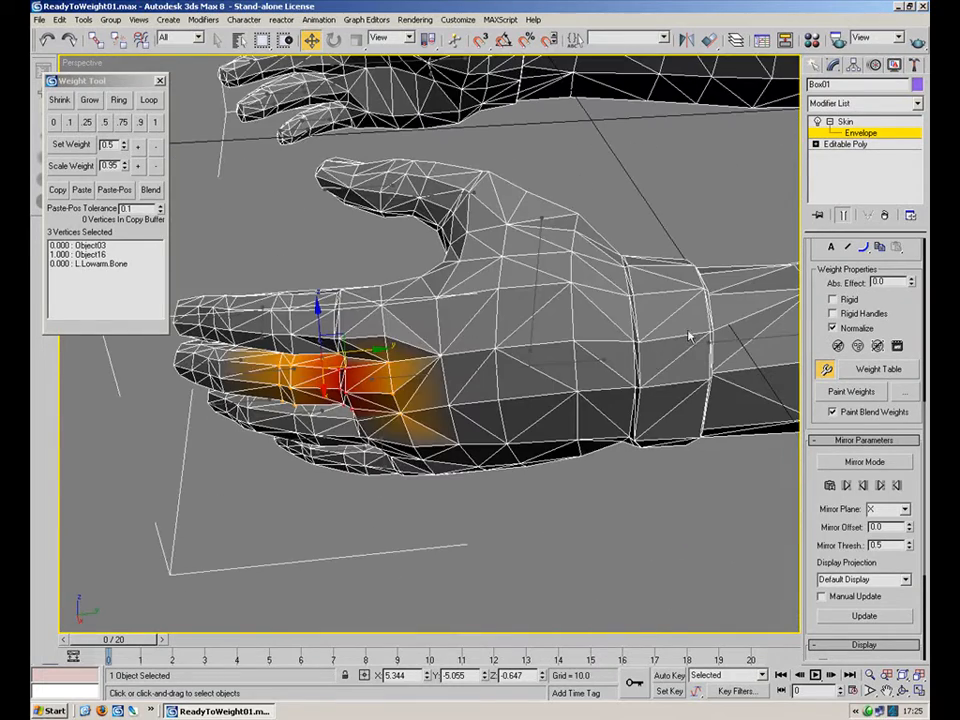
{"action": "left_click", "coordinate": [826, 371]}
{"action": "left_click", "coordinate": [847, 133]}
{"action": "left_click", "coordinate": [830, 122]}
{"action": "left_click", "coordinate": [651, 208]}
{"action": "scroll", "coordinate": [491, 381], "scroll_direction": "down", "scroll_amount": 5}
{"action": "middle_click_drag", "start_coordinate": [403, 354], "coordinate": [733, 370], "text": "alt"}
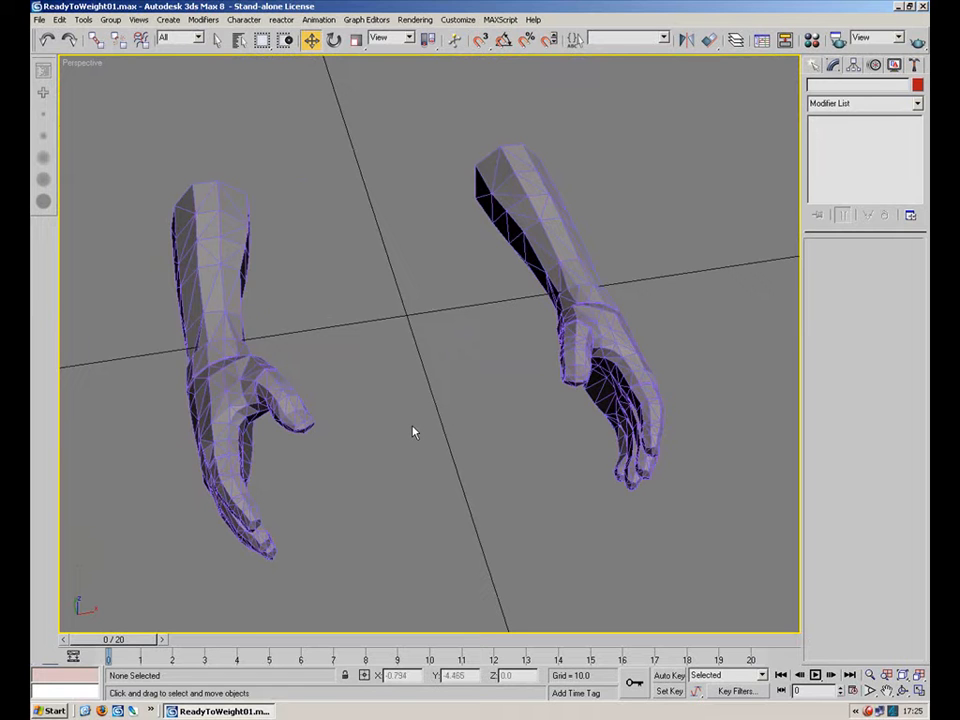
Unhide all hidden objects in the scene, including the gun and arm bones.
{"action": "right_click", "coordinate": [521, 504]}
{"action": "left_click", "coordinate": [550, 437]}
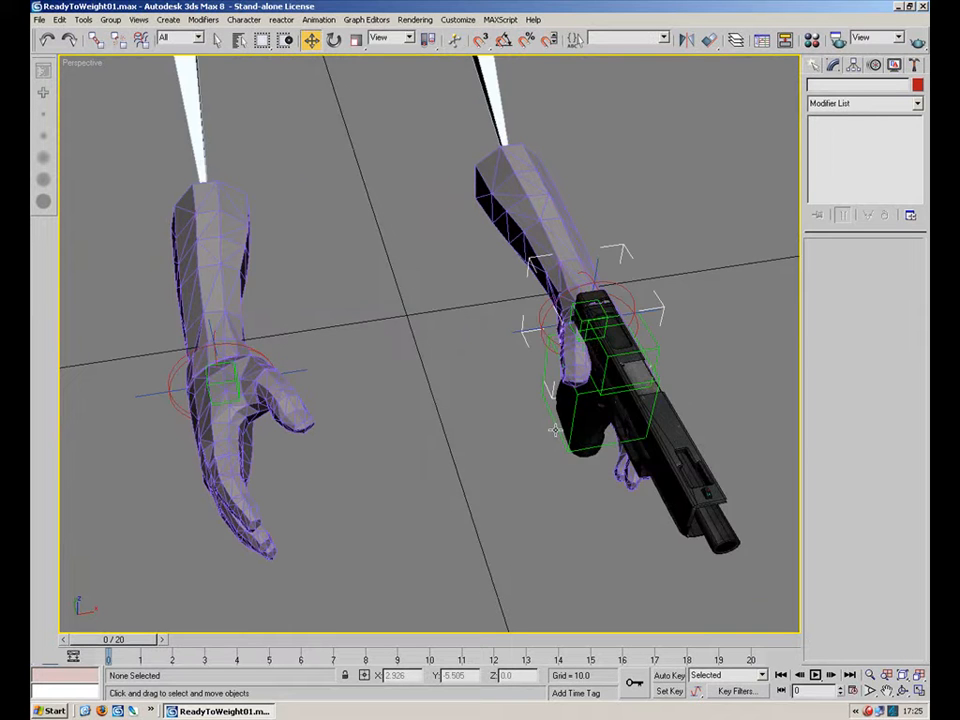
{"action": "middle_click_drag", "start_coordinate": [534, 371], "coordinate": [514, 236], "text": "alt"}
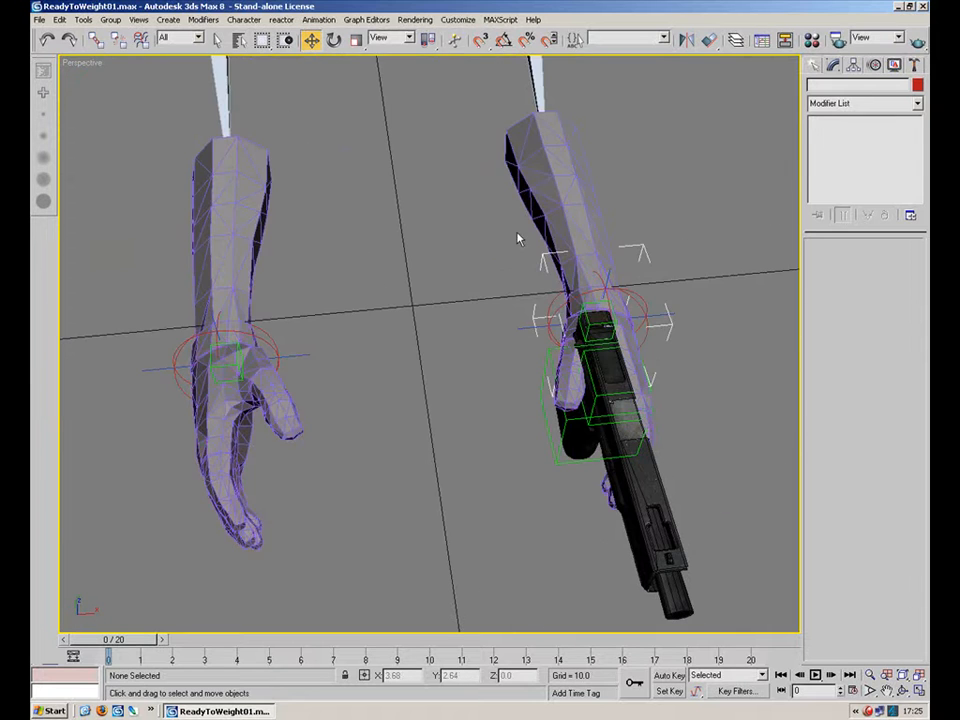
{"action": "left_click", "coordinate": [566, 215]}
{"action": "middle_click_drag", "start_coordinate": [514, 341], "coordinate": [592, 205], "text": "alt"}
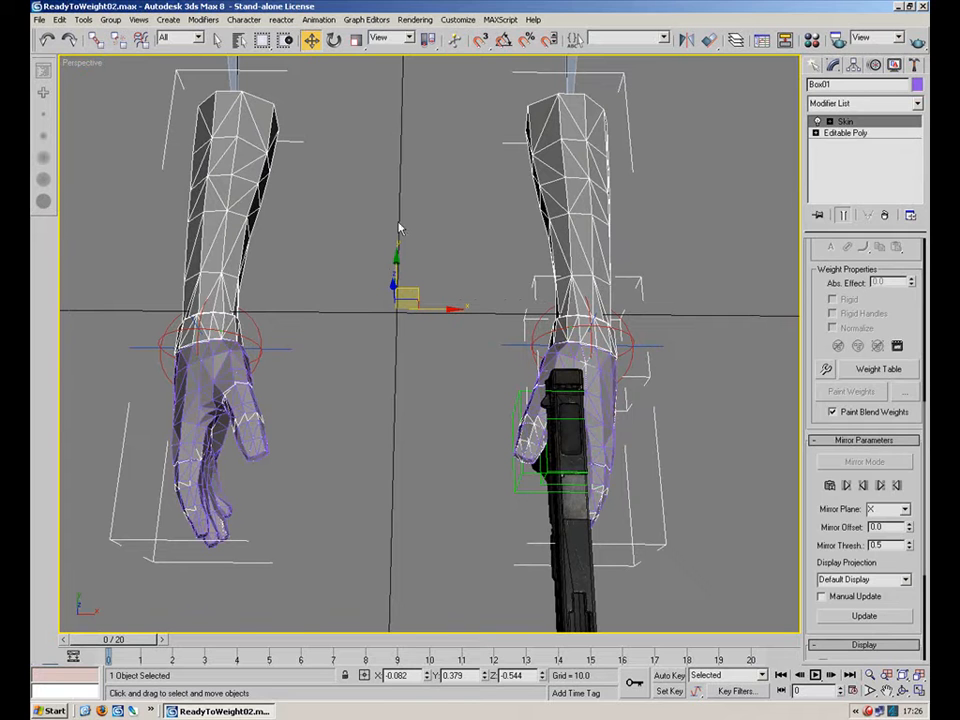
Hide every object except the selected arm mesh.
{"action": "left_click", "coordinate": [632, 268]}
{"action": "left_click", "coordinate": [606, 254]}
{"action": "right_click", "coordinate": [604, 252]}
{"action": "left_click", "coordinate": [646, 202]}
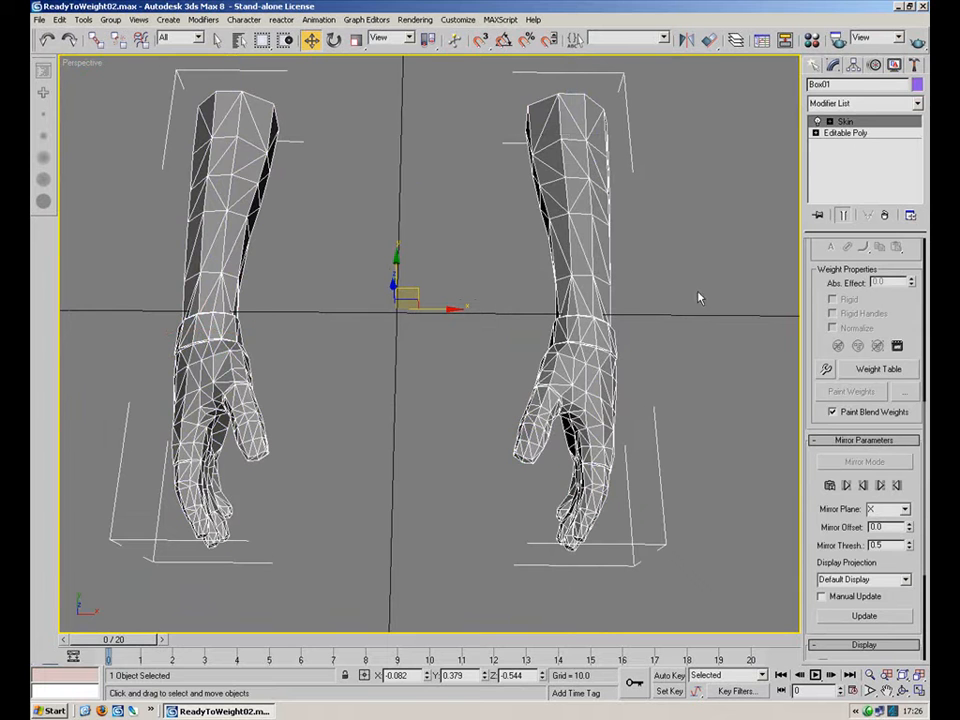
Open the arm mesh's Skin modifier in Envelope editing mode.
{"action": "left_click_drag", "start_coordinate": [904, 596], "coordinate": [829, 495]}
{"action": "left_click", "coordinate": [829, 121]}
{"action": "left_click", "coordinate": [859, 134]}
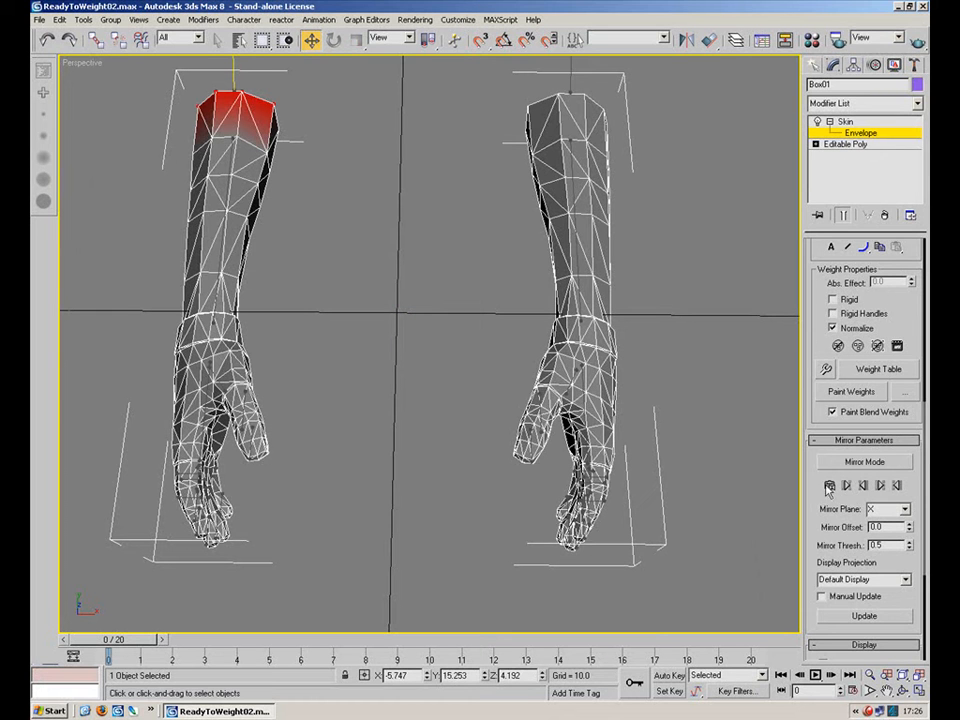
{"action": "left_click_drag", "start_coordinate": [683, 105], "coordinate": [426, 614]}
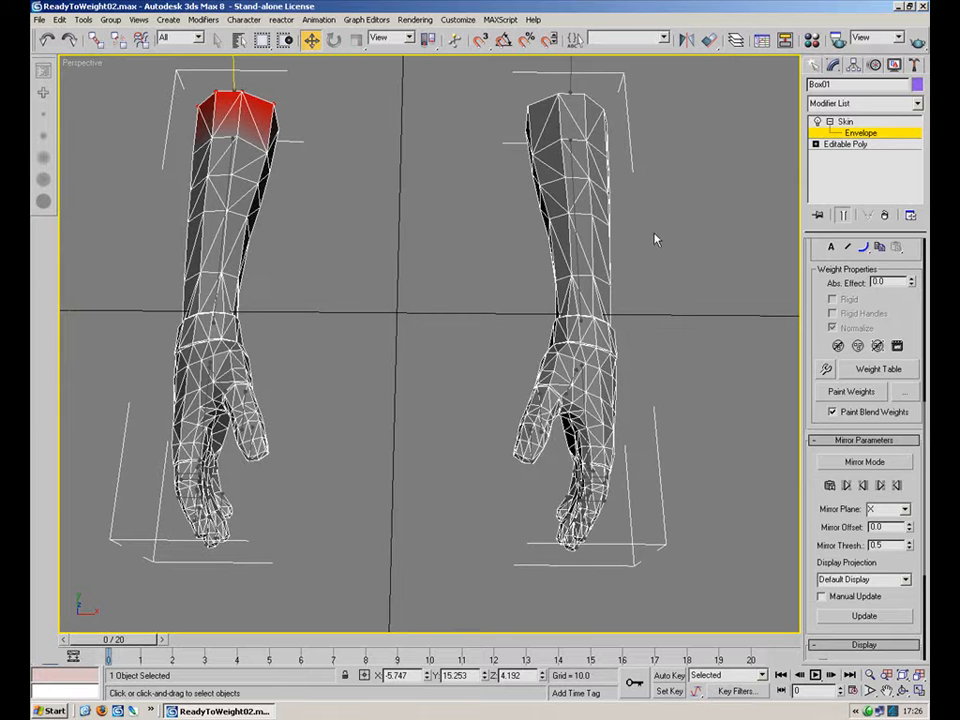
{"action": "scroll", "coordinate": [654, 249], "scroll_direction": "down", "scroll_amount": 4}
{"action": "left_click_drag", "start_coordinate": [553, 161], "coordinate": [437, 412]}
{"action": "middle_click_drag", "start_coordinate": [437, 412], "coordinate": [605, 319], "text": "alt"}
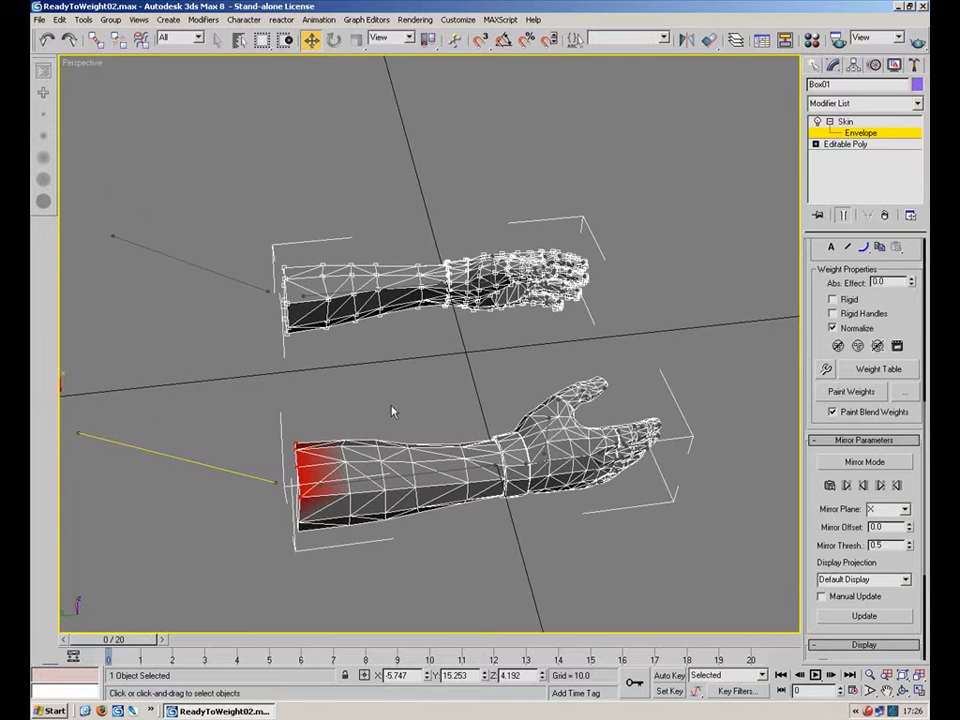
Select the left lower-arm bone envelope, select the left arm's vertices, and give them a weight of 1 with the Weight Tool.
{"action": "left_click", "coordinate": [277, 482]}
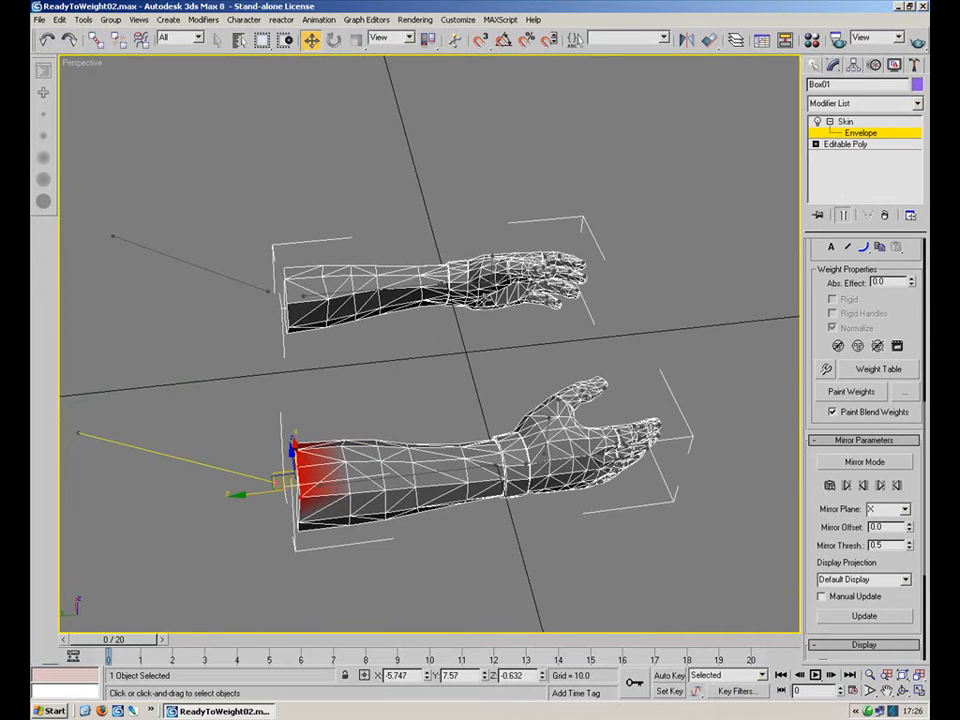
{"action": "middle_click_drag", "start_coordinate": [513, 350], "coordinate": [437, 384], "text": "alt"}
{"action": "left_click", "coordinate": [303, 385]}
{"action": "middle_click_drag", "start_coordinate": [303, 385], "coordinate": [328, 379], "text": "alt"}
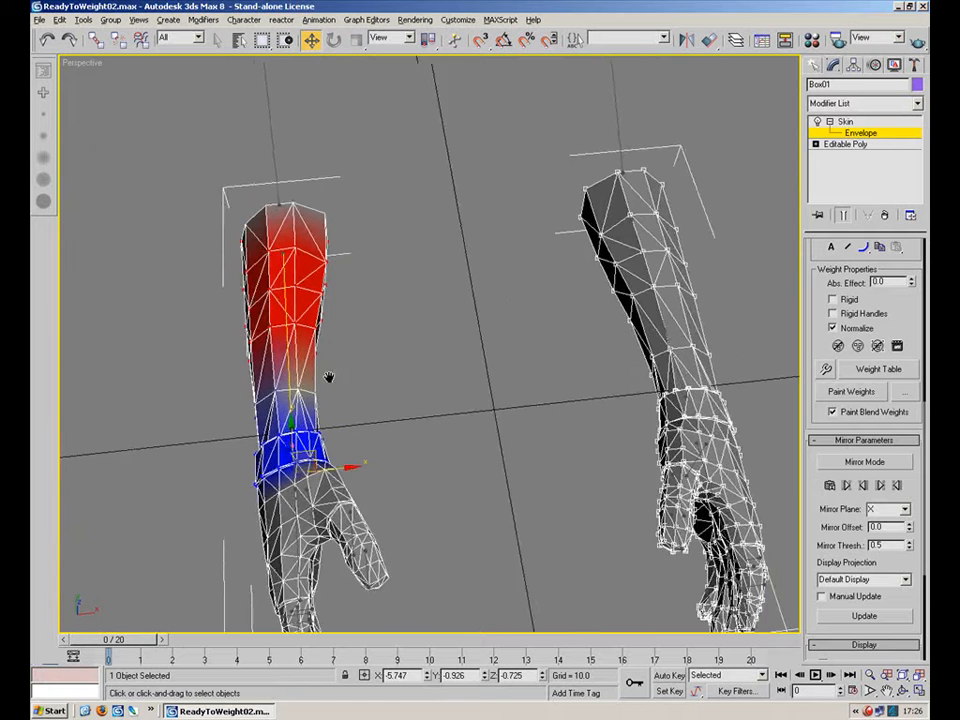
{"action": "scroll", "coordinate": [328, 379], "scroll_direction": "down", "scroll_amount": 5}
{"action": "left_click_drag", "start_coordinate": [432, 197], "coordinate": [235, 560]}
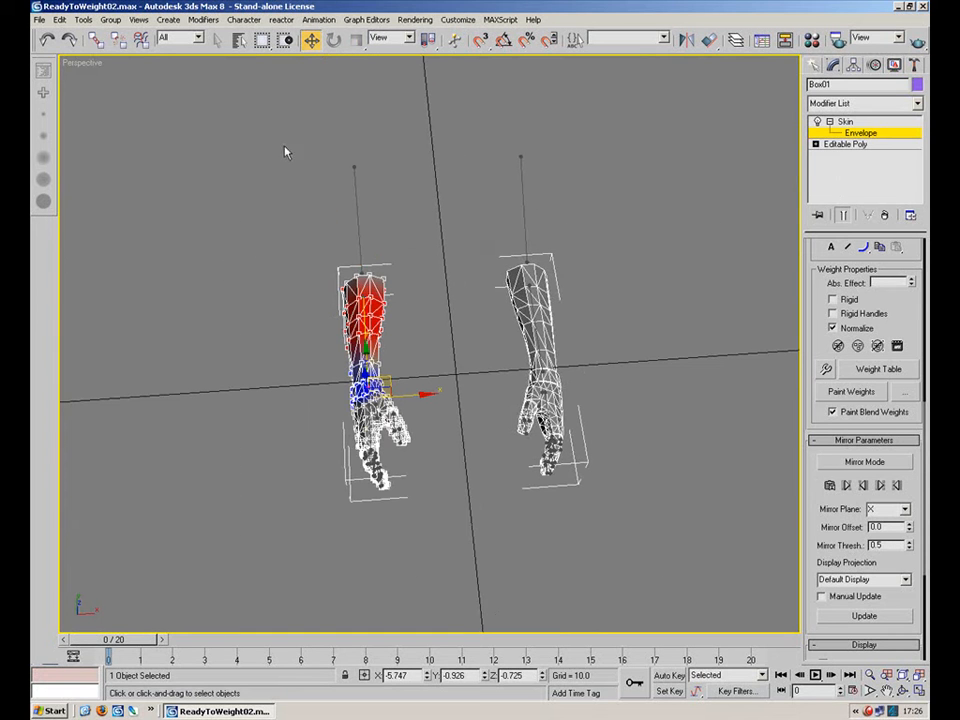
{"action": "left_click", "coordinate": [827, 370]}
{"action": "left_click", "coordinate": [155, 122]}
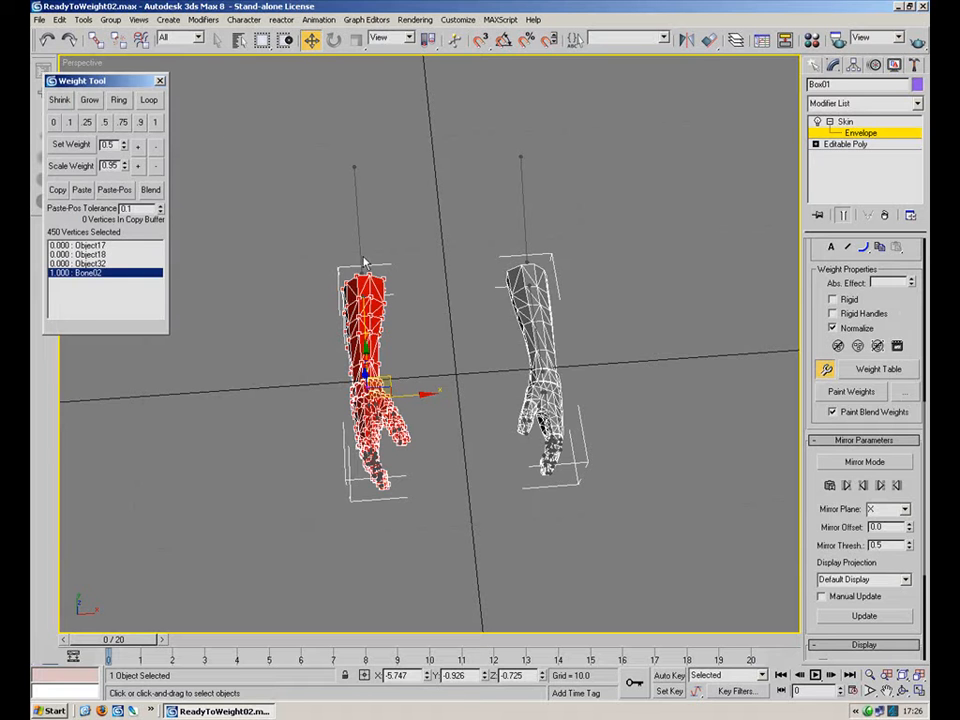
Turn on Mirror Mode for the Skin envelope weights.
{"action": "scroll", "coordinate": [381, 210], "scroll_direction": "up", "scroll_amount": 5}
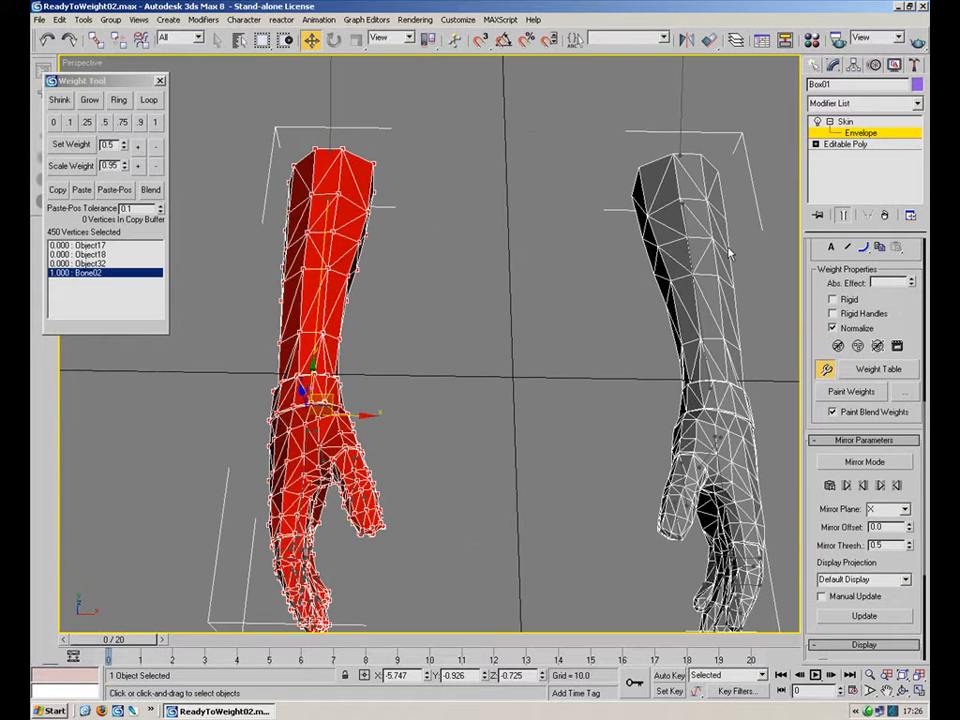
{"action": "middle_click_drag", "start_coordinate": [664, 314], "coordinate": [638, 300]}
{"action": "left_click", "coordinate": [851, 134]}
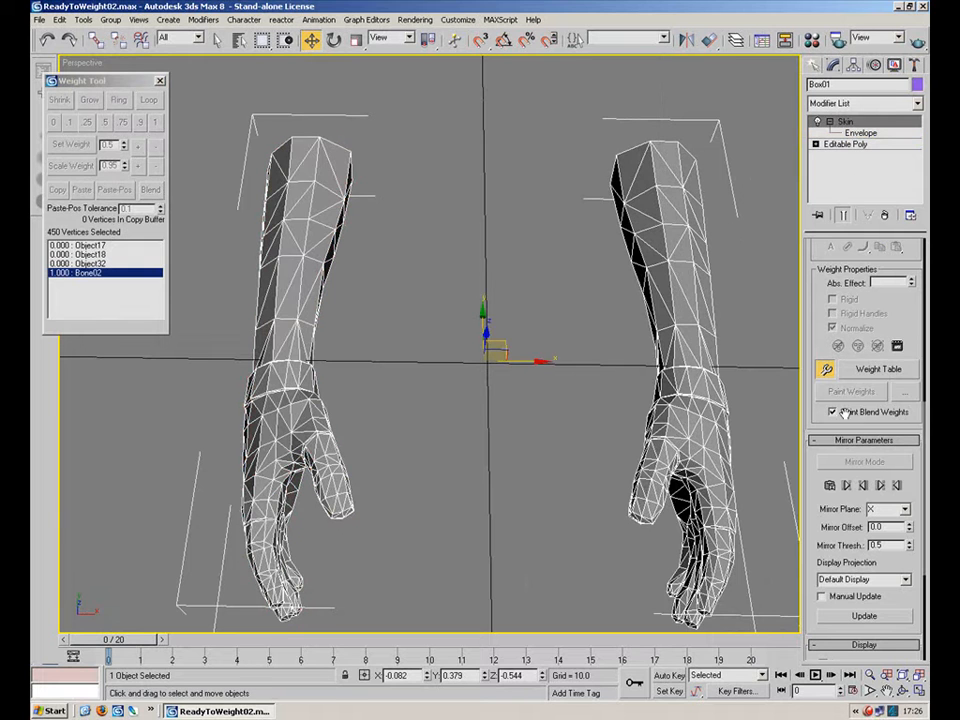
{"action": "left_click", "coordinate": [851, 134]}
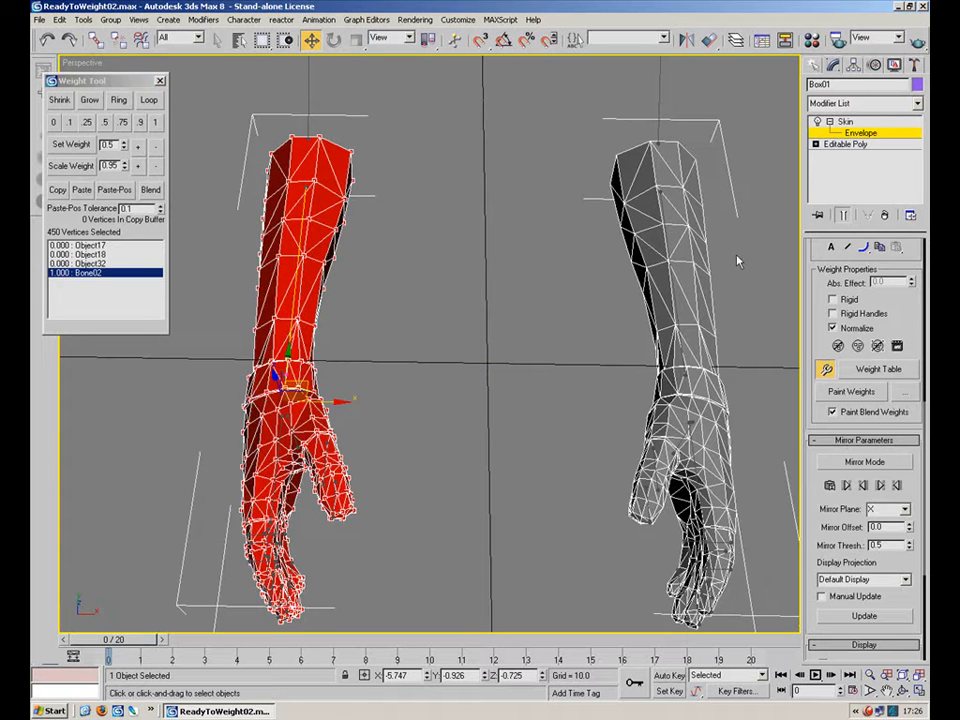
{"action": "left_click", "coordinate": [866, 462]}
{"action": "middle_click_drag", "start_coordinate": [519, 413], "coordinate": [420, 352], "text": "alt"}
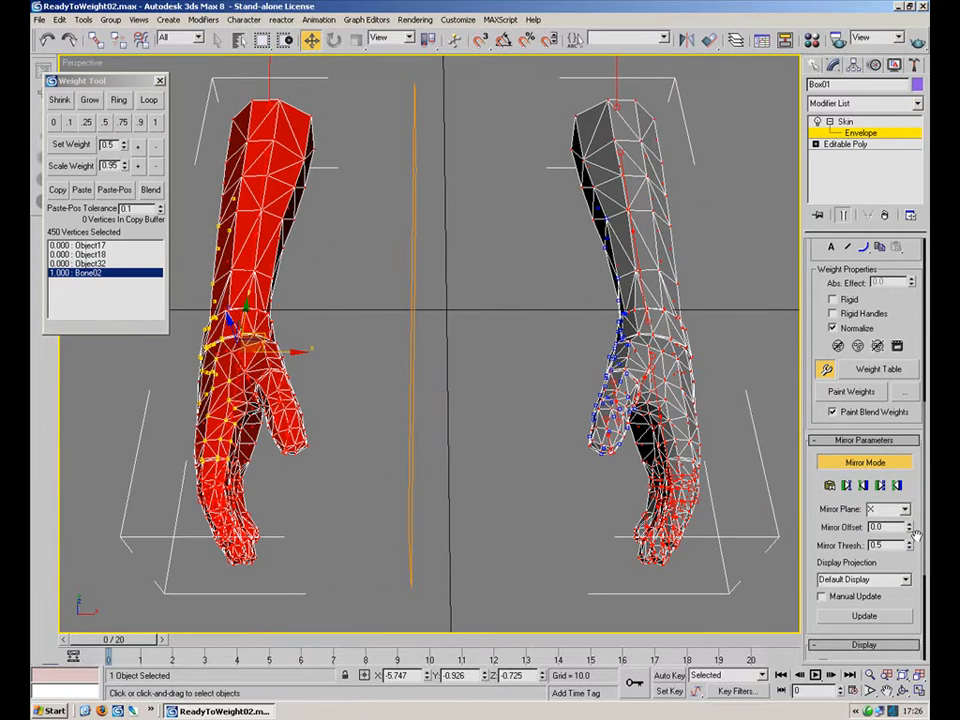
Set the mirror plane to X and the mirror offset to 1.0.
{"action": "left_click_drag", "start_coordinate": [911, 535], "coordinate": [909, 533]}
{"action": "left_click_drag", "start_coordinate": [893, 450], "coordinate": [892, 456]}
{"action": "mouse_move", "coordinate": [560, 370]}
{"action": "middle_mouse_down", "text": "alt"}
{"action": "mouse_move", "coordinate": [574, 326]}
{"action": "mouse_move", "coordinate": [606, 335]}
{"action": "mouse_move", "coordinate": [567, 364]}
{"action": "middle_mouse_up", "text": "alt"}
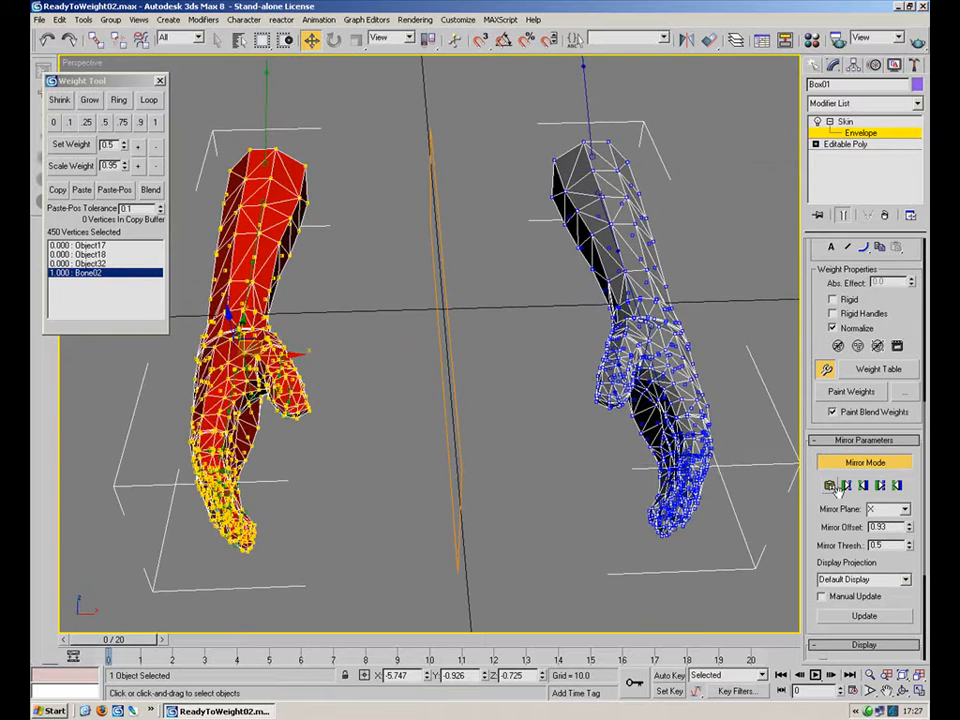
{"action": "left_click", "coordinate": [906, 511]}
{"action": "left_click", "coordinate": [905, 523]}
{"action": "left_click", "coordinate": [889, 509]}
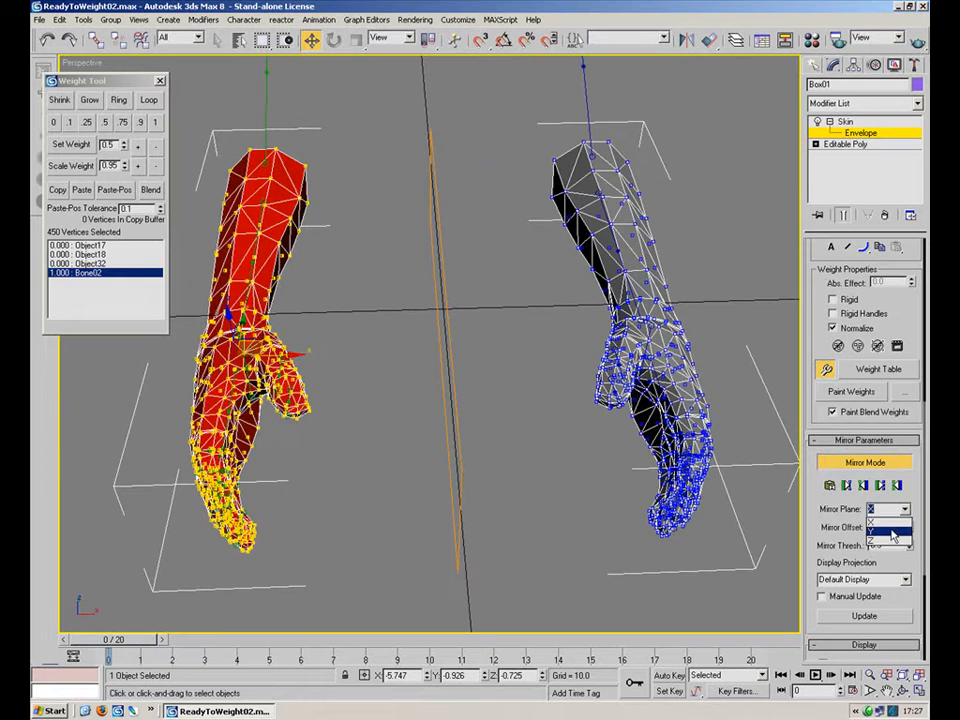
{"action": "left_click", "coordinate": [889, 527]}
{"action": "left_click", "coordinate": [905, 511]}
{"action": "left_click", "coordinate": [897, 533]}
{"action": "left_click", "coordinate": [905, 511]}
{"action": "left_click", "coordinate": [898, 521]}
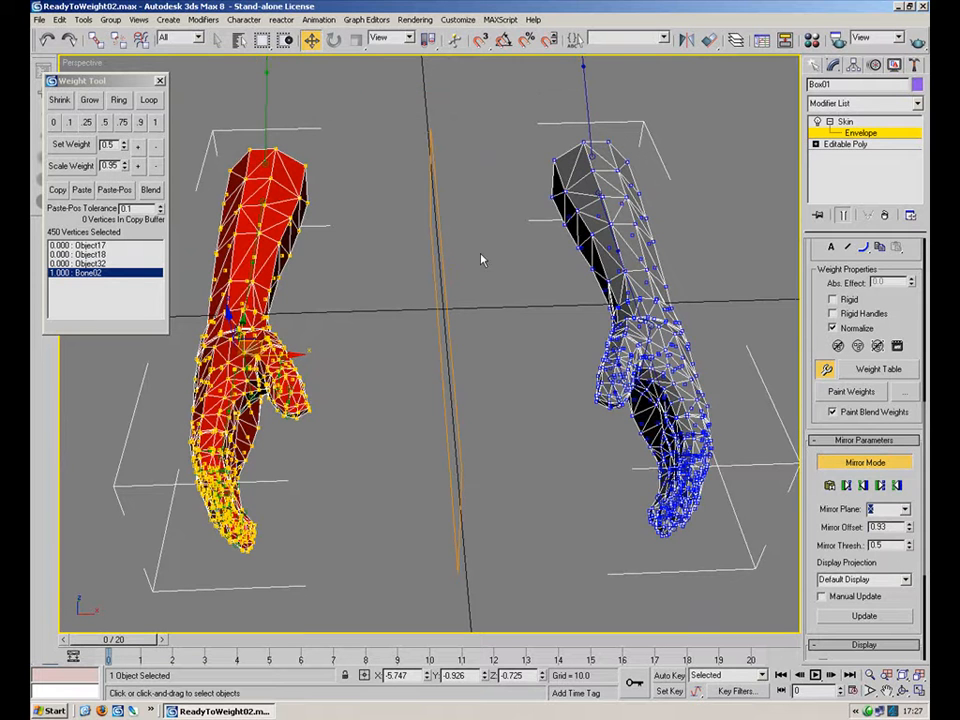
{"action": "left_click_drag", "start_coordinate": [910, 527], "coordinate": [854, 457]}
{"action": "mouse_move", "coordinate": [503, 424]}
{"action": "middle_mouse_down", "text": "alt"}
{"action": "mouse_move", "coordinate": [450, 249]}
{"action": "mouse_move", "coordinate": [476, 364]}
{"action": "mouse_move", "coordinate": [382, 307]}
{"action": "mouse_move", "coordinate": [587, 437]}
{"action": "mouse_move", "coordinate": [533, 434]}
{"action": "mouse_move", "coordinate": [492, 409]}
{"action": "middle_mouse_up", "text": "alt"}
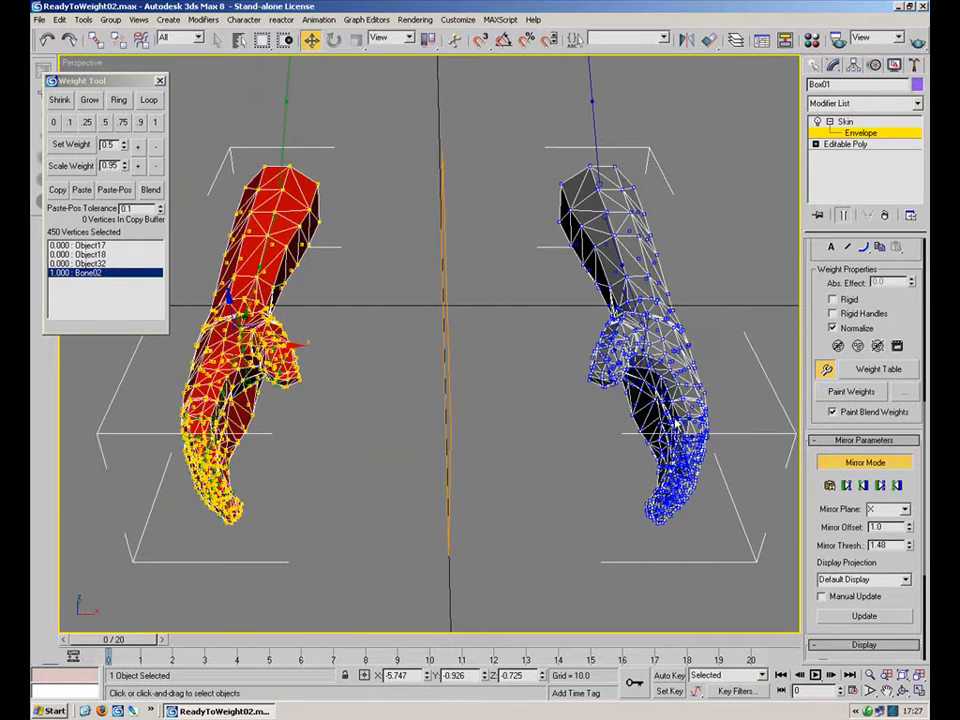
Set the mirror threshold to 1.47 so the vertices of both arms match.
{"action": "left_click_drag", "start_coordinate": [910, 550], "coordinate": [905, 640]}
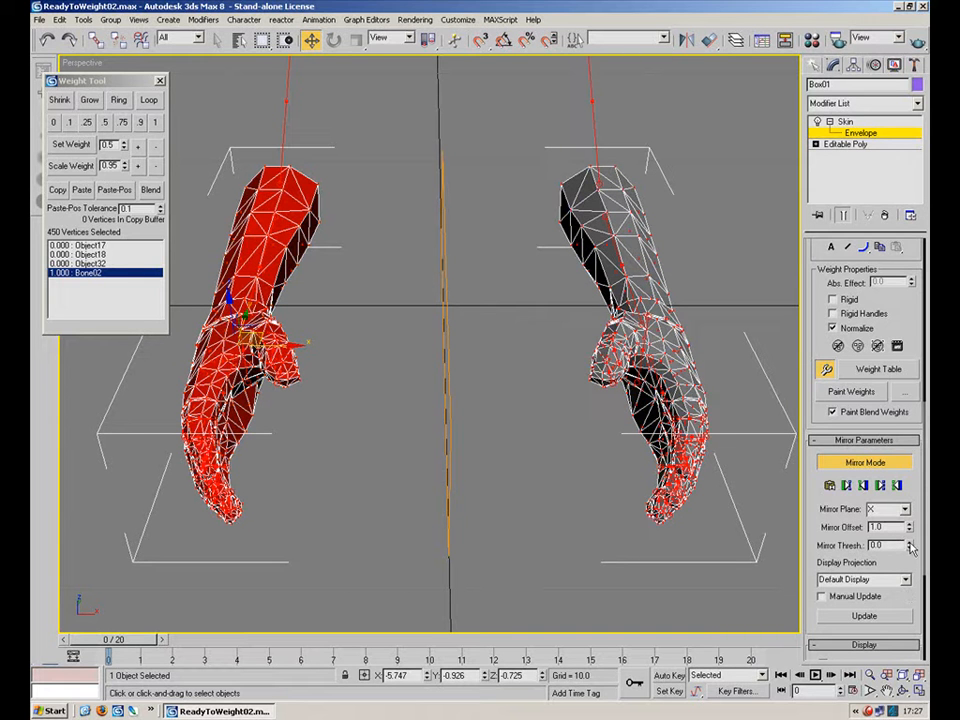
{"action": "left_click_drag", "start_coordinate": [911, 547], "coordinate": [910, 528]}
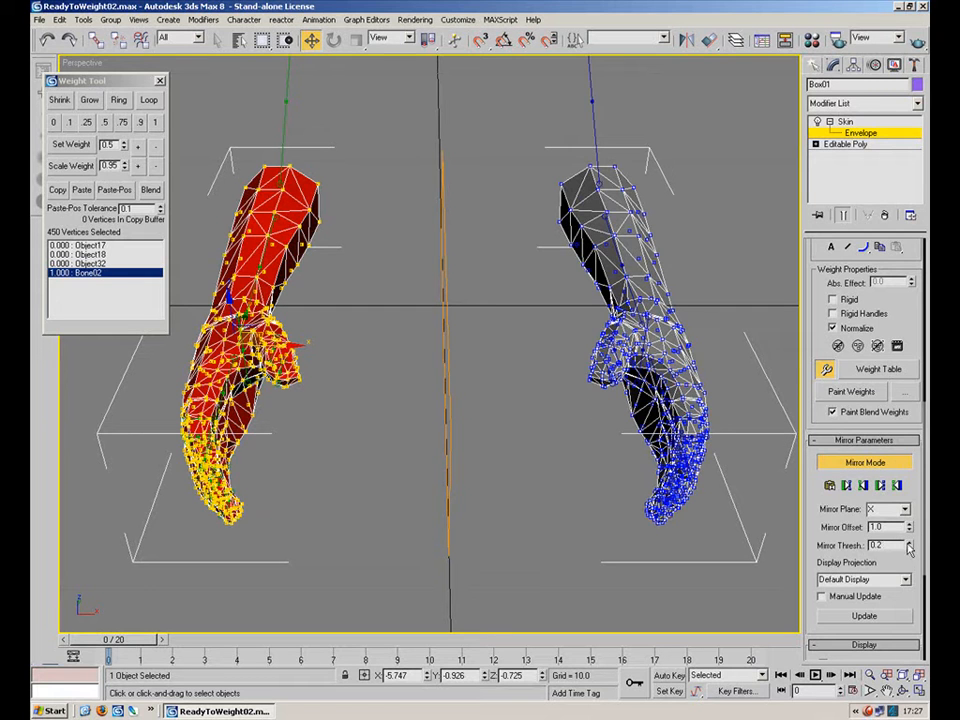
{"action": "left_click", "coordinate": [908, 542]}
{"action": "left_click", "coordinate": [908, 542]}
{"action": "left_click", "coordinate": [908, 542]}
{"action": "left_click", "coordinate": [908, 542]}
{"action": "left_click", "coordinate": [908, 542]}
{"action": "left_click", "coordinate": [908, 542]}
{"action": "left_click", "coordinate": [908, 542]}
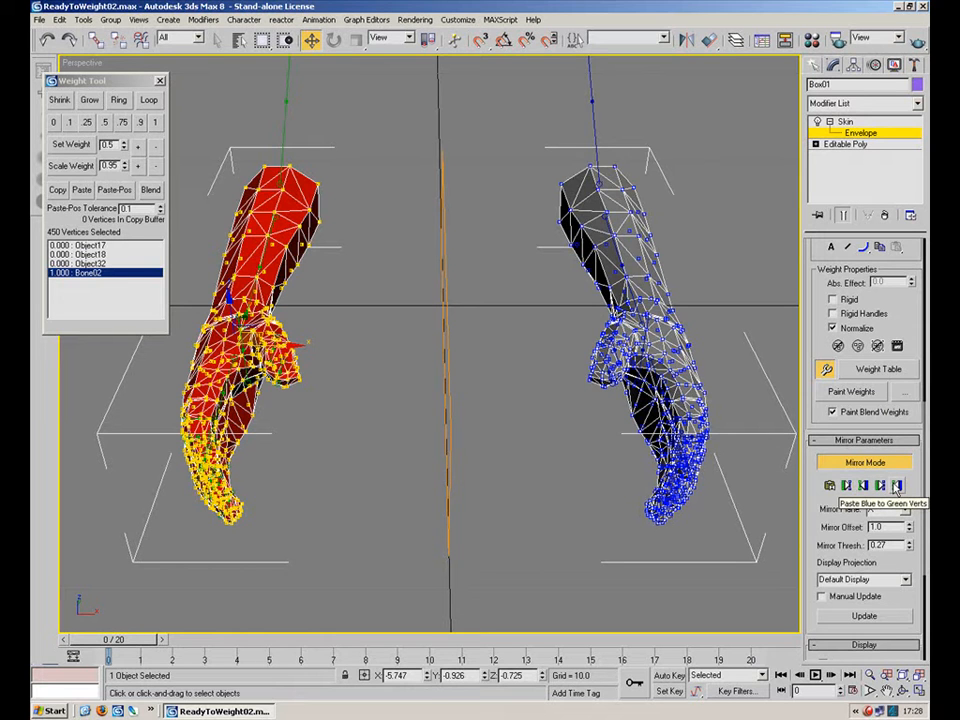
{"action": "middle_click_drag", "start_coordinate": [700, 490], "coordinate": [503, 453], "text": "alt"}
{"action": "scroll", "coordinate": [503, 453], "scroll_direction": "up", "scroll_amount": 3}
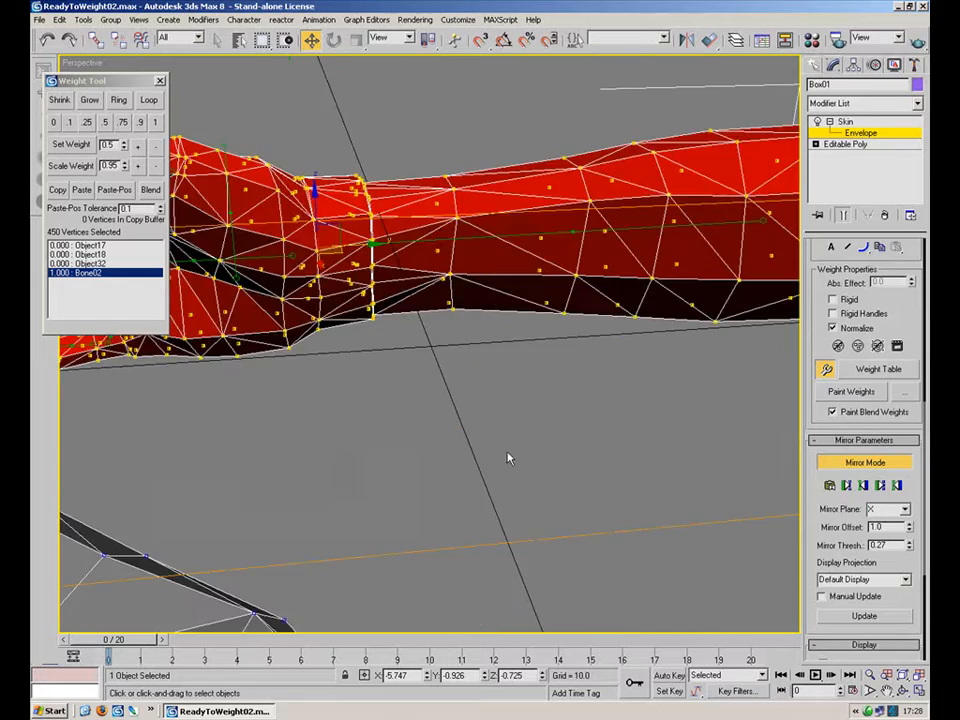
{"action": "middle_click_drag", "start_coordinate": [439, 336], "coordinate": [600, 440]}
{"action": "scroll", "coordinate": [625, 429], "scroll_direction": "down", "scroll_amount": 4}
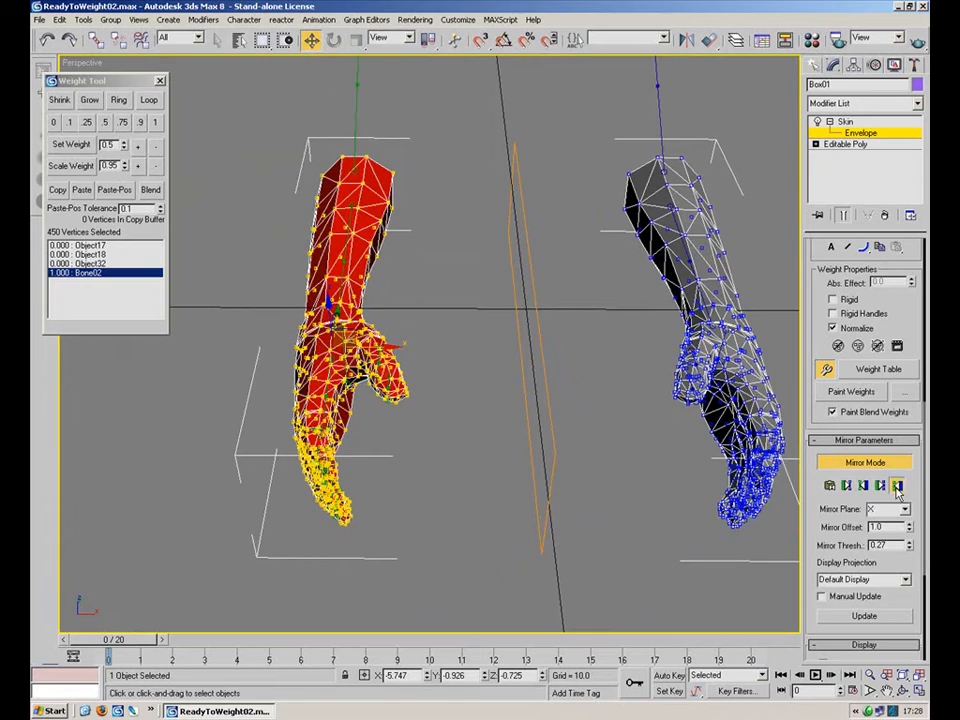
{"action": "left_click", "coordinate": [781, 481]}
{"action": "mouse_move", "coordinate": [782, 483]}
{"action": "middle_mouse_down", "text": "alt"}
{"action": "mouse_move", "coordinate": [506, 411]}
{"action": "mouse_move", "coordinate": [500, 395]}
{"action": "mouse_move", "coordinate": [505, 380]}
{"action": "mouse_move", "coordinate": [600, 400]}
{"action": "mouse_move", "coordinate": [780, 460]}
{"action": "middle_mouse_up", "text": "alt"}
{"action": "left_click_drag", "start_coordinate": [907, 527], "coordinate": [904, 493]}
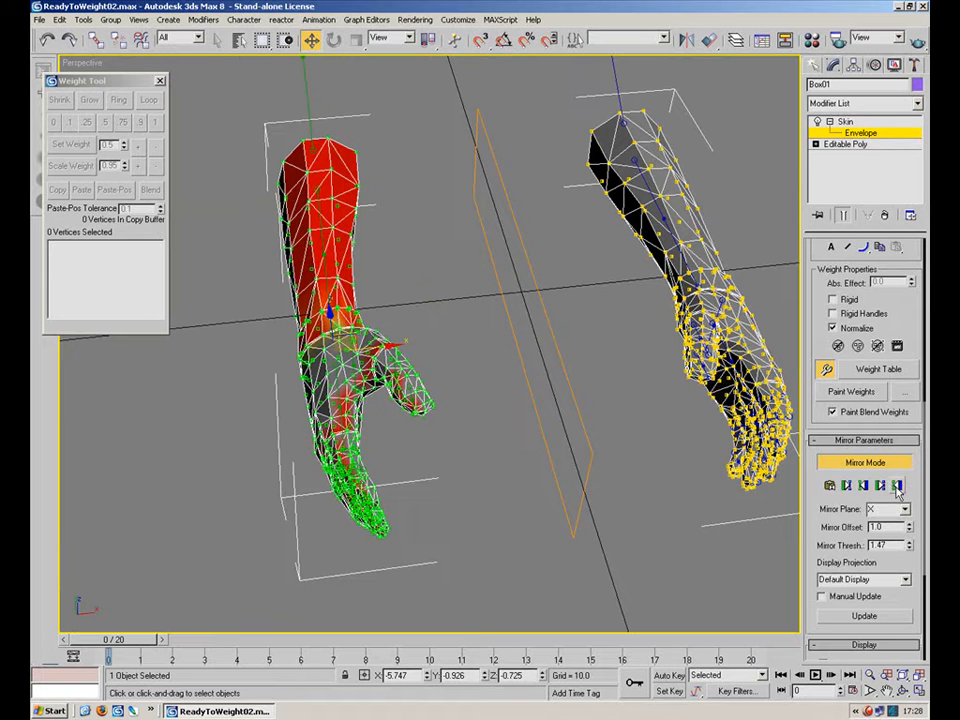
Turn off Mirror Mode, inspect the wrist weighting up close, and close the Weight Tool.
{"action": "left_click", "coordinate": [874, 464]}
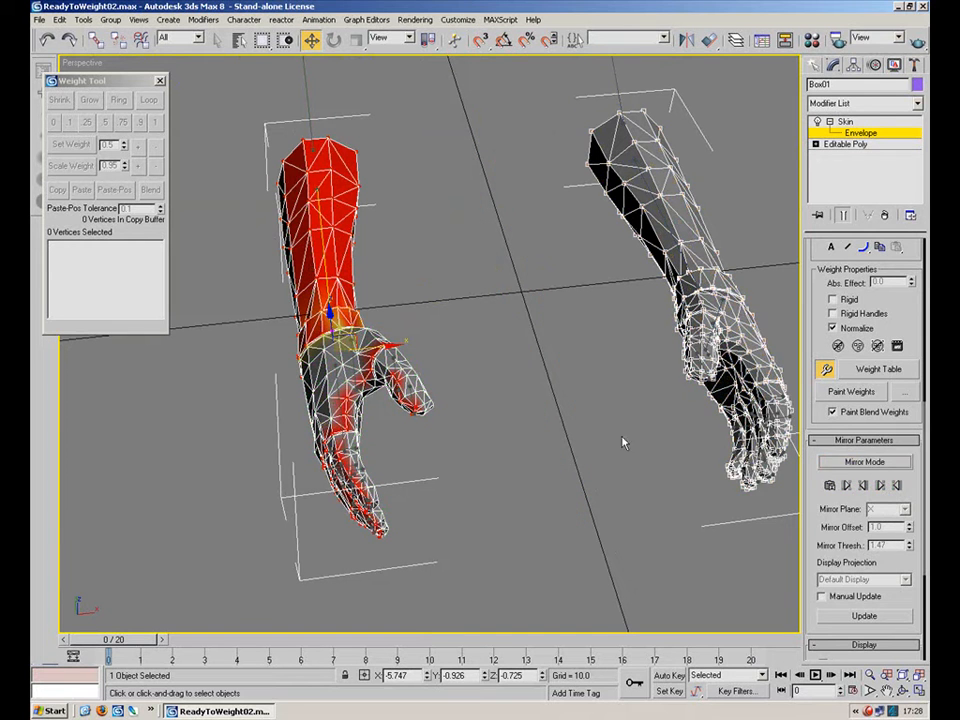
{"action": "middle_click_drag", "start_coordinate": [384, 373], "coordinate": [253, 511], "text": "alt"}
{"action": "scroll", "coordinate": [461, 358], "scroll_direction": "up", "scroll_amount": 5}
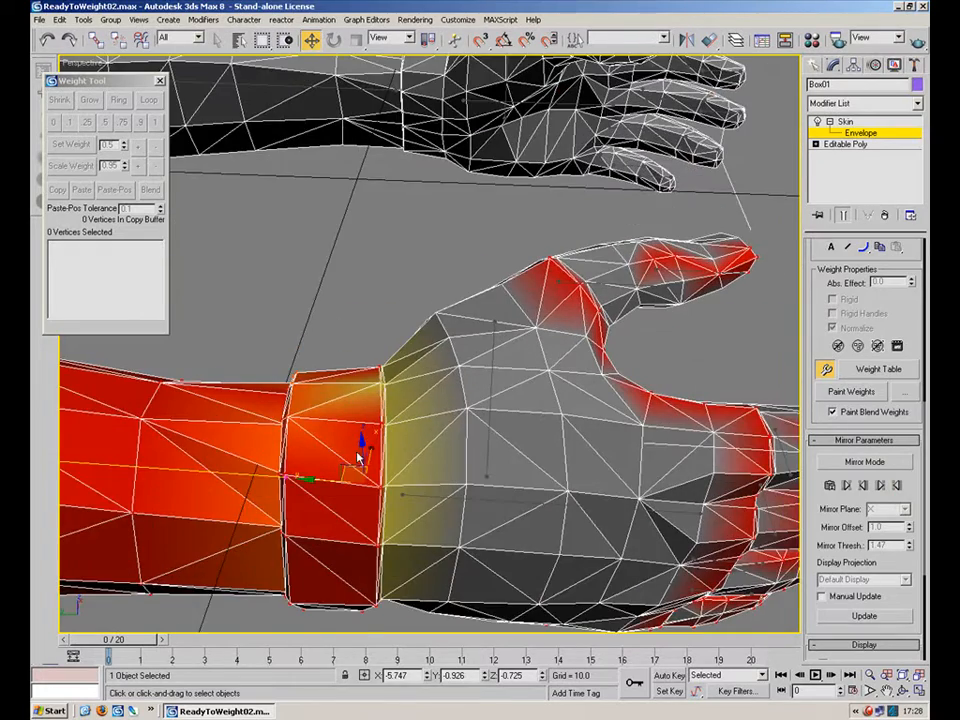
{"action": "scroll", "coordinate": [430, 342], "scroll_direction": "down", "scroll_amount": 6}
{"action": "left_click", "coordinate": [832, 377]}
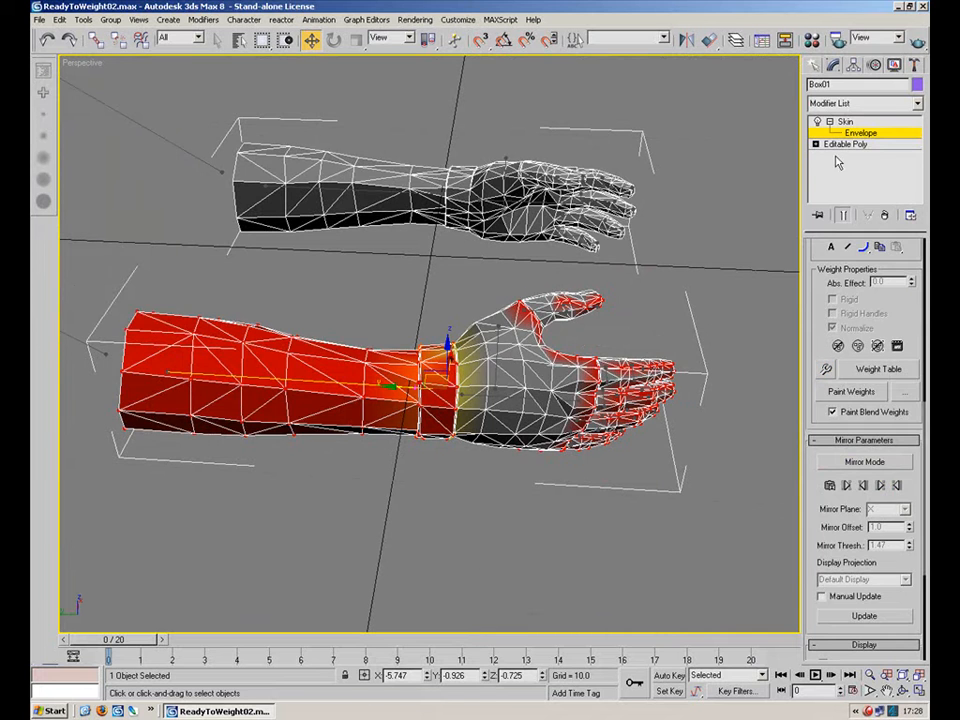
Leave Envelope editing and unhide all objects.
{"action": "left_click", "coordinate": [846, 132]}
{"action": "left_click", "coordinate": [708, 352]}
{"action": "left_click", "coordinate": [520, 395]}
{"action": "right_click", "coordinate": [563, 297]}
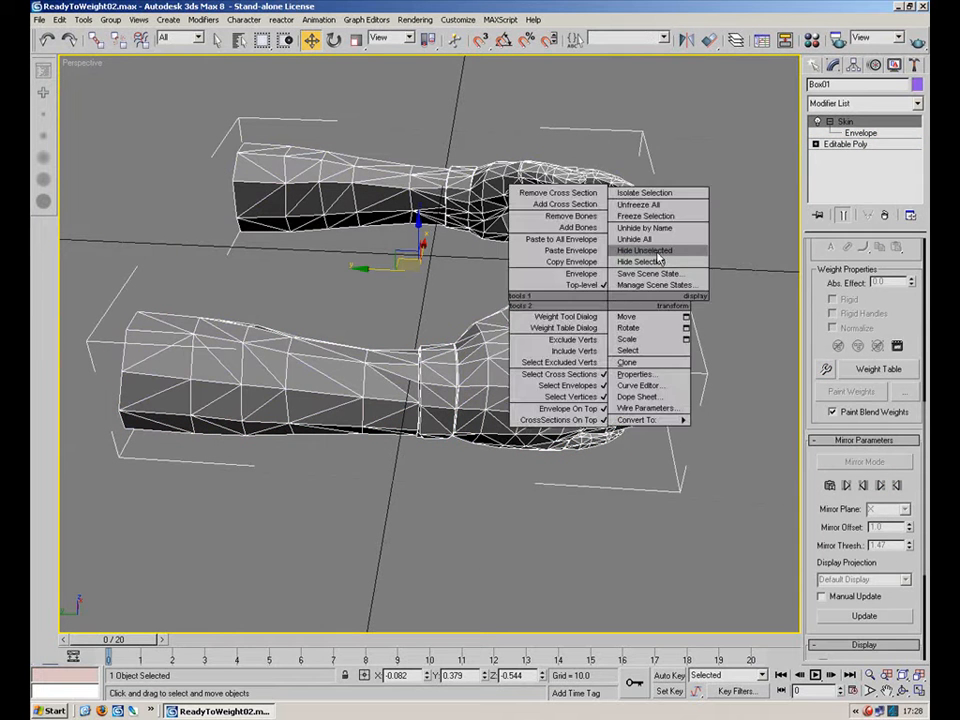
{"action": "left_click", "coordinate": [606, 249]}
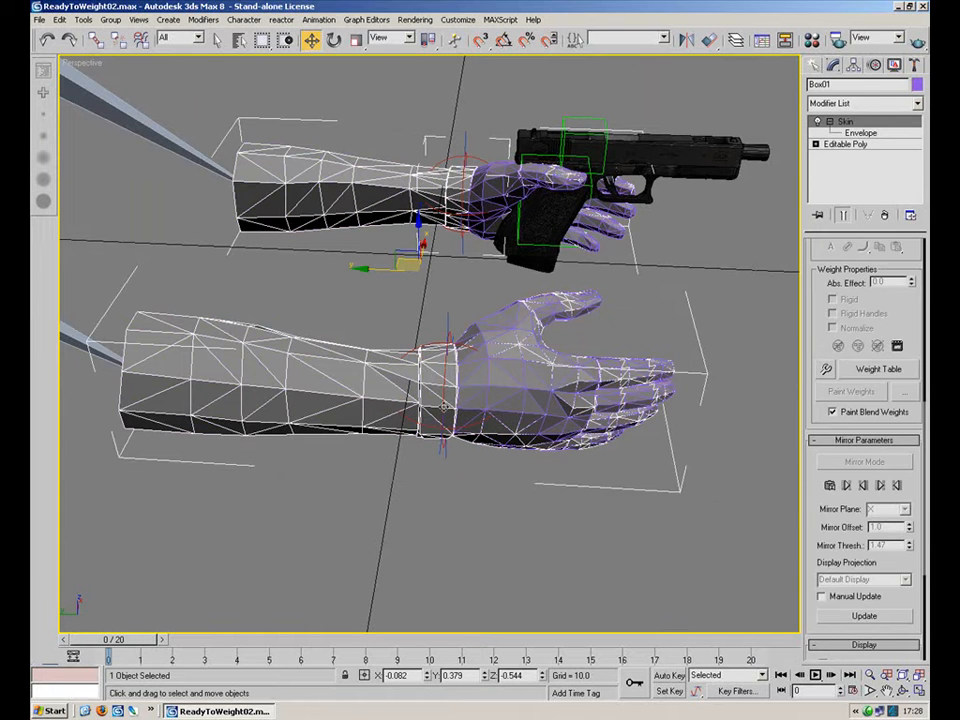
Select the R.Wrist.ctrl control and rotate it to test the wrist deformation, cancelling the rotation.
{"action": "left_click", "coordinate": [402, 298]}
{"action": "middle_click_drag", "start_coordinate": [402, 300], "coordinate": [360, 446], "text": "alt"}
{"action": "left_click", "coordinate": [348, 454]}
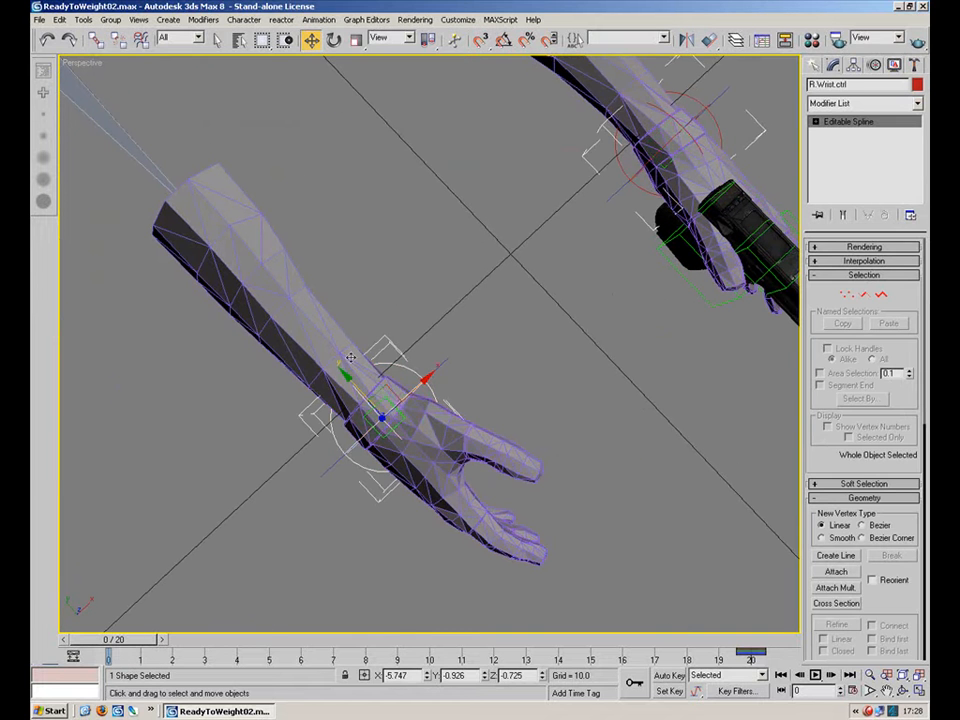
{"action": "left_click", "coordinate": [333, 39]}
{"action": "left_click_drag", "start_coordinate": [405, 413], "coordinate": [428, 402]}
{"action": "middle_click_drag", "start_coordinate": [428, 402], "coordinate": [452, 381], "text": "alt"}
{"action": "left_click_drag", "start_coordinate": [432, 371], "coordinate": [497, 397]}
{"action": "right_click", "coordinate": [497, 397]}
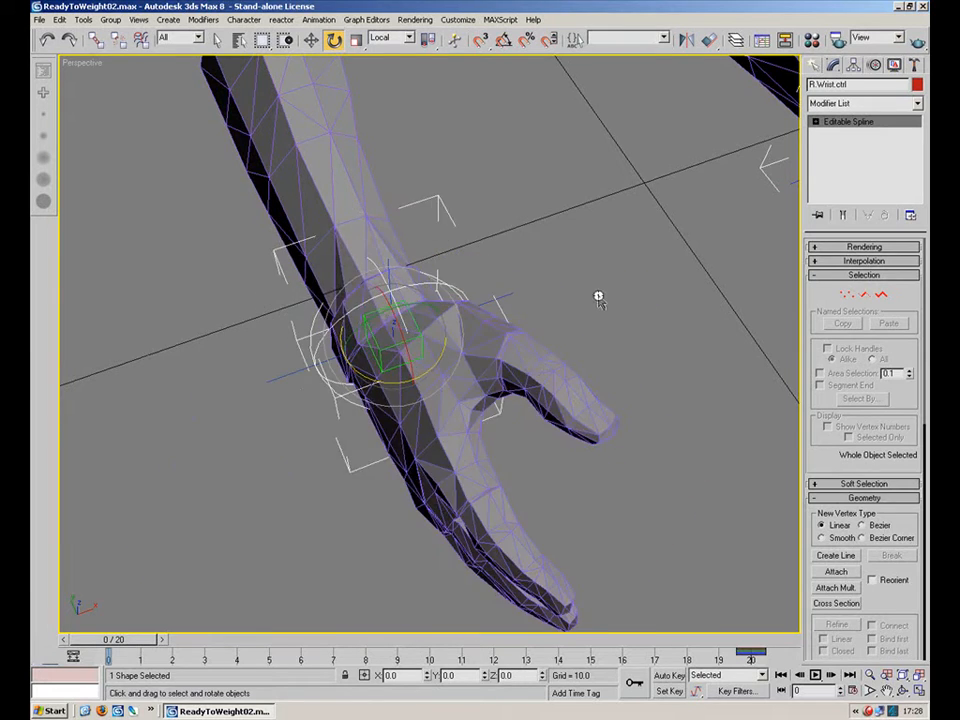
Select the arm mesh again and re-enter Skin Envelope editing with the Move tool active.
{"action": "left_click", "coordinate": [600, 301]}
{"action": "middle_click_drag", "start_coordinate": [551, 285], "coordinate": [598, 297], "text": "alt"}
{"action": "scroll", "coordinate": [493, 326], "scroll_direction": "up", "scroll_amount": 5}
{"action": "scroll", "coordinate": [510, 316], "scroll_direction": "down", "scroll_amount": 10}
{"action": "middle_click_drag", "start_coordinate": [521, 309], "coordinate": [429, 352], "text": "alt"}
{"action": "middle_click_drag", "start_coordinate": [429, 352], "coordinate": [364, 420]}
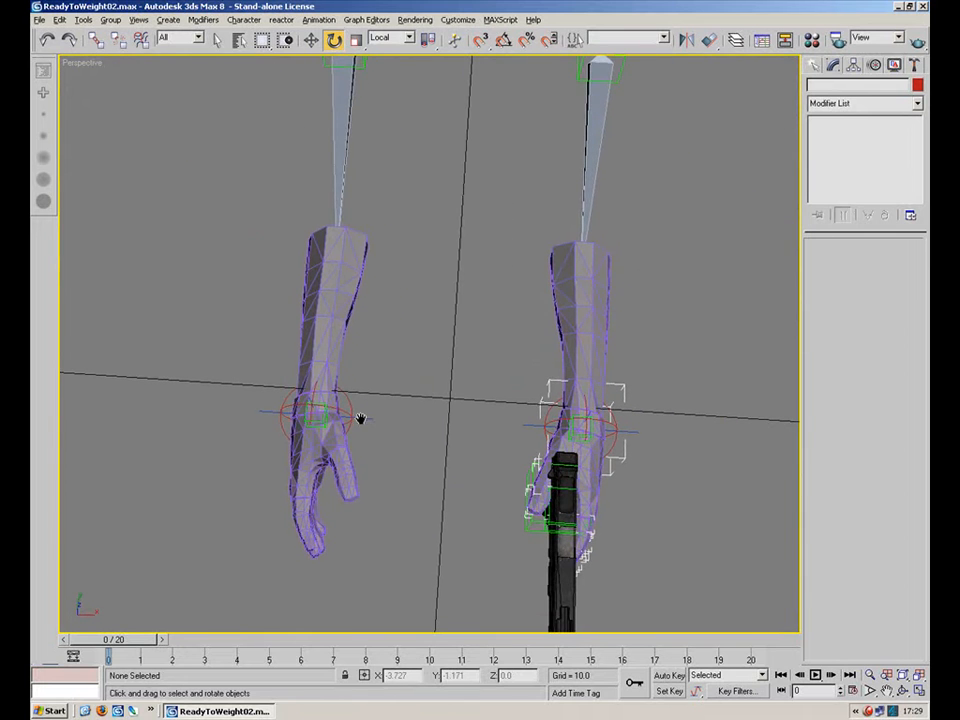
{"action": "left_click", "coordinate": [352, 306]}
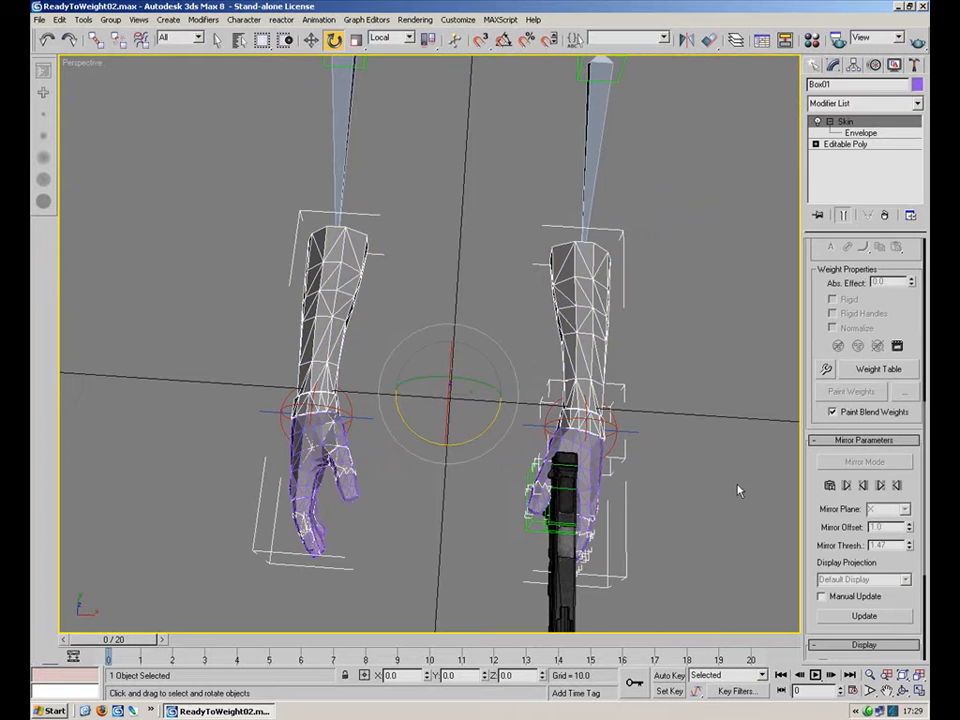
{"action": "left_click", "coordinate": [688, 362]}
{"action": "left_click", "coordinate": [603, 344]}
{"action": "left_click", "coordinate": [855, 133]}
{"action": "key", "text": "w"}
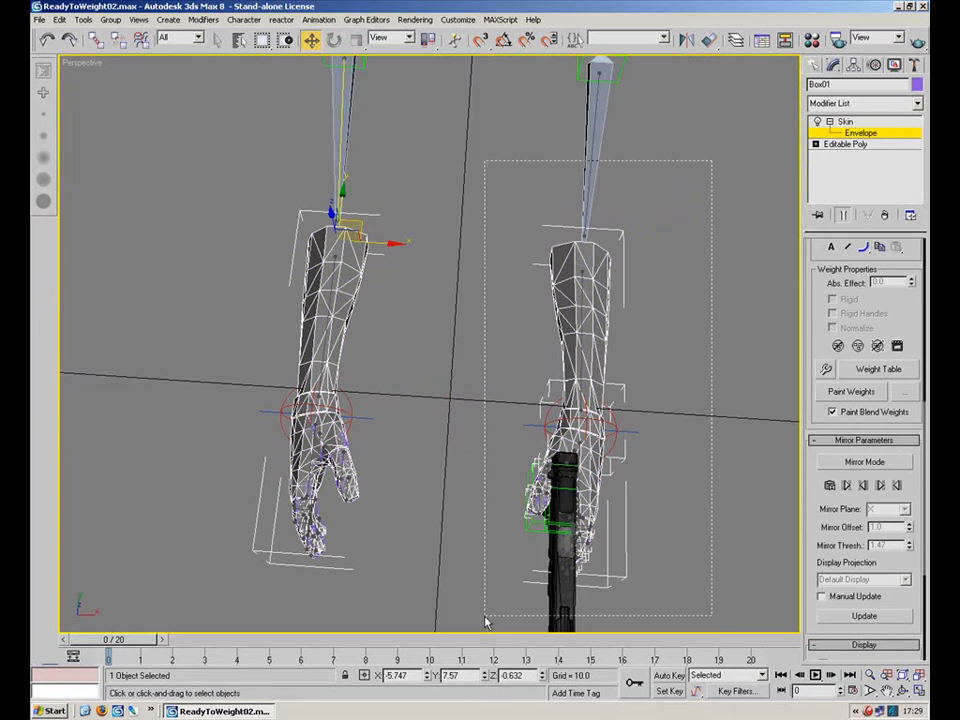
Enable Mirror Mode on the arm's Skin envelope and reset the Mirror Offset to 0.
{"action": "left_click", "coordinate": [864, 462]}
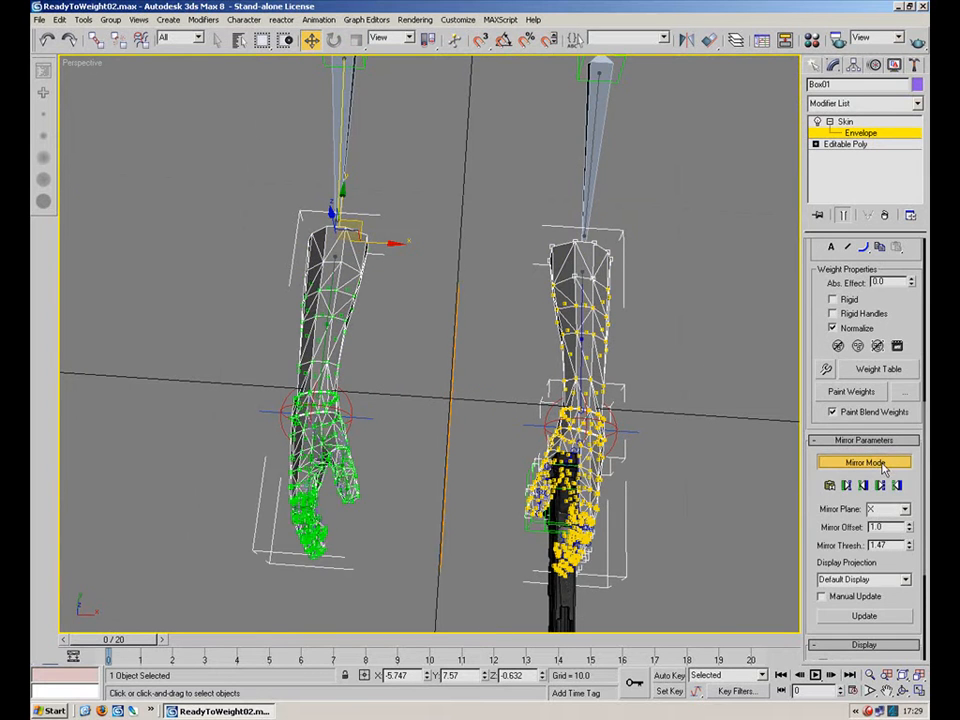
{"action": "left_click", "coordinate": [829, 486]}
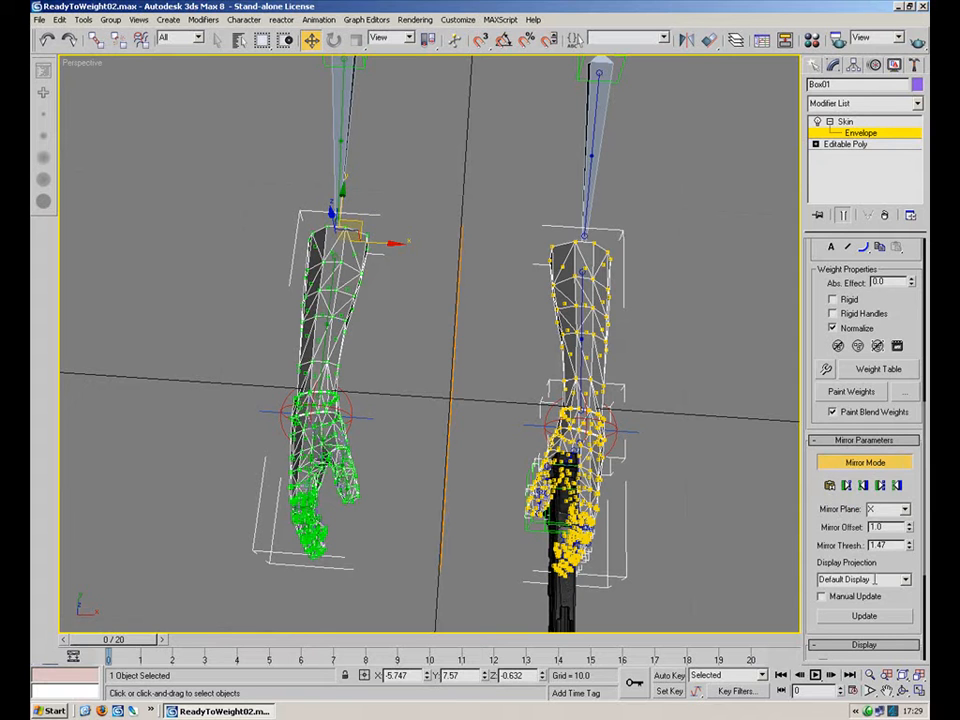
{"action": "middle_click_drag", "start_coordinate": [618, 421], "coordinate": [634, 388], "text": "alt"}
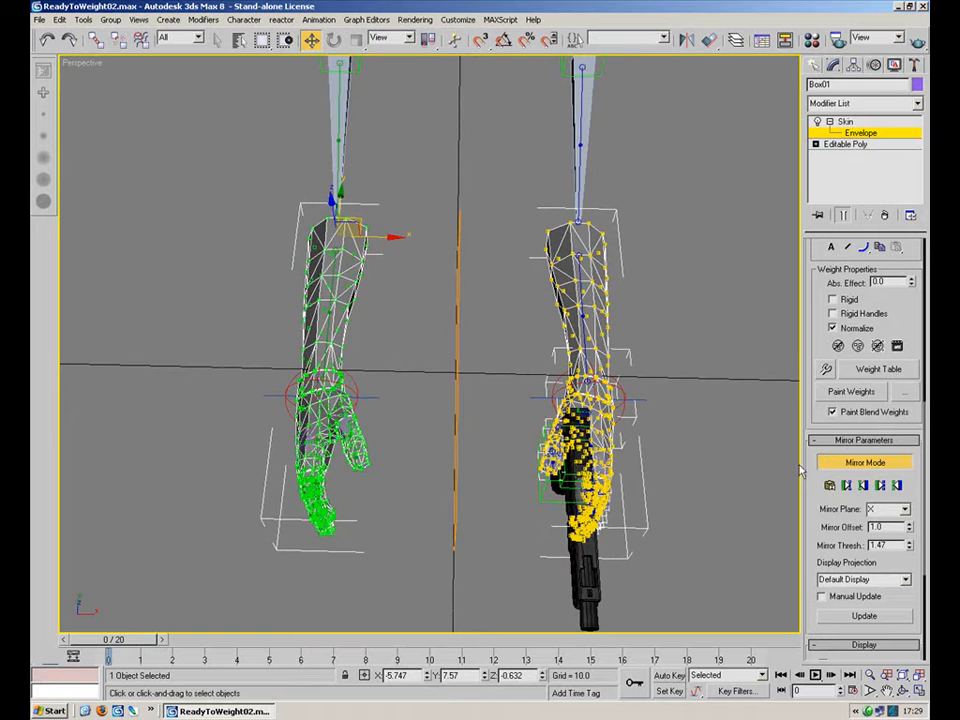
{"action": "right_click", "coordinate": [908, 531]}
{"action": "mouse_move", "coordinate": [690, 447]}
{"action": "middle_mouse_down", "text": "alt"}
{"action": "mouse_move", "coordinate": [692, 475]}
{"action": "mouse_move", "coordinate": [692, 436]}
{"action": "middle_mouse_up", "text": "alt"}
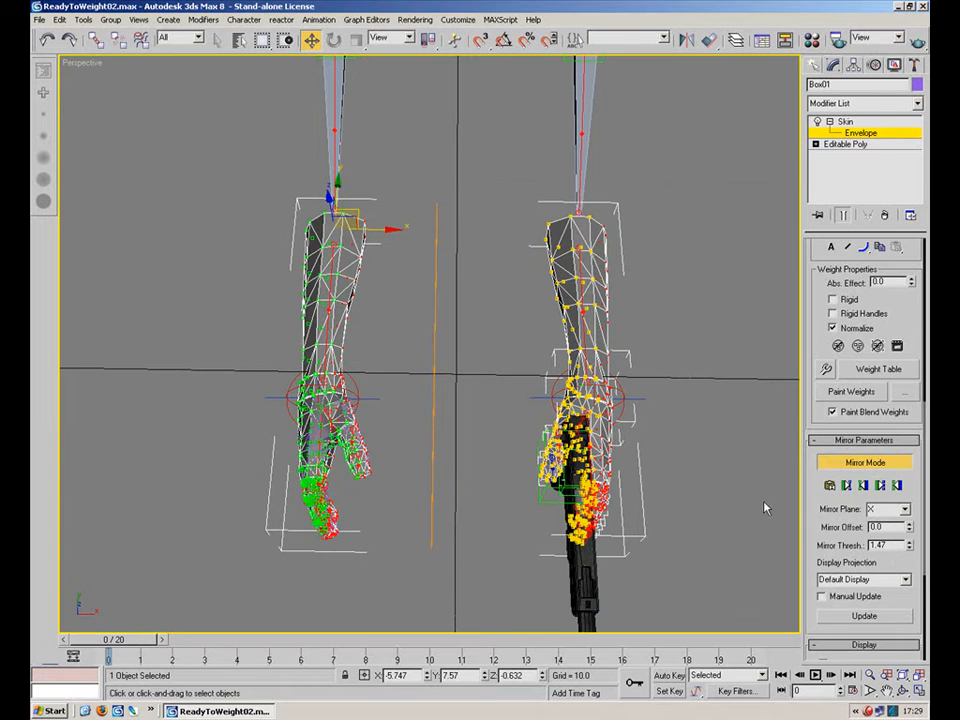
Paste blue-to-green vertex weights and raise the Mirror Threshold to about 2.249.
{"action": "left_click", "coordinate": [898, 486]}
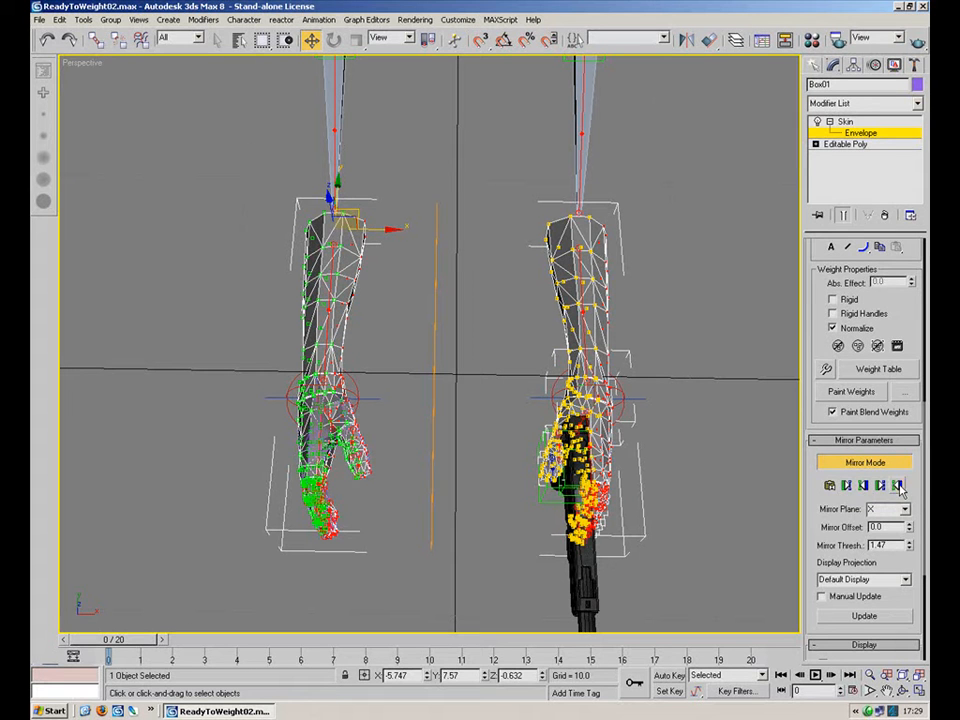
{"action": "left_click_drag", "start_coordinate": [909, 546], "coordinate": [881, 317]}
{"action": "left_click_drag", "start_coordinate": [895, 665], "coordinate": [899, 397]}
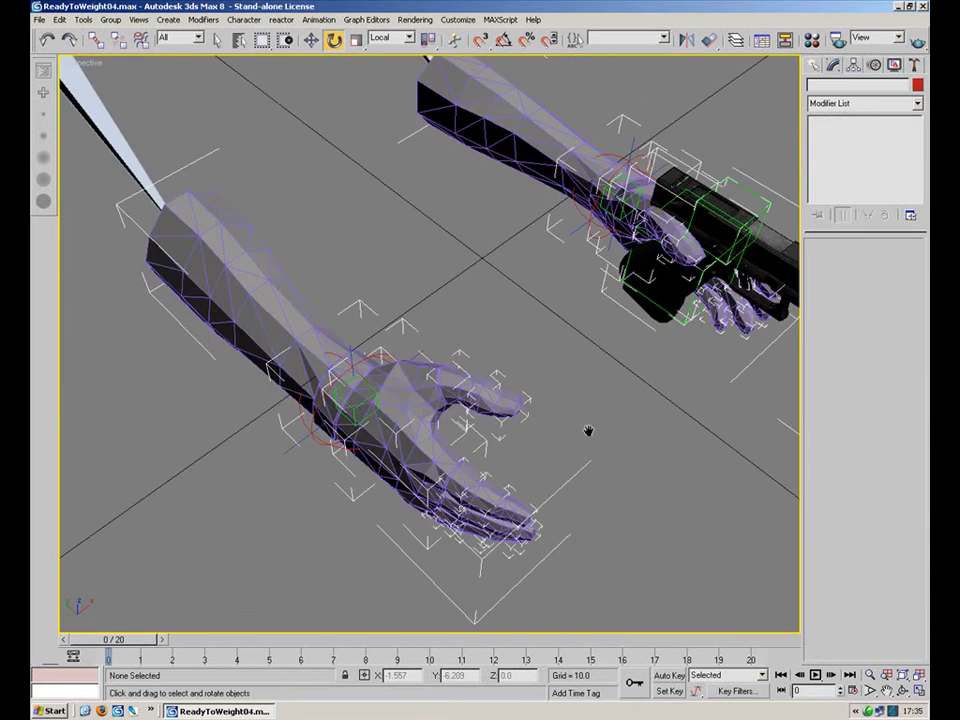
{"action": "middle_click_drag", "start_coordinate": [589, 431], "coordinate": [500, 430], "text": "alt"}
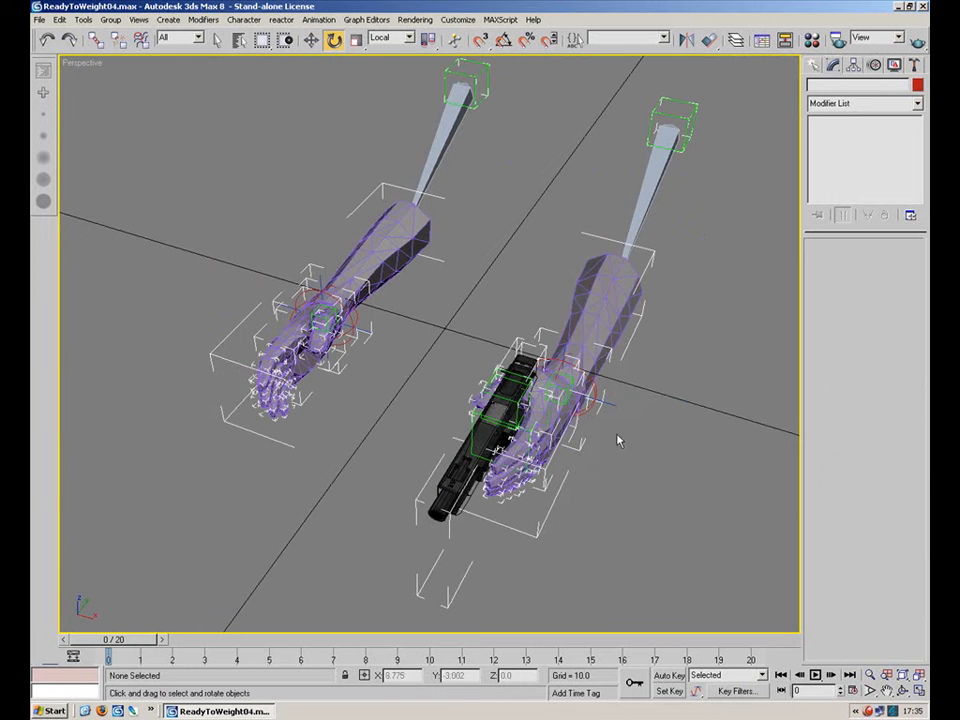
Select the arm mesh, decline editing its Editable Poly level, and re-enter Skin Envelope editing with Mirror Mode on.
{"action": "left_click", "coordinate": [613, 325]}
{"action": "right_click", "coordinate": [612, 323]}
{"action": "left_click", "coordinate": [645, 259]}
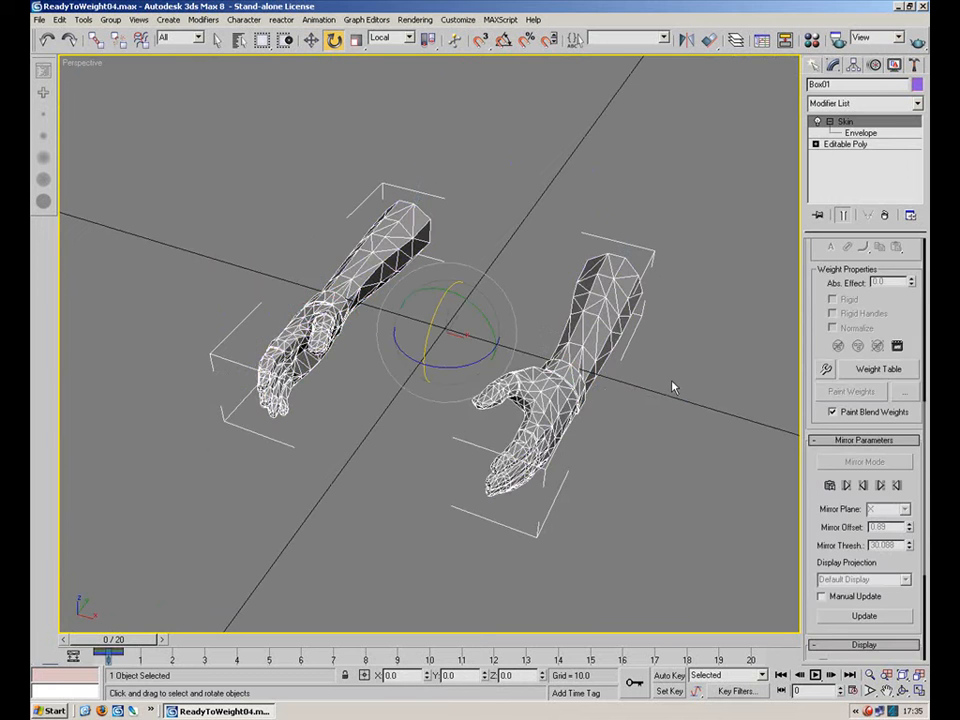
{"action": "scroll", "coordinate": [905, 300], "scroll_direction": "up", "scroll_amount": 2}
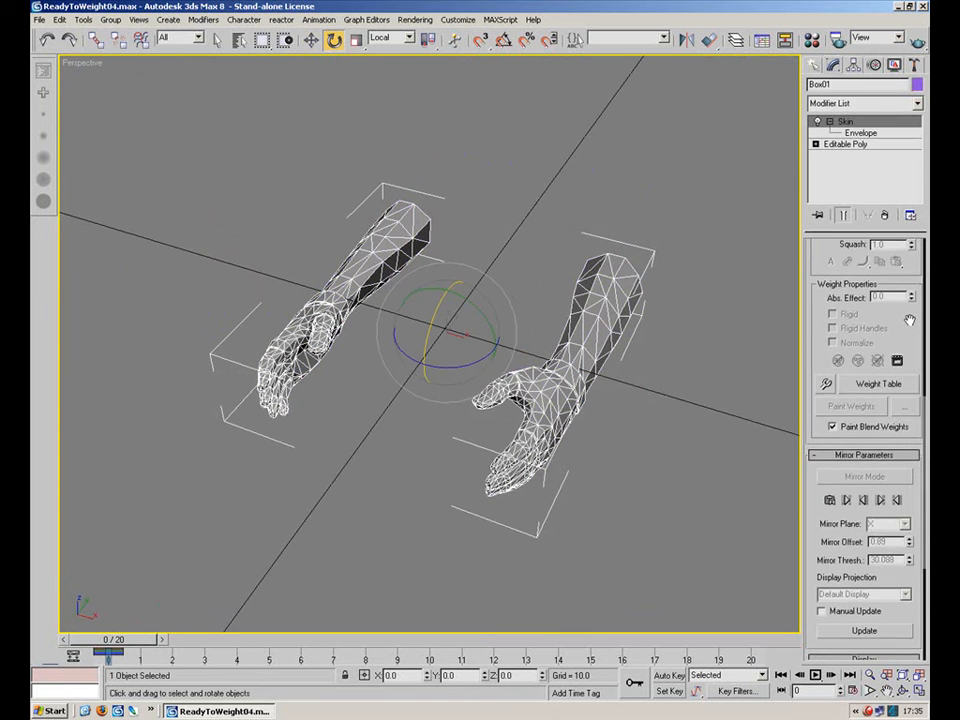
{"action": "left_click", "coordinate": [860, 144]}
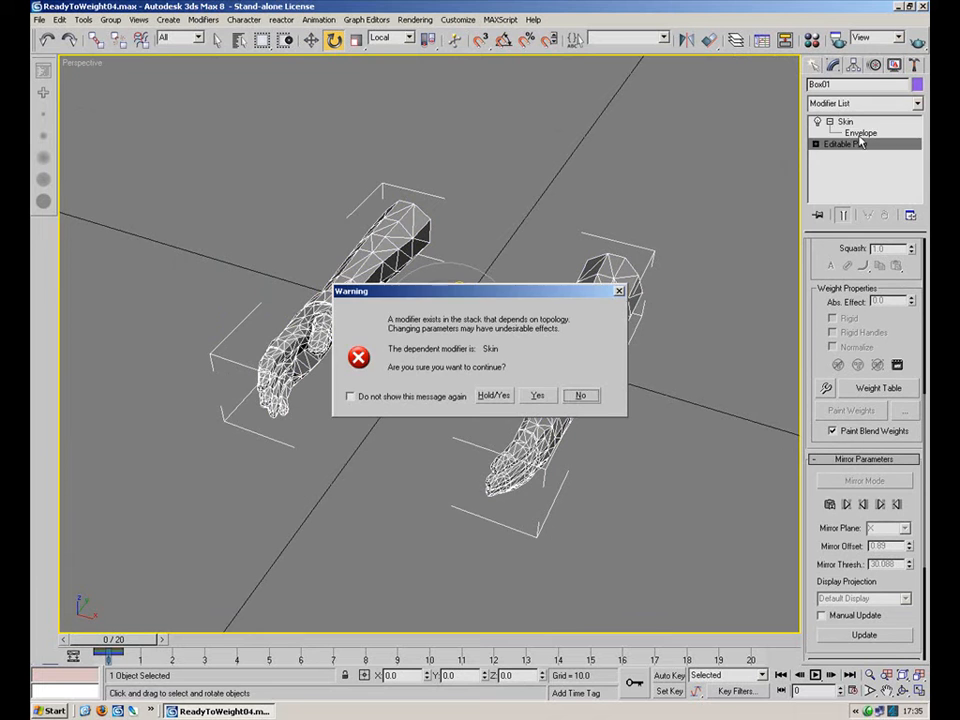
{"action": "left_click", "coordinate": [580, 396]}
{"action": "left_click", "coordinate": [845, 121]}
{"action": "left_click", "coordinate": [860, 134]}
{"action": "left_click", "coordinate": [876, 482]}
Inspect the mirrored vertex matching between both arms from several angles.
{"action": "middle_click_drag", "start_coordinate": [620, 345], "coordinate": [610, 429], "text": "alt"}
{"action": "scroll", "coordinate": [608, 430], "scroll_direction": "up", "scroll_amount": 2}
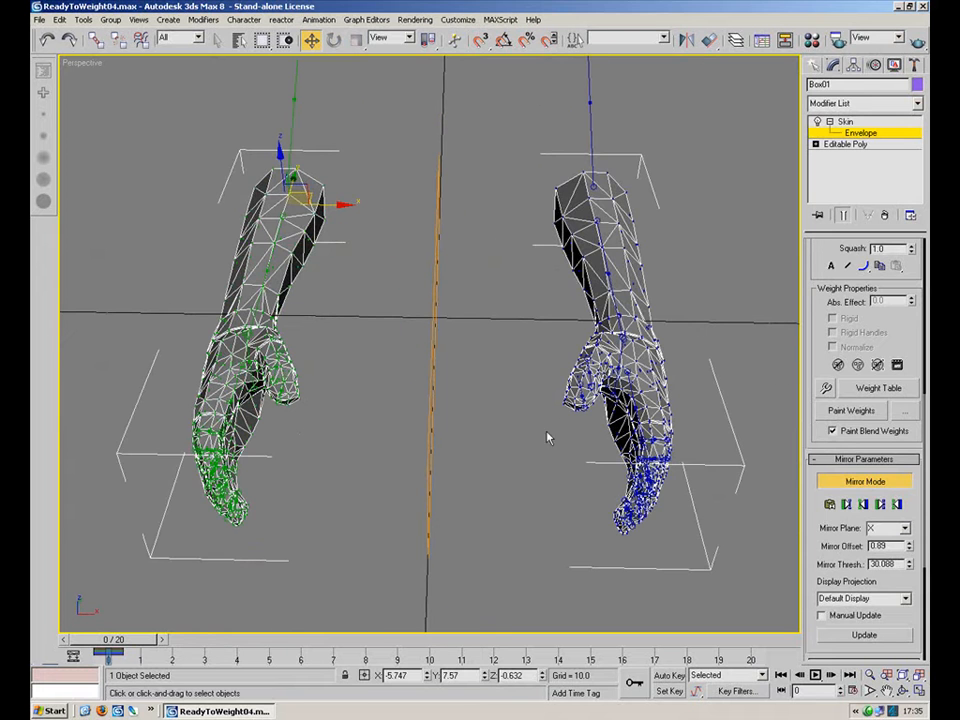
{"action": "middle_click_drag", "start_coordinate": [575, 511], "coordinate": [432, 236], "text": "alt"}
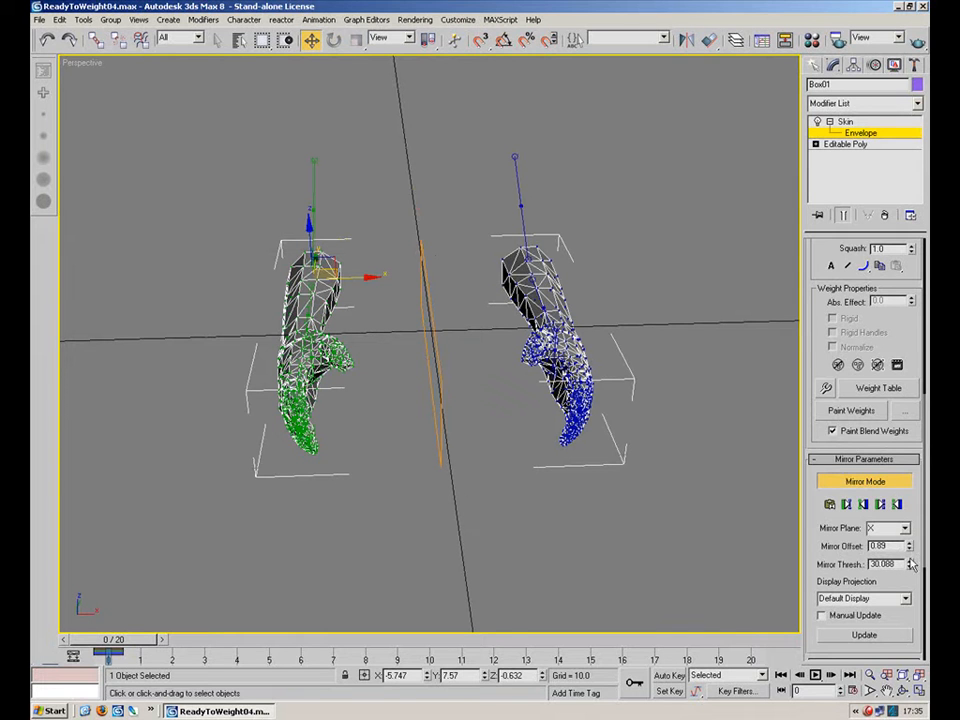
{"action": "middle_click_drag", "start_coordinate": [655, 478], "coordinate": [562, 444], "text": "alt"}
{"action": "scroll", "coordinate": [562, 444], "scroll_direction": "up", "scroll_amount": 3}
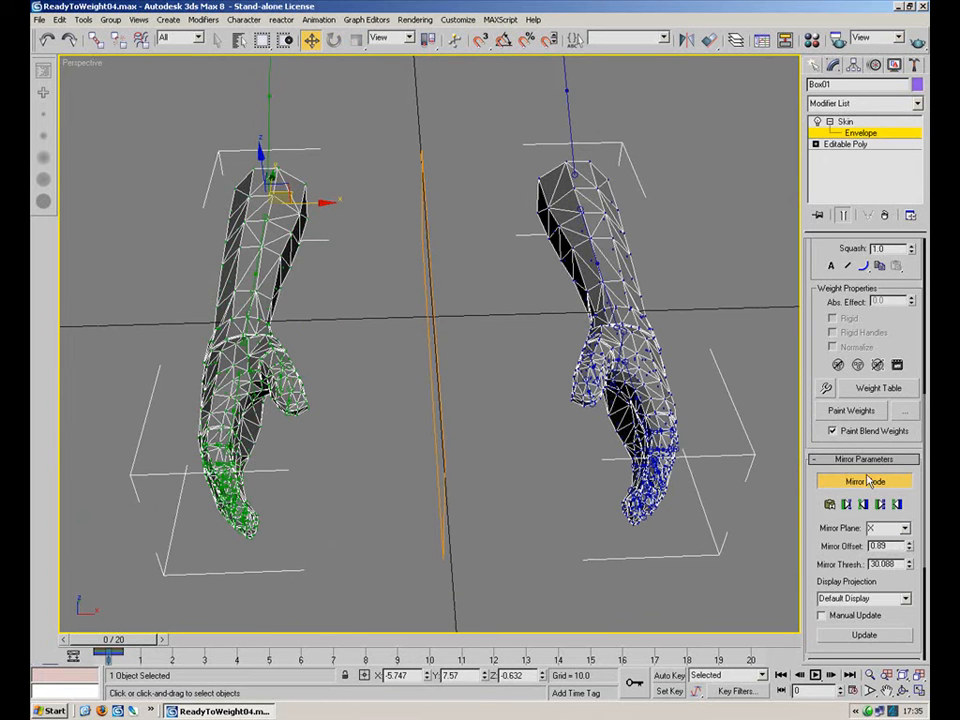
{"action": "middle_click_drag", "start_coordinate": [519, 406], "coordinate": [781, 509], "text": "alt"}
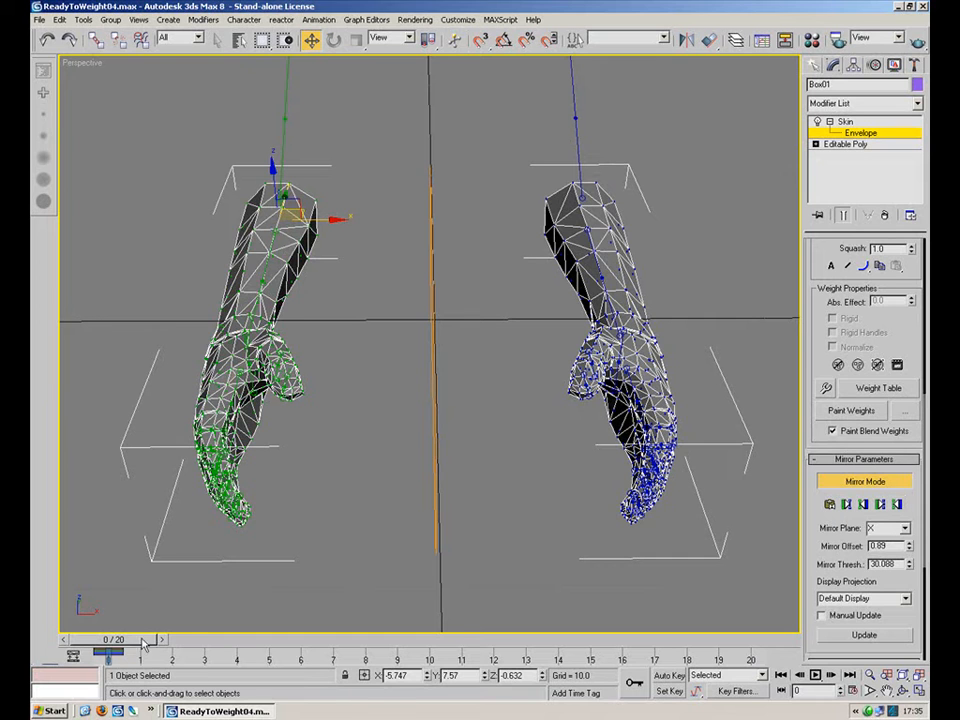
Turn off Mirror Mode, dismissing the Create Key dialog opened by mistake.
{"action": "right_click", "coordinate": [106, 640]}
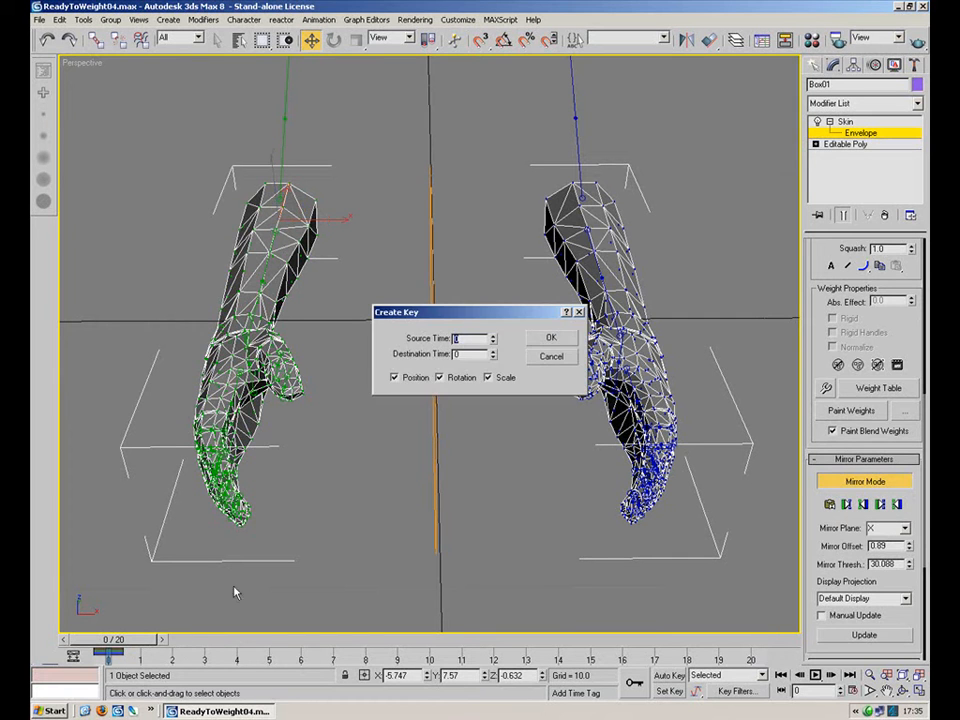
{"action": "left_click", "coordinate": [549, 358]}
{"action": "left_click_drag", "start_coordinate": [117, 645], "coordinate": [84, 643]}
{"action": "middle_click_drag", "start_coordinate": [325, 466], "coordinate": [456, 572], "text": "alt"}
{"action": "scroll", "coordinate": [456, 572], "scroll_direction": "up", "scroll_amount": 3}
{"action": "left_click", "coordinate": [858, 479]}
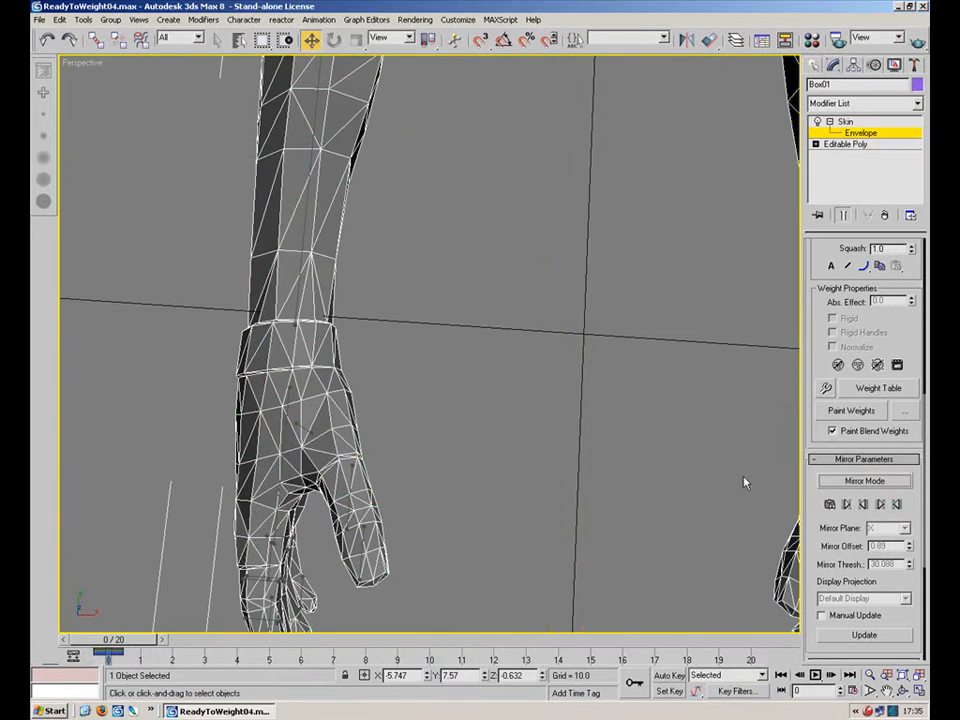
Select the wrist bone envelope and inspect its weighting up close.
{"action": "left_click", "coordinate": [294, 297]}
{"action": "middle_click_drag", "start_coordinate": [330, 331], "coordinate": [392, 377]}
{"action": "scroll", "coordinate": [457, 441], "scroll_direction": "up", "scroll_amount": 3}
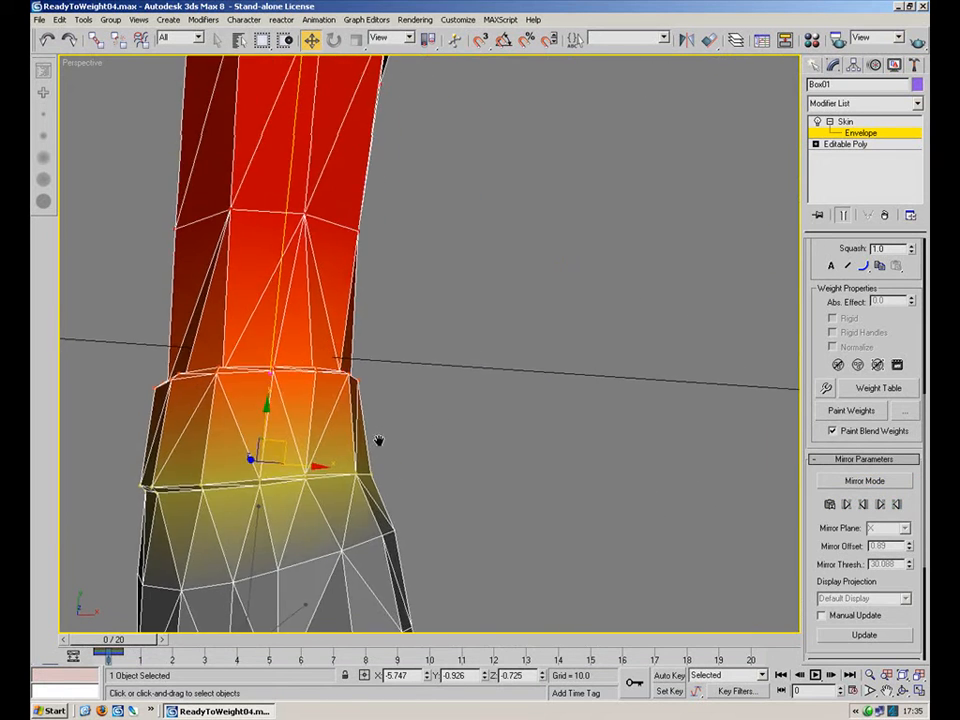
{"action": "middle_click_drag", "start_coordinate": [377, 443], "coordinate": [475, 405]}
{"action": "middle_click_drag", "start_coordinate": [348, 496], "coordinate": [379, 341], "text": "alt"}
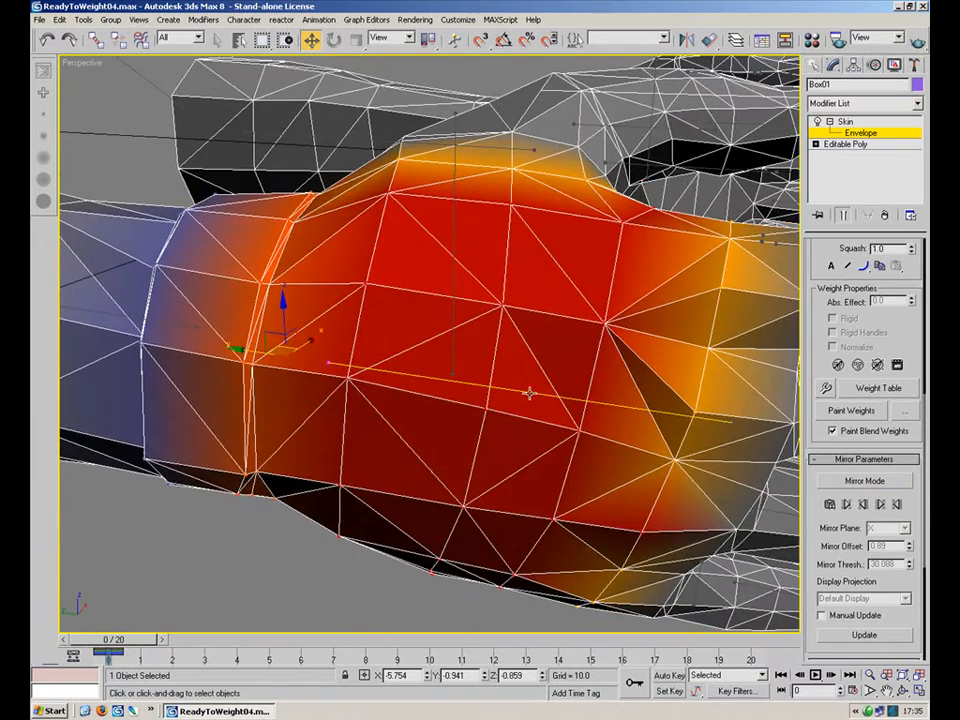
{"action": "scroll", "coordinate": [454, 418], "scroll_direction": "down", "scroll_amount": 5}
Select a finger bone envelope and inspect its influence on the hand.
{"action": "left_click", "coordinate": [538, 289]}
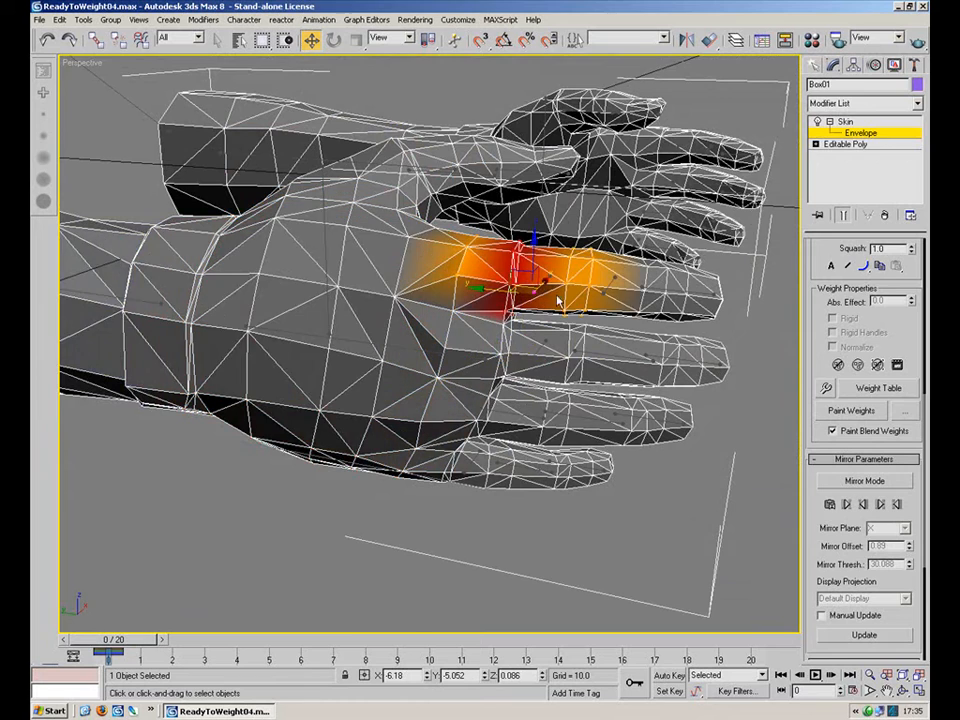
{"action": "middle_click_drag", "start_coordinate": [612, 284], "coordinate": [523, 368], "text": "alt"}
{"action": "scroll", "coordinate": [620, 266], "scroll_direction": "down", "scroll_amount": 5}
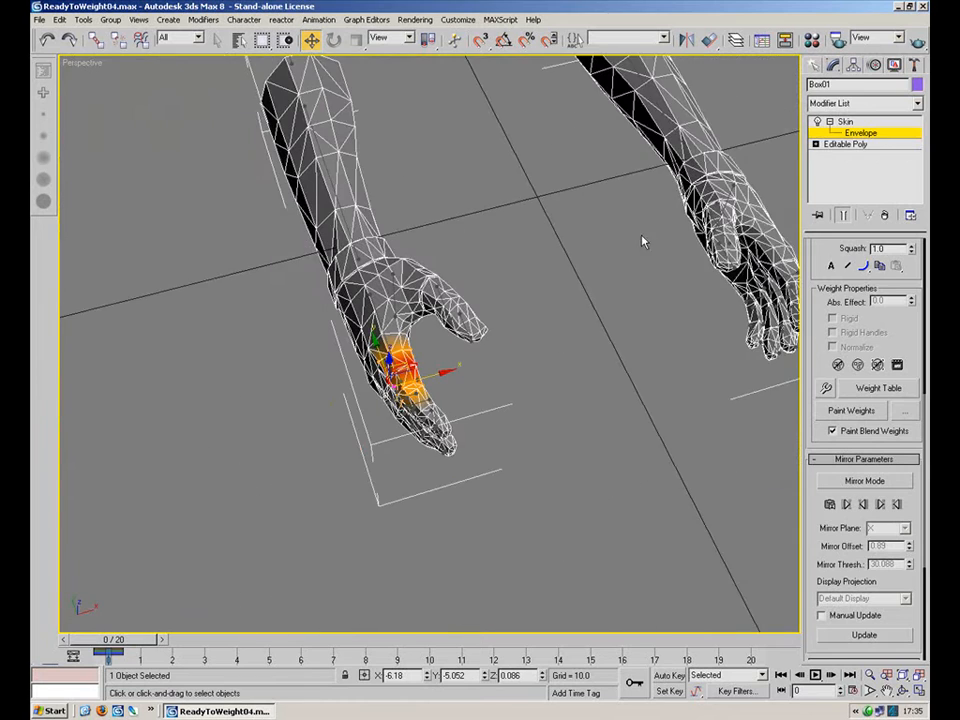
{"action": "middle_click_drag", "start_coordinate": [598, 262], "coordinate": [569, 246], "text": "alt"}
{"action": "left_click_drag", "start_coordinate": [119, 640], "coordinate": [189, 610]}
{"action": "middle_click_drag", "start_coordinate": [345, 535], "coordinate": [652, 498], "text": "alt"}
{"action": "left_click_drag", "start_coordinate": [230, 645], "coordinate": [135, 622]}
Select the wrist ring vertices on the forearm envelope and set their Object32 weight to 0.1 in the Weight Tool.
{"action": "left_click", "coordinate": [463, 497]}
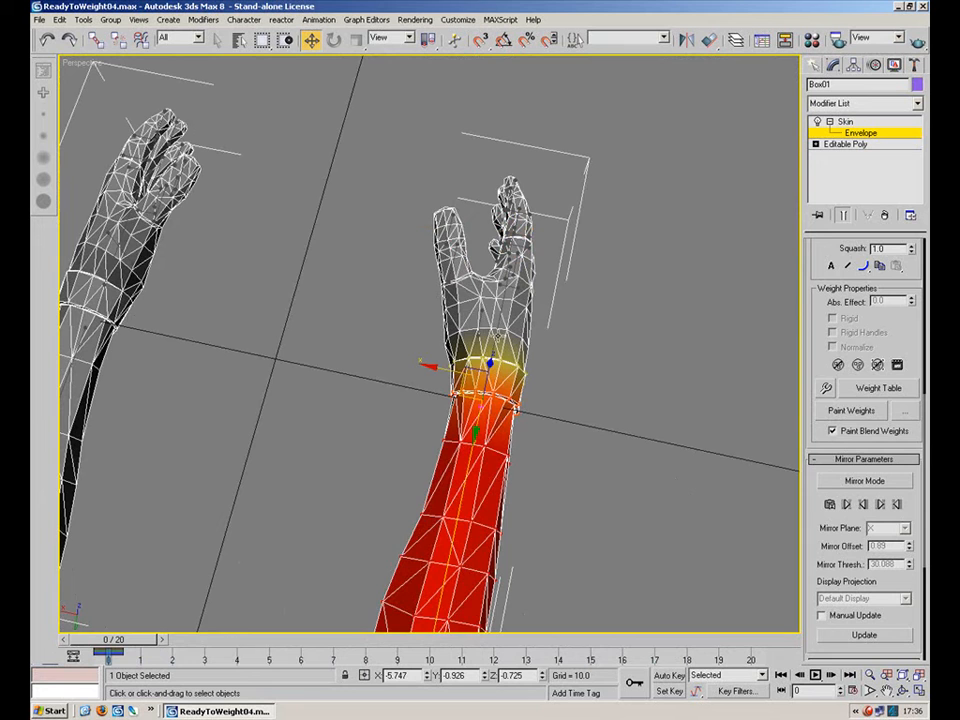
{"action": "scroll", "coordinate": [507, 383], "scroll_direction": "up", "scroll_amount": 5}
{"action": "middle_click_drag", "start_coordinate": [519, 417], "coordinate": [543, 430], "text": "alt"}
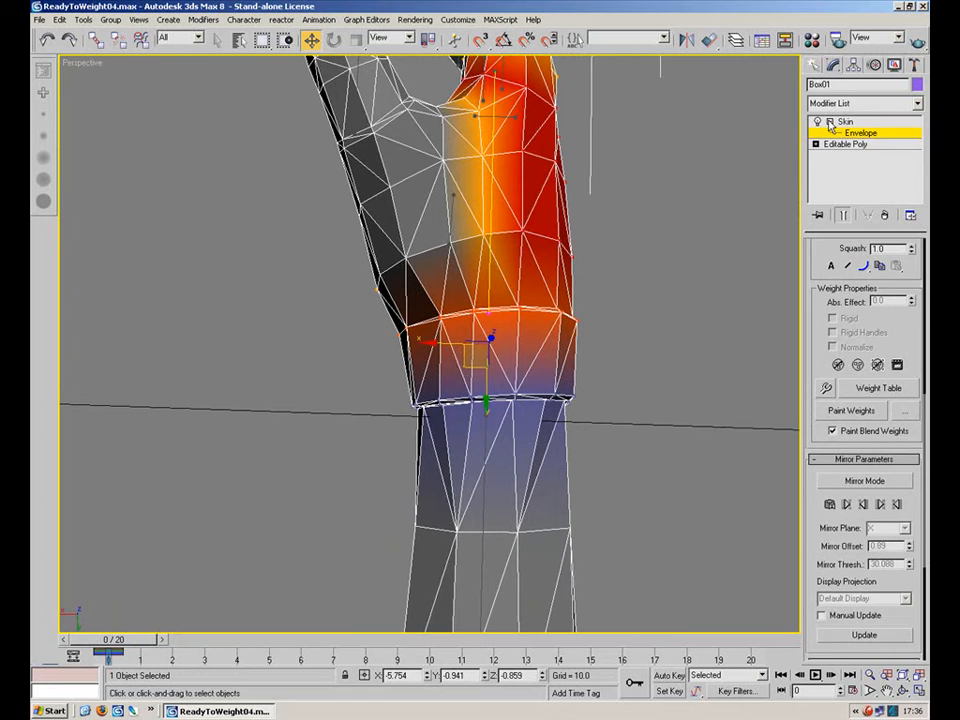
{"action": "left_click_drag", "start_coordinate": [681, 450], "coordinate": [420, 558]}
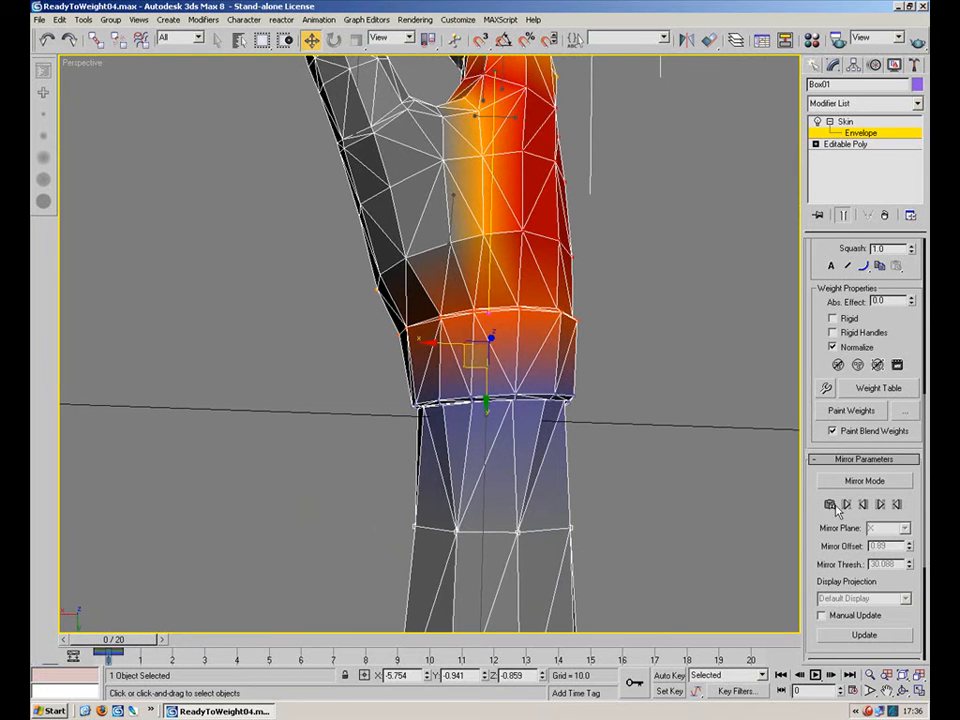
{"action": "left_click", "coordinate": [826, 388]}
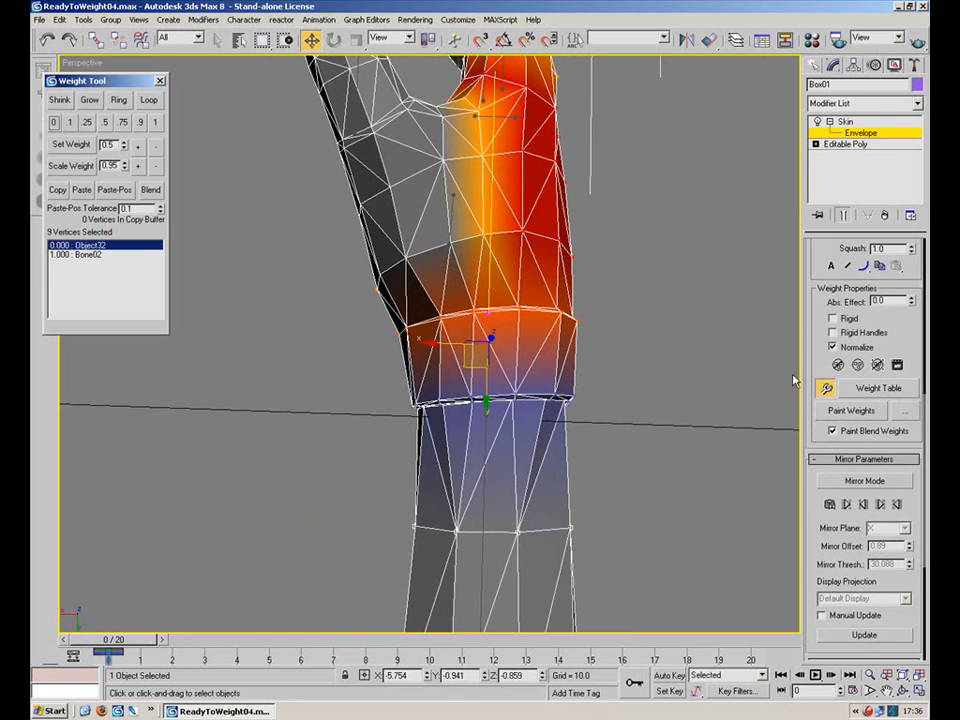
{"action": "left_click", "coordinate": [73, 122]}
Set the selected wrist vertices' Object32 weight back to 0.
{"action": "middle_click_drag", "start_coordinate": [313, 426], "coordinate": [463, 437], "text": "alt"}
{"action": "scroll", "coordinate": [463, 437], "scroll_direction": "down", "scroll_amount": 5}
{"action": "left_click_drag", "start_coordinate": [120, 639], "coordinate": [371, 622]}
{"action": "middle_click_drag", "start_coordinate": [510, 395], "coordinate": [371, 493], "text": "alt"}
{"action": "left_click_drag", "start_coordinate": [358, 638], "coordinate": [32, 570]}
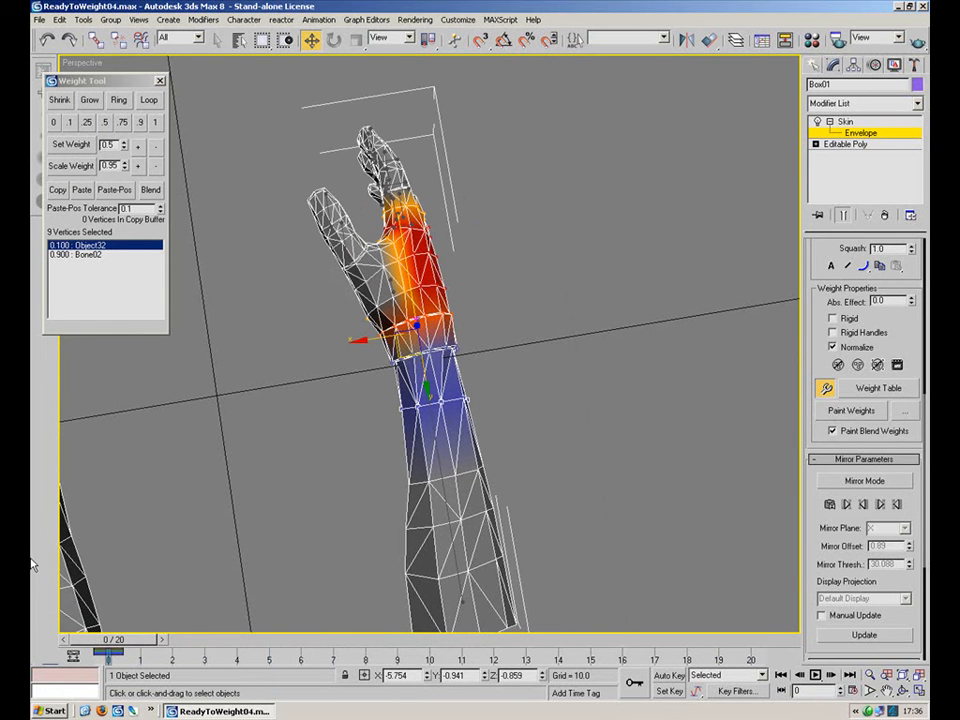
{"action": "left_click", "coordinate": [54, 122]}
Deselect the vertices and close the Weight Tool.
{"action": "left_click", "coordinate": [237, 414]}
{"action": "right_click", "coordinate": [582, 361]}
{"action": "left_click", "coordinate": [628, 304]}
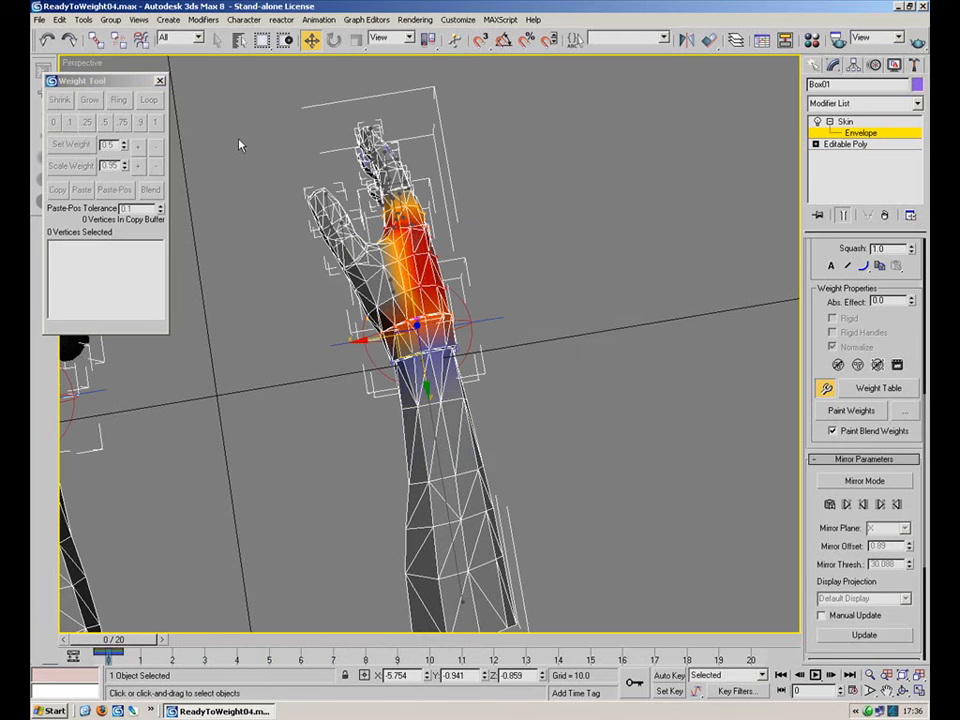
{"action": "left_click", "coordinate": [161, 80]}
Deselect the arm mesh and view both arms and hands from above.
{"action": "middle_click_drag", "start_coordinate": [311, 494], "coordinate": [288, 350], "text": "alt"}
{"action": "middle_click_drag", "start_coordinate": [432, 309], "coordinate": [240, 560], "text": "alt"}
{"action": "left_click_drag", "start_coordinate": [120, 643], "coordinate": [110, 598]}
{"action": "middle_click_drag", "start_coordinate": [393, 524], "coordinate": [330, 508], "text": "alt"}
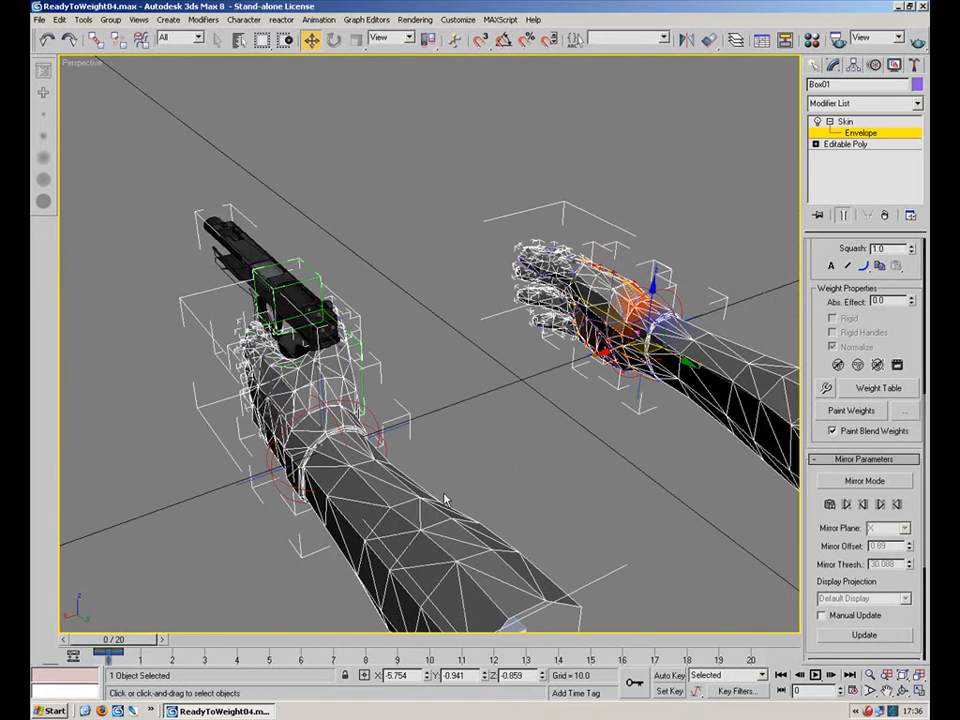
{"action": "left_click", "coordinate": [866, 710]}
{"action": "left_click", "coordinate": [688, 249]}
{"action": "middle_click_drag", "start_coordinate": [688, 249], "coordinate": [408, 505], "text": "alt"}
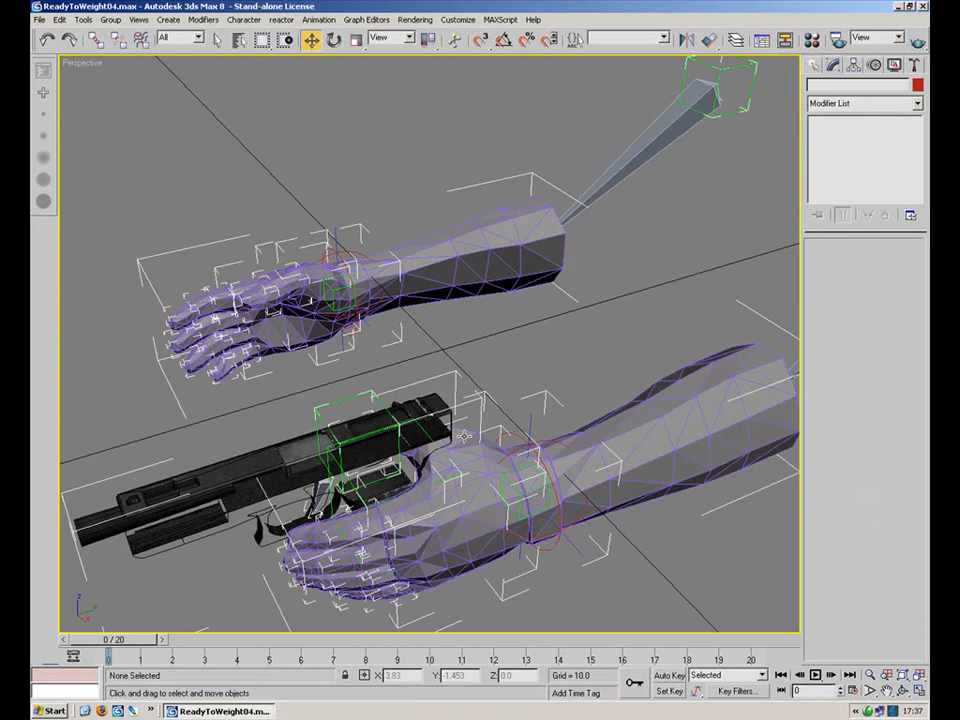